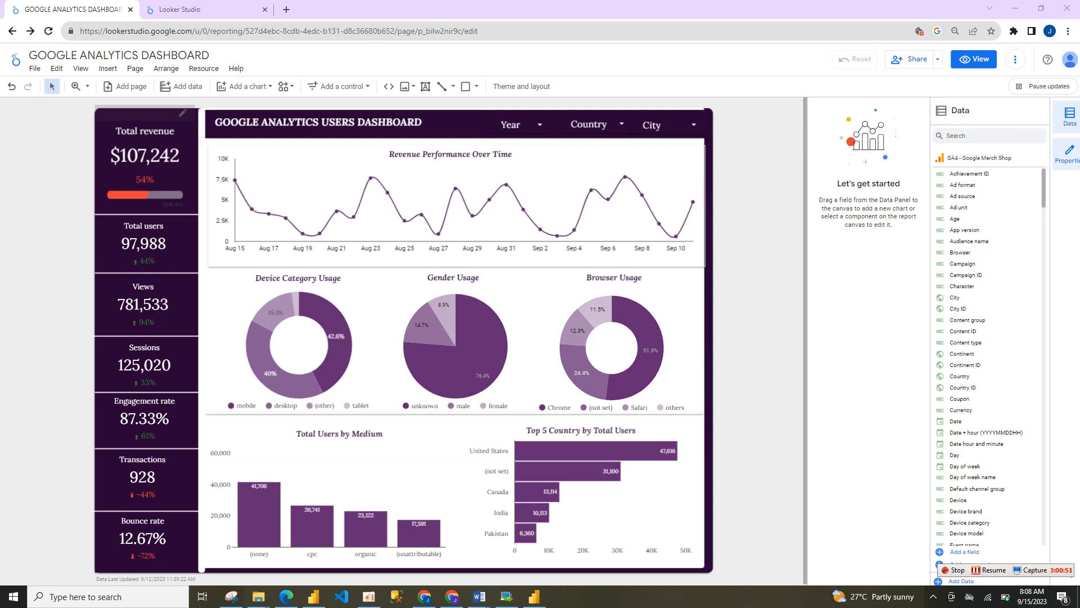
Inspect the total revenue scorecard and the Revenue Performance Over Time chart in the finished dashboard.
{"action": "left_click", "coordinate": [146, 165]}
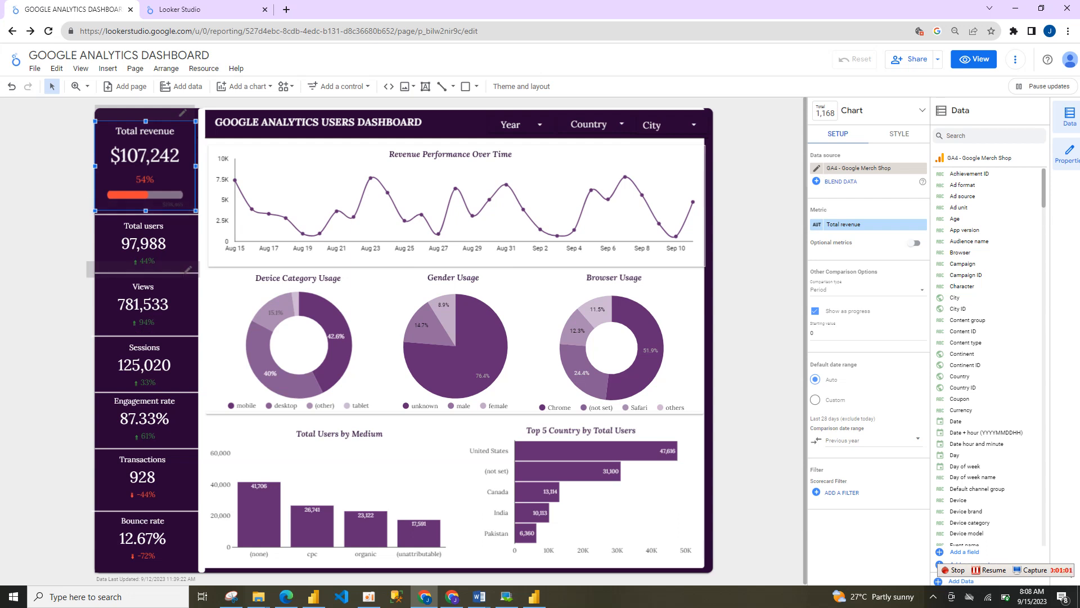
{"action": "left_click", "coordinate": [456, 188]}
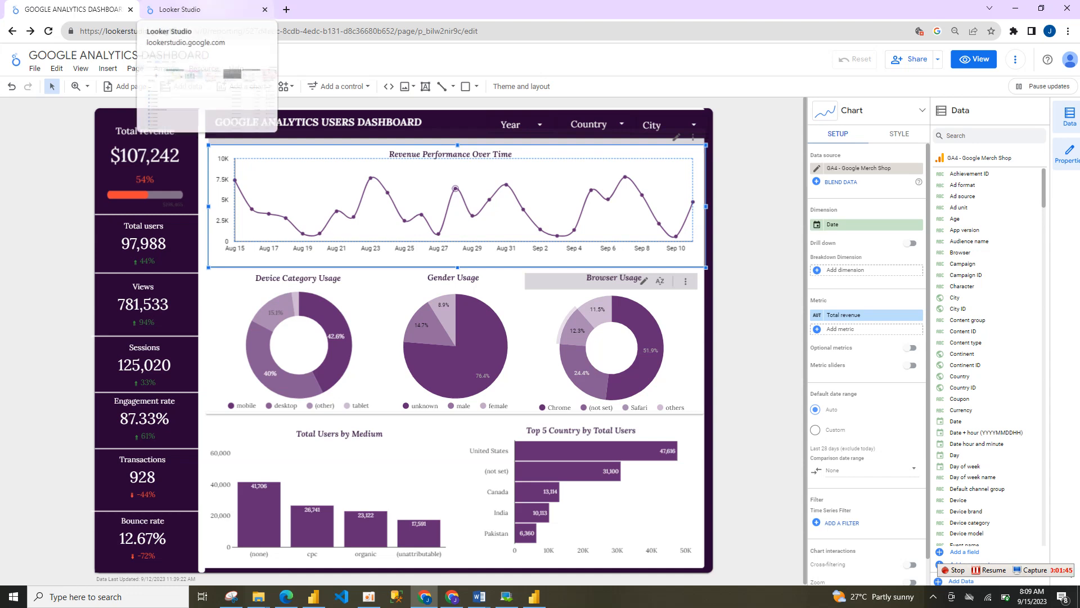
Create a blank report connected to the GA4 - Google Merch Shop property of the Google Analytics Demo Account.
{"action": "left_click", "coordinate": [186, 10]}
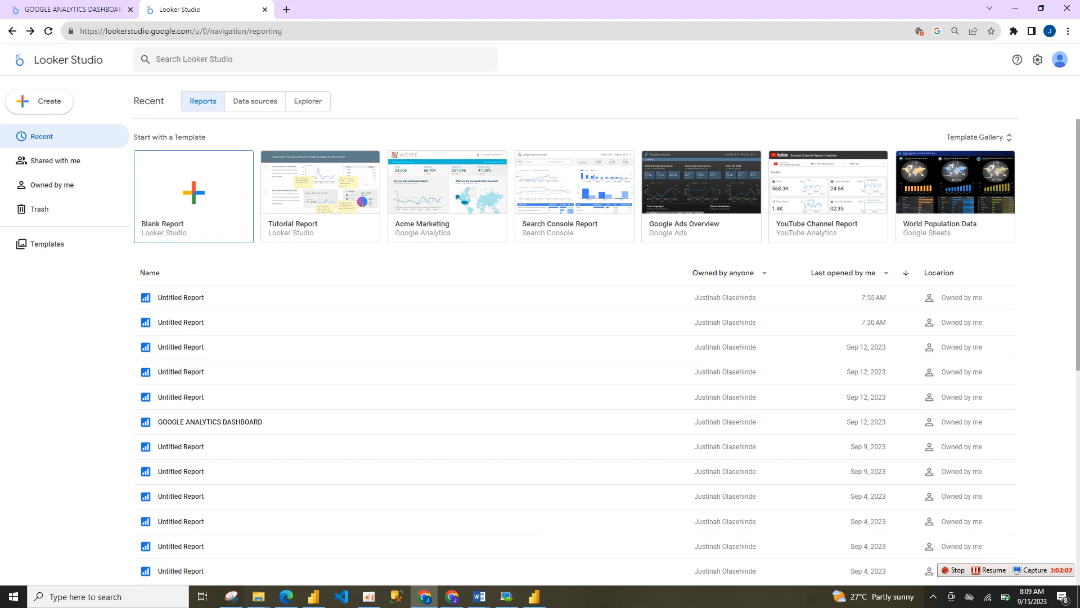
{"action": "left_click", "coordinate": [141, 167]}
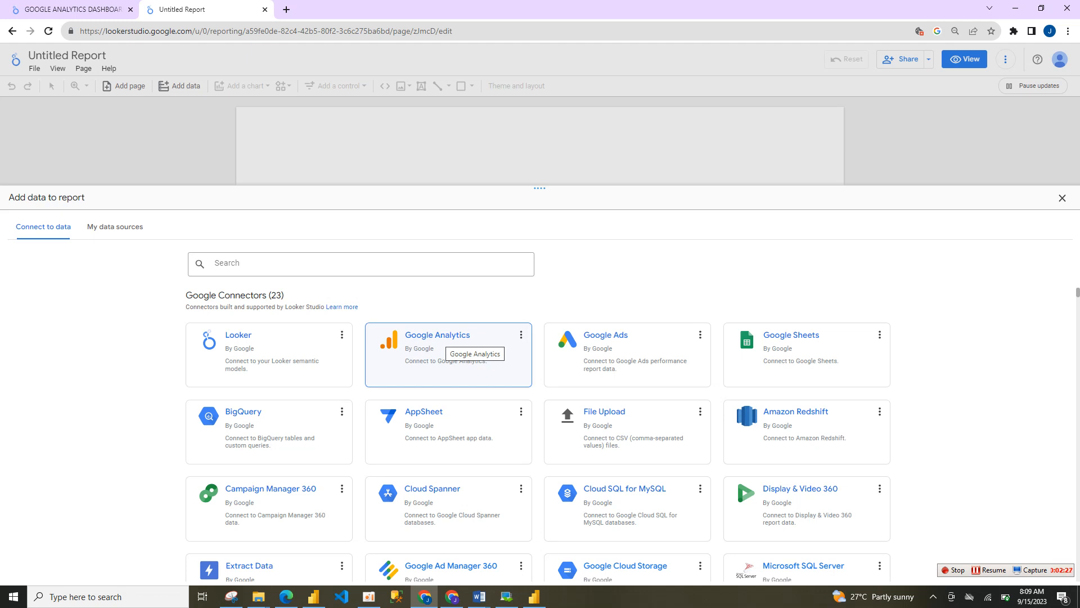
{"action": "left_click", "coordinate": [453, 341]}
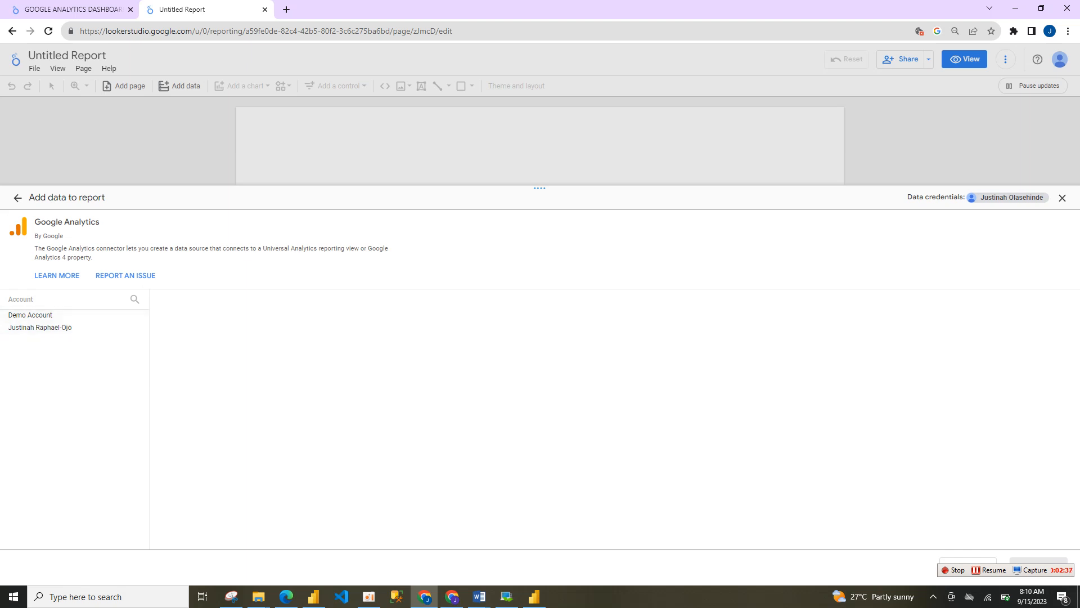
{"action": "left_click", "coordinate": [62, 315]}
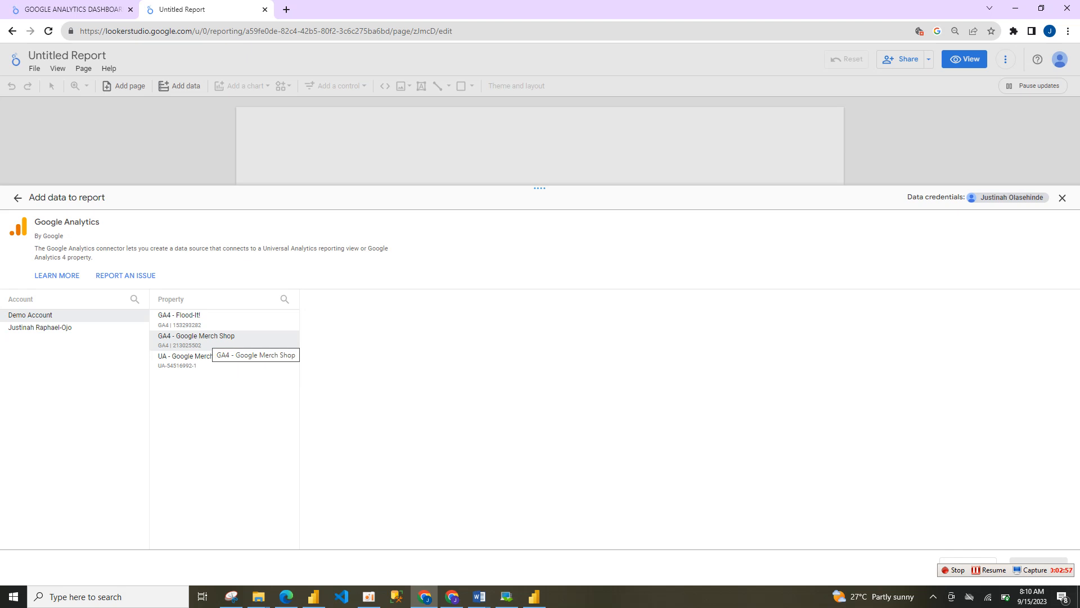
{"action": "left_click", "coordinate": [212, 338]}
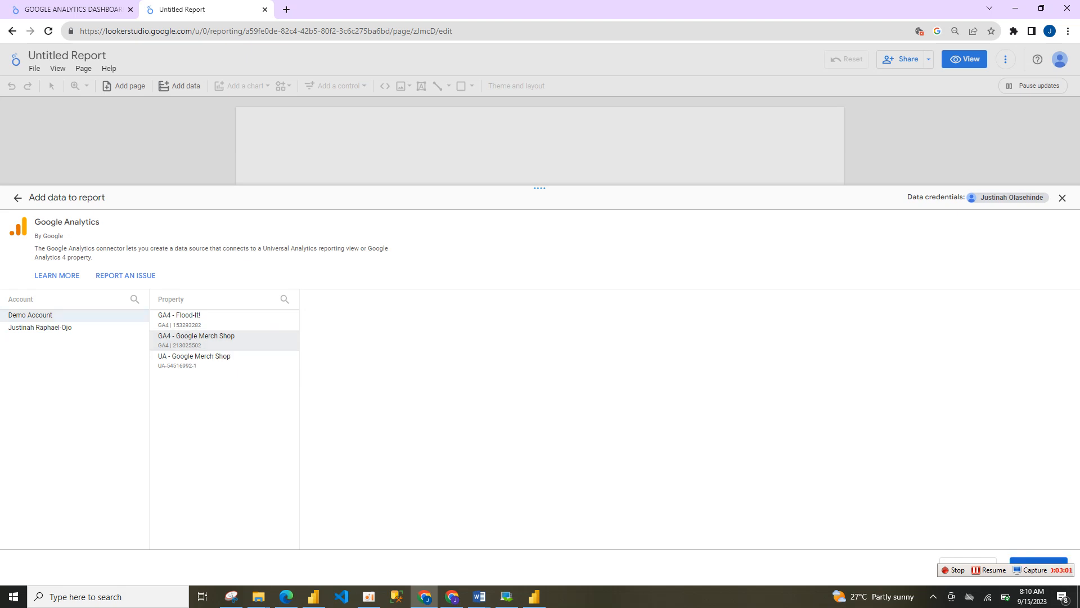
{"action": "left_click", "coordinate": [1039, 562]}
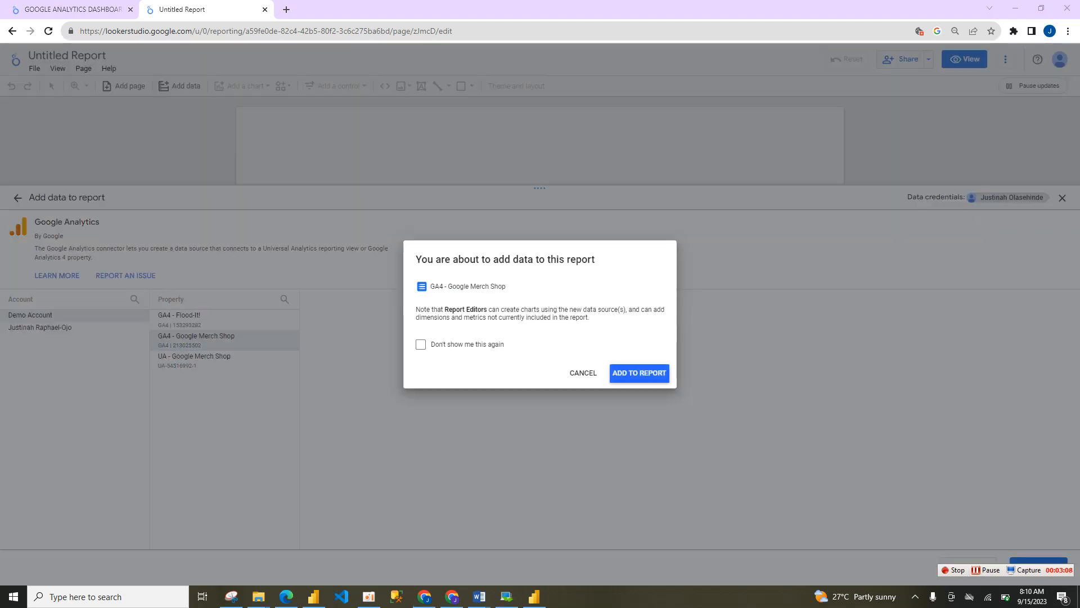
{"action": "left_click", "coordinate": [639, 373]}
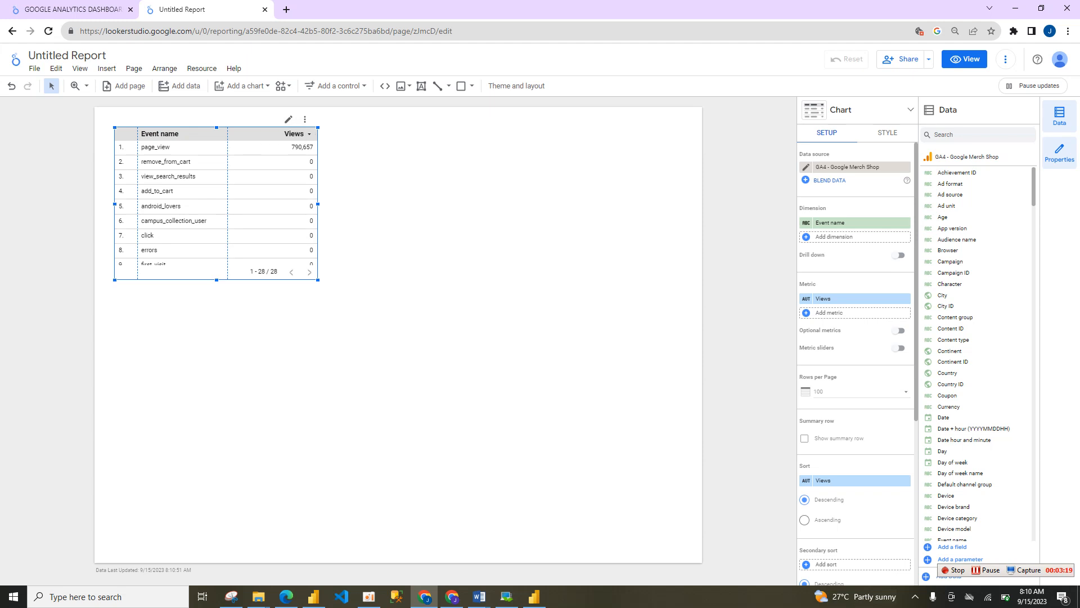
Delete the default event table from the new report's page and view the finished dashboard for reference.
{"action": "key", "text": "Delete"}
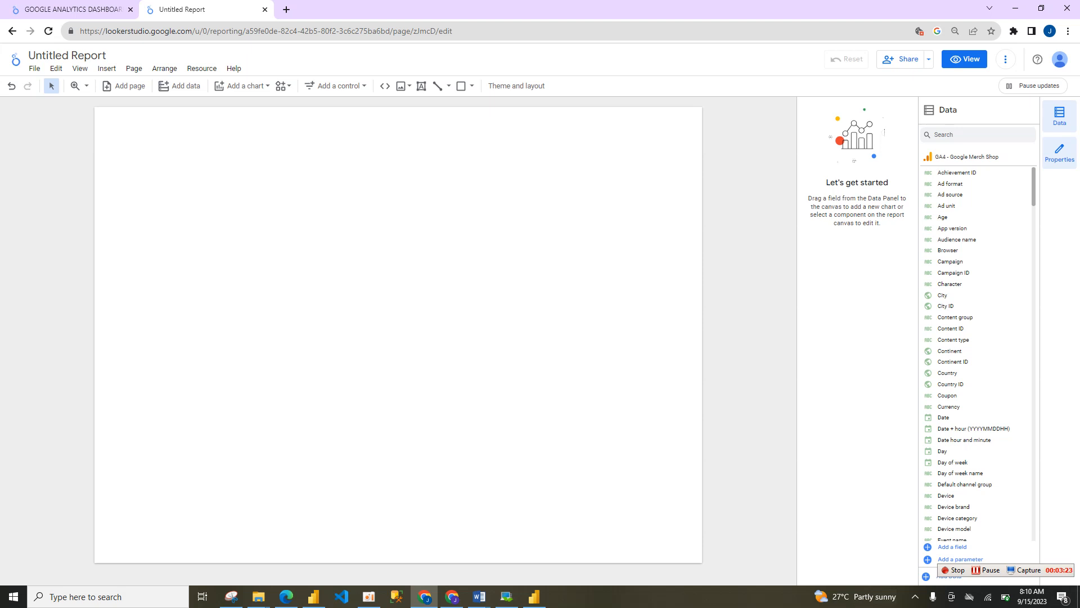
{"action": "left_click", "coordinate": [57, 10]}
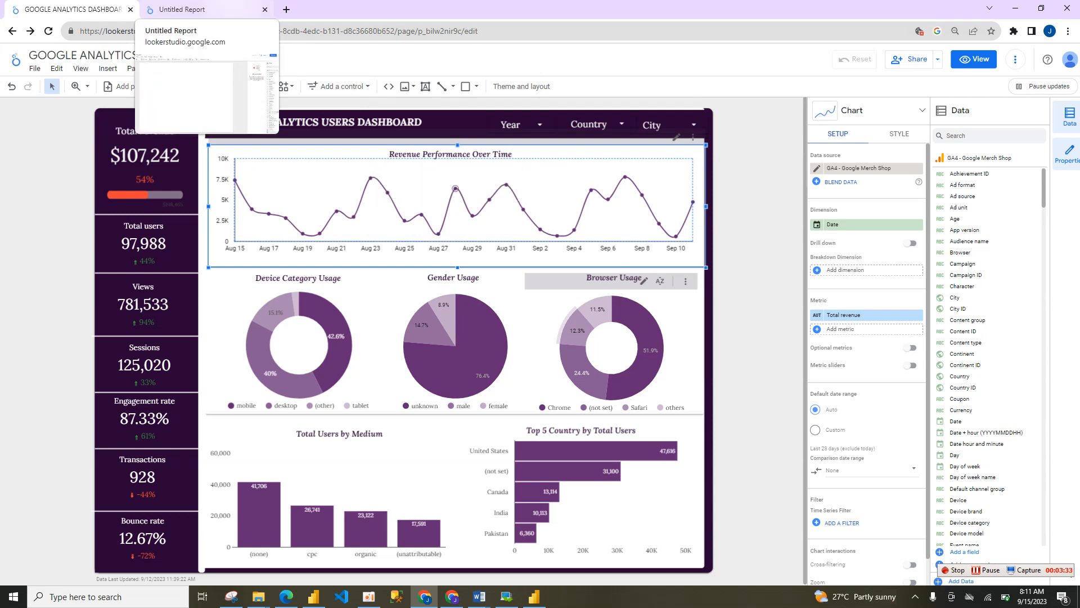
{"action": "left_click", "coordinate": [196, 10]}
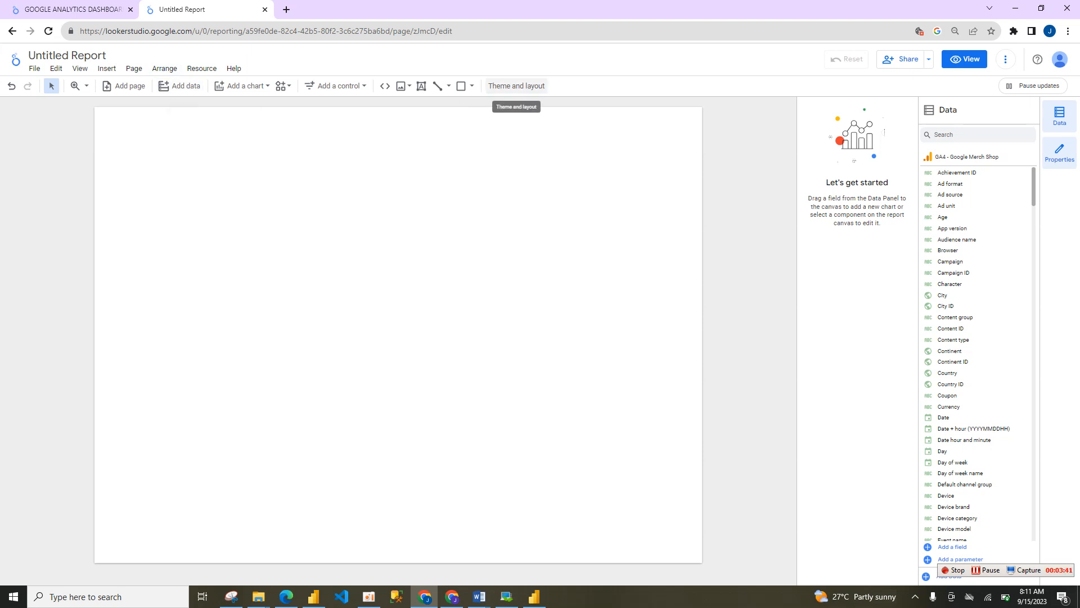
Customize the report theme with the custom background color #160119.
{"action": "left_click", "coordinate": [517, 85]}
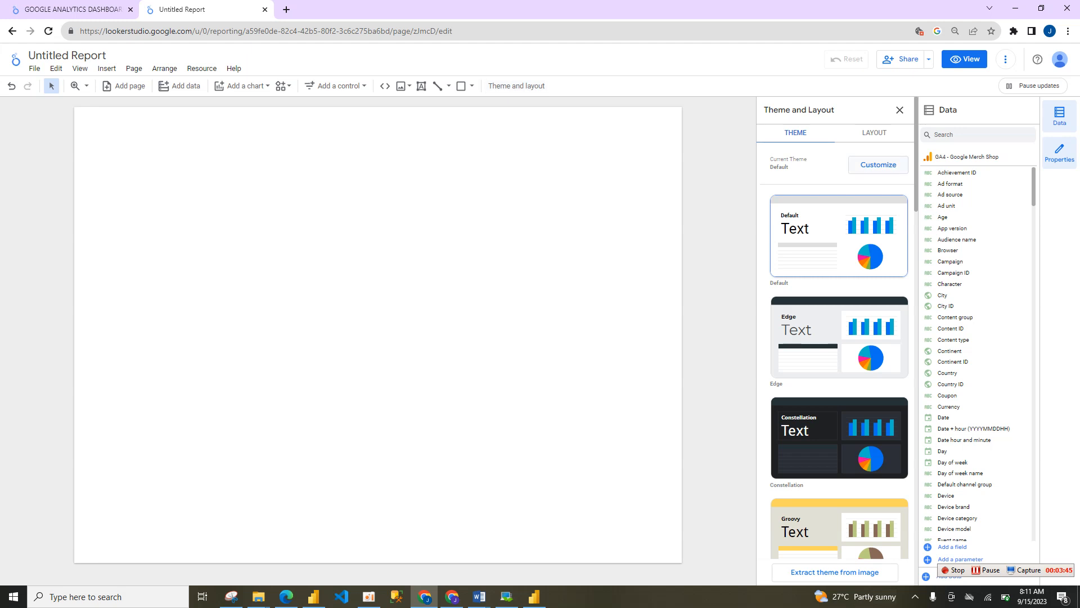
{"action": "left_click", "coordinate": [878, 164]}
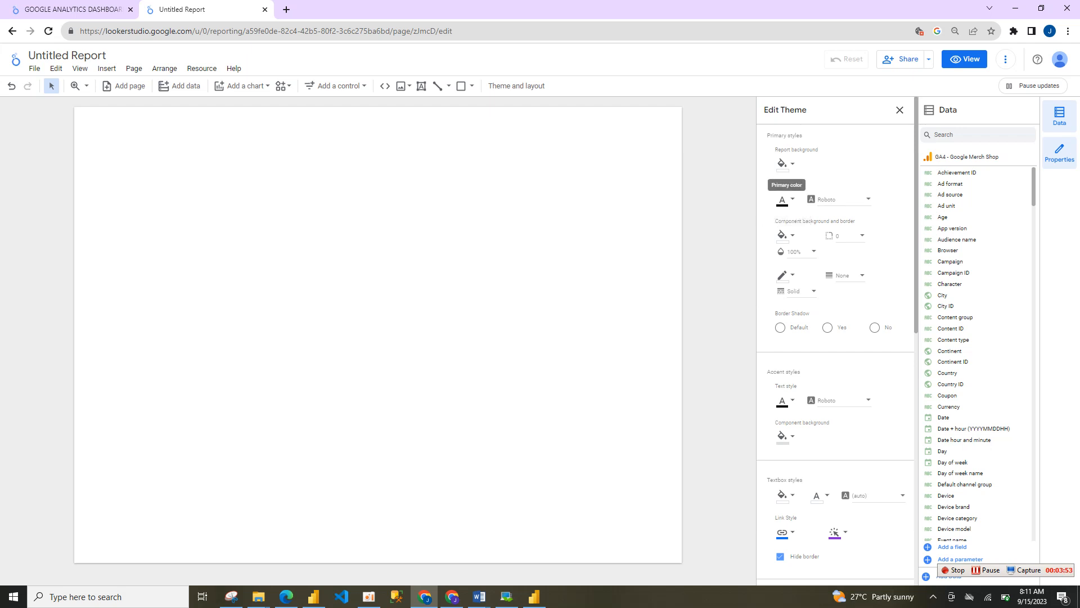
{"action": "left_click", "coordinate": [783, 200]}
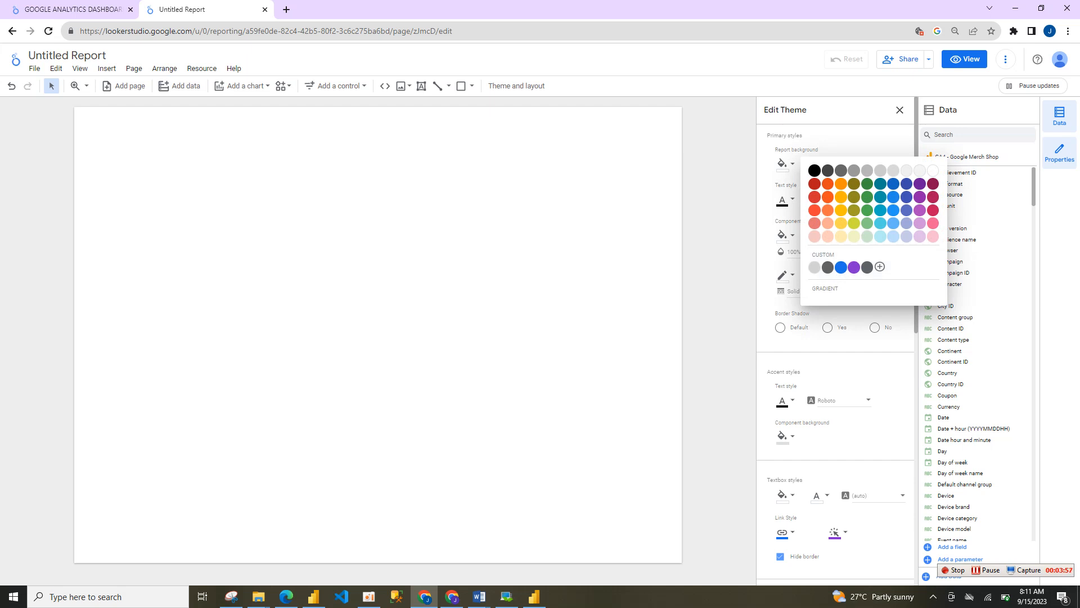
{"action": "key", "text": "Escape"}
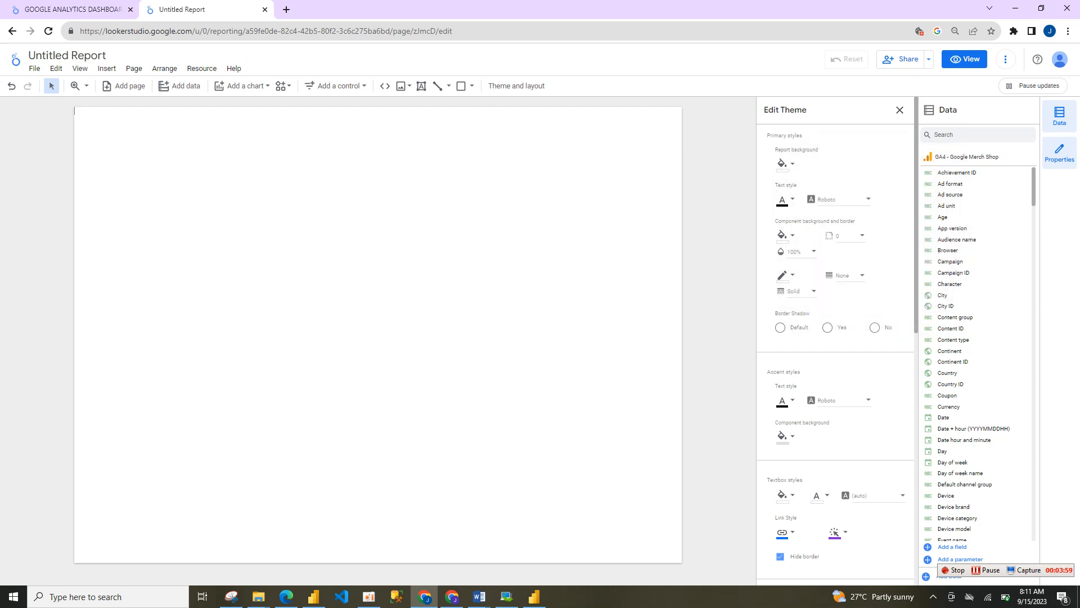
{"action": "right_click", "coordinate": [490, 184]}
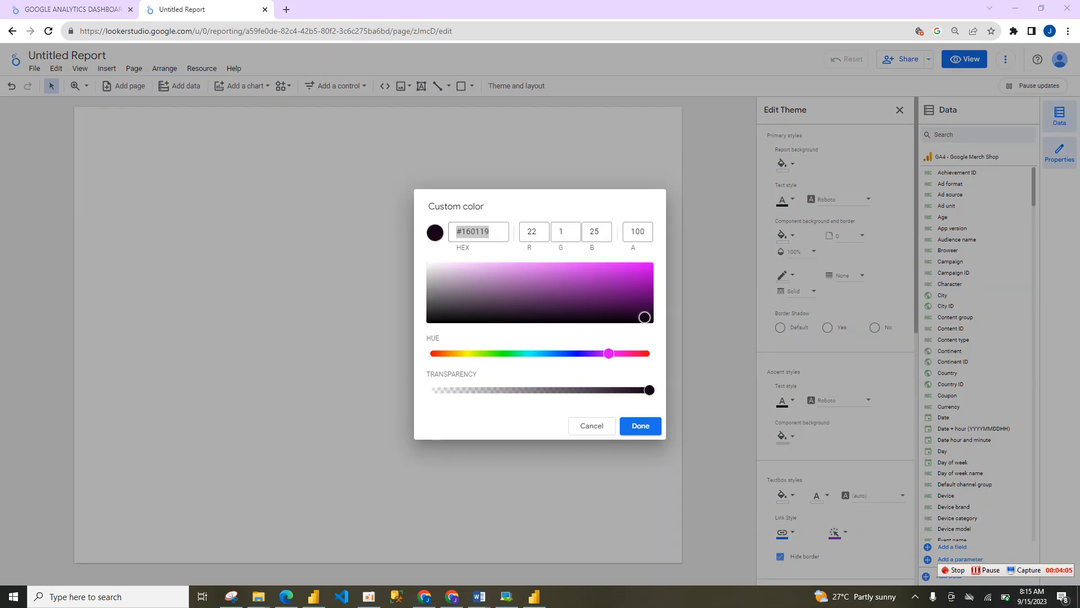
{"action": "left_click", "coordinate": [488, 231]}
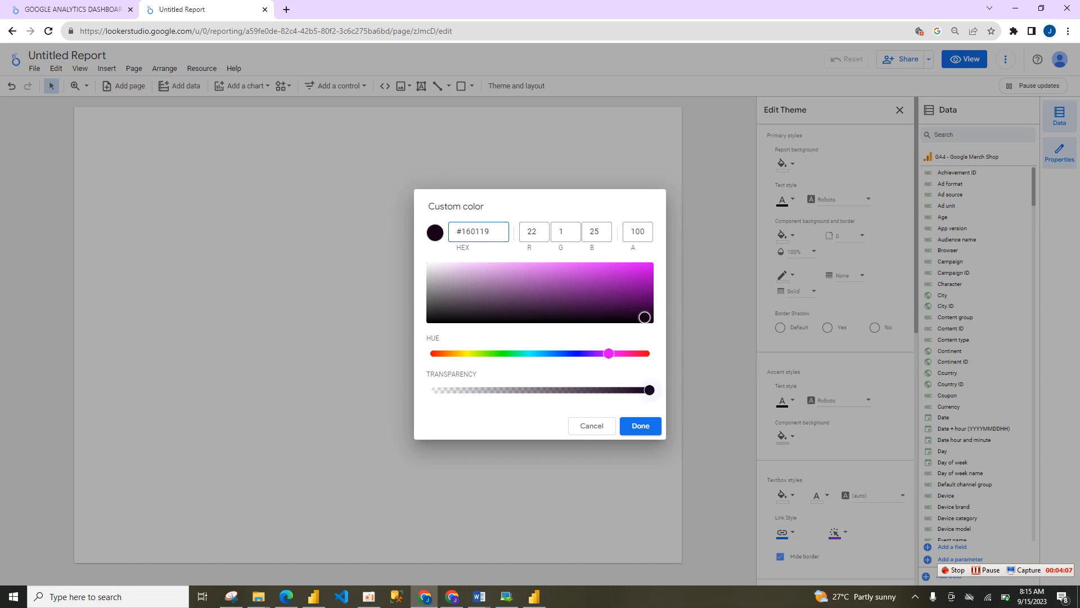
{"action": "left_click", "coordinate": [641, 426]}
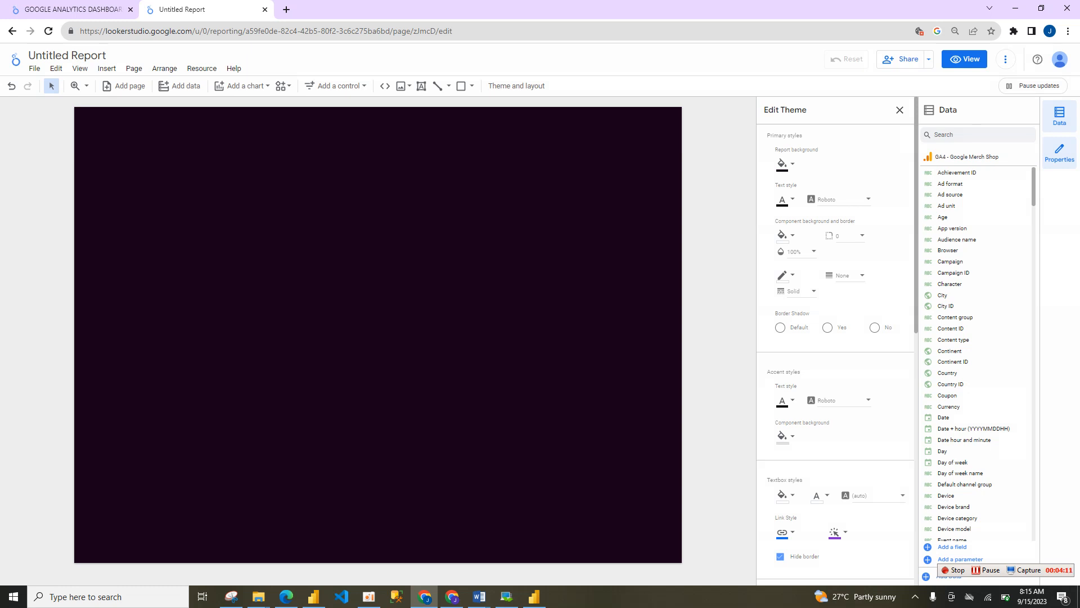
{"action": "left_click", "coordinate": [409, 198]}
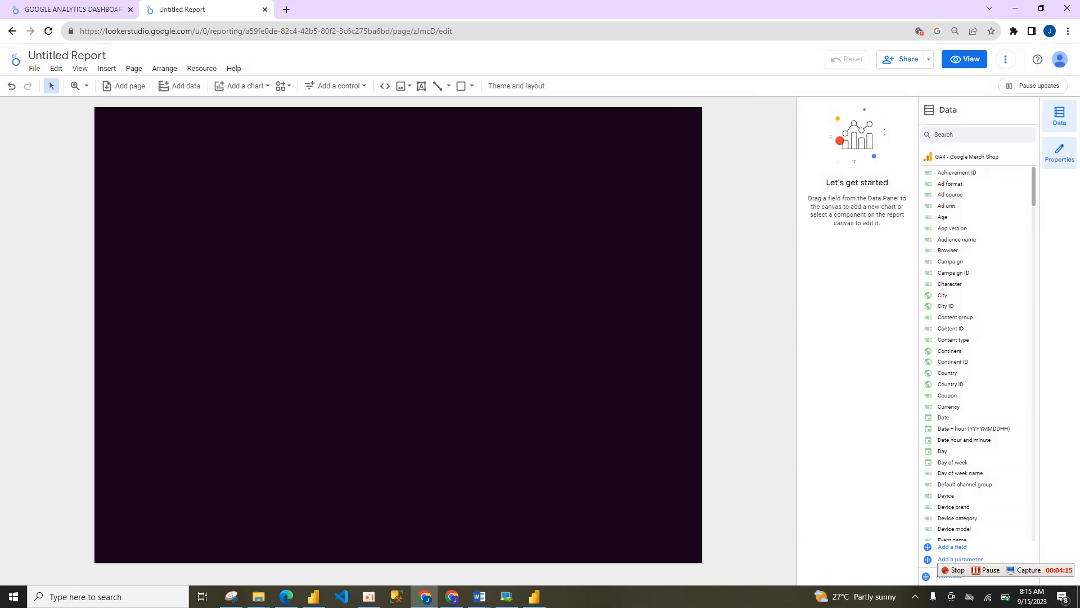
Compare the new report's dark page with the background and layout of the finished dashboard.
{"action": "left_click", "coordinate": [62, 10]}
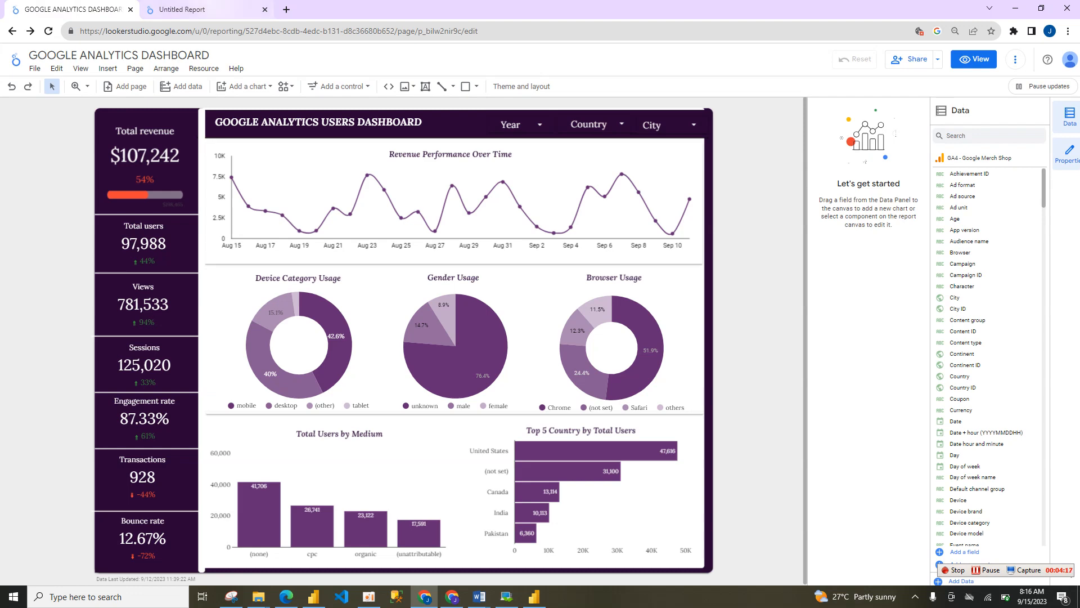
{"action": "left_click", "coordinate": [197, 10]}
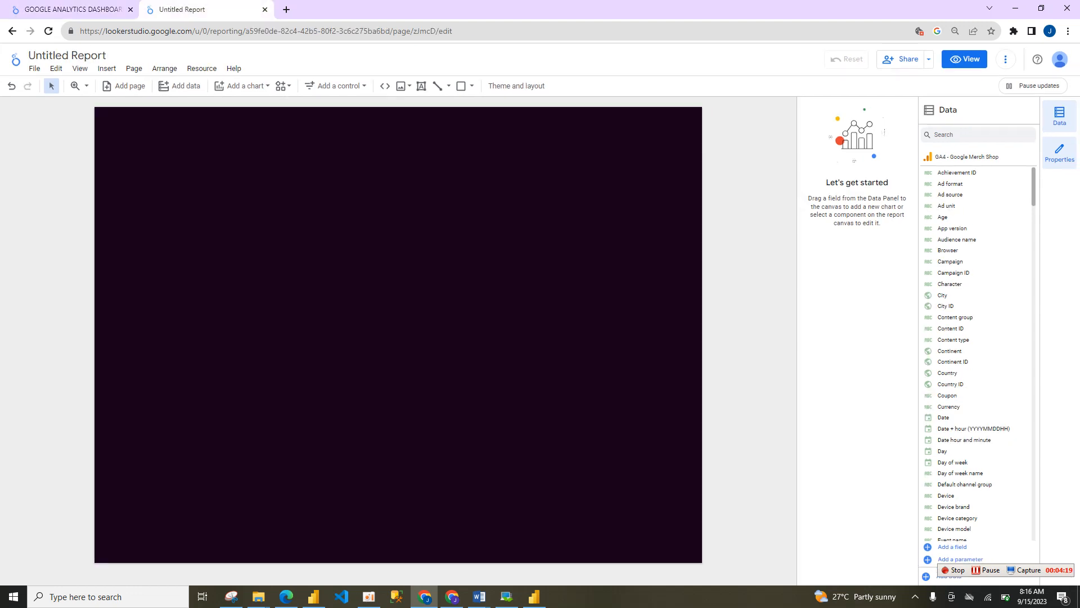
{"action": "left_click", "coordinate": [26, 10]}
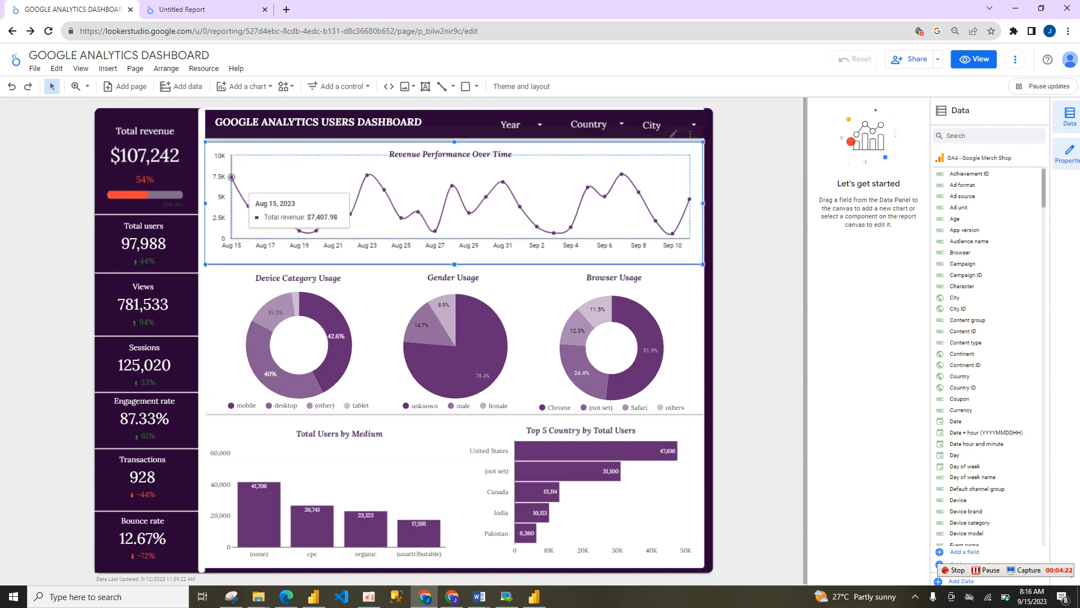
{"action": "left_click", "coordinate": [191, 10]}
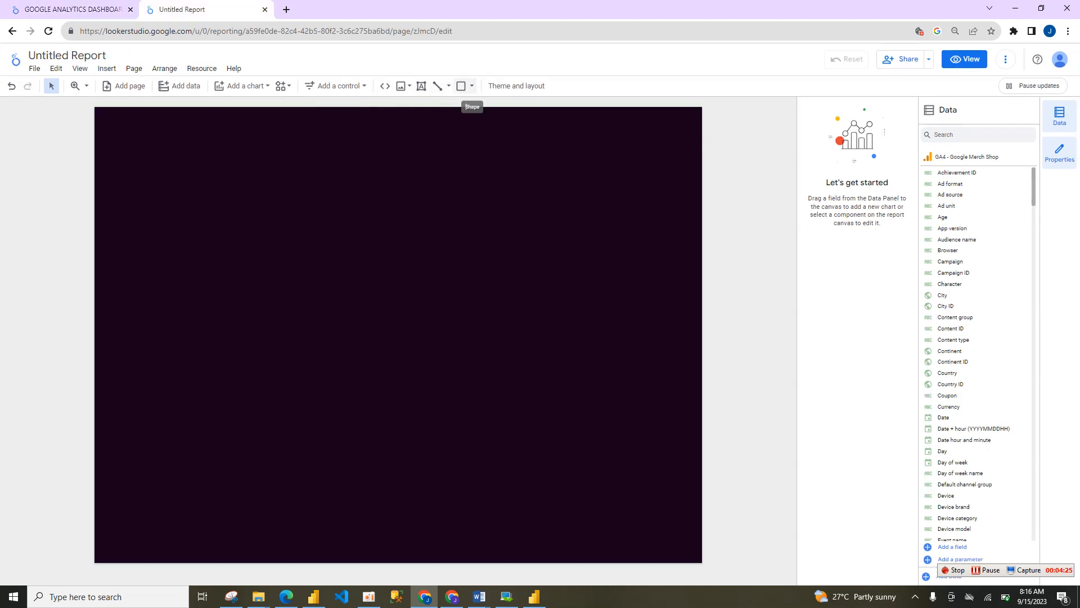
Draw a large rectangle over the page and fit it inside the edges, leaving a wide dark strip along the page's left side.
{"action": "left_click", "coordinate": [472, 85]}
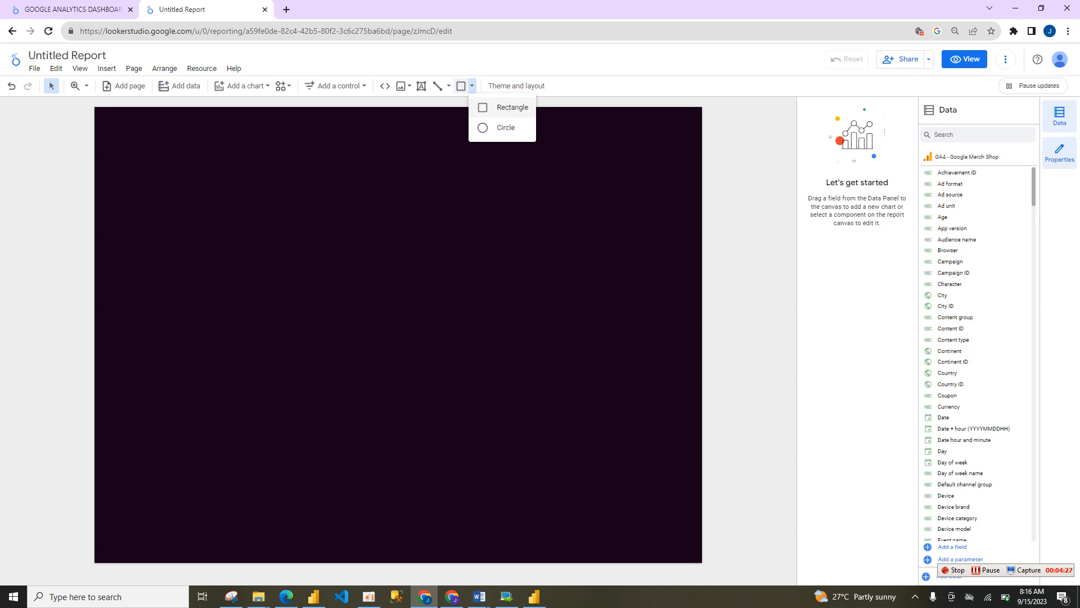
{"action": "left_click", "coordinate": [509, 107]}
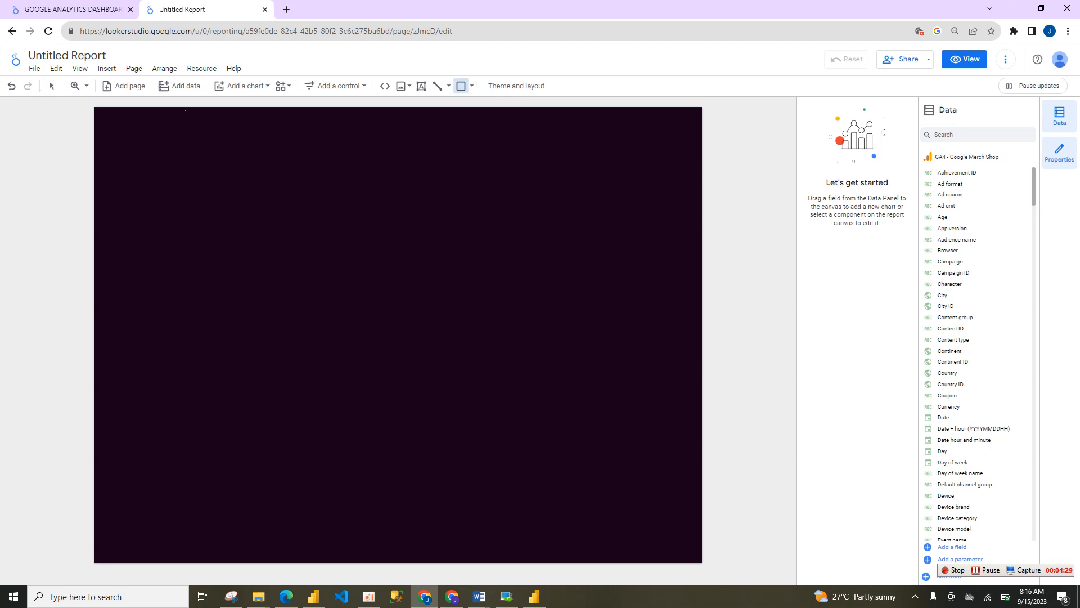
{"action": "left_click_drag", "start_coordinate": [185, 111], "coordinate": [717, 568]}
{"action": "left_click_drag", "start_coordinate": [451, 340], "coordinate": [420, 330]}
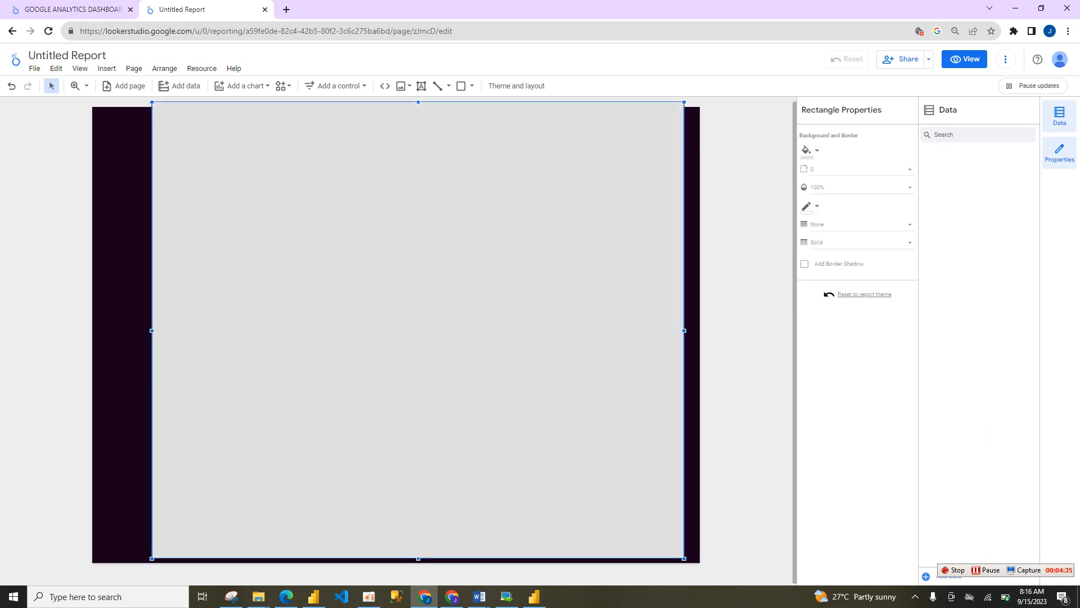
{"action": "left_click_drag", "start_coordinate": [417, 102], "coordinate": [418, 114]}
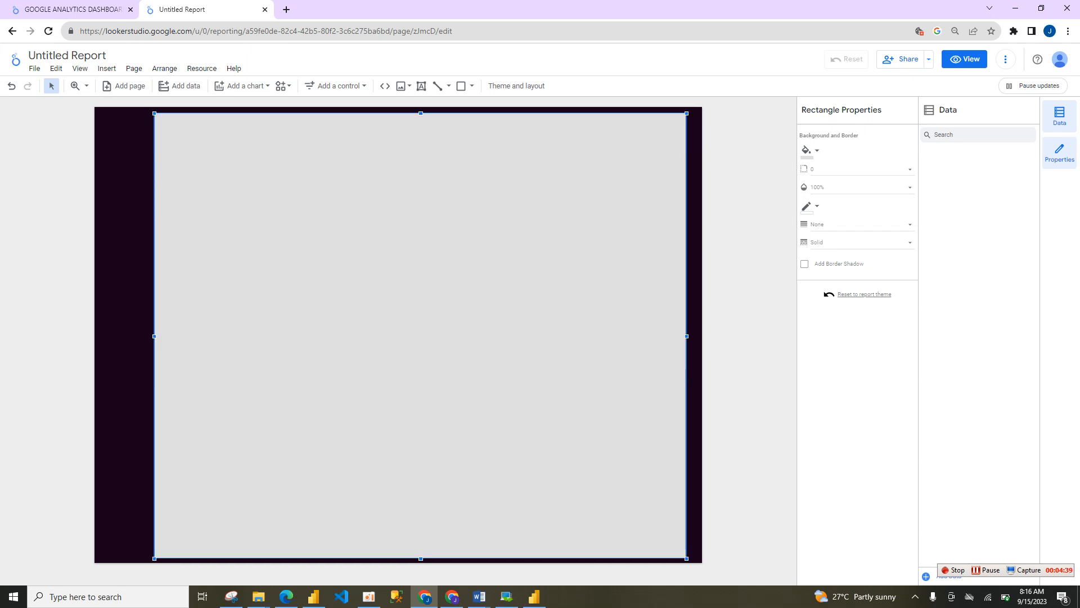
{"action": "left_click_drag", "start_coordinate": [155, 336], "coordinate": [180, 336]}
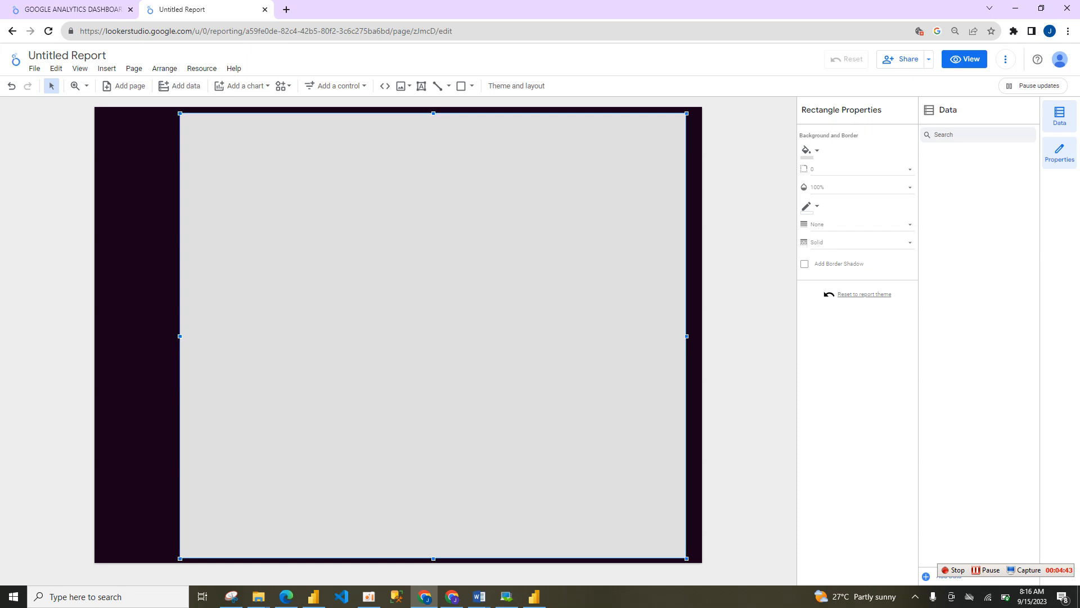
Fill the large rectangle with white and move its left edge slightly inward.
{"action": "left_click", "coordinate": [809, 150]}
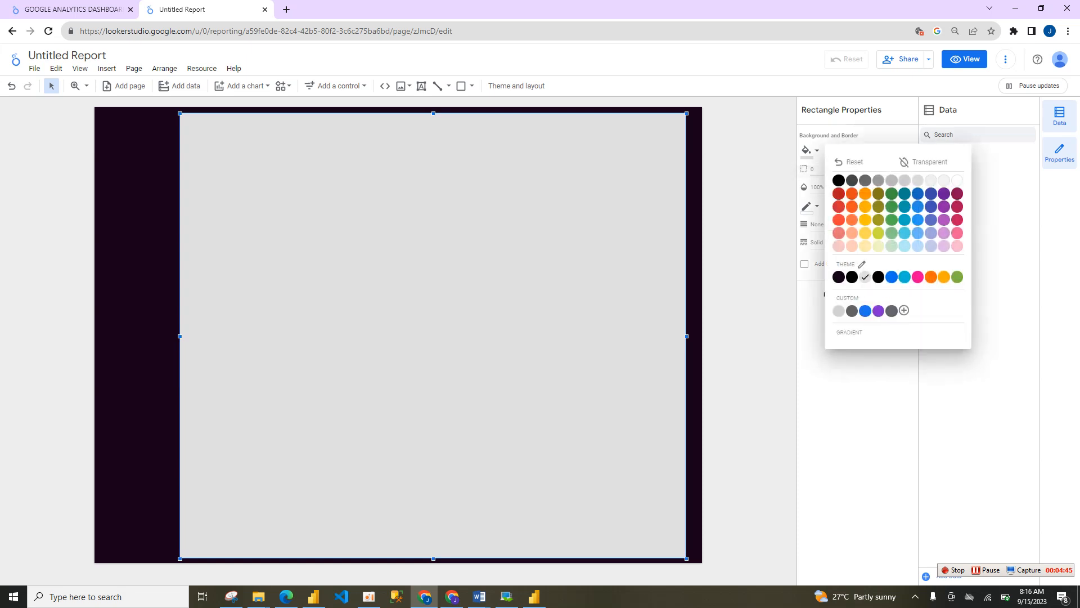
{"action": "left_click", "coordinate": [957, 181]}
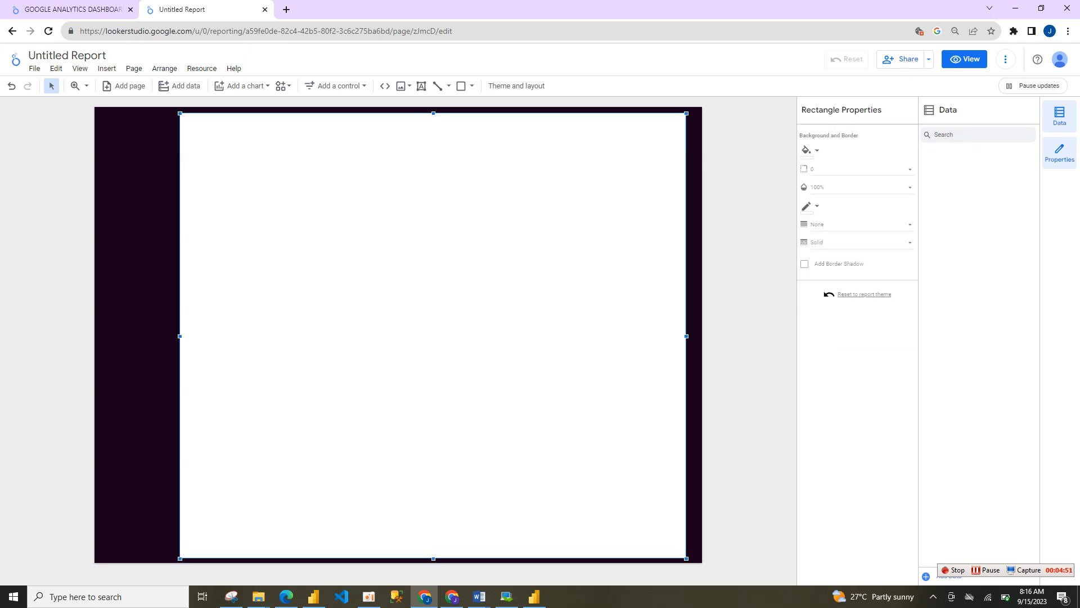
{"action": "left_click_drag", "start_coordinate": [180, 336], "coordinate": [182, 336]}
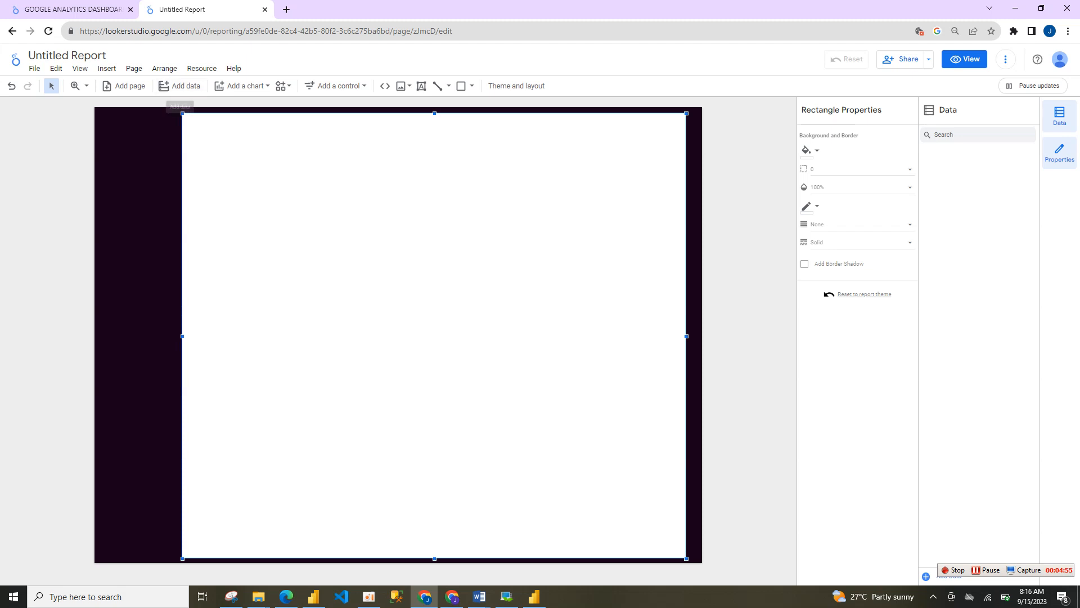
Check the finished dashboard's header and lower the white rectangle's upper edge to leave a dark header band.
{"action": "left_click", "coordinate": [56, 10]}
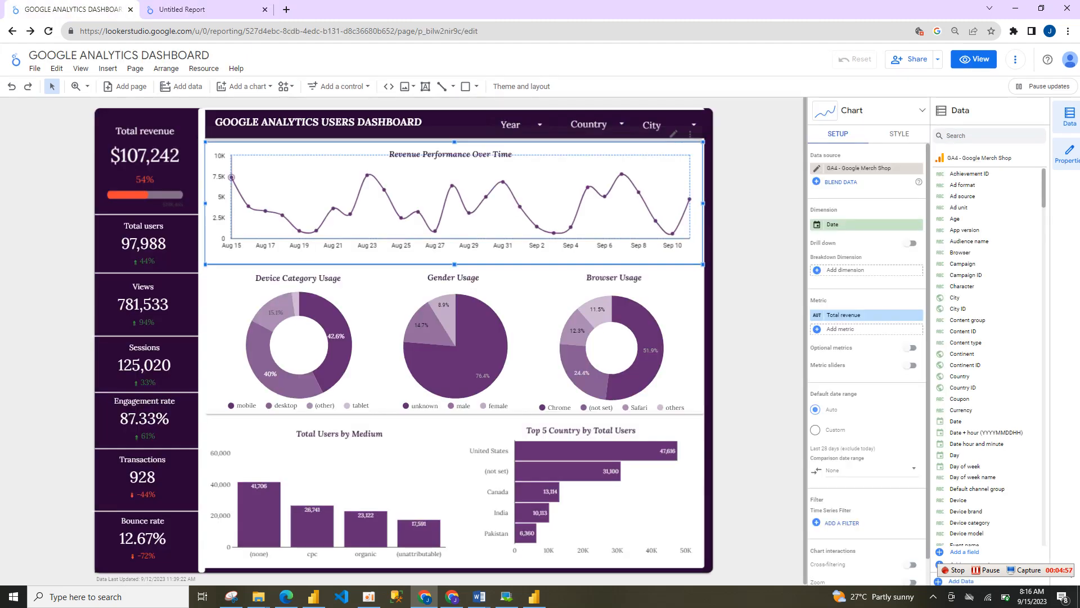
{"action": "left_click", "coordinate": [197, 9]}
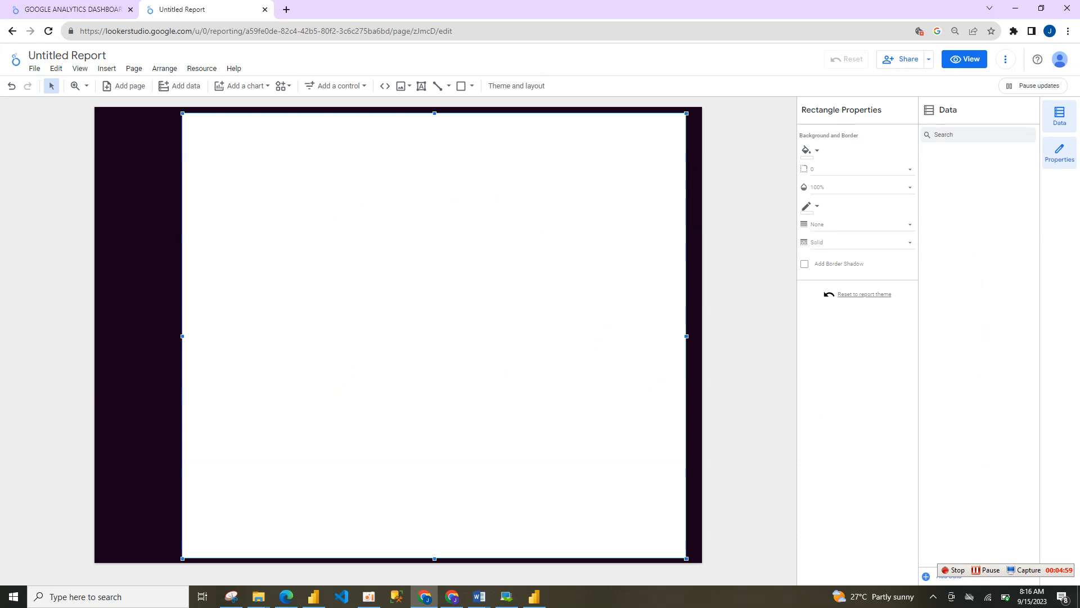
{"action": "left_click_drag", "start_coordinate": [434, 113], "coordinate": [434, 140]}
{"action": "left_click", "coordinate": [461, 124]}
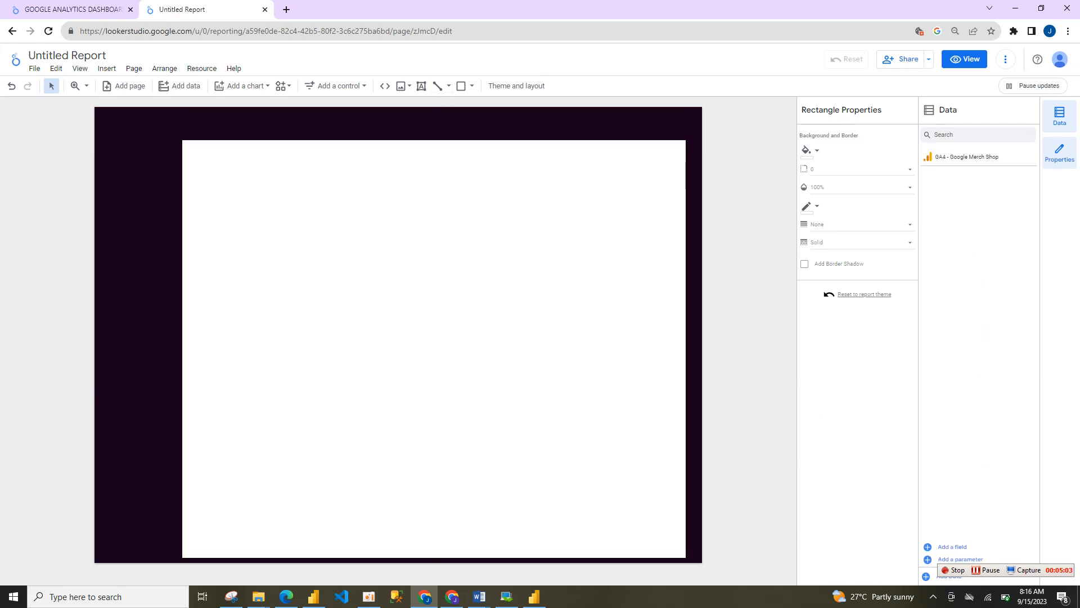
Add a wide text box over the white rectangle with the title "GOOGLE ANALYTICS USERS DASHBOARD".
{"action": "left_click", "coordinate": [422, 85]}
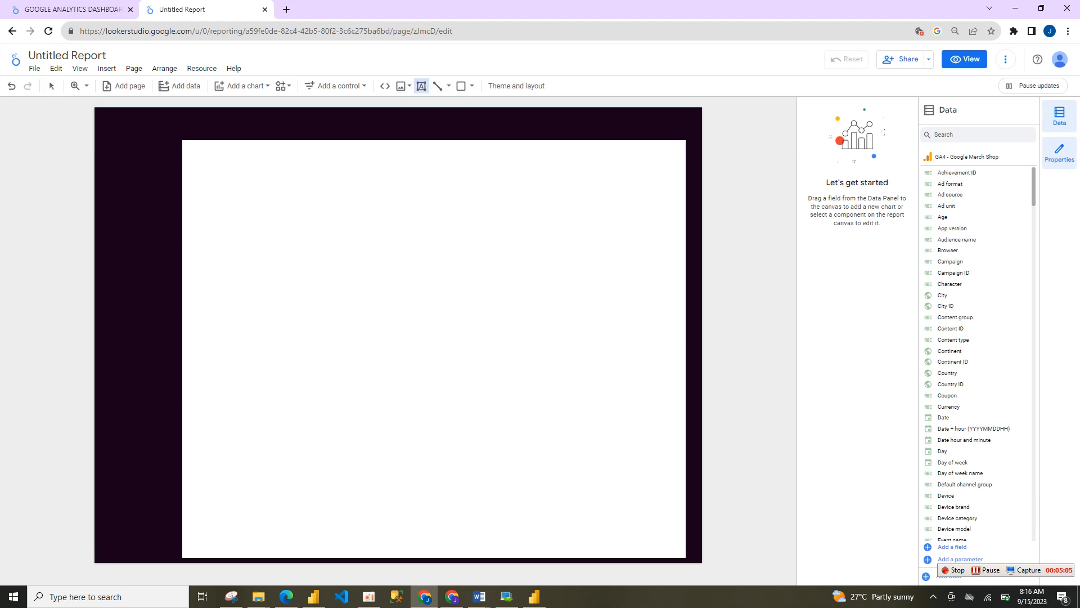
{"action": "left_click_drag", "start_coordinate": [269, 186], "coordinate": [657, 223]}
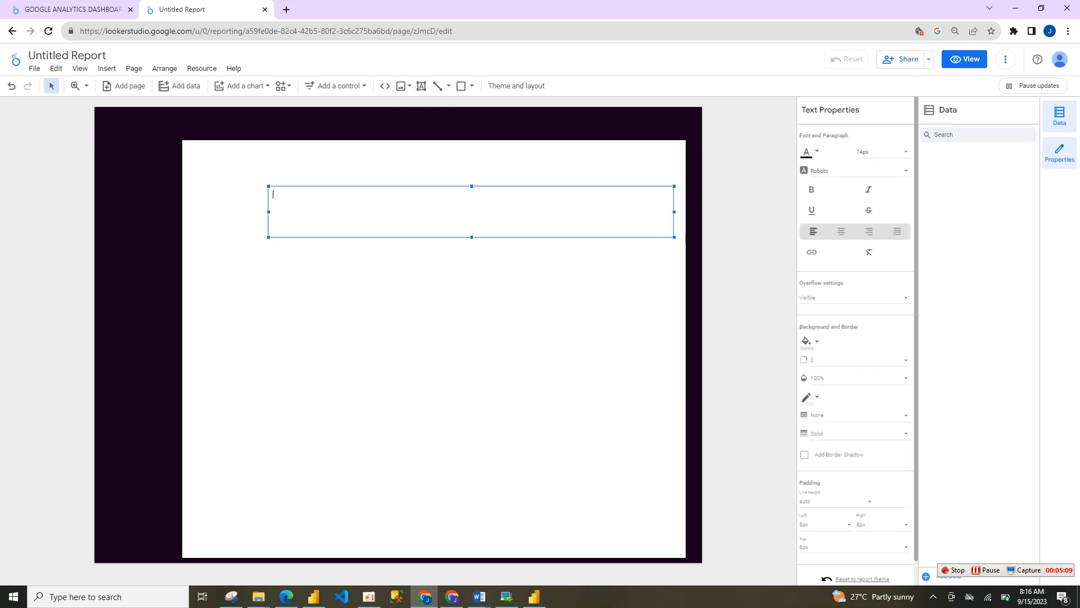
{"action": "type", "text": "G"}
{"action": "type", "text": "OO"}
{"action": "type", "text": "GLE"}
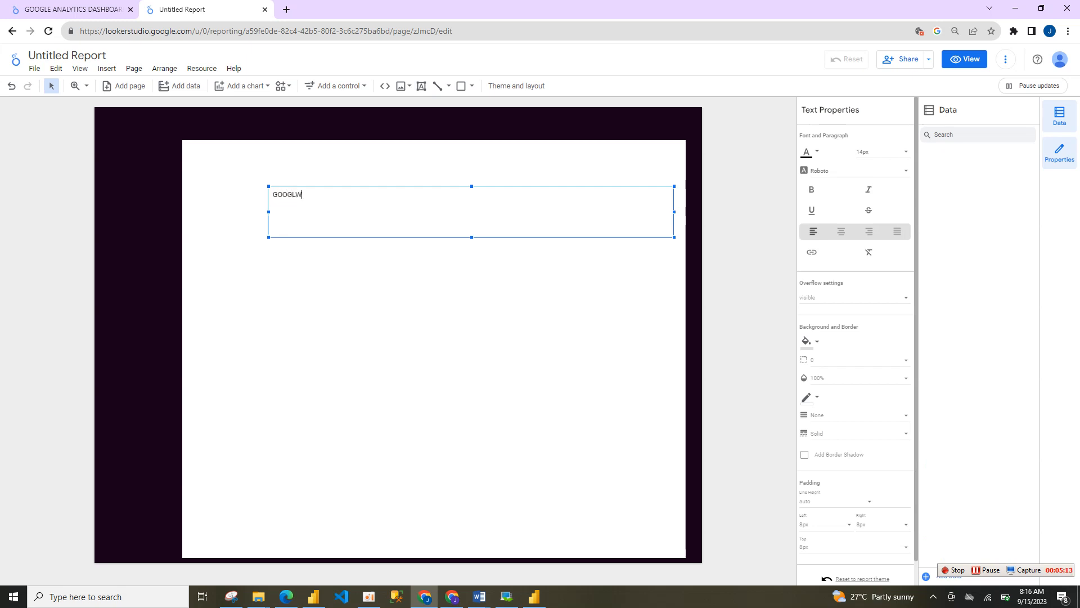
{"action": "type", "text": " ANA"}
{"action": "type", "text": "LT"}
{"action": "type", "text": "YTICS"}
{"action": "type", "text": " USERS "}
{"action": "type", "text": "DASHBO"}
{"action": "type", "text": "ARD"}
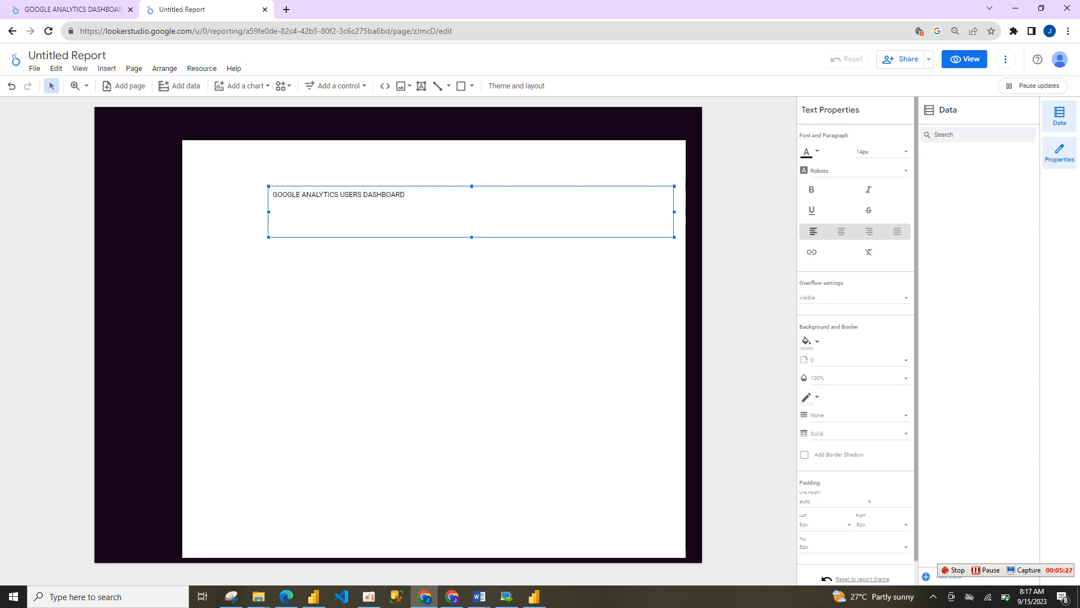
Centre the whole dashboard title in its text box and colour it white.
{"action": "key", "text": "ctrl+shift+Left"}
{"action": "key", "text": "Escape"}
{"action": "key", "text": "ctrl+a"}
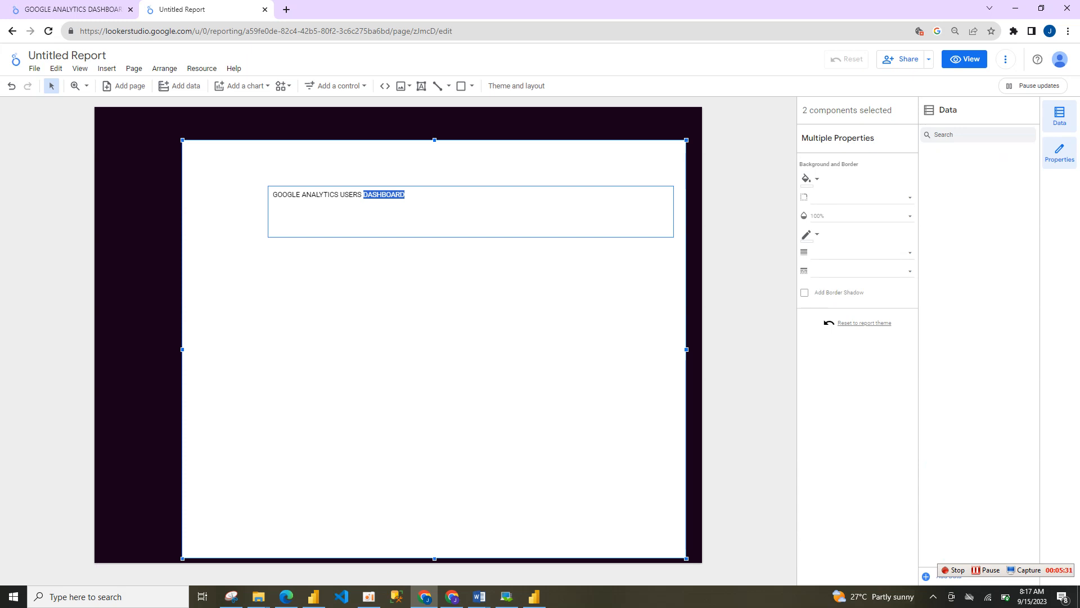
{"action": "triple_click", "coordinate": [320, 194]}
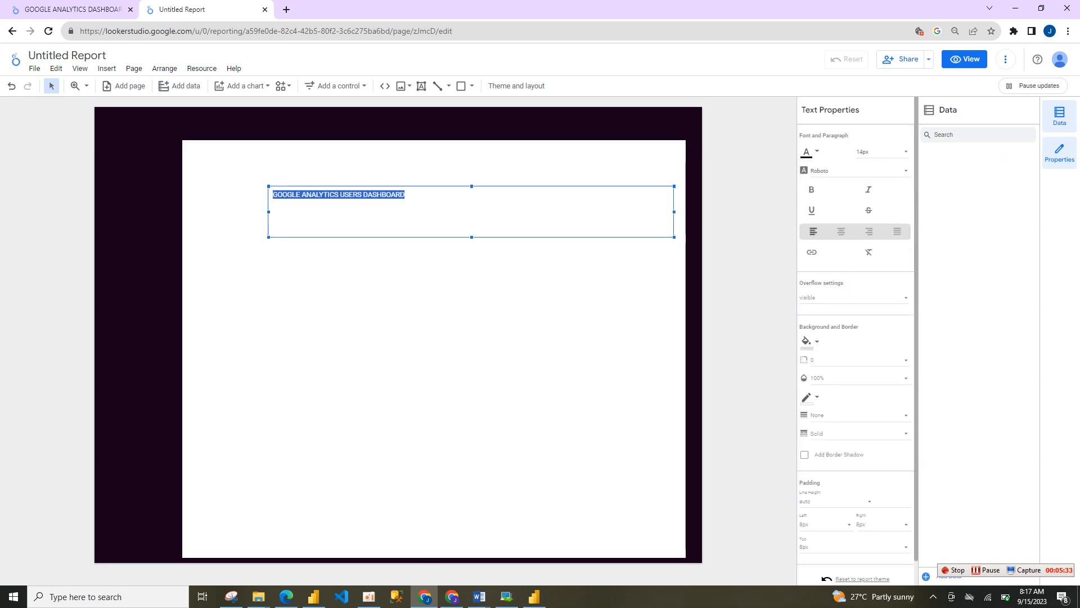
{"action": "key", "text": "ctrl+shift+e"}
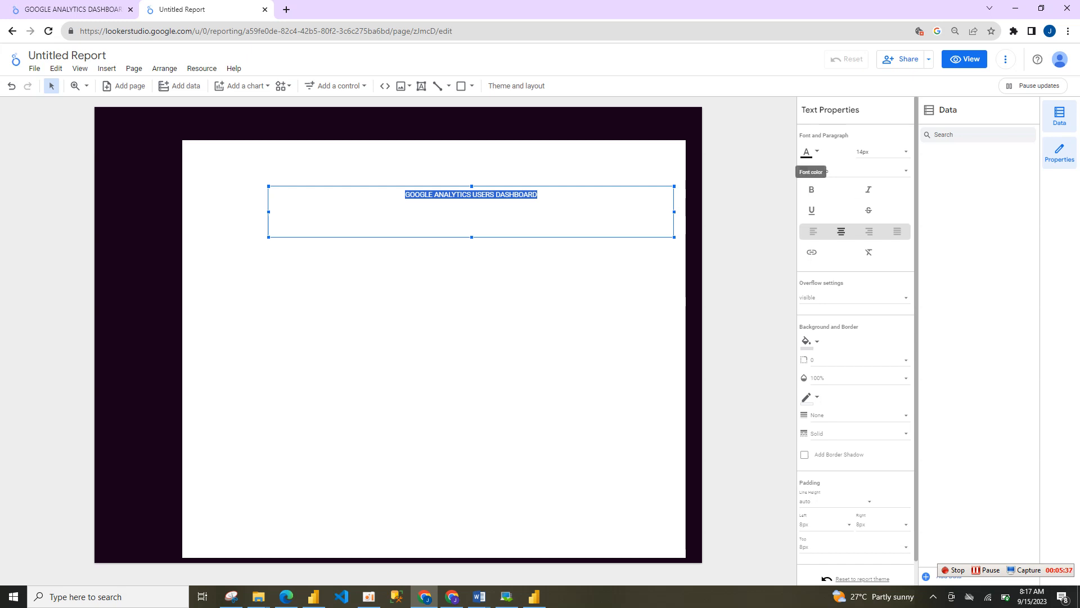
{"action": "left_click", "coordinate": [808, 153]}
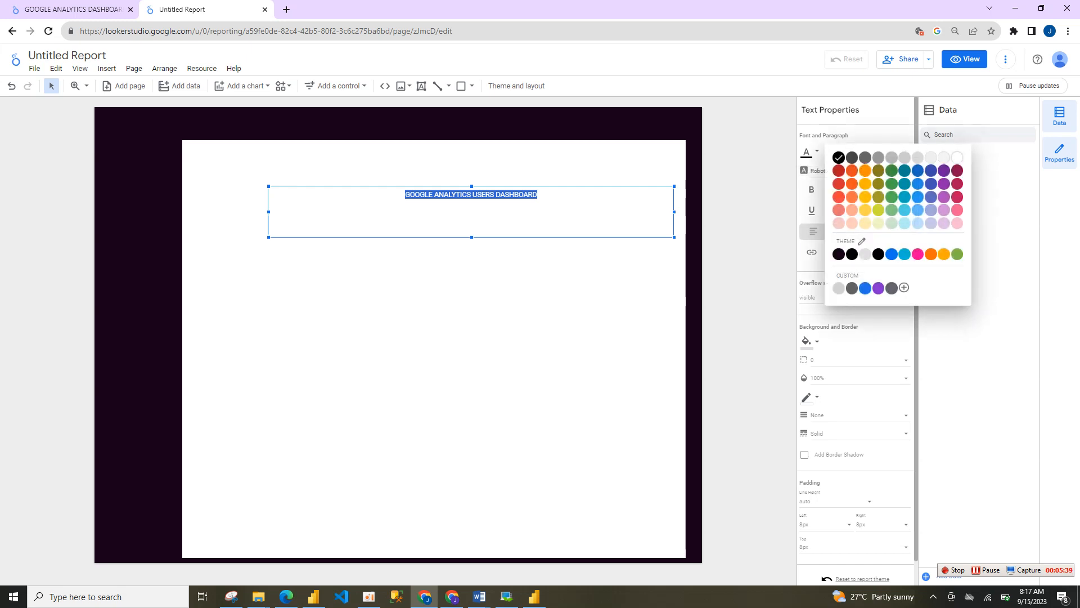
{"action": "left_click", "coordinate": [957, 158]}
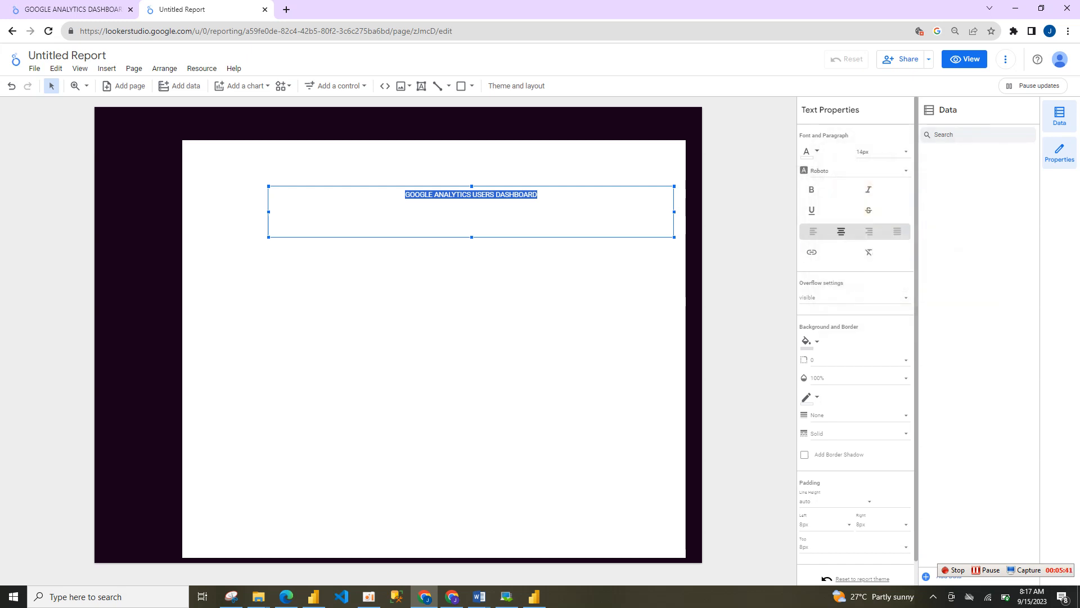
Make the title text bold and set it in the Lora font at 20px.
{"action": "left_click", "coordinate": [812, 190]}
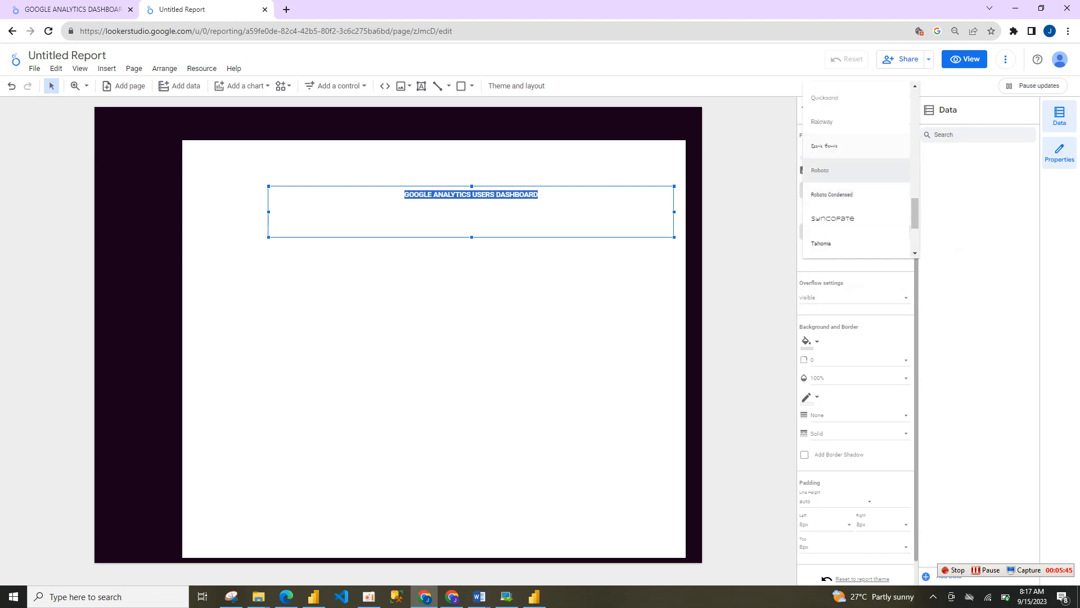
{"action": "left_click_drag", "start_coordinate": [915, 214], "coordinate": [915, 179]}
{"action": "left_click", "coordinate": [858, 136]}
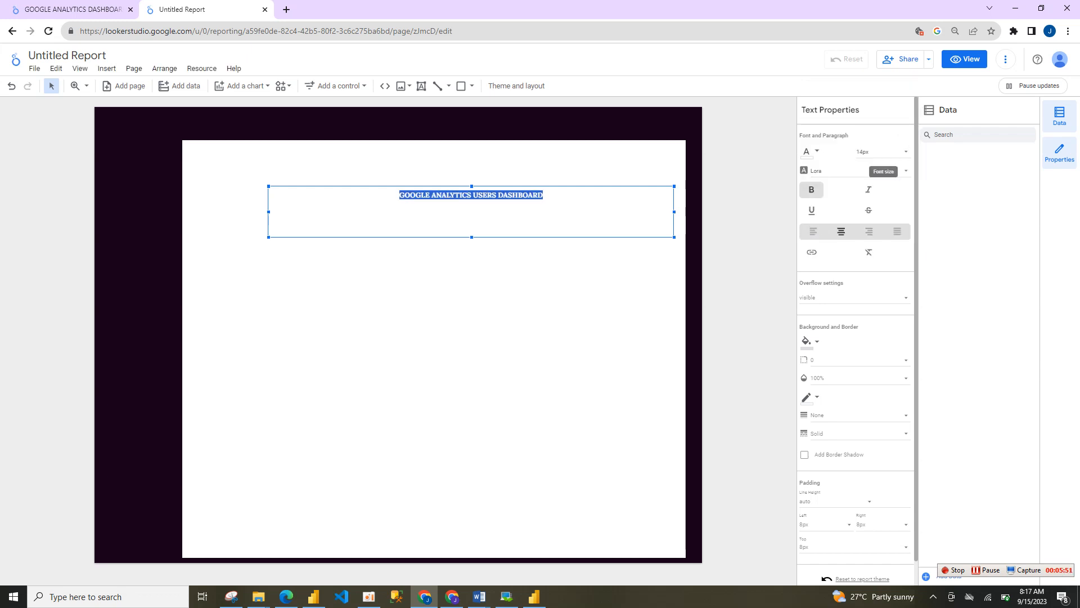
{"action": "left_click", "coordinate": [880, 152]}
{"action": "left_click", "coordinate": [878, 224]}
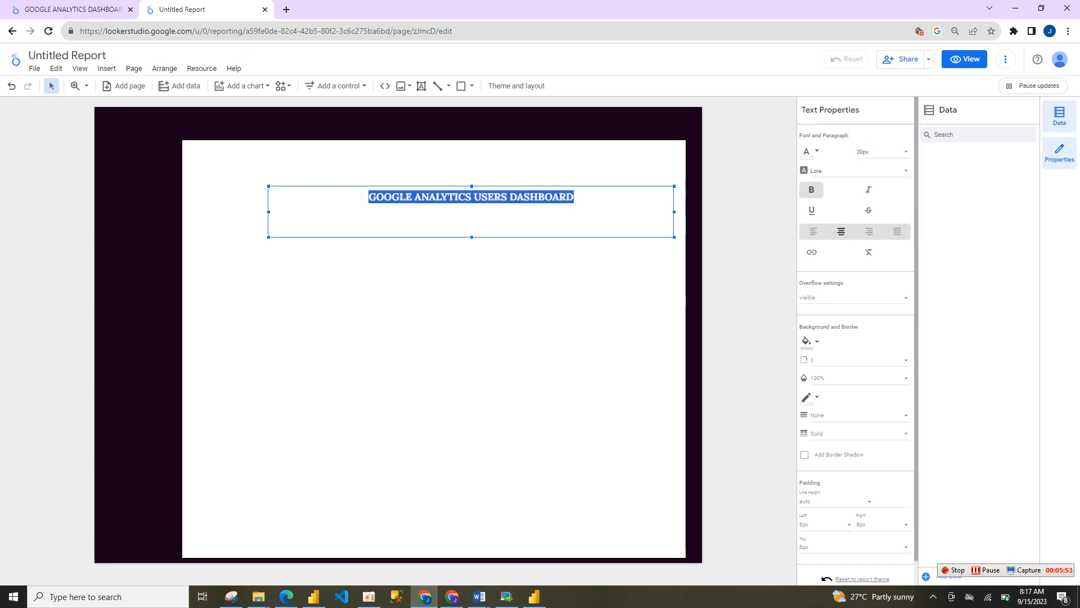
Move the title text box up into the dark header band and narrow it to fit around the text.
{"action": "left_click", "coordinate": [484, 298]}
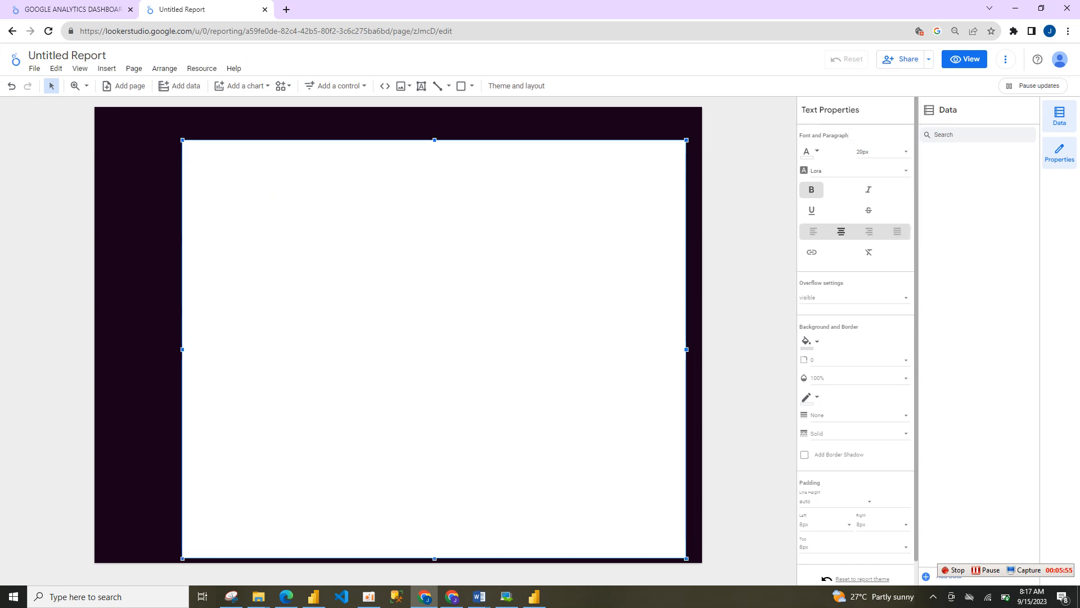
{"action": "left_click", "coordinate": [472, 212]}
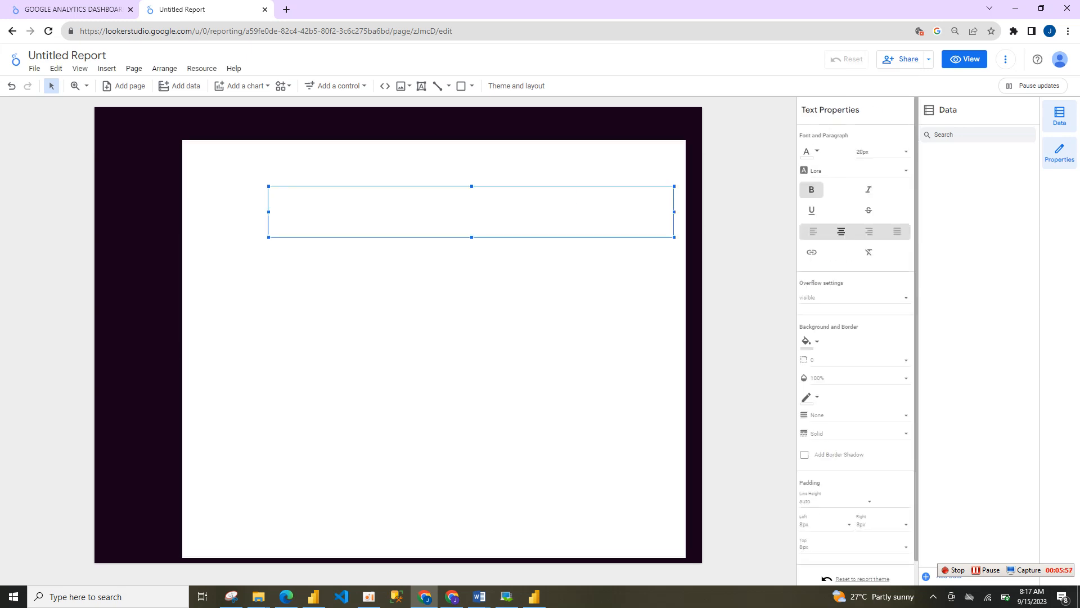
{"action": "left_click_drag", "start_coordinate": [472, 212], "coordinate": [419, 136]}
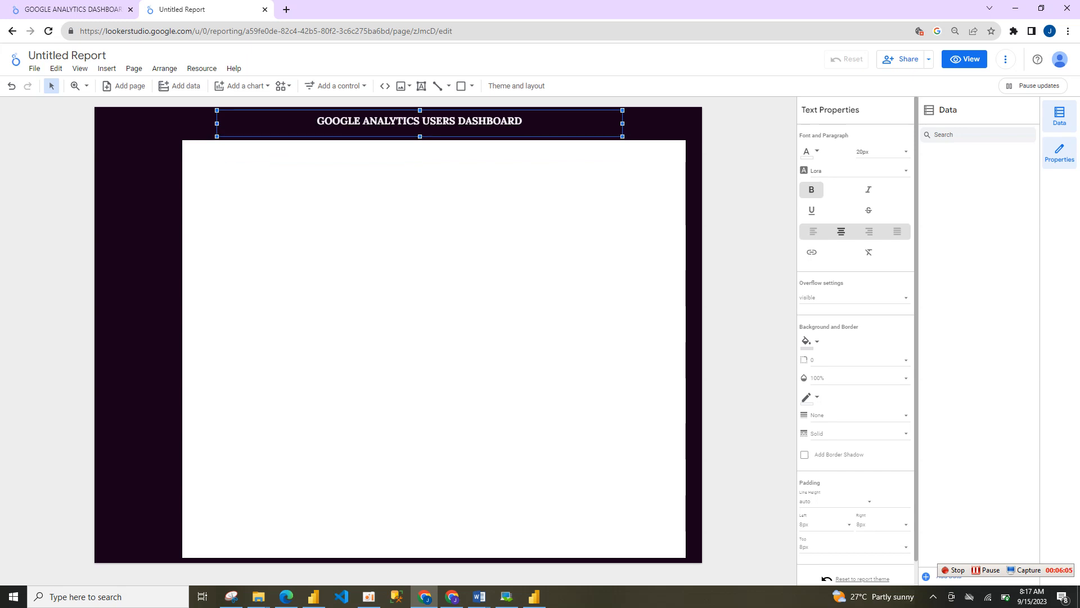
{"action": "left_click_drag", "start_coordinate": [622, 123], "coordinate": [475, 123]}
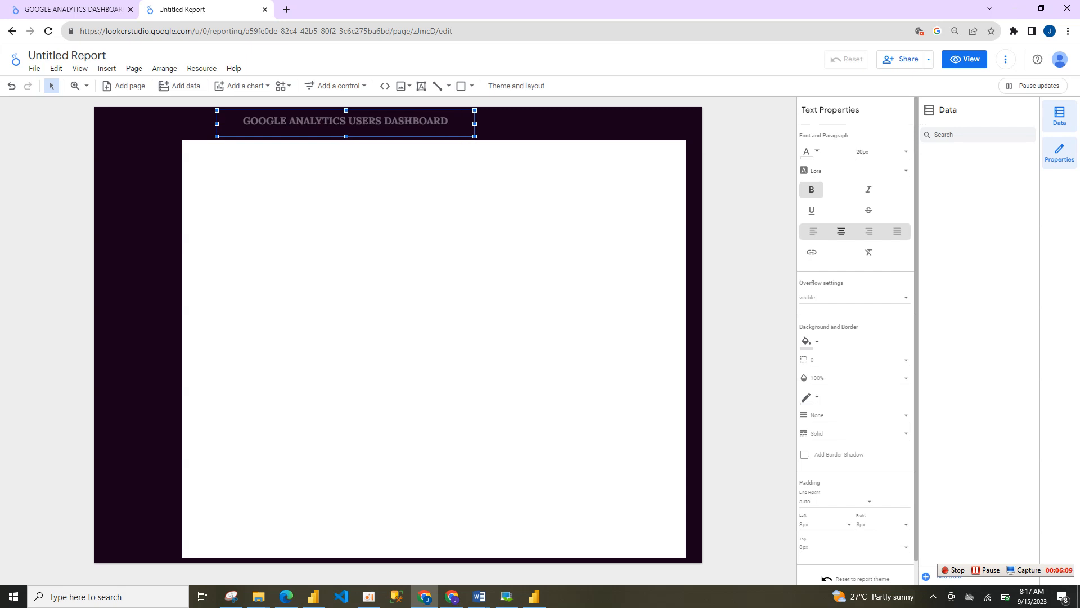
{"action": "left_click", "coordinate": [450, 270]}
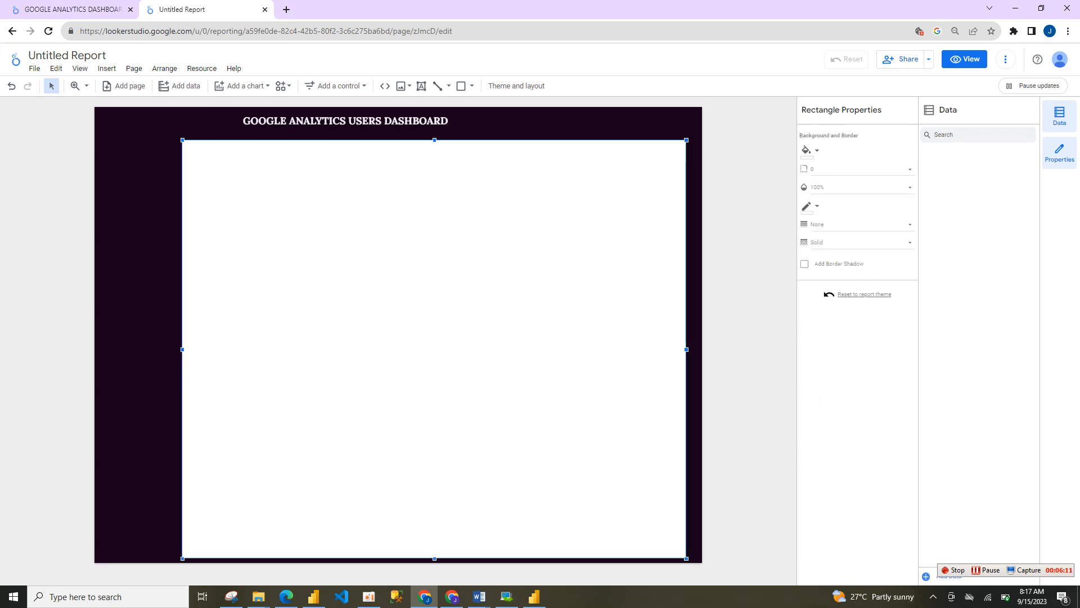
Compare the new report's header and white area with the finished Google Analytics dashboard.
{"action": "left_click", "coordinate": [452, 596]}
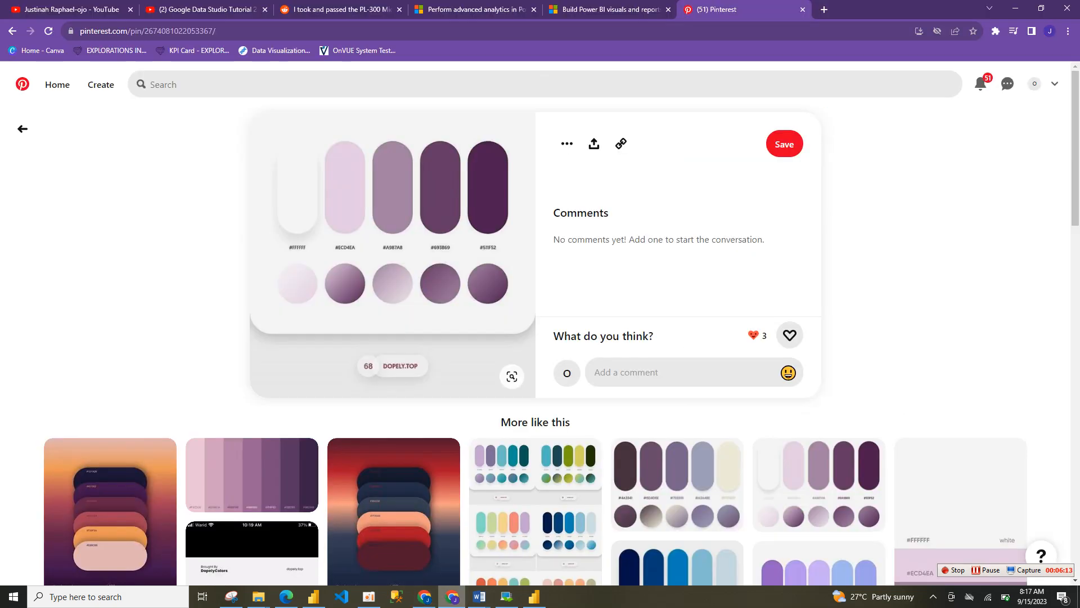
{"action": "key", "text": "alt+Tab"}
{"action": "key", "text": "ctrl+Tab"}
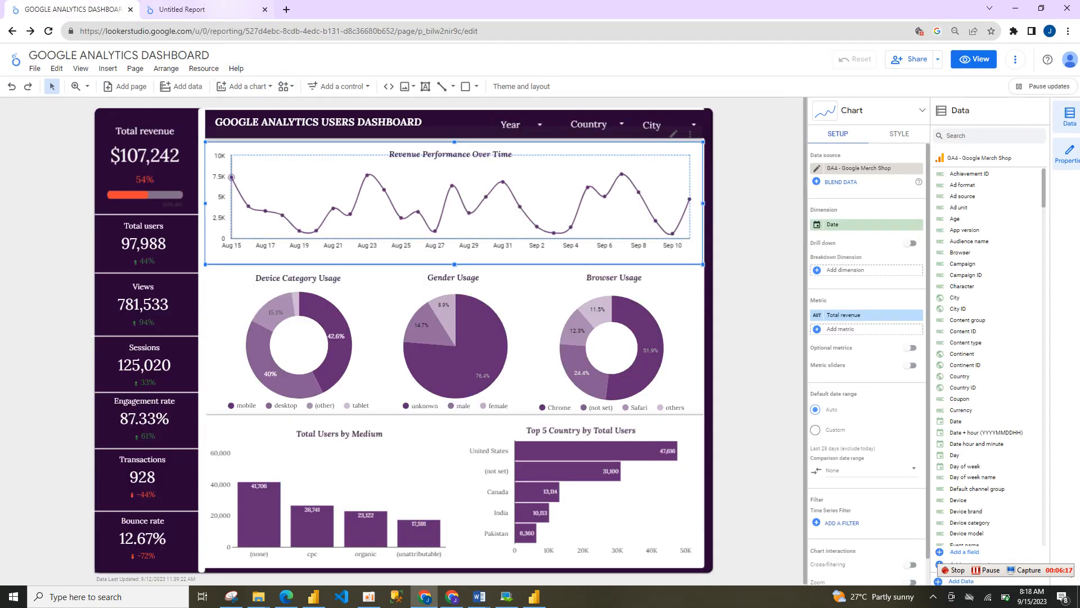
{"action": "left_click", "coordinate": [208, 9]}
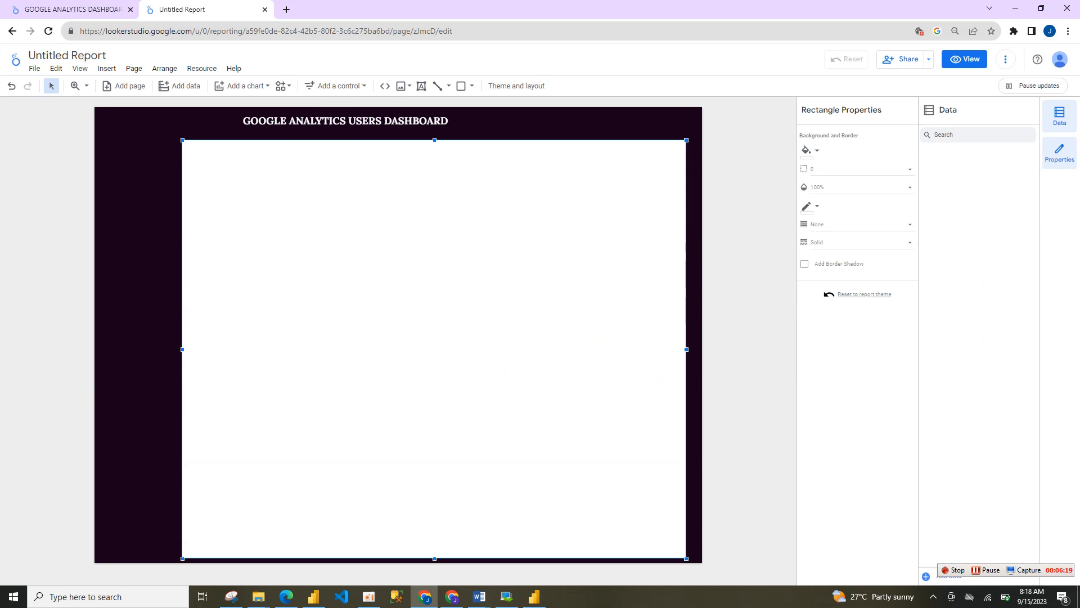
{"action": "left_click", "coordinate": [72, 9]}
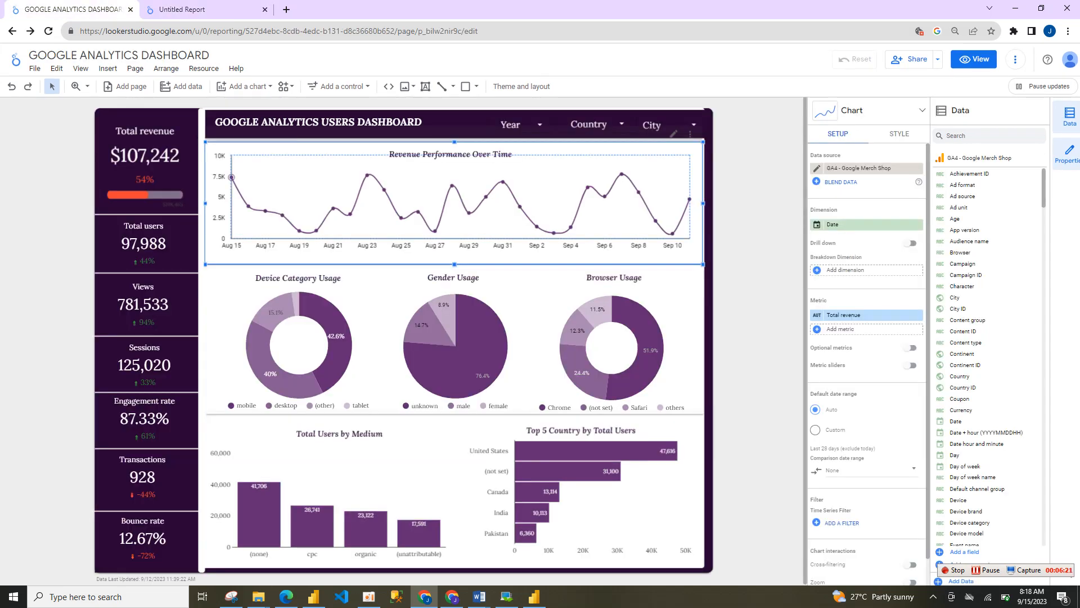
{"action": "left_click", "coordinate": [208, 9]}
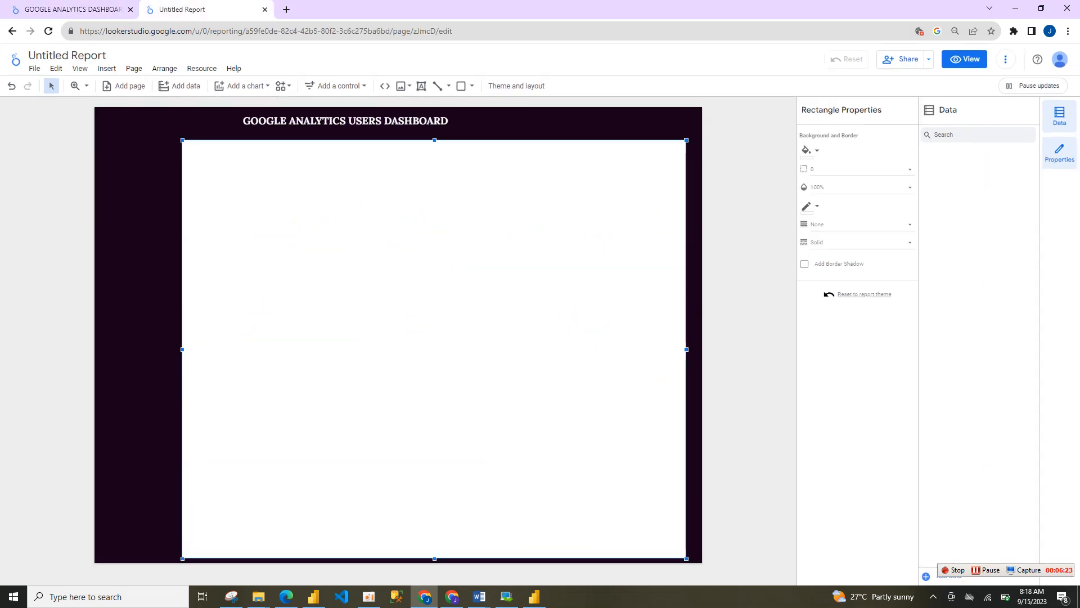
{"action": "left_click", "coordinate": [72, 9]}
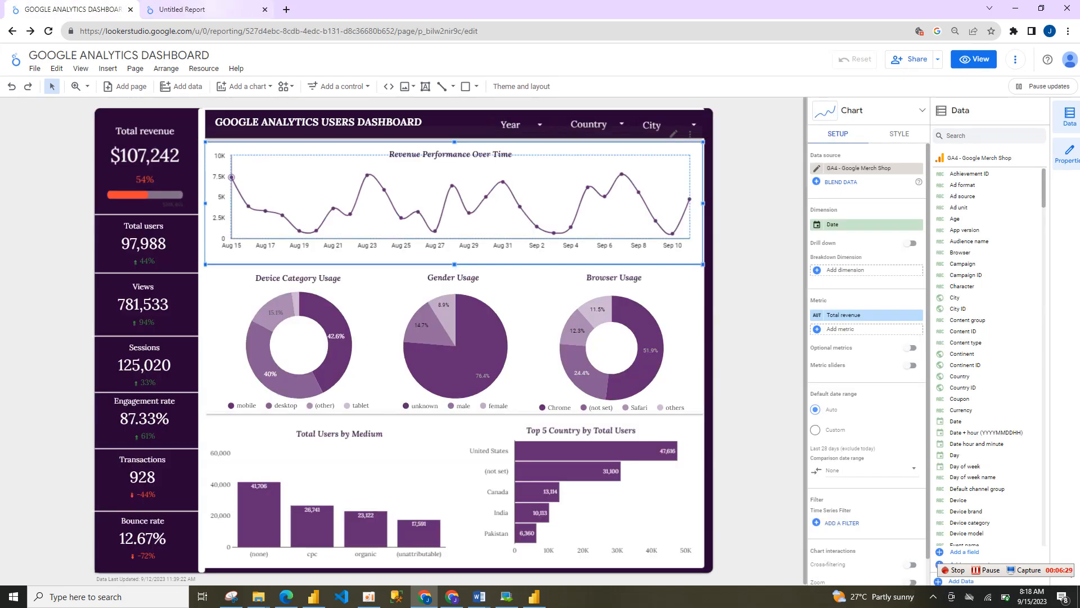
{"action": "left_click", "coordinate": [225, 9]}
Delete the title text from the dark header band.
{"action": "left_click", "coordinate": [403, 119]}
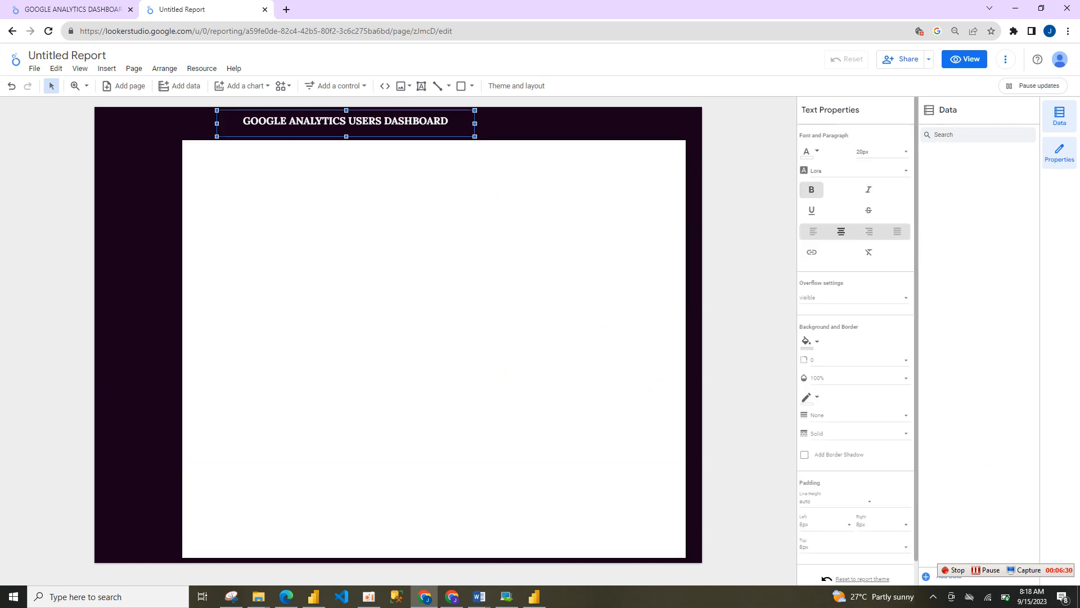
{"action": "left_click_drag", "start_coordinate": [449, 122], "coordinate": [242, 121]}
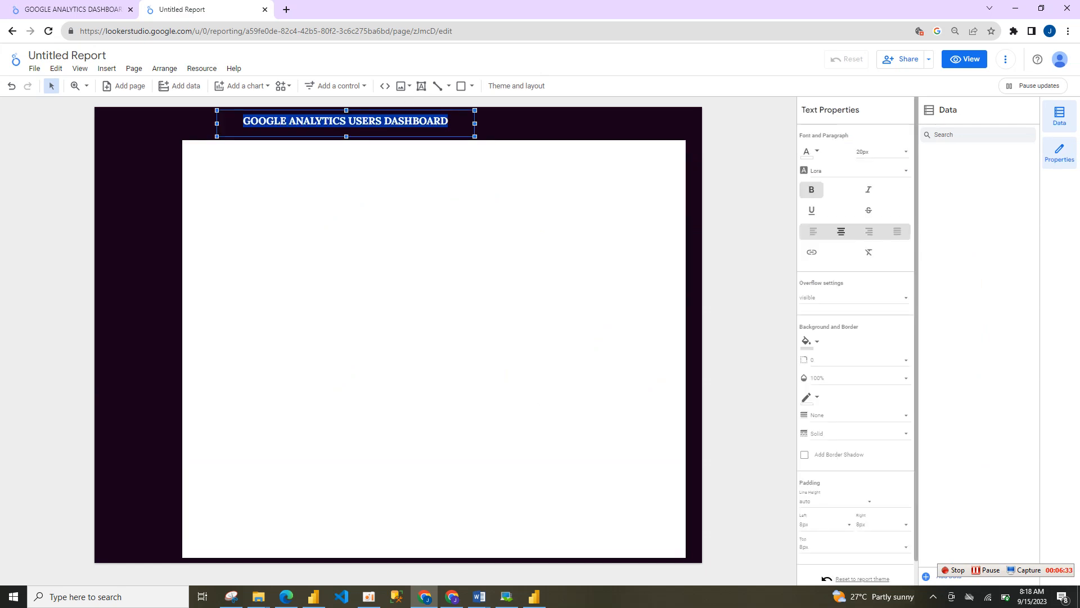
{"action": "key", "text": "BackSpace"}
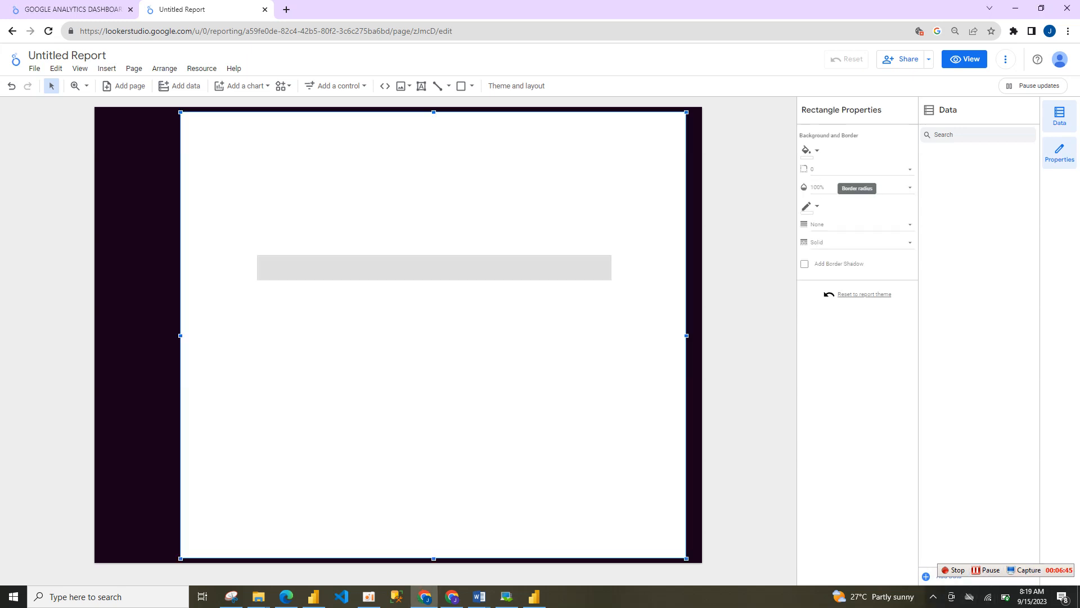
Round the large white rectangle's corners with a border radius of 10.
{"action": "left_click", "coordinate": [857, 169]}
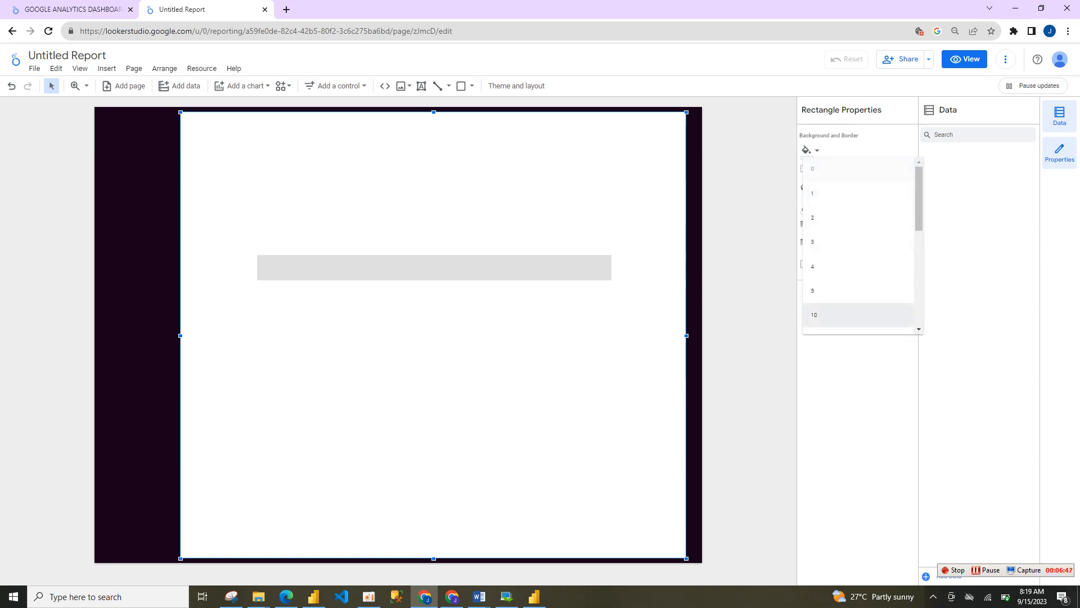
{"action": "left_click", "coordinate": [844, 314]}
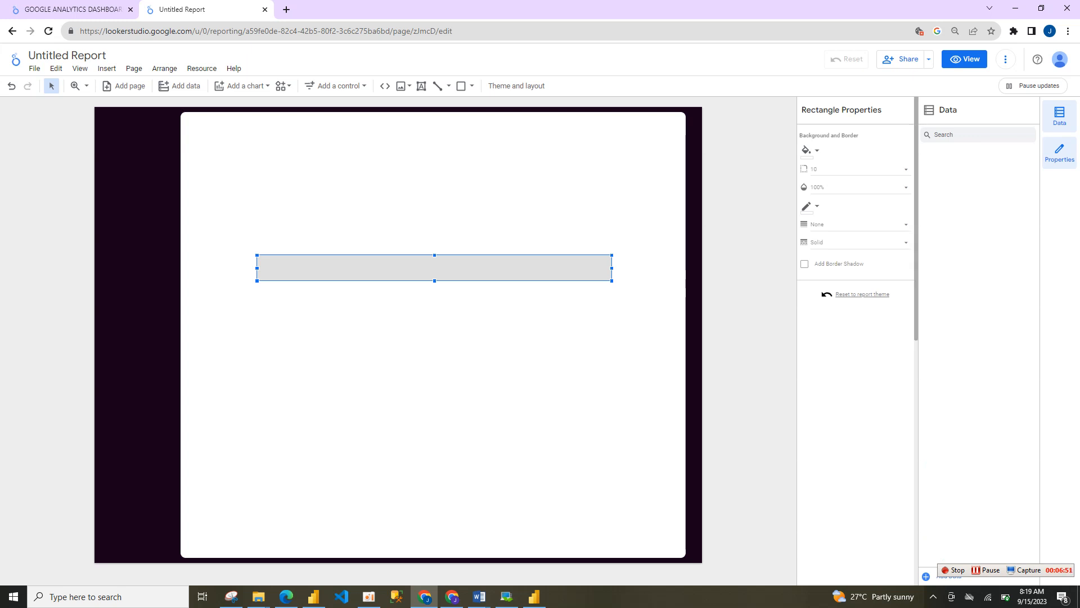
{"action": "left_click", "coordinate": [360, 181]}
Place the grey bar along the page's upper edge and stretch it from just before the white rectangle to the page's far edge.
{"action": "left_click_drag", "start_coordinate": [434, 267], "coordinate": [352, 120]}
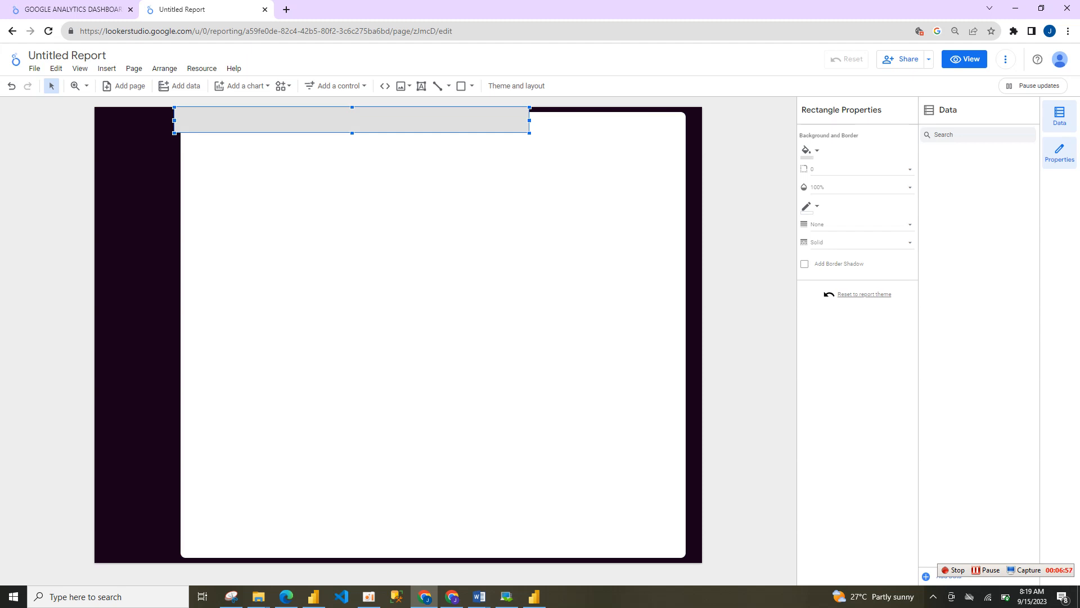
{"action": "left_click_drag", "start_coordinate": [530, 120], "coordinate": [702, 120]}
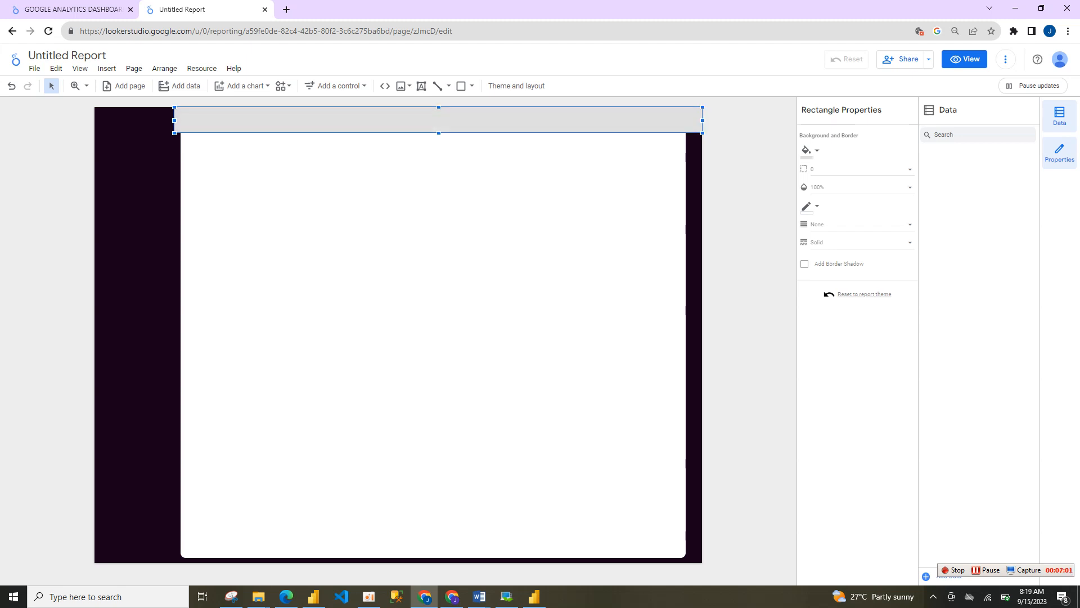
{"action": "left_click_drag", "start_coordinate": [174, 120], "coordinate": [176, 120]}
{"action": "left_click", "coordinate": [810, 150]}
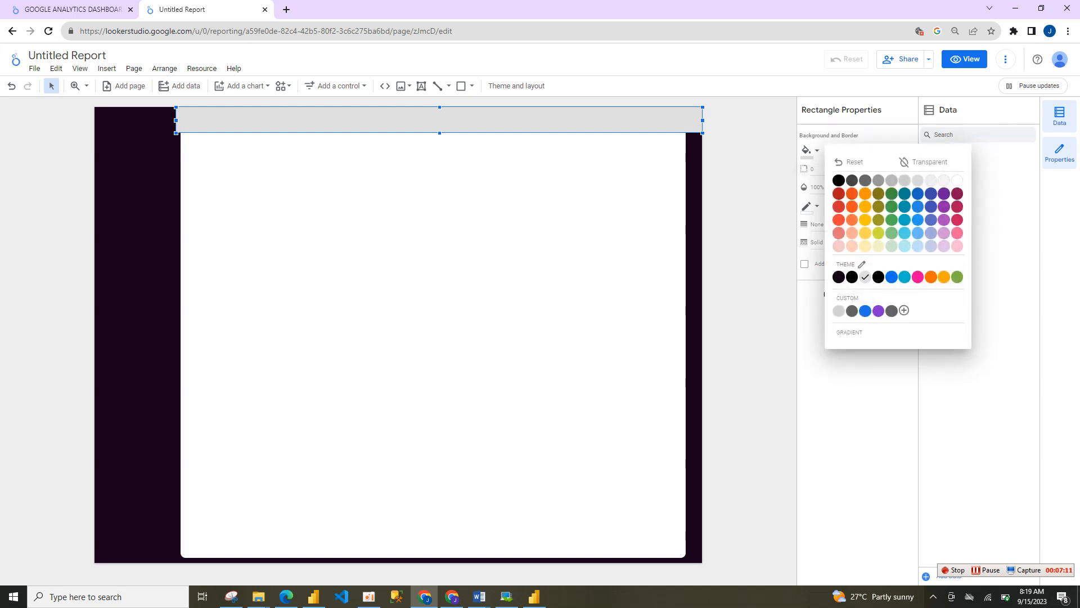
{"action": "left_click", "coordinate": [904, 309]}
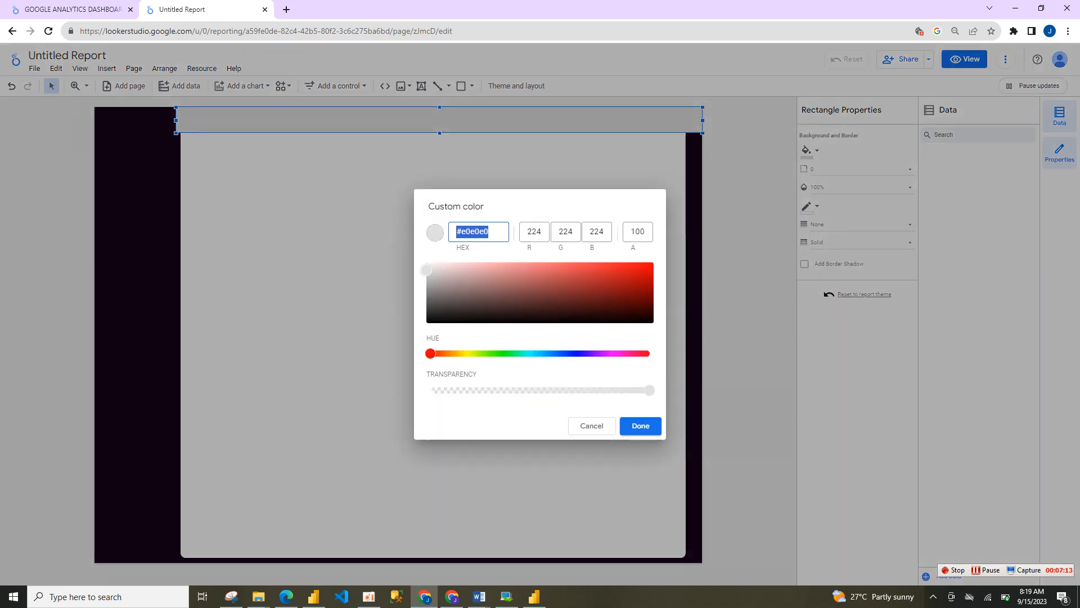
{"action": "left_click", "coordinate": [489, 231]}
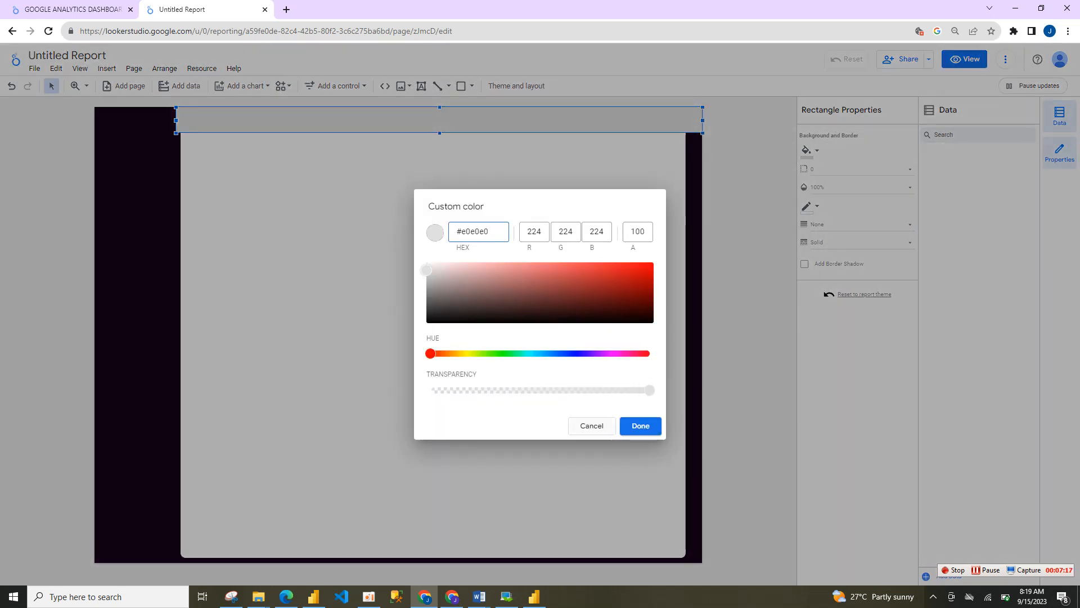
{"action": "left_click", "coordinate": [592, 426]}
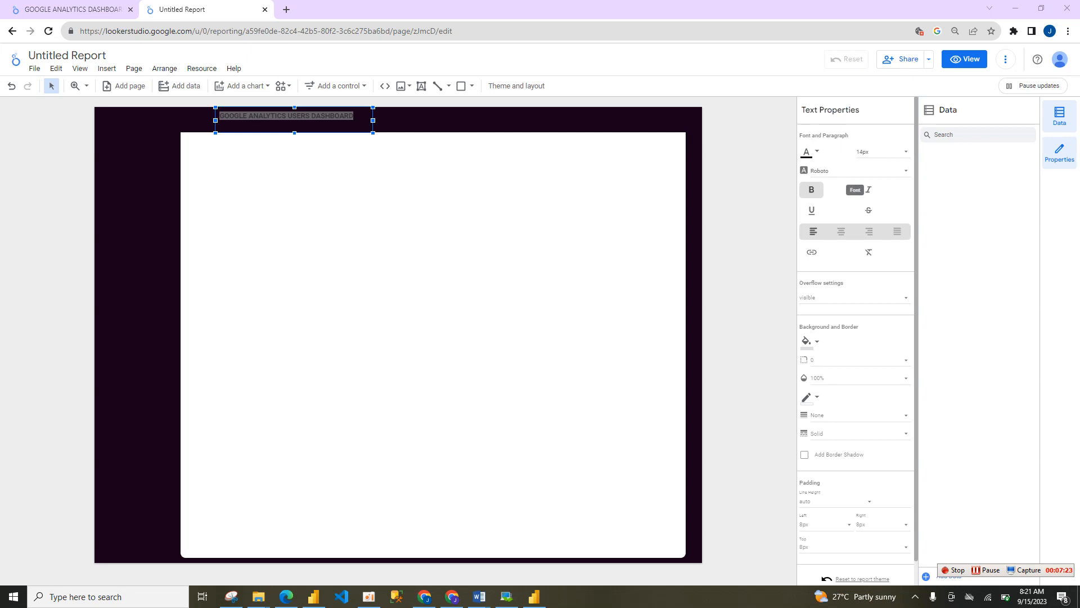
Colour the dashboard title white, set its font size to 20px and widen its text box to fit one line.
{"action": "left_click", "coordinate": [808, 152]}
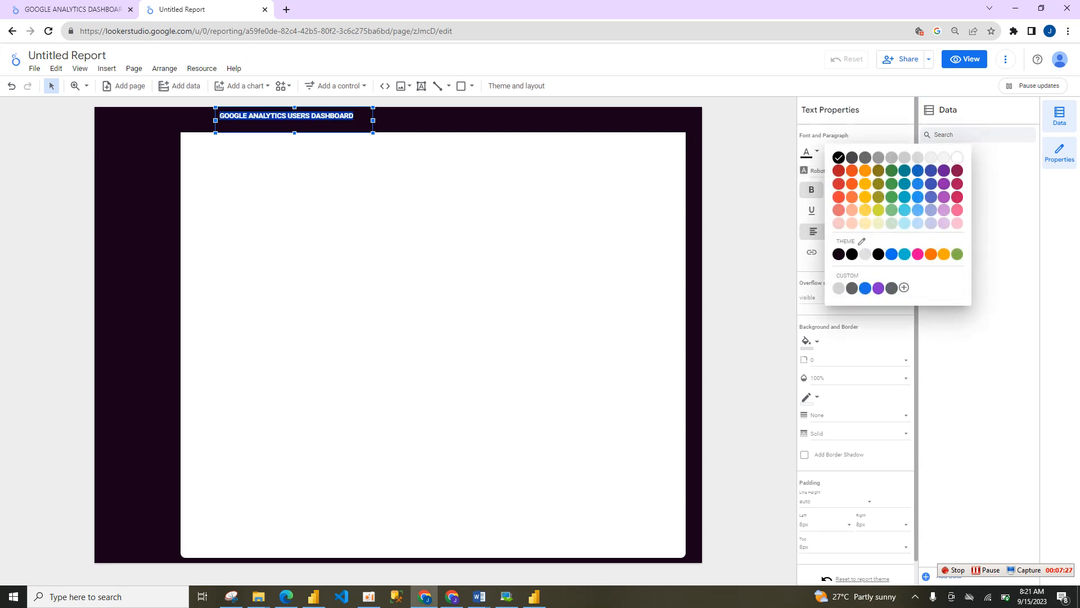
{"action": "left_click", "coordinate": [957, 158]}
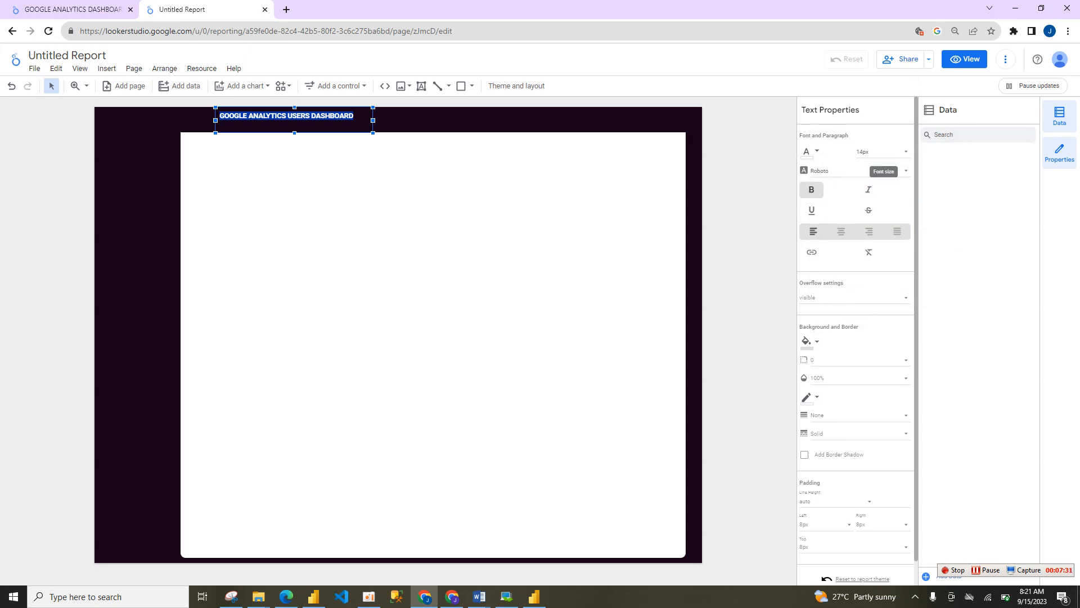
{"action": "left_click", "coordinate": [882, 152]}
{"action": "left_click", "coordinate": [870, 225]}
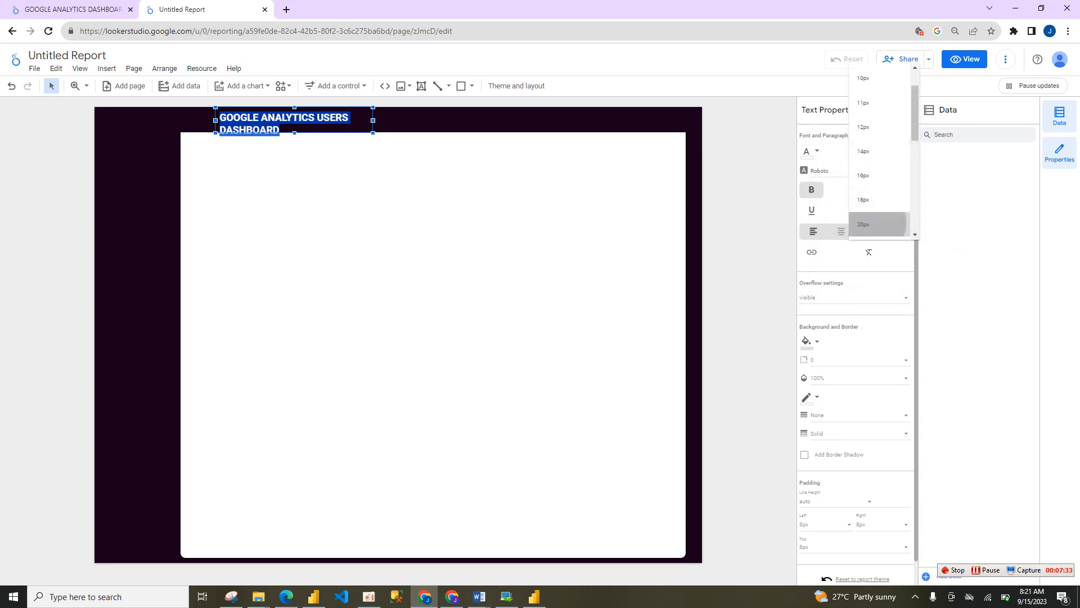
{"action": "left_click_drag", "start_coordinate": [373, 120], "coordinate": [474, 121]}
{"action": "left_click", "coordinate": [445, 242]}
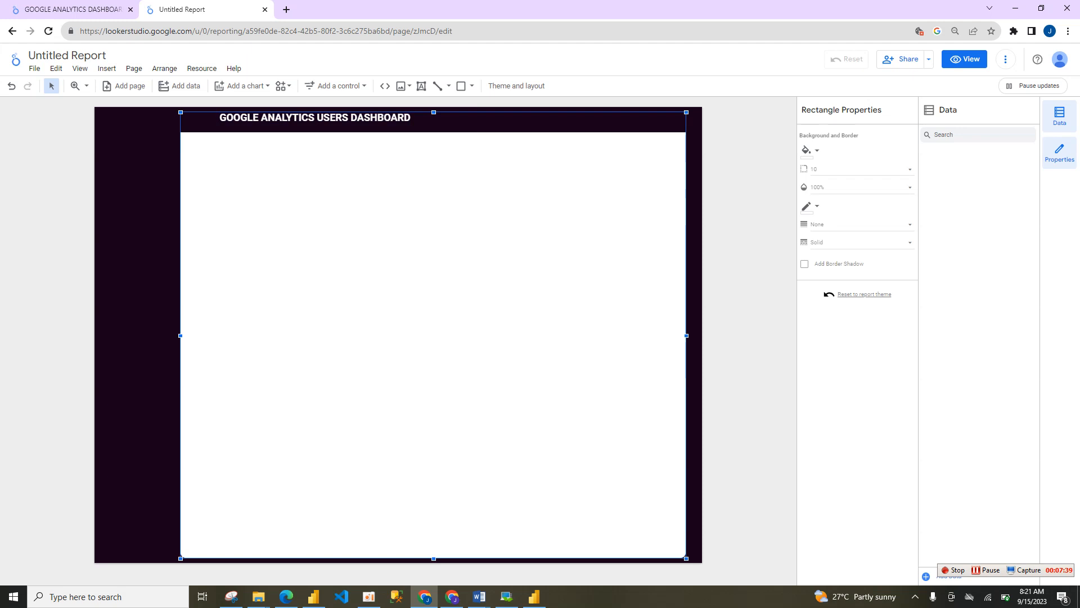
{"action": "left_click", "coordinate": [730, 153]}
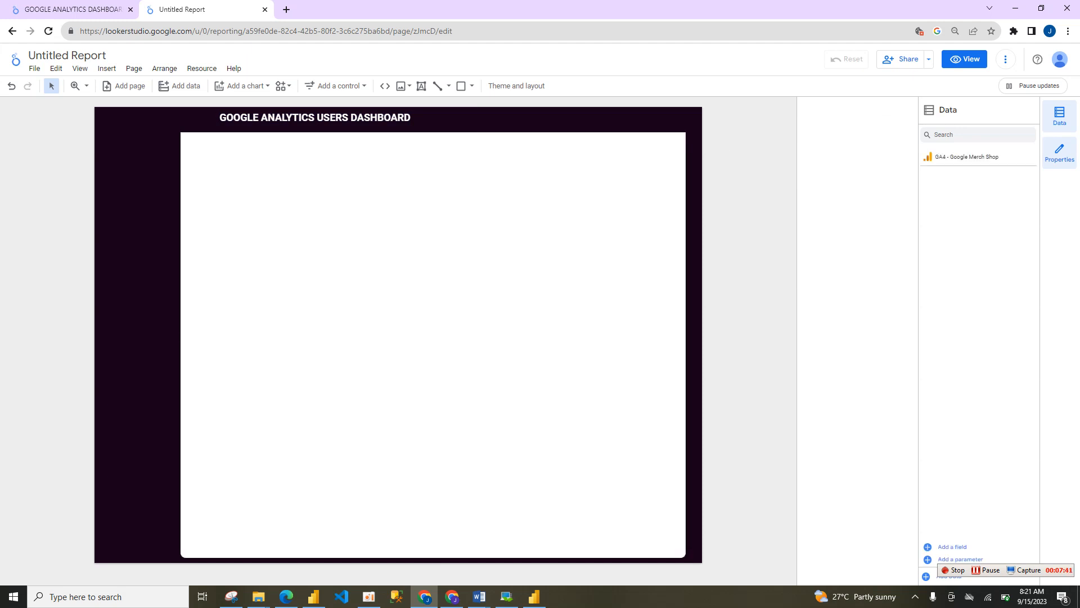
{"action": "left_click", "coordinate": [479, 247]}
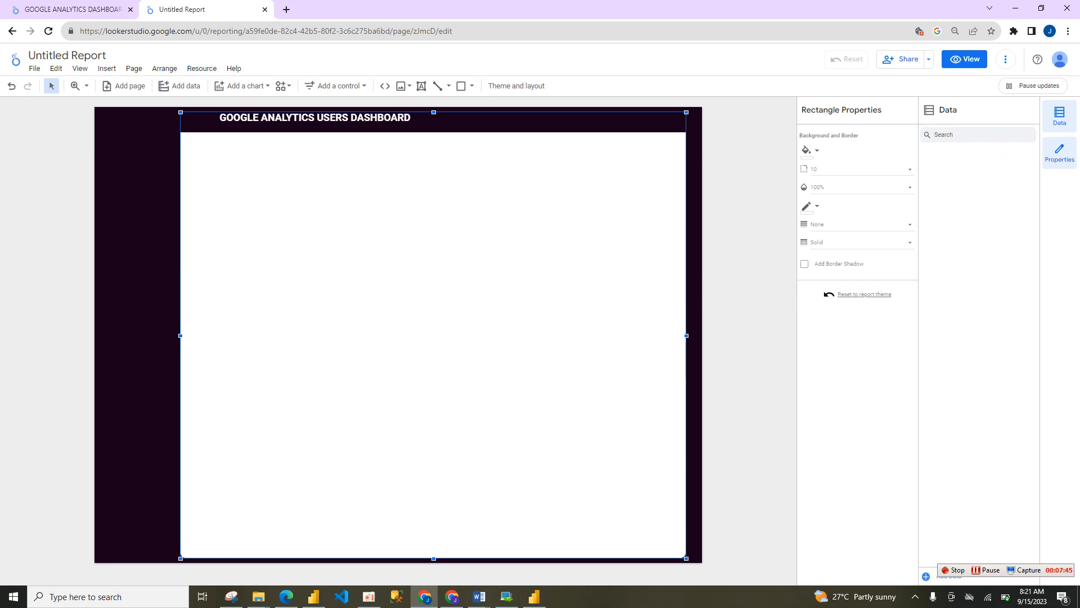
Enlarge the dashboard title to 30px and widen its text box so the whole title fits on one line.
{"action": "left_click", "coordinate": [345, 119]}
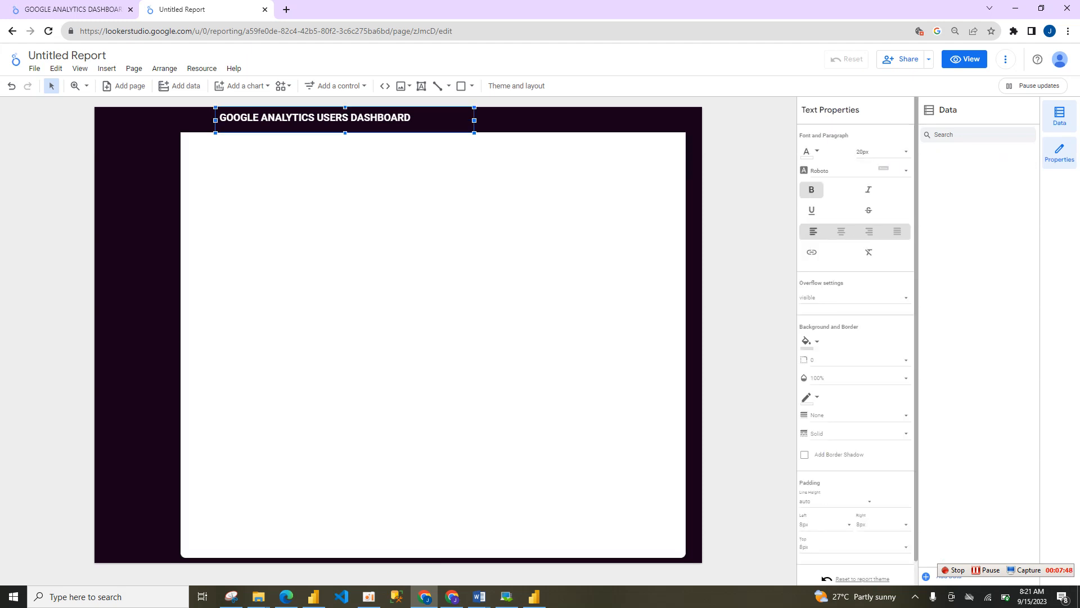
{"action": "left_click", "coordinate": [880, 171]}
{"action": "left_click", "coordinate": [862, 224]}
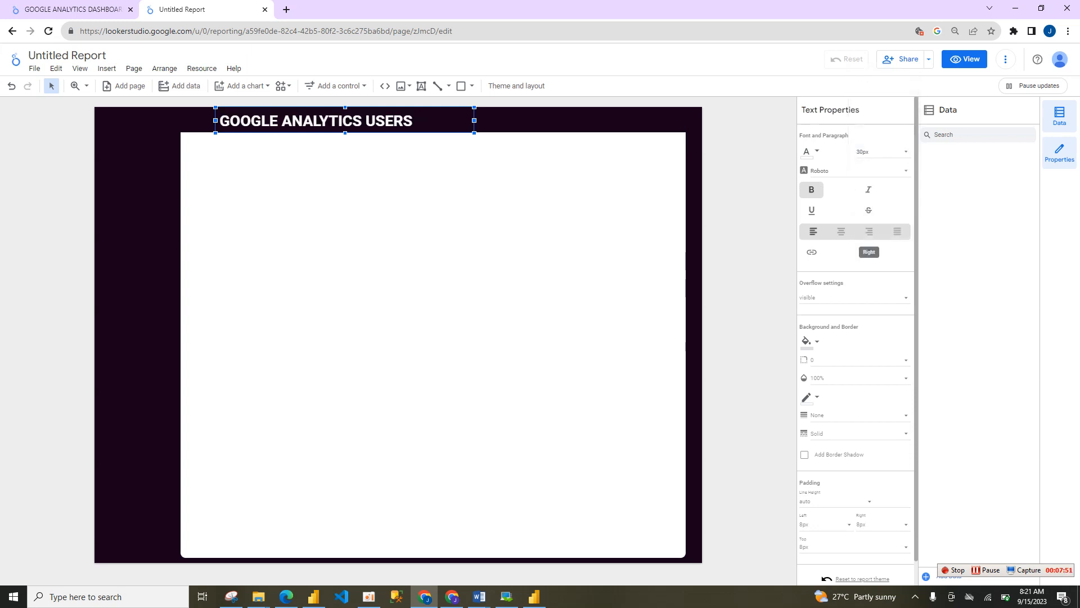
{"action": "left_click_drag", "start_coordinate": [474, 121], "coordinate": [537, 120]}
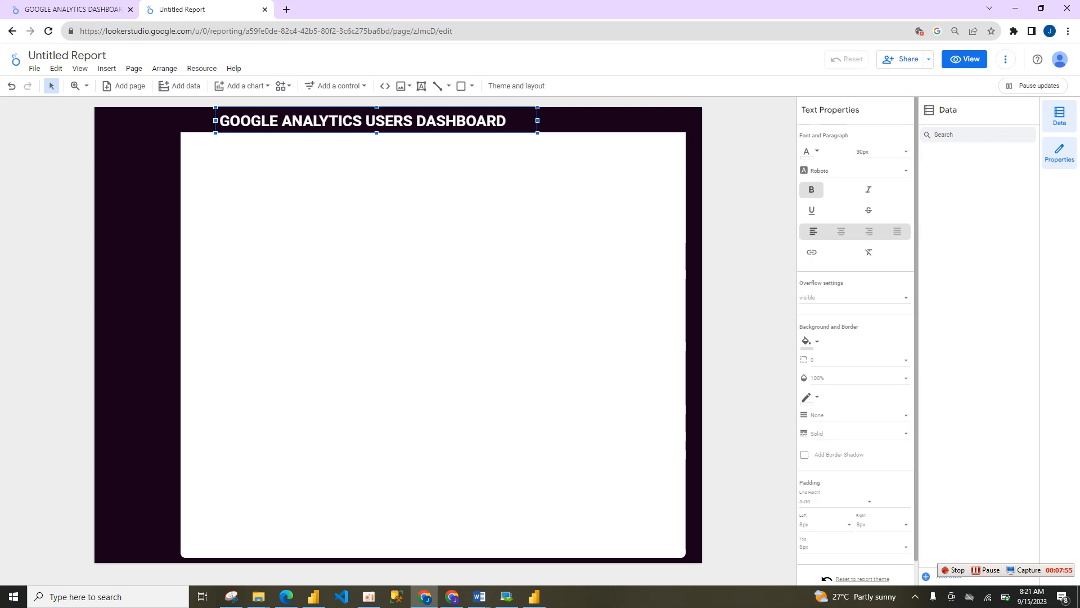
Align the title's text box with the white rectangle's left edge and set its font size to 28px.
{"action": "left_click_drag", "start_coordinate": [377, 121], "coordinate": [341, 121]}
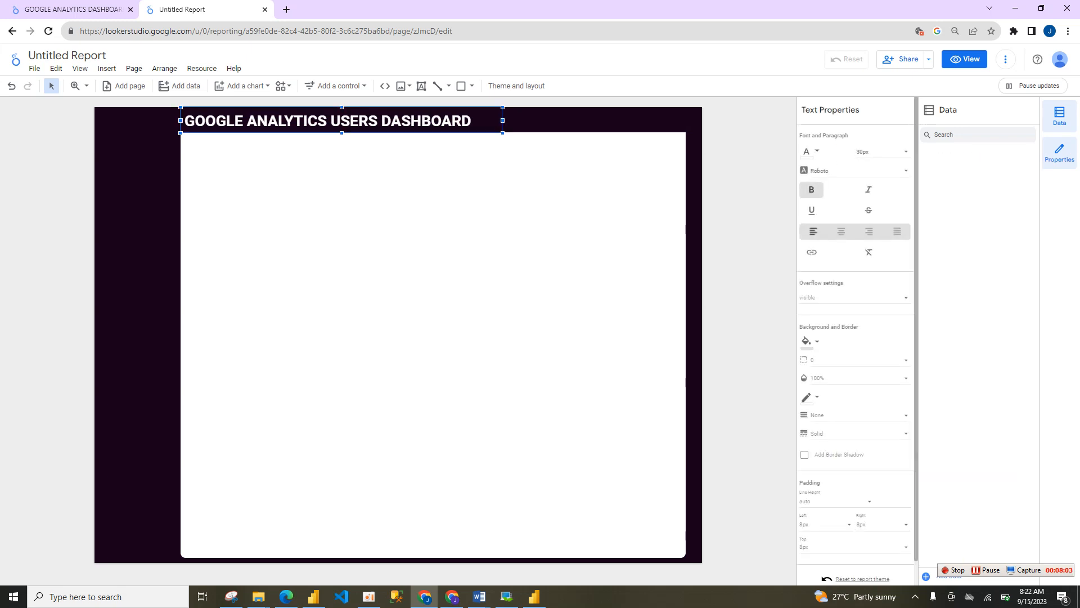
{"action": "left_click", "coordinate": [883, 151]}
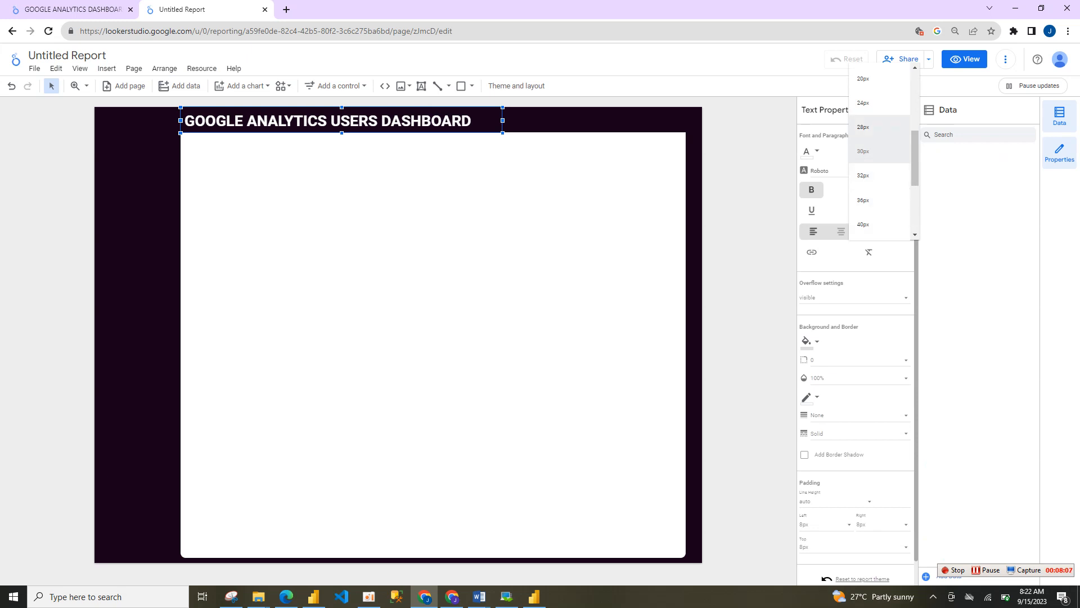
{"action": "left_click", "coordinate": [863, 127]}
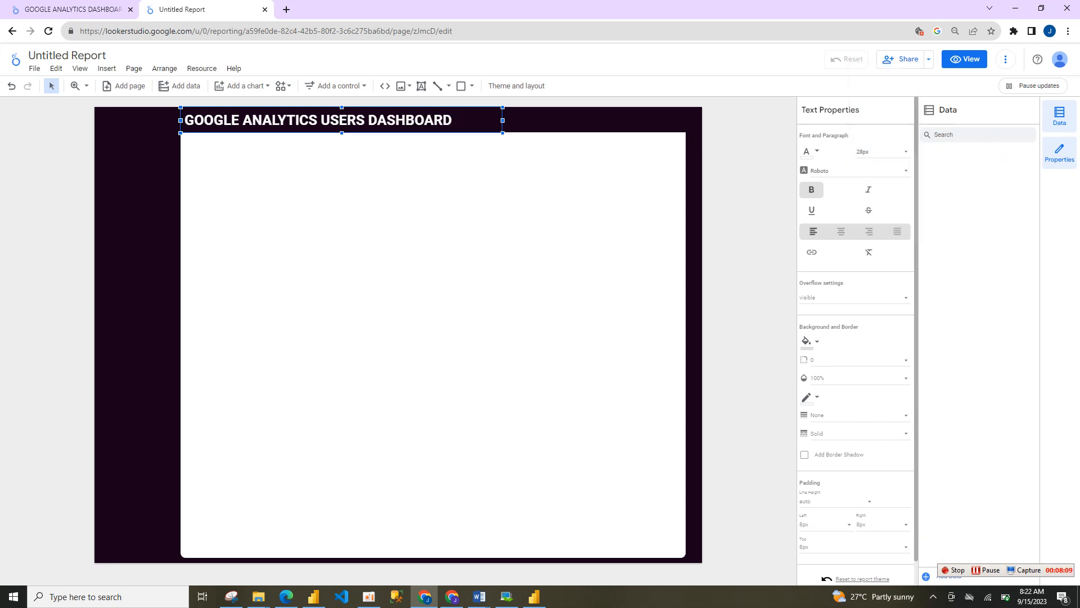
{"action": "left_click", "coordinate": [750, 209]}
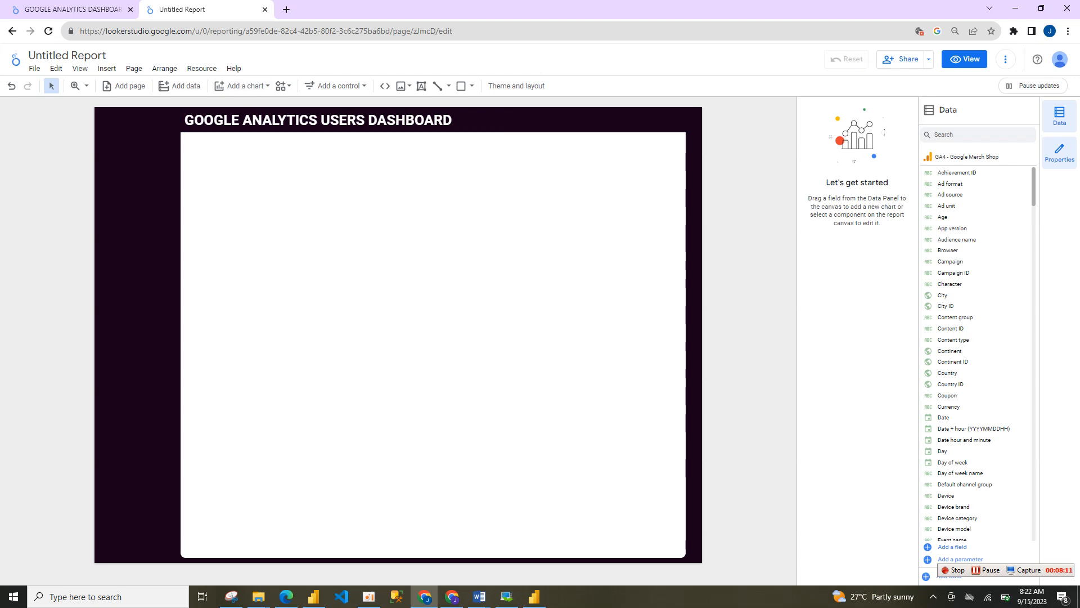
Draw a tall, narrow rectangle and place it against the white rectangle's left side, starting at the page's upper edge.
{"action": "left_click", "coordinate": [67, 10]}
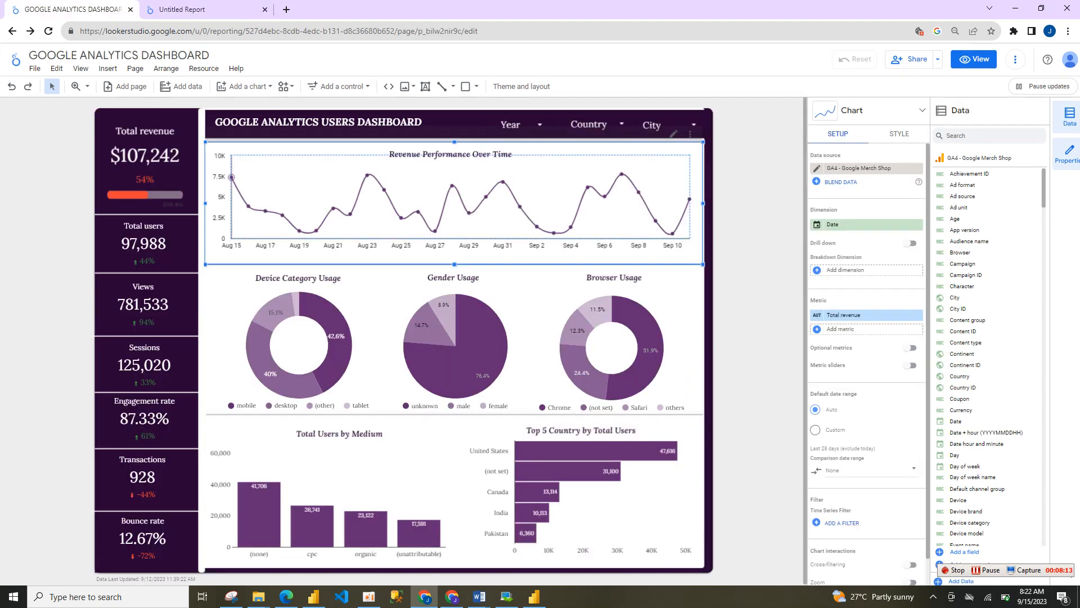
{"action": "left_click", "coordinate": [181, 9]}
{"action": "left_click", "coordinate": [434, 270]}
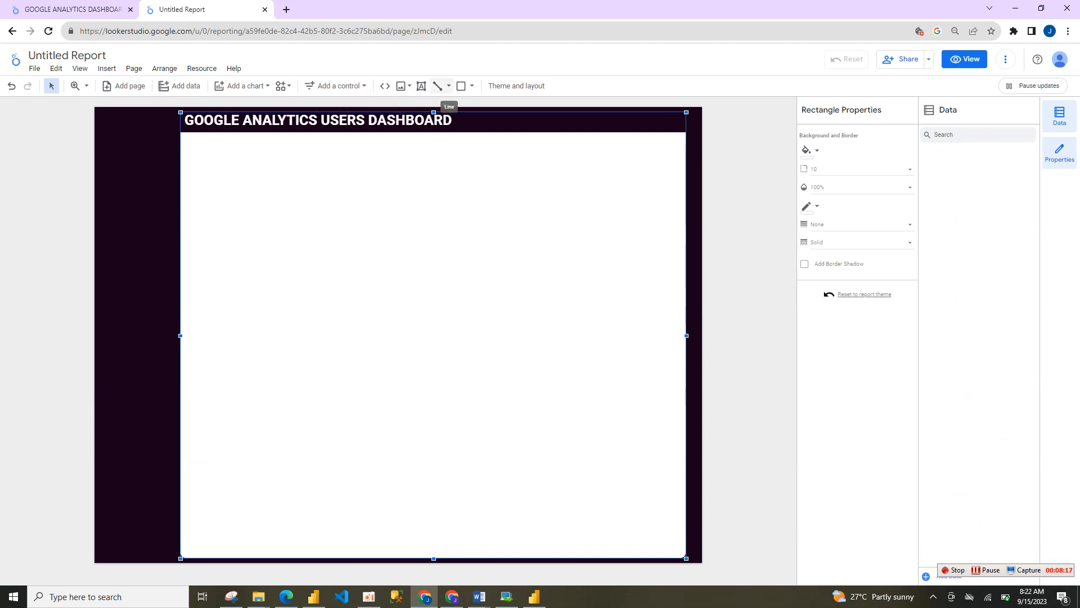
{"action": "left_click", "coordinate": [461, 85]}
{"action": "mouse_move", "coordinate": [438, 185]}
{"action": "left_mouse_down"}
{"action": "mouse_move", "coordinate": [470, 376]}
{"action": "mouse_move", "coordinate": [442, 536]}
{"action": "mouse_move", "coordinate": [464, 539]}
{"action": "left_mouse_up"}
{"action": "mouse_move", "coordinate": [451, 362]}
{"action": "left_mouse_down"}
{"action": "mouse_move", "coordinate": [262, 269]}
{"action": "mouse_move", "coordinate": [158, 269]}
{"action": "mouse_move", "coordinate": [164, 282]}
{"action": "mouse_move", "coordinate": [192, 285]}
{"action": "left_mouse_up"}
{"action": "left_click", "coordinate": [192, 285]}
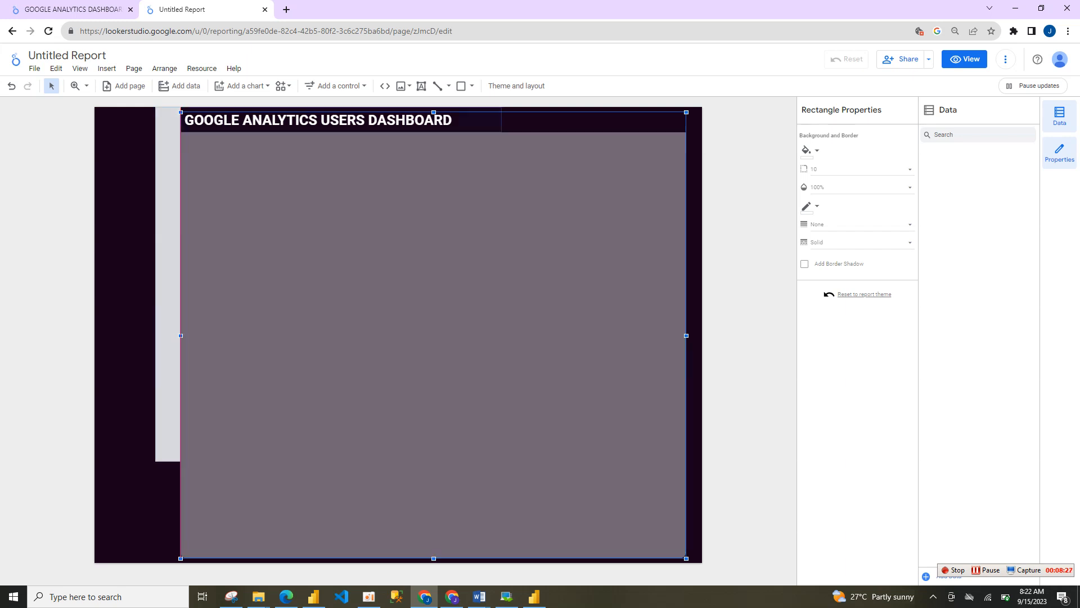
Pull the large white rectangle's left edge slightly inward and shift the title to line up with it.
{"action": "left_click_drag", "start_coordinate": [181, 336], "coordinate": [193, 335]}
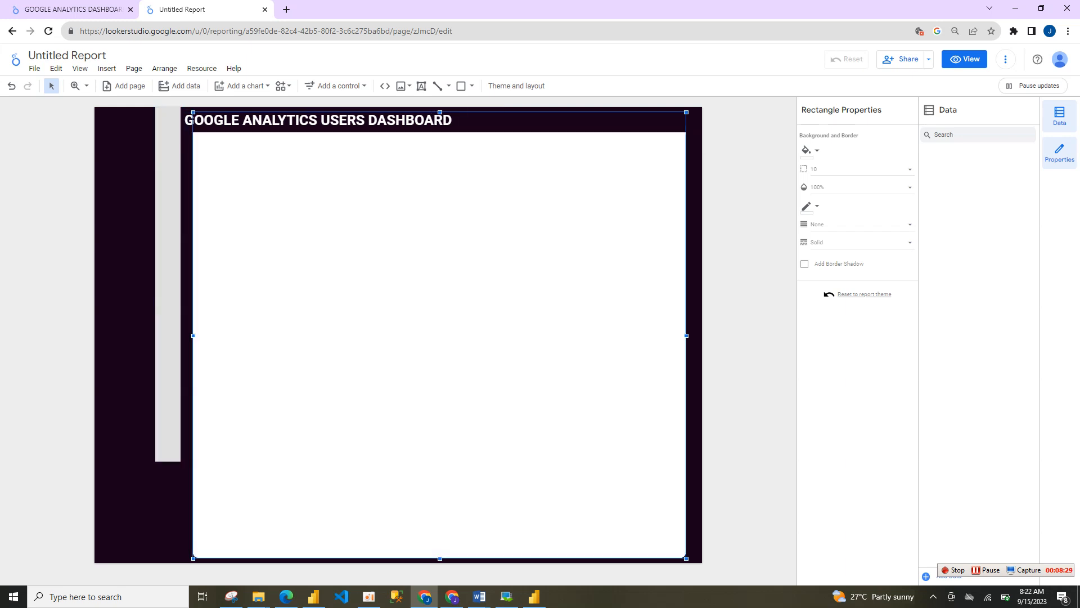
{"action": "left_click", "coordinate": [319, 120]}
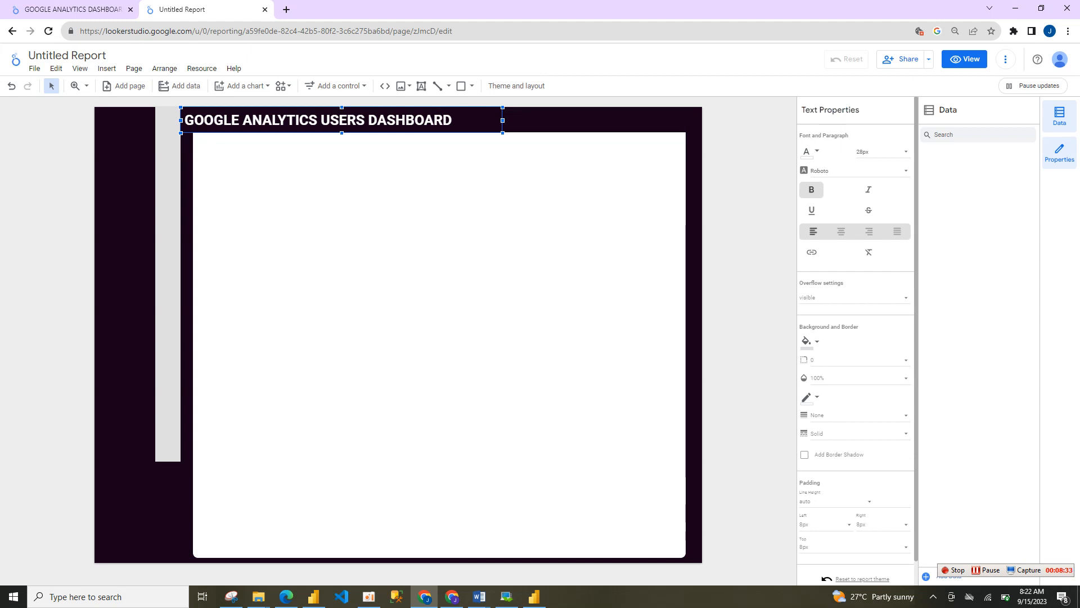
{"action": "left_click_drag", "start_coordinate": [318, 121], "coordinate": [331, 121]}
Fit the narrow grey bar into the gap beside the large white rectangle and fill it white.
{"action": "left_click", "coordinate": [168, 285]}
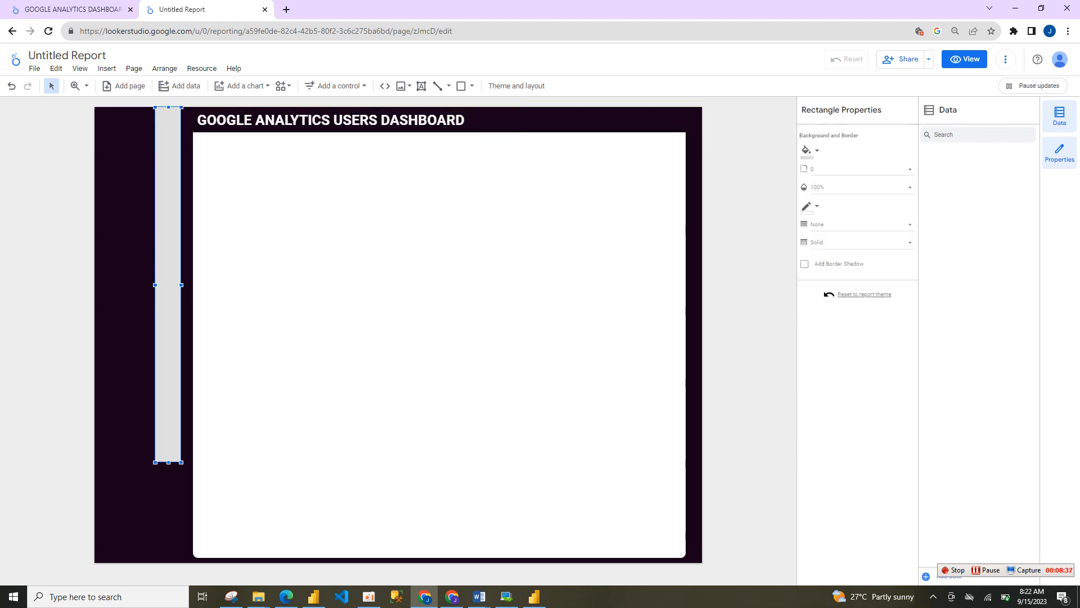
{"action": "mouse_move", "coordinate": [168, 284]}
{"action": "left_mouse_down"}
{"action": "mouse_move", "coordinate": [191, 284]}
{"action": "mouse_move", "coordinate": [169, 284]}
{"action": "mouse_move", "coordinate": [180, 284]}
{"action": "left_mouse_up"}
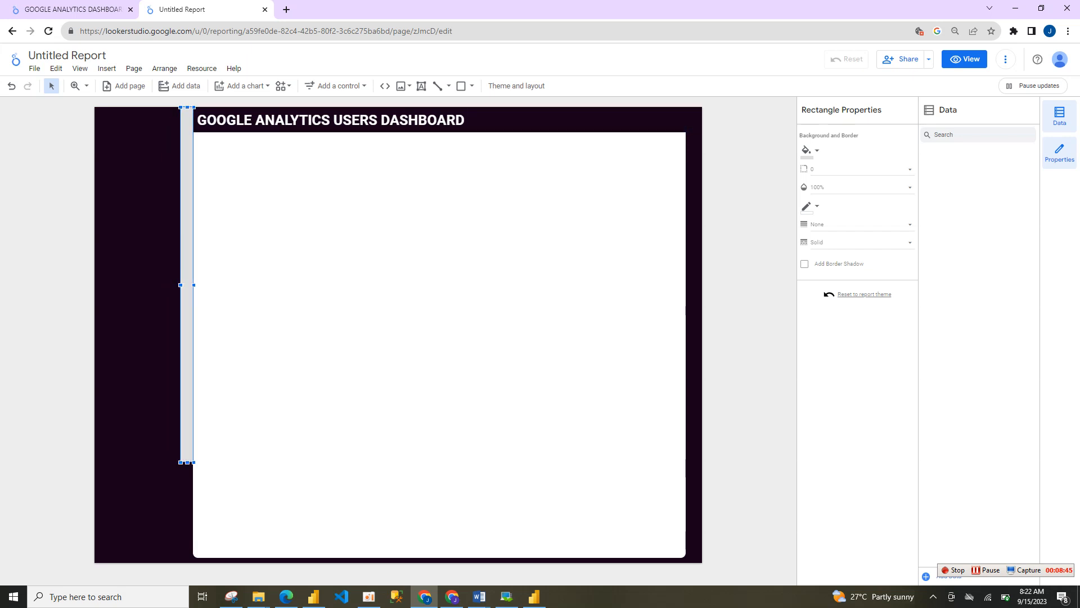
{"action": "left_click", "coordinate": [810, 150]}
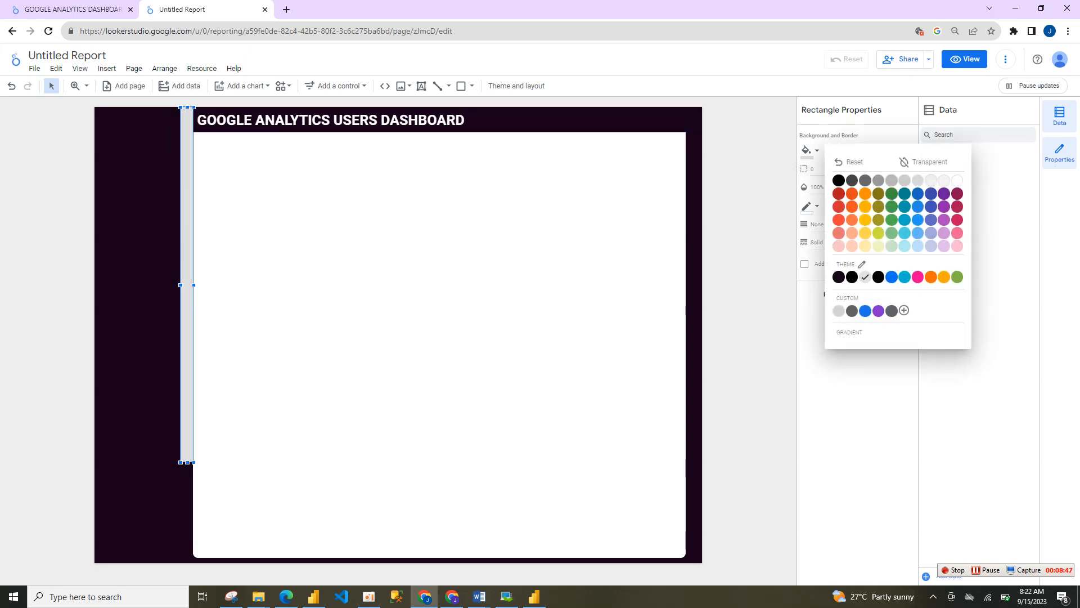
{"action": "left_click", "coordinate": [957, 180]}
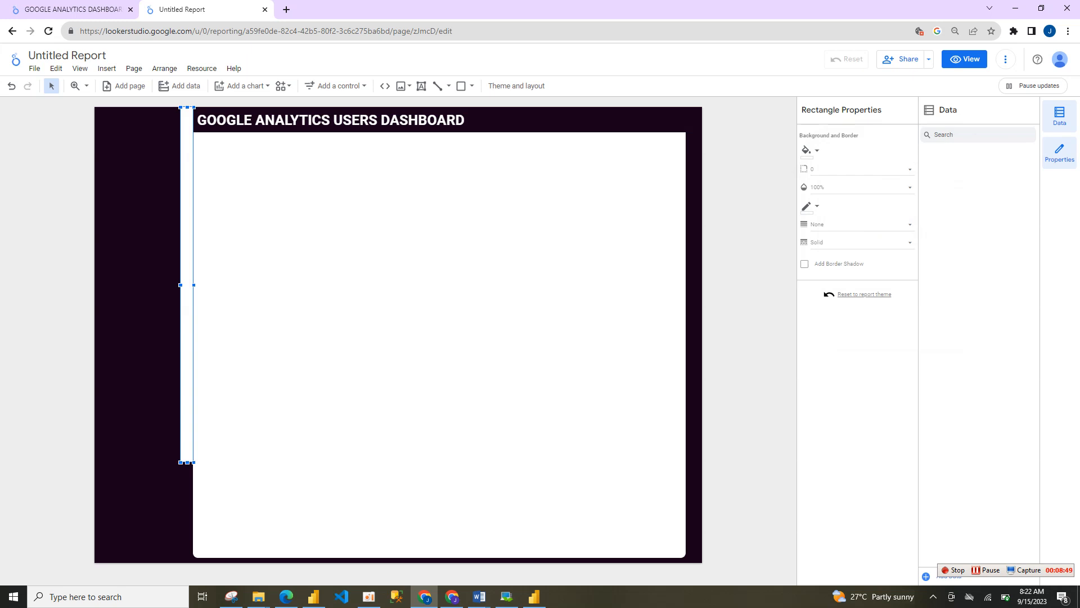
Stretch the narrow white vertical bar down to the page's lower edge.
{"action": "left_click_drag", "start_coordinate": [188, 463], "coordinate": [187, 563]}
{"action": "left_click", "coordinate": [360, 394]}
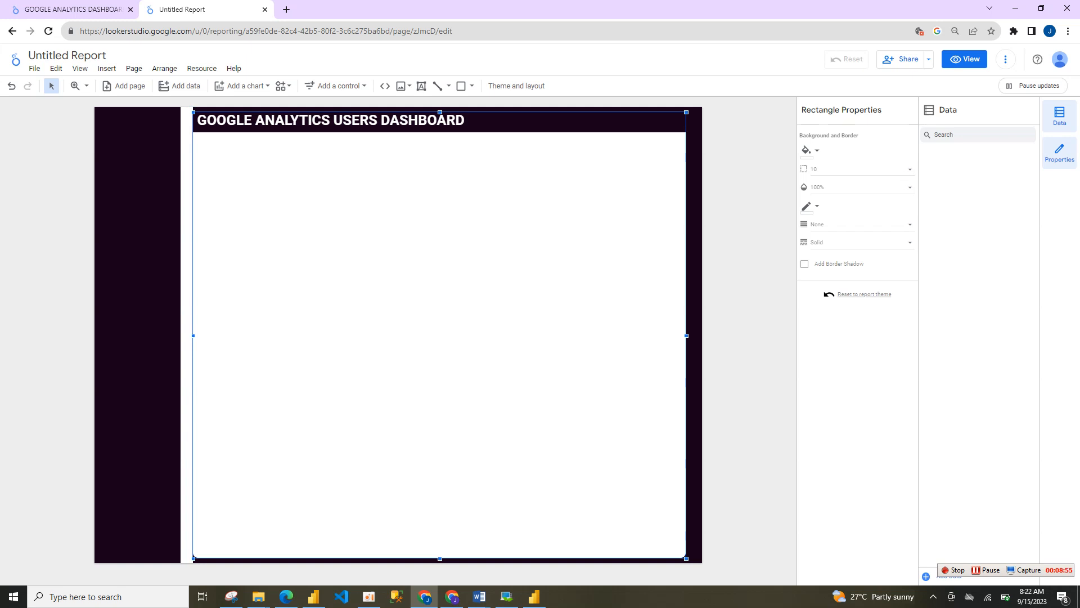
{"action": "left_click", "coordinate": [748, 315]}
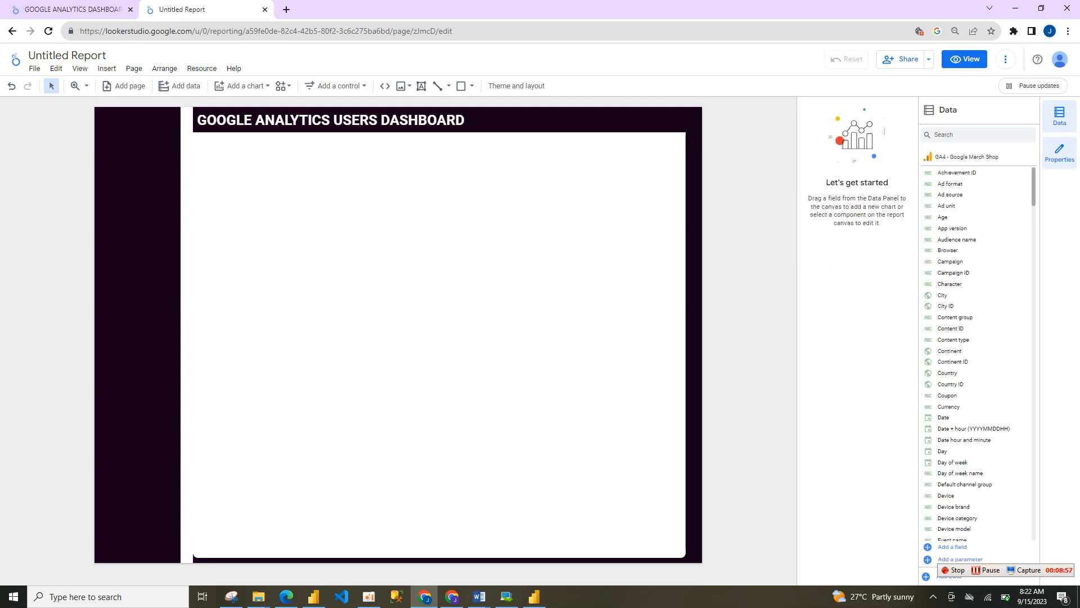
{"action": "left_click", "coordinate": [513, 120]}
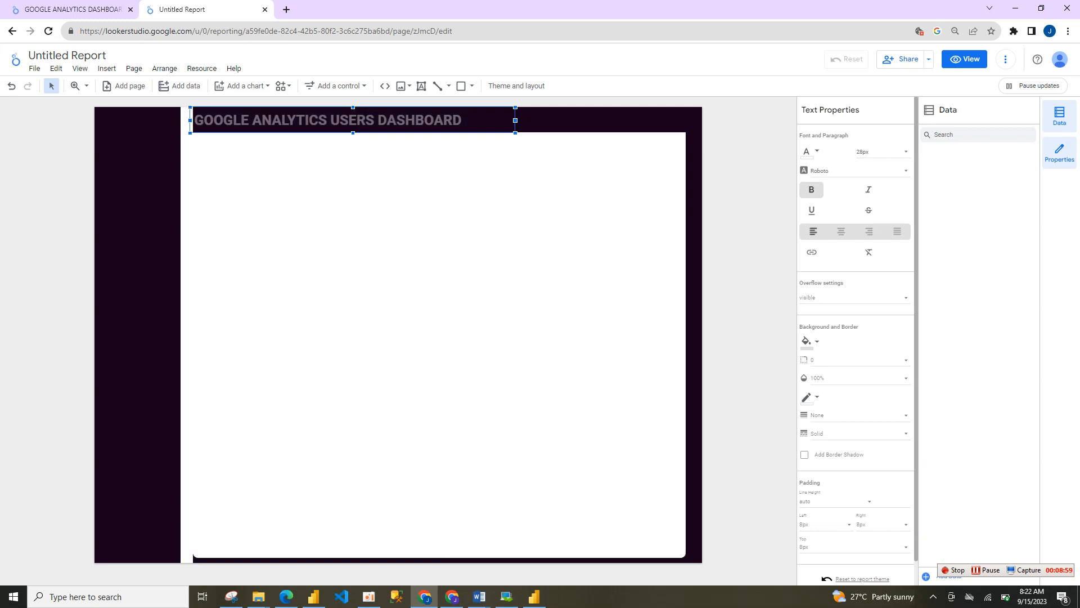
{"action": "left_click_drag", "start_coordinate": [489, 120], "coordinate": [493, 120]}
{"action": "left_click", "coordinate": [439, 315]}
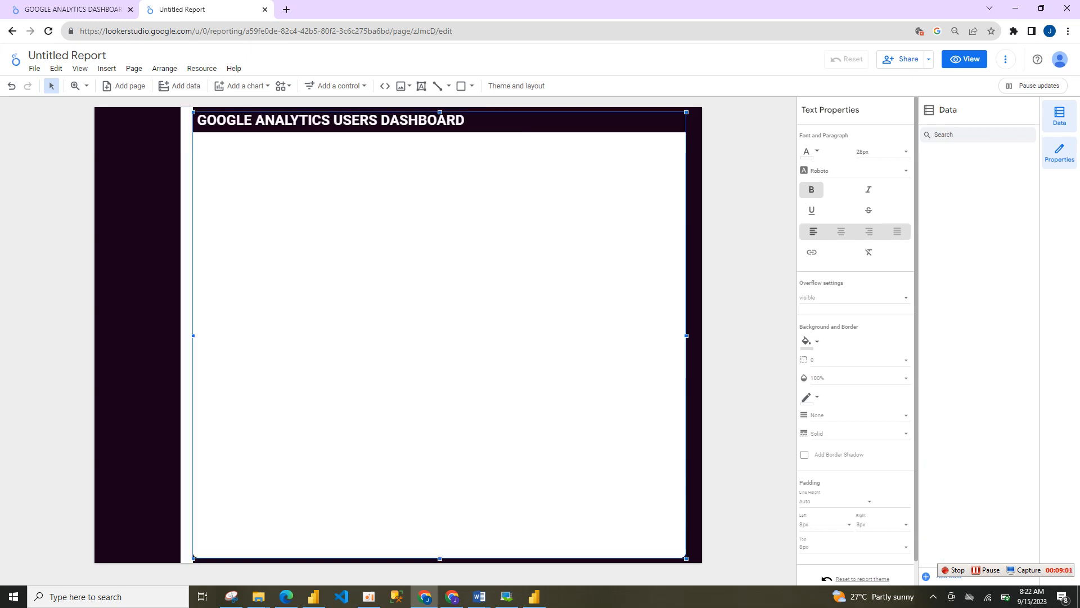
{"action": "left_click", "coordinate": [748, 315]}
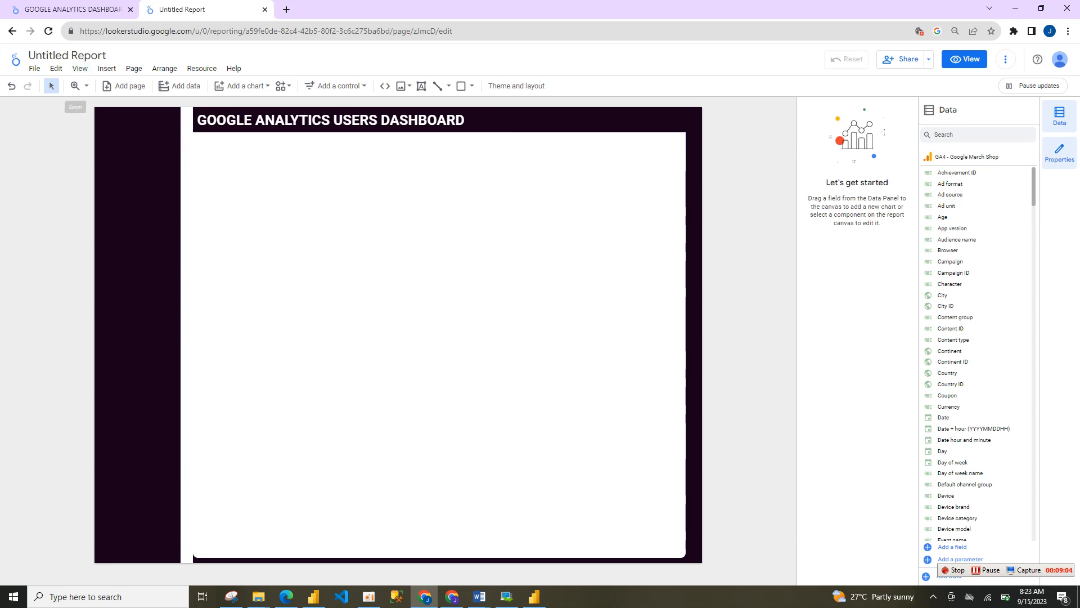
Add a scorecard to the upper part of the white area and stretch it beyond the page's right edge.
{"action": "left_click", "coordinate": [62, 10]}
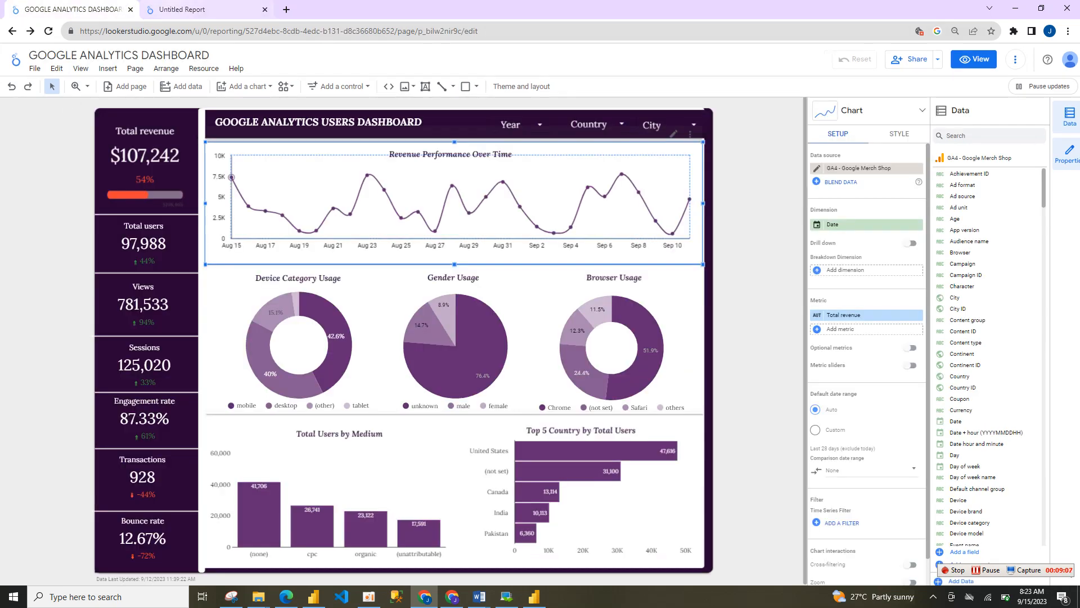
{"action": "left_click", "coordinate": [174, 9]}
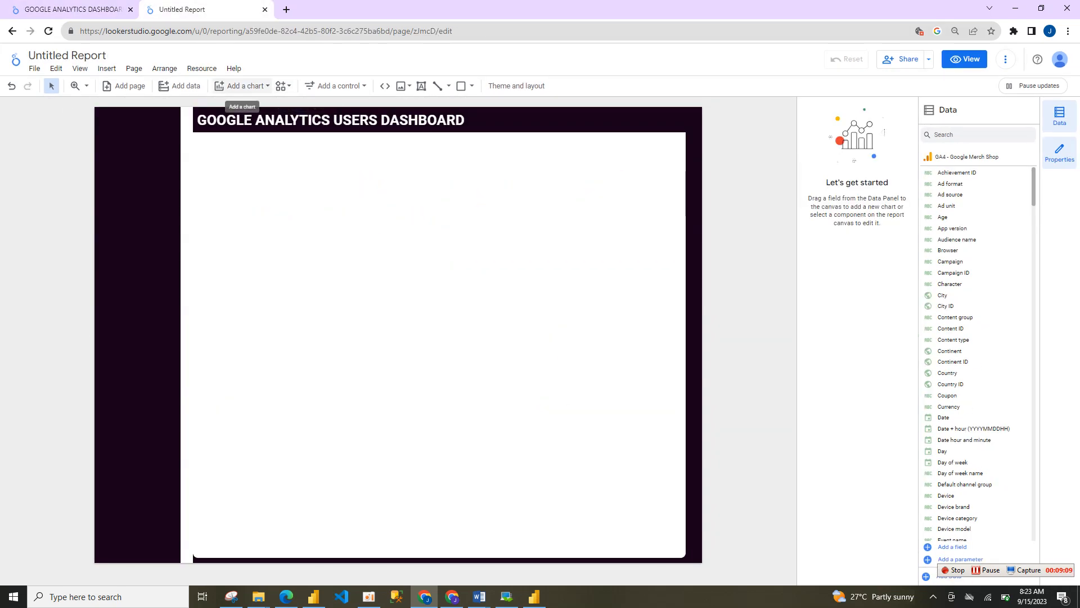
{"action": "left_click", "coordinate": [242, 86]}
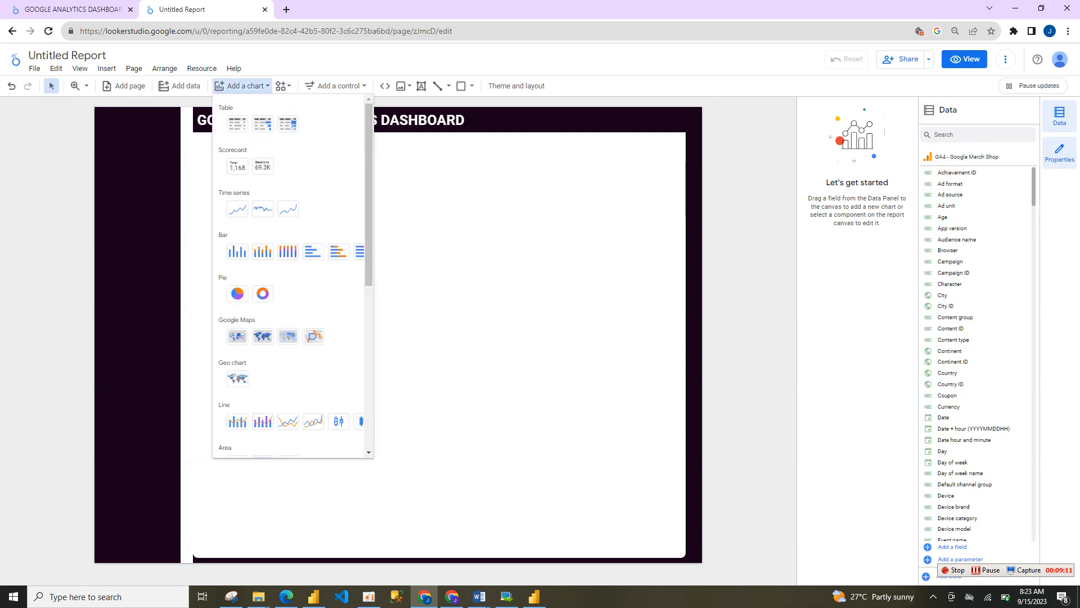
{"action": "left_click", "coordinate": [237, 166]}
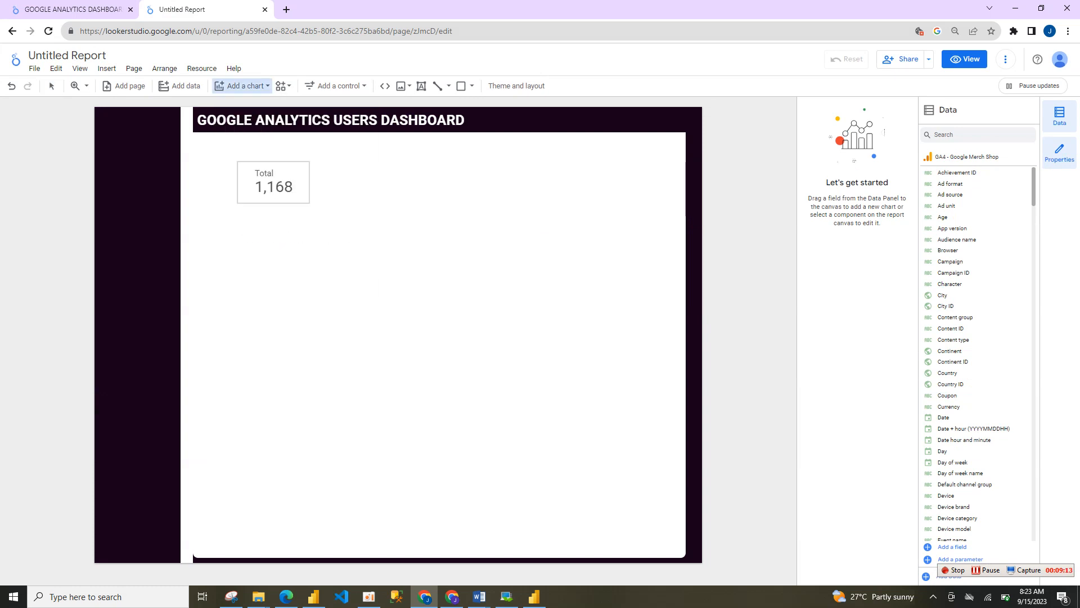
{"action": "left_click", "coordinate": [238, 162]}
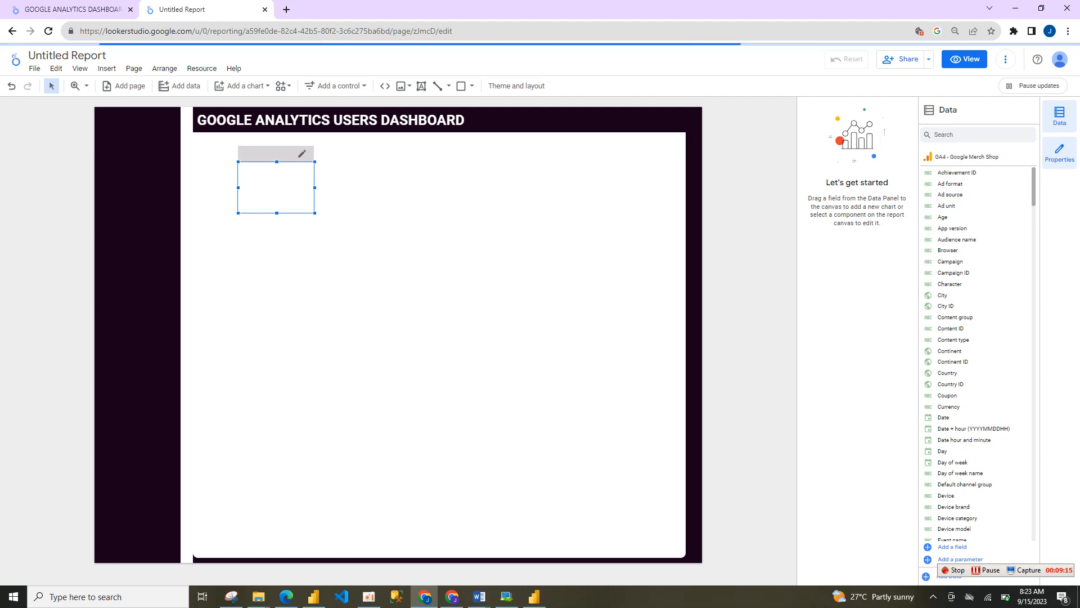
{"action": "left_click_drag", "start_coordinate": [314, 213], "coordinate": [825, 205]}
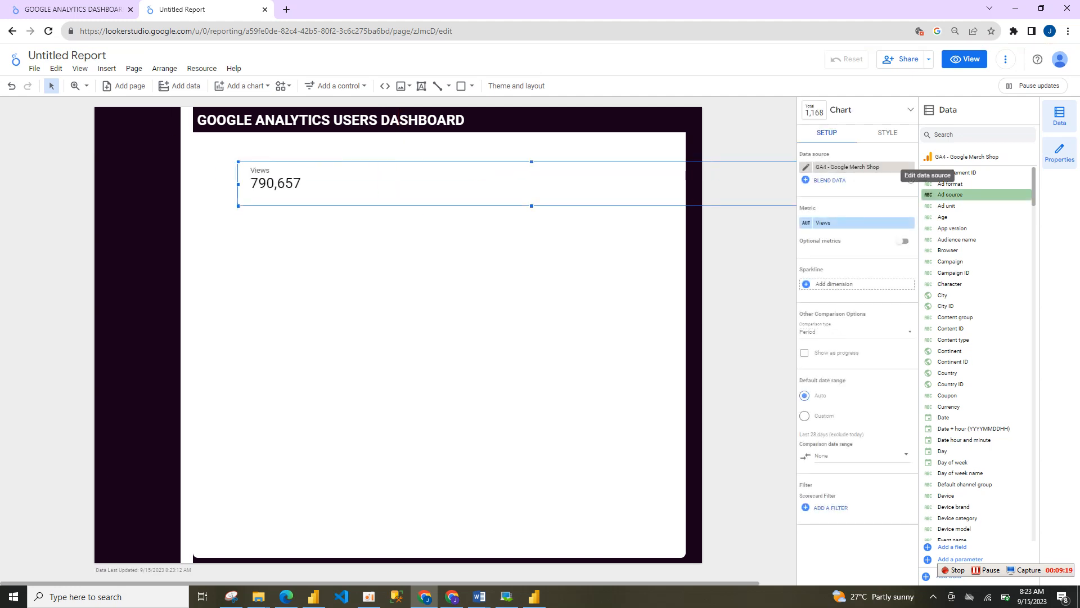
Set the scorecard's metric to Total revenue and shrink the scorecard to a compact box inside the white area.
{"action": "left_click", "coordinate": [827, 222]}
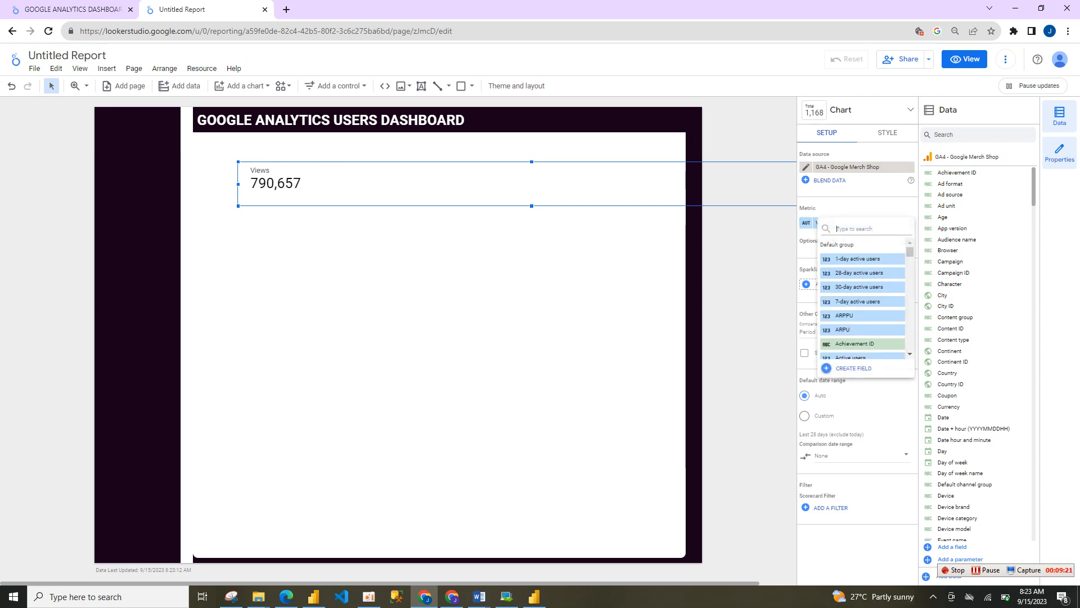
{"action": "type", "text": "REV"}
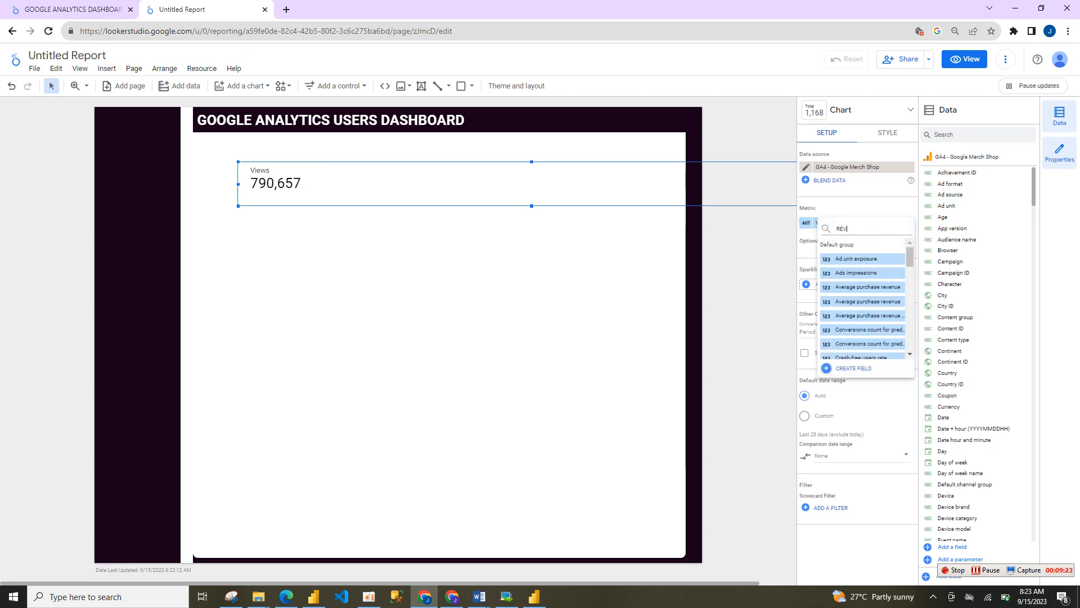
{"action": "type", "text": "ENE"}
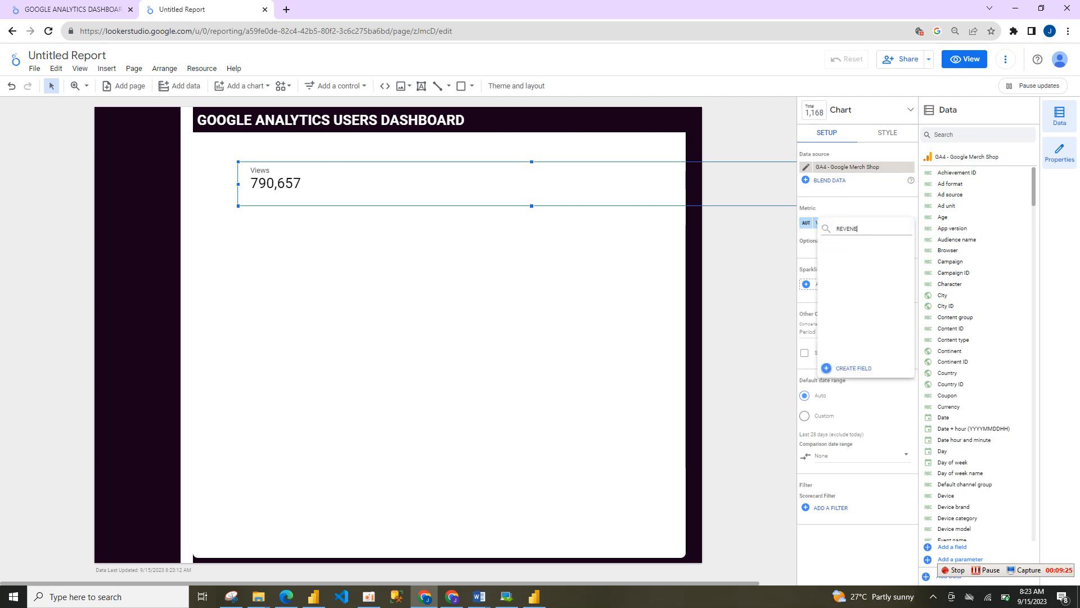
{"action": "key", "text": "BackSpace"}
{"action": "type", "text": "U"}
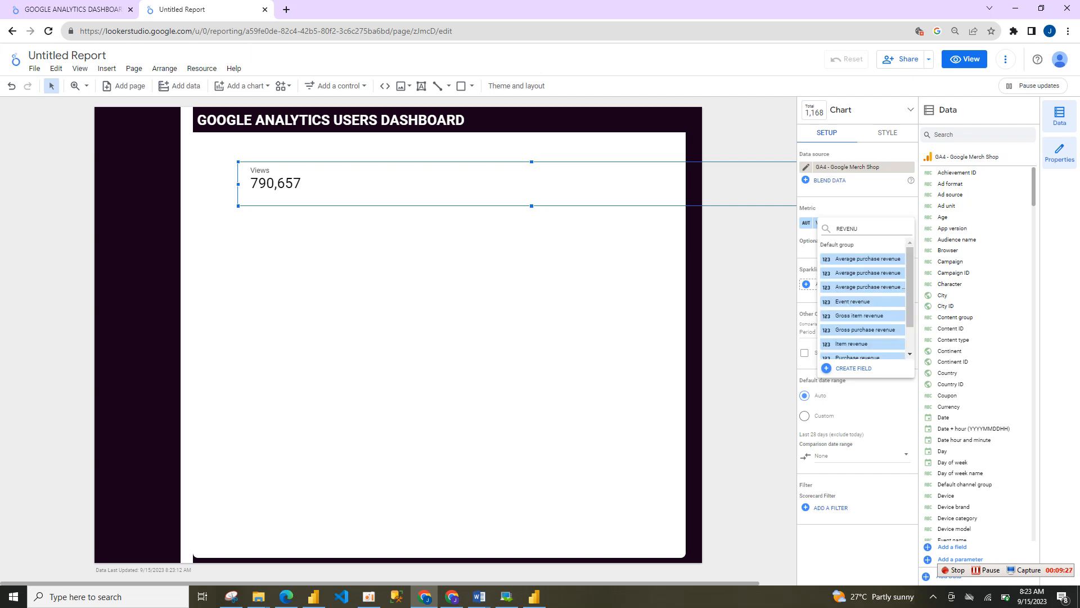
{"action": "left_click_drag", "start_coordinate": [909, 287], "coordinate": [910, 311]}
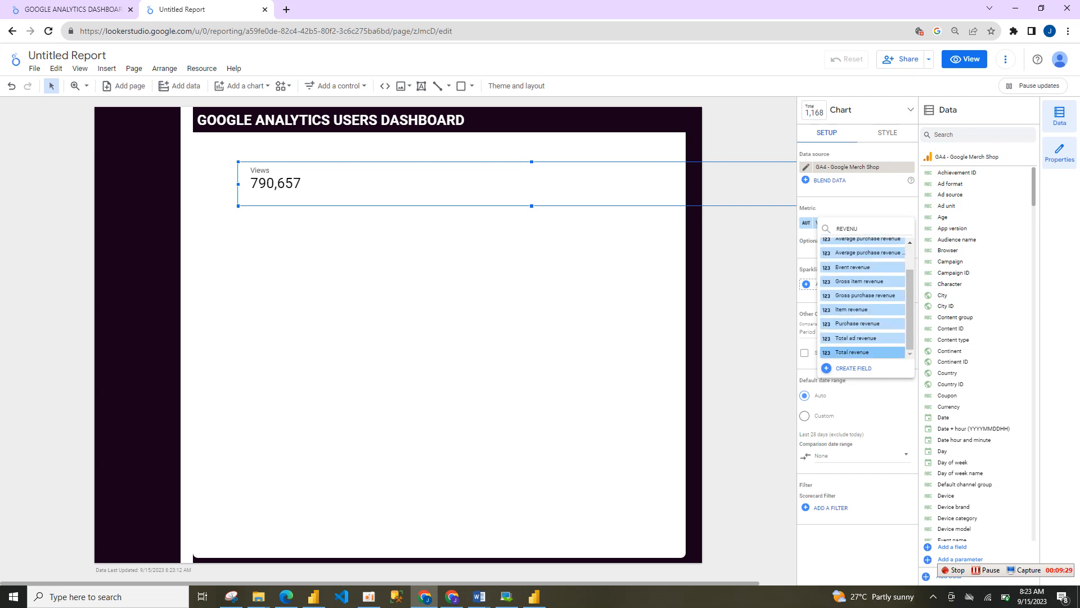
{"action": "left_click", "coordinate": [869, 352]}
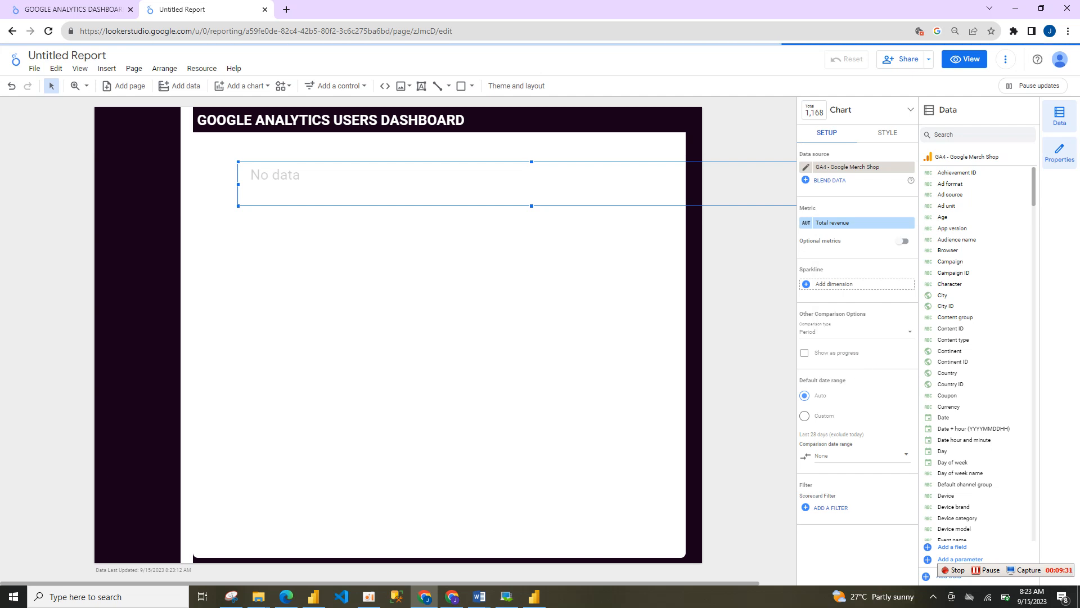
{"action": "left_click_drag", "start_coordinate": [507, 184], "coordinate": [395, 211]}
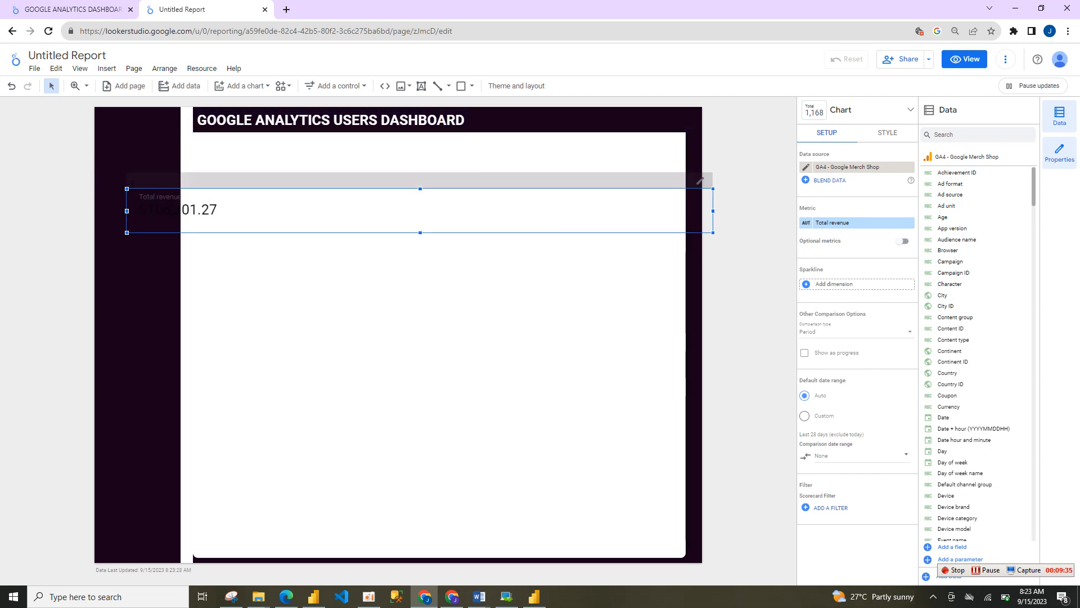
{"action": "left_click_drag", "start_coordinate": [712, 211], "coordinate": [470, 256]}
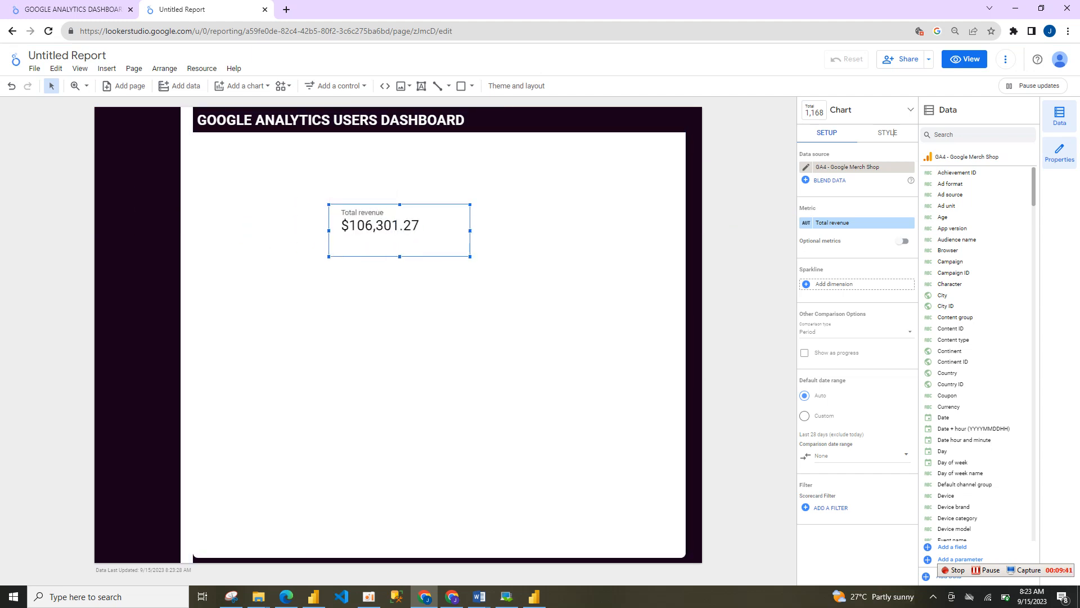
Center the scorecard's metric name, metric value and comparison, and set the primary metric's decimal precision to 0.
{"action": "left_click", "coordinate": [887, 132]}
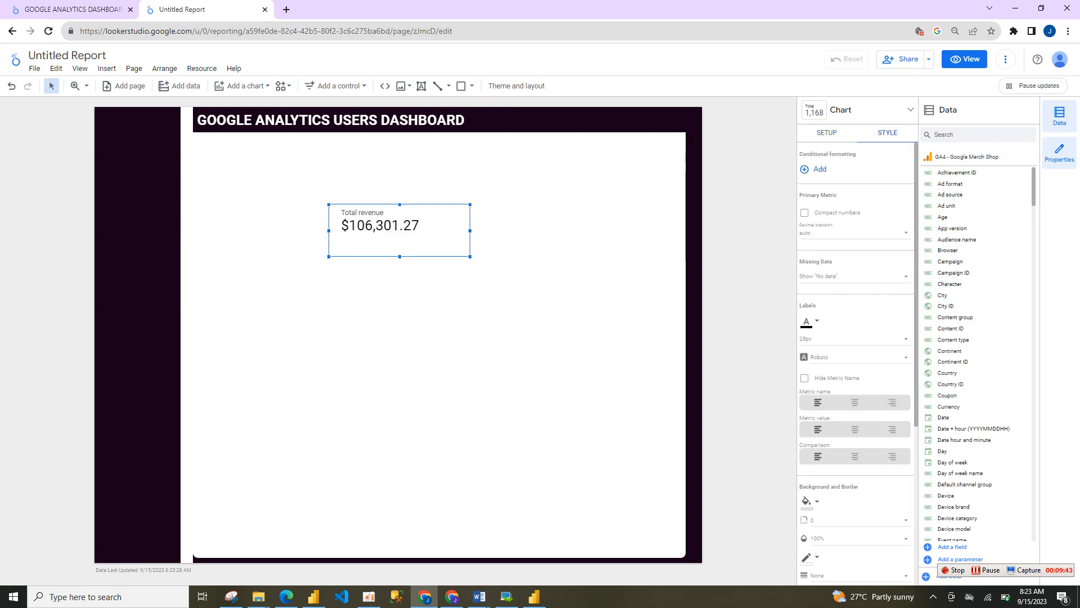
{"action": "left_click", "coordinate": [855, 402]}
{"action": "left_click", "coordinate": [855, 429]}
{"action": "left_click", "coordinate": [854, 456]}
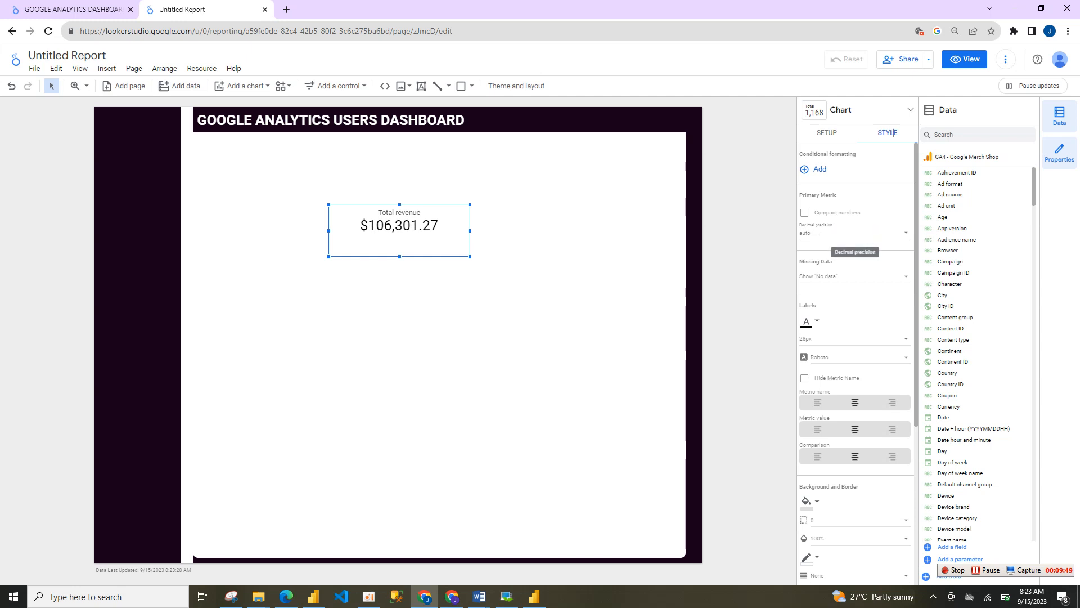
{"action": "left_click", "coordinate": [855, 233]}
{"action": "left_click", "coordinate": [843, 256]}
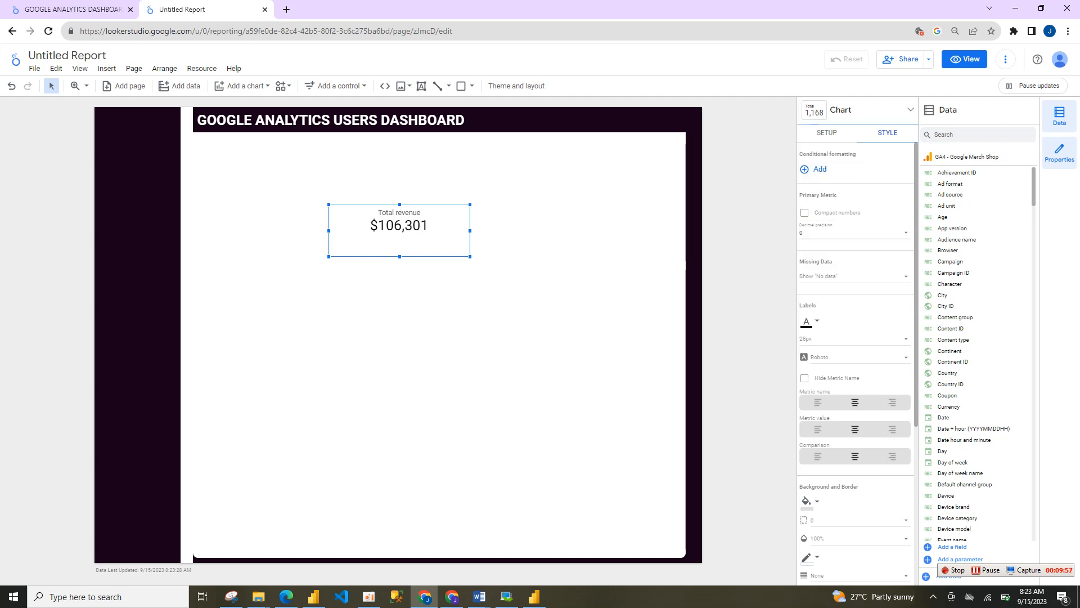
Set the Total revenue scorecard's comparison date range to Previous year and show the comparison as progress.
{"action": "left_click", "coordinate": [836, 132]}
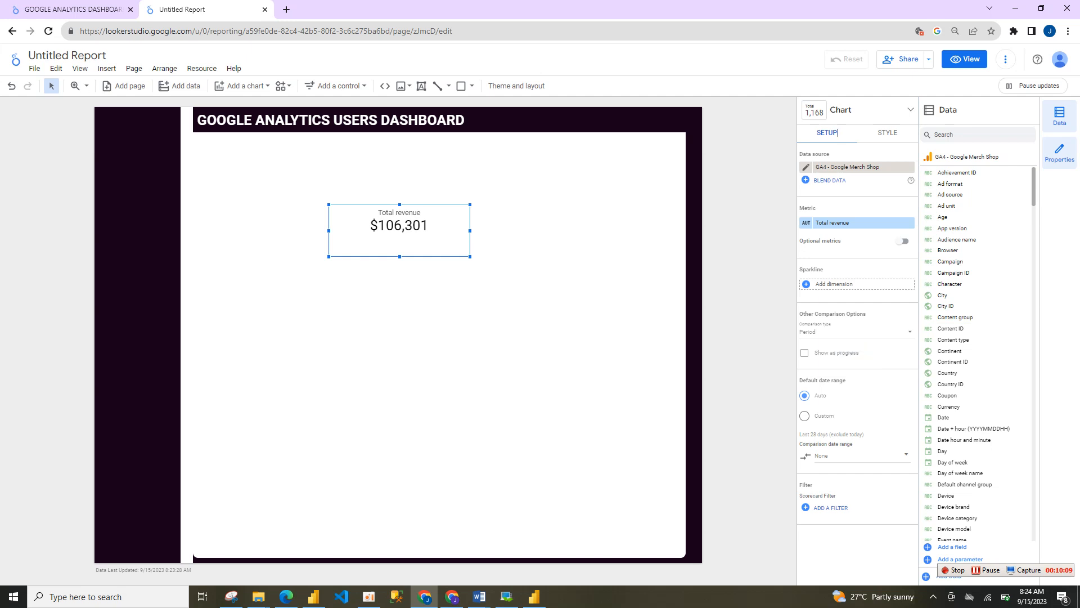
{"action": "left_click", "coordinate": [862, 455]}
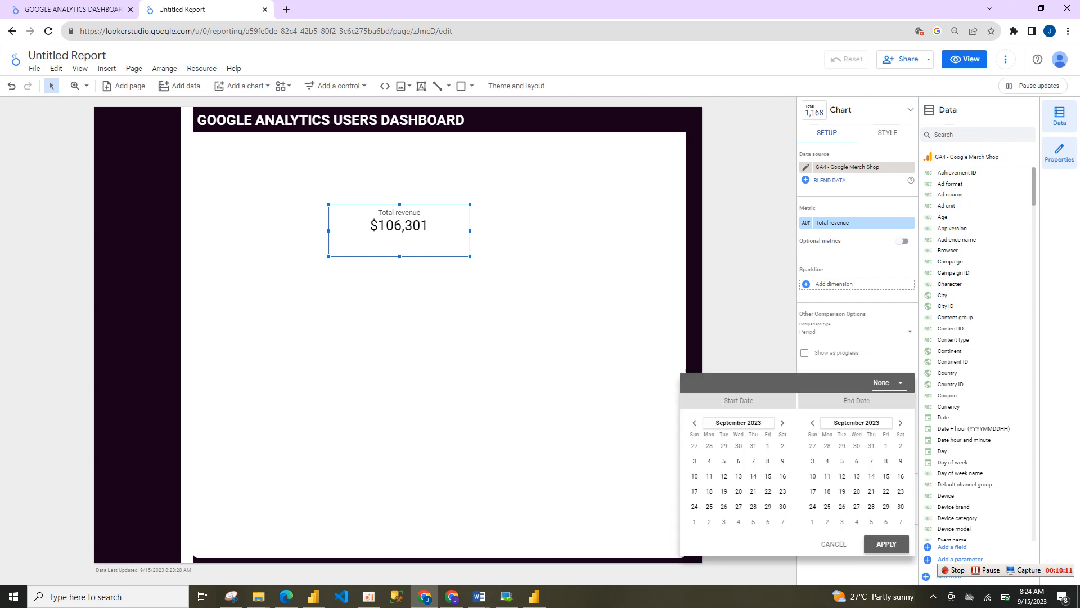
{"action": "left_click", "coordinate": [886, 383]}
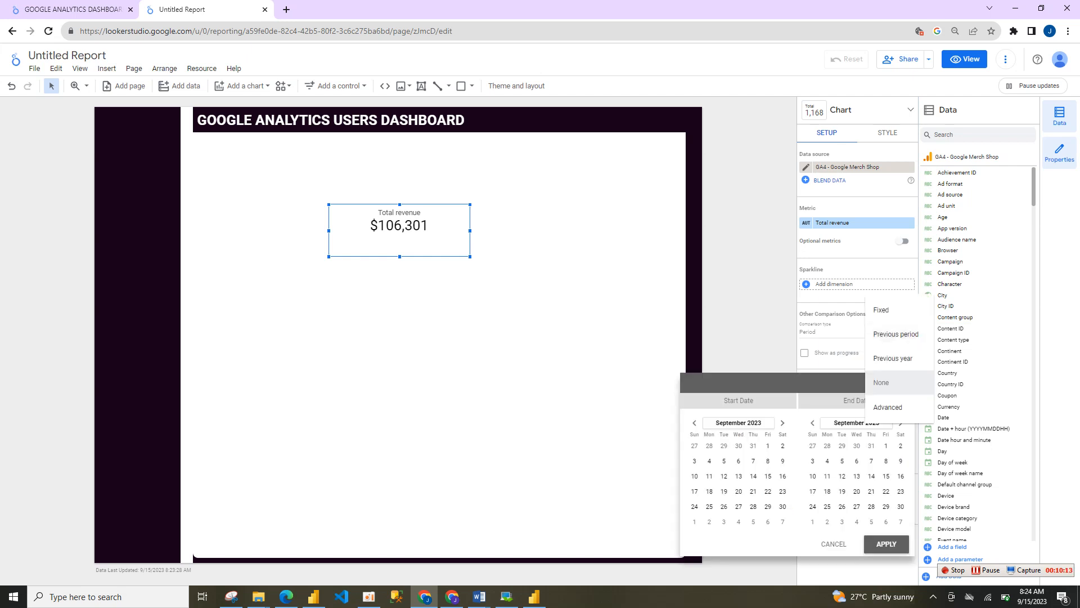
{"action": "left_click", "coordinate": [899, 358]}
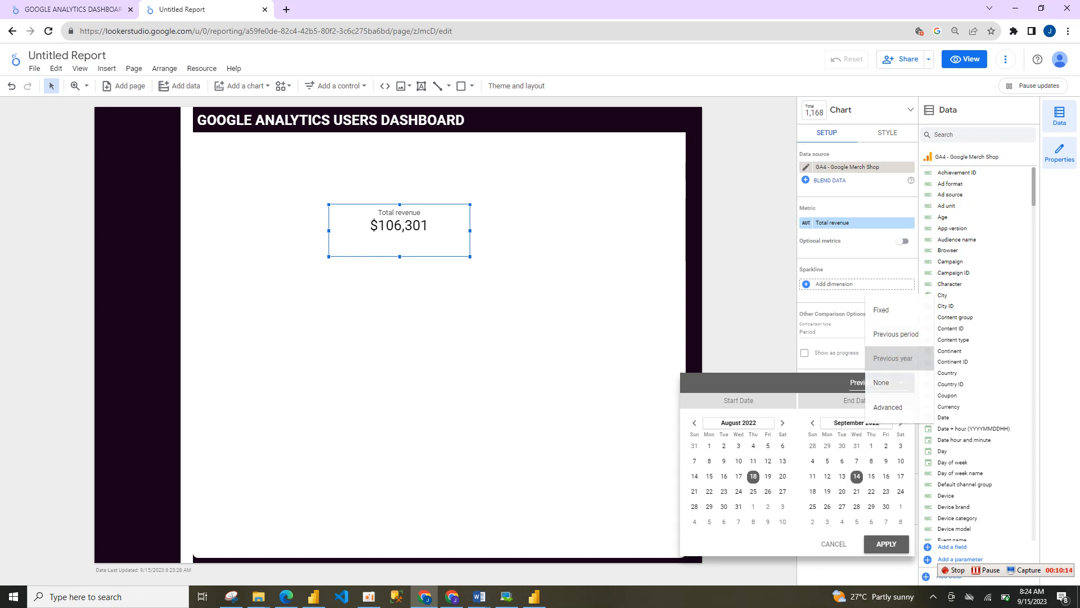
{"action": "left_click", "coordinate": [886, 543]}
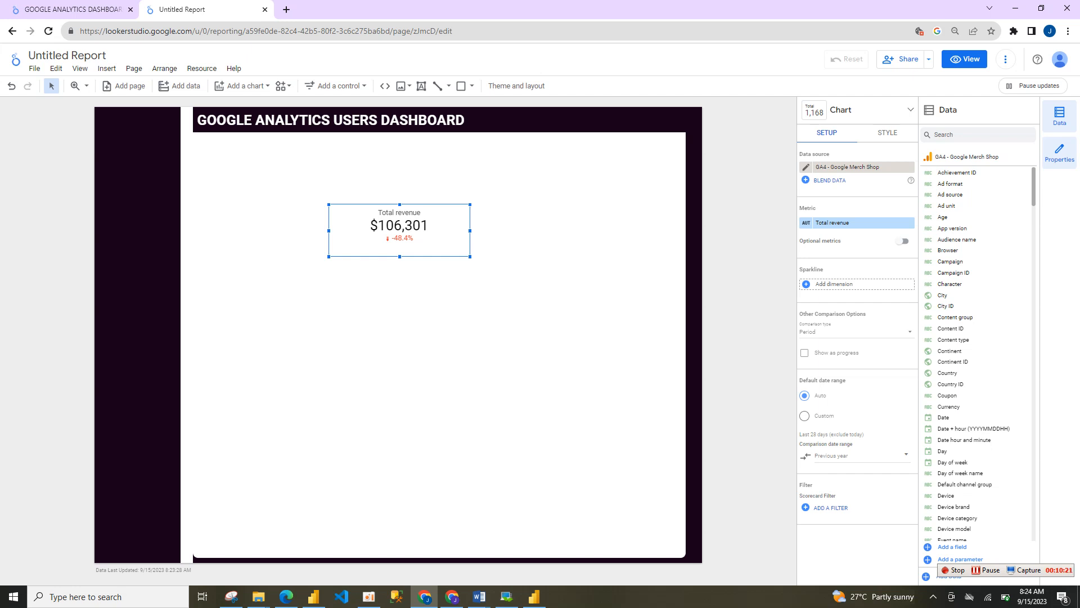
{"action": "left_click", "coordinate": [905, 454]}
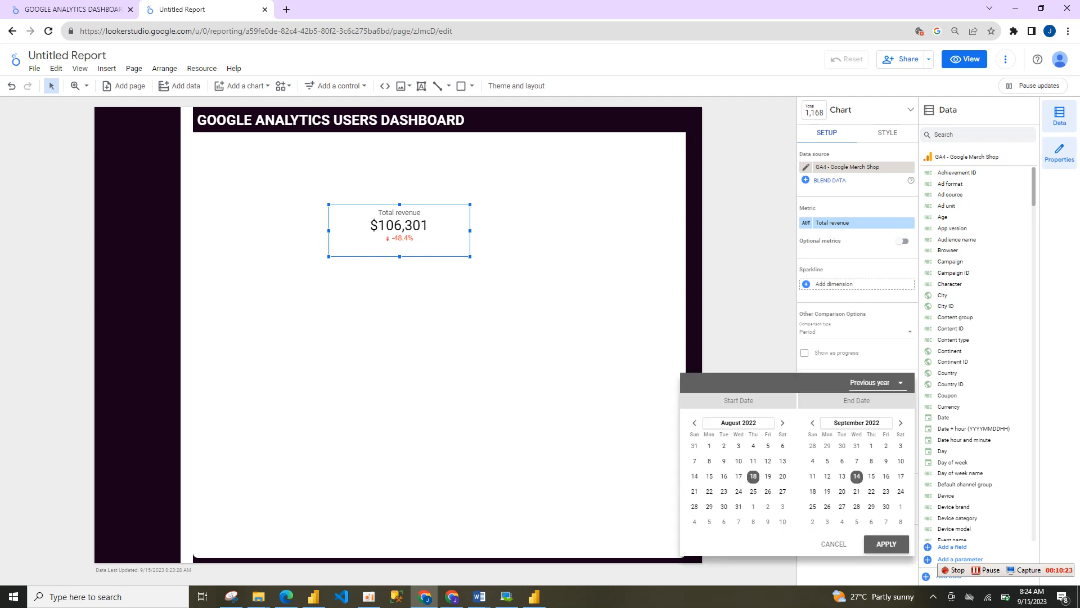
{"action": "left_click", "coordinate": [886, 544]}
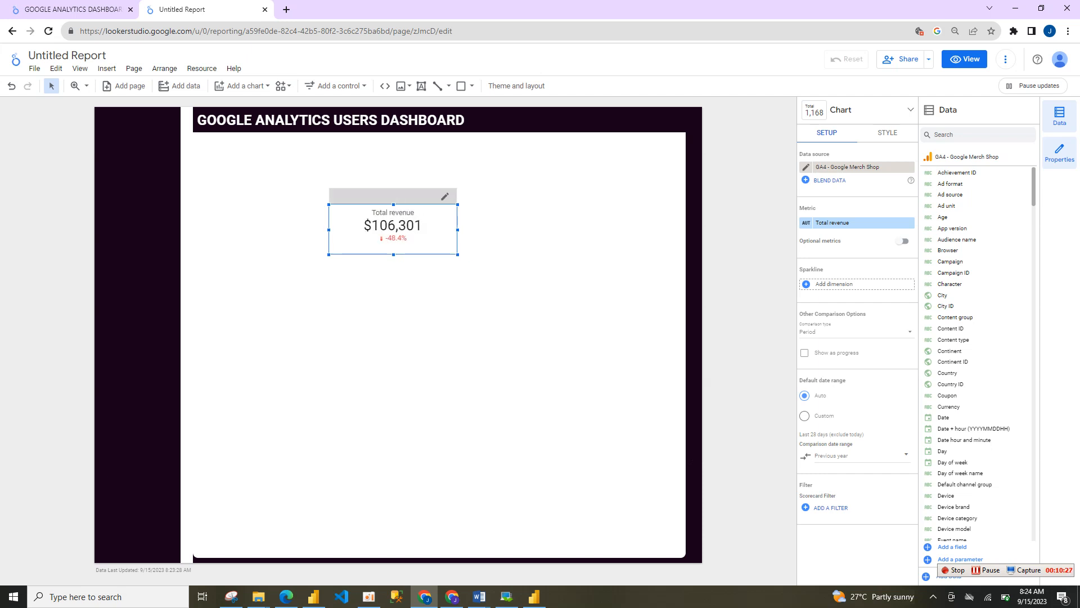
{"action": "left_click", "coordinate": [804, 352]}
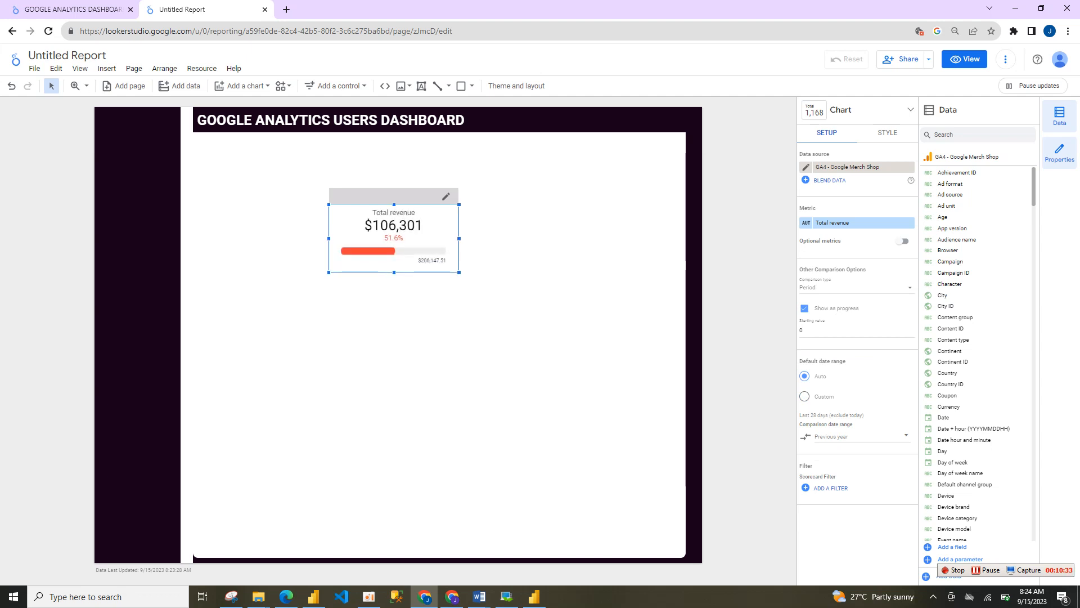
Change the Total revenue scorecard's label text color to white.
{"action": "left_click", "coordinate": [887, 133]}
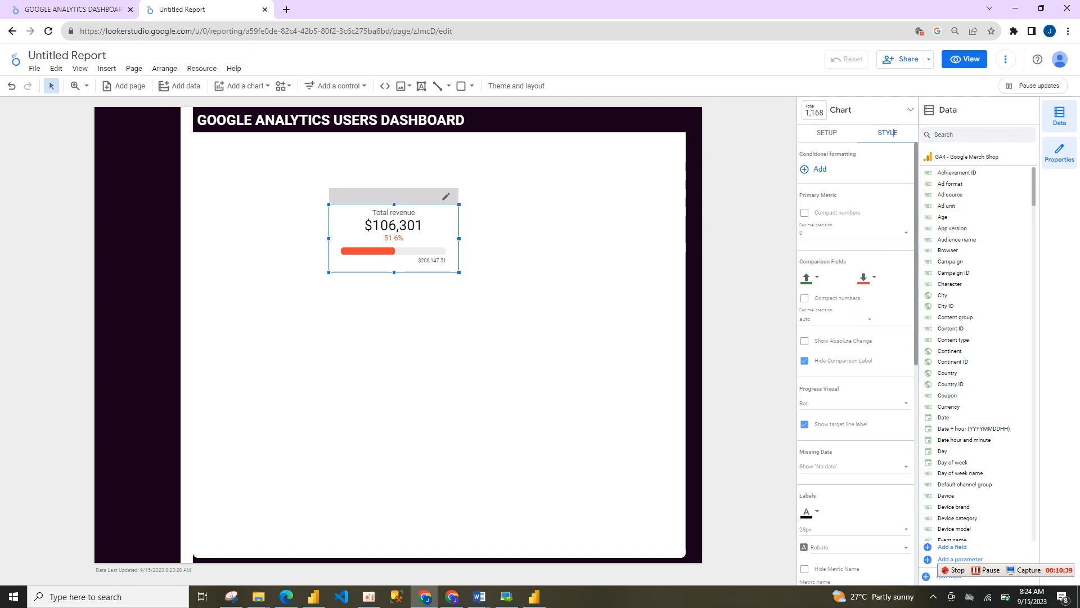
{"action": "scroll", "coordinate": [896, 132], "scroll_direction": "down", "scroll_amount": 3}
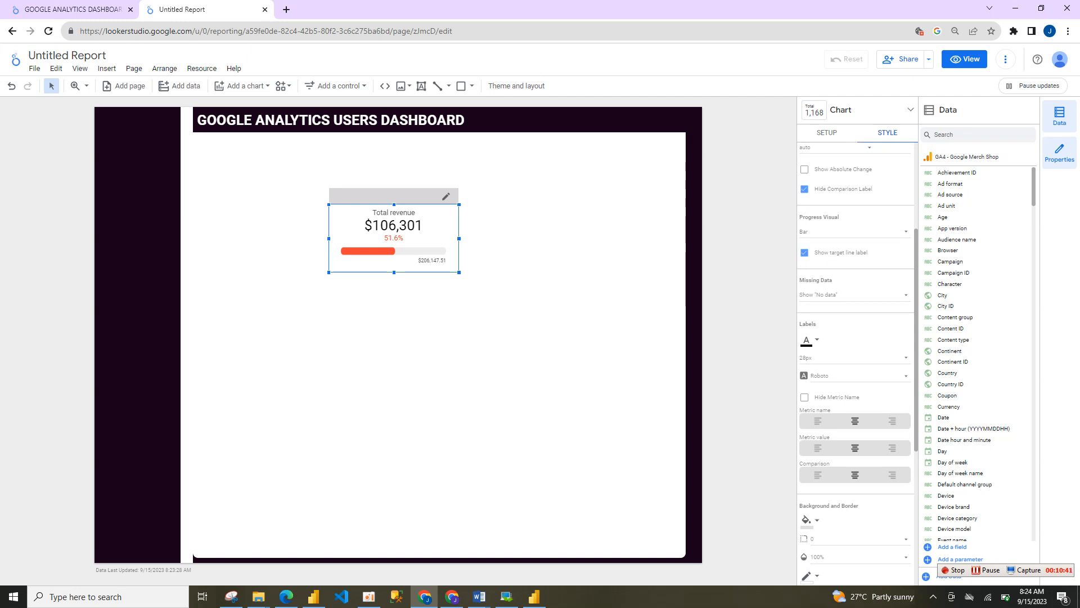
{"action": "left_click", "coordinate": [809, 340]}
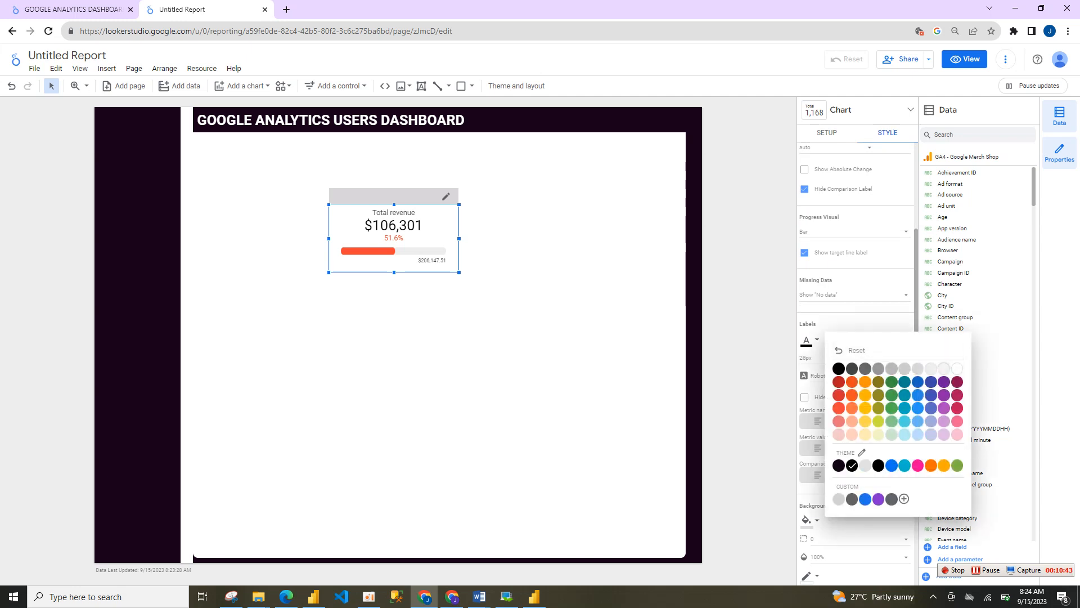
{"action": "left_click", "coordinate": [957, 368]}
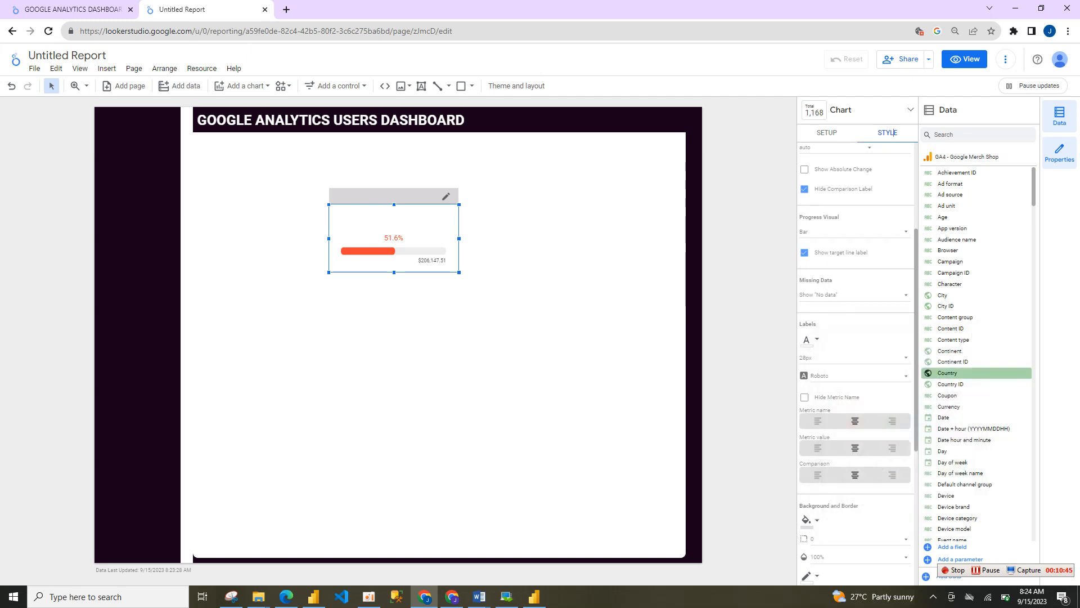
Move the Total revenue scorecard to the top of the dark sidebar and narrow it to fit inside.
{"action": "left_click_drag", "start_coordinate": [393, 239], "coordinate": [132, 146]}
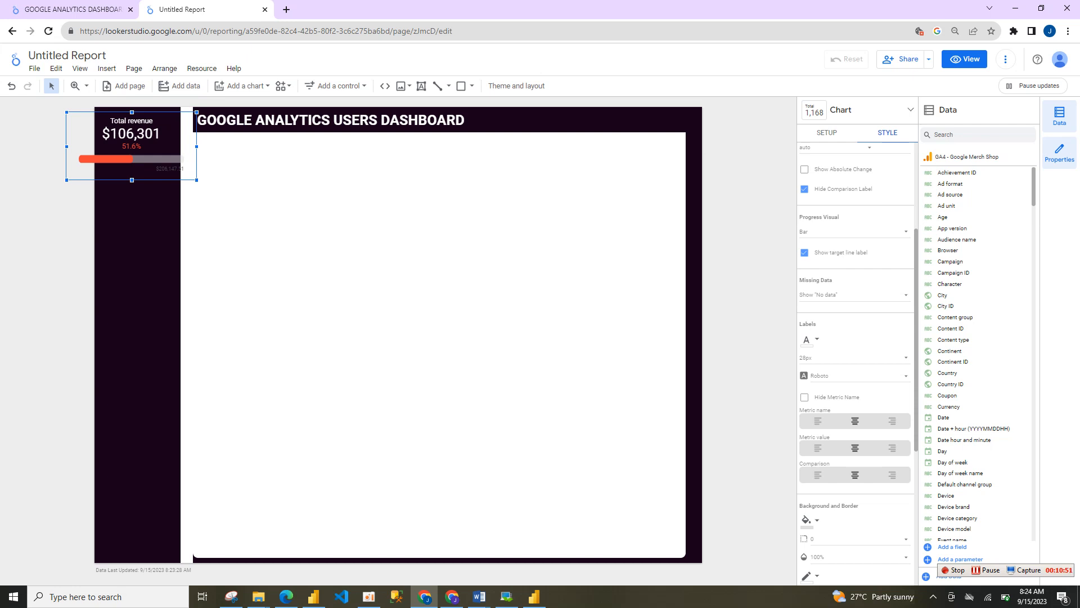
{"action": "left_click_drag", "start_coordinate": [66, 146], "coordinate": [98, 147]}
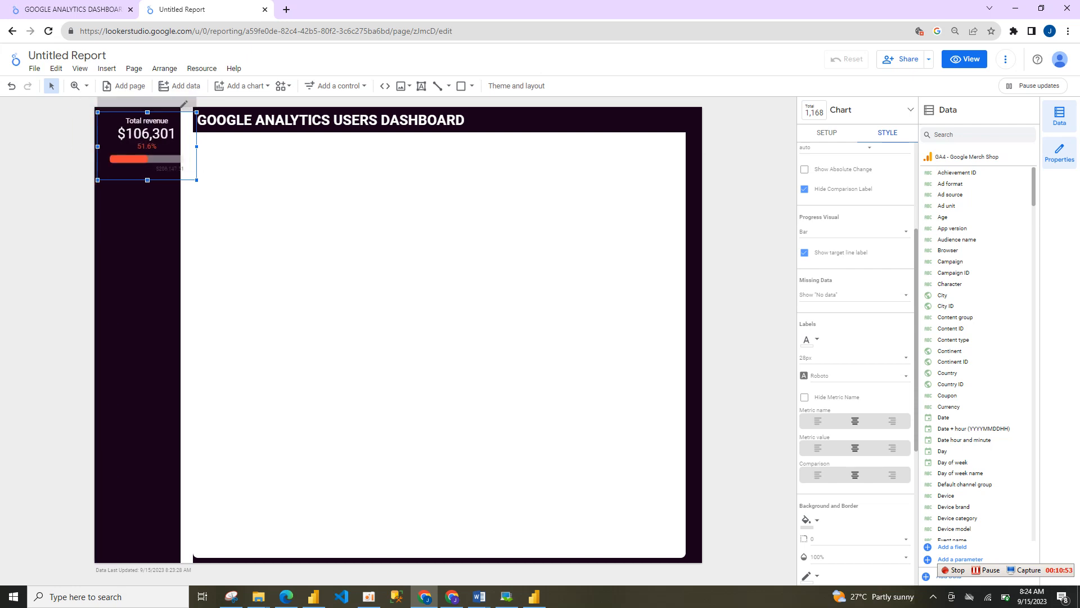
{"action": "left_click_drag", "start_coordinate": [196, 147], "coordinate": [176, 146]}
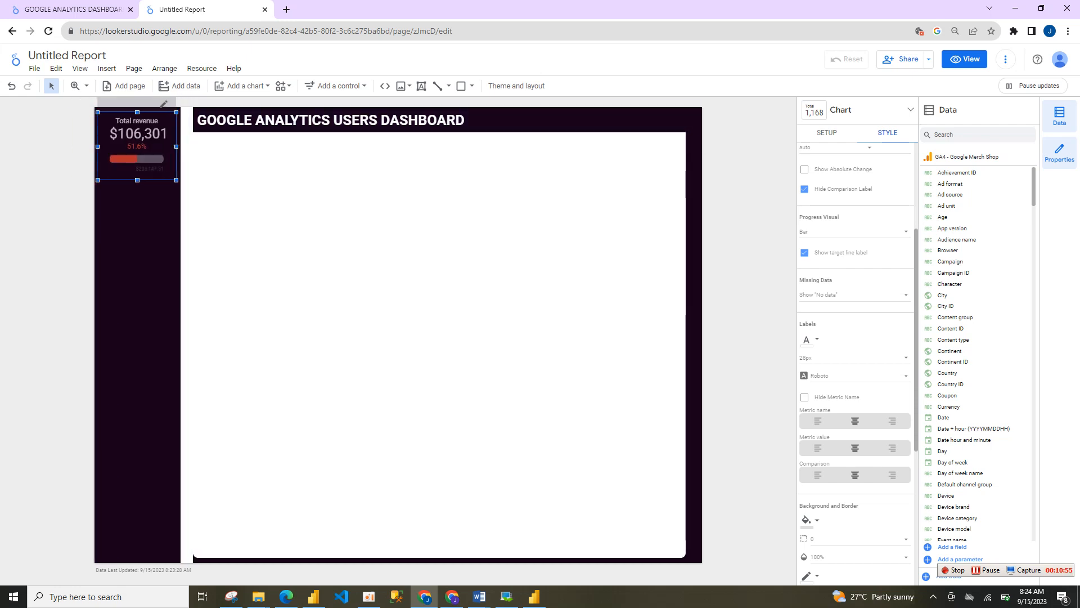
Narrow the white vertical bar beside the dark sidebar and widen the Total revenue scorecard to fill the sidebar's width.
{"action": "left_click", "coordinate": [209, 169]}
{"action": "left_click", "coordinate": [187, 175]}
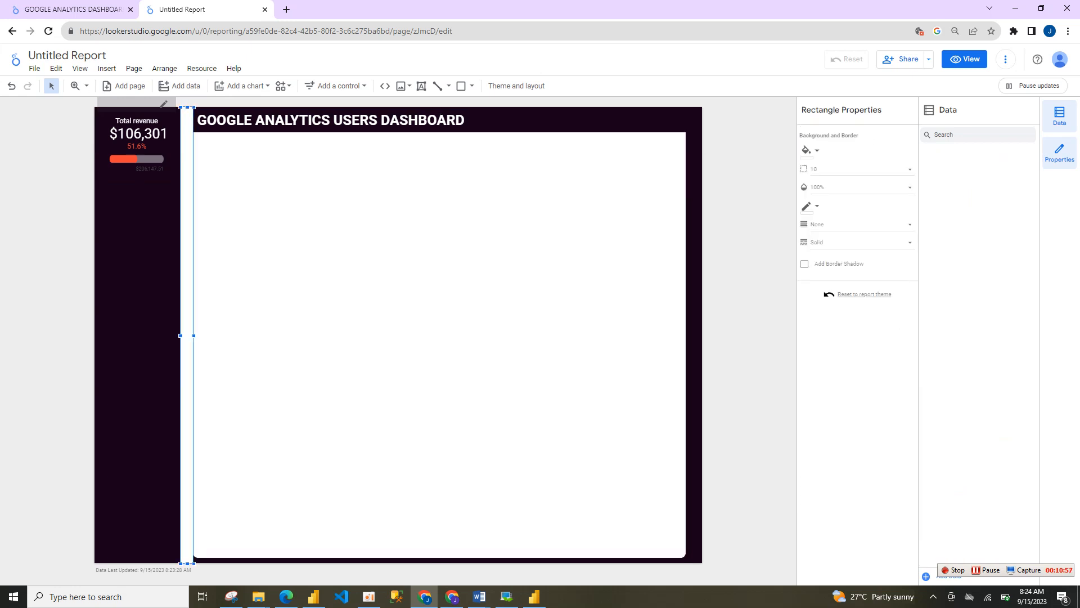
{"action": "left_click", "coordinate": [281, 237]}
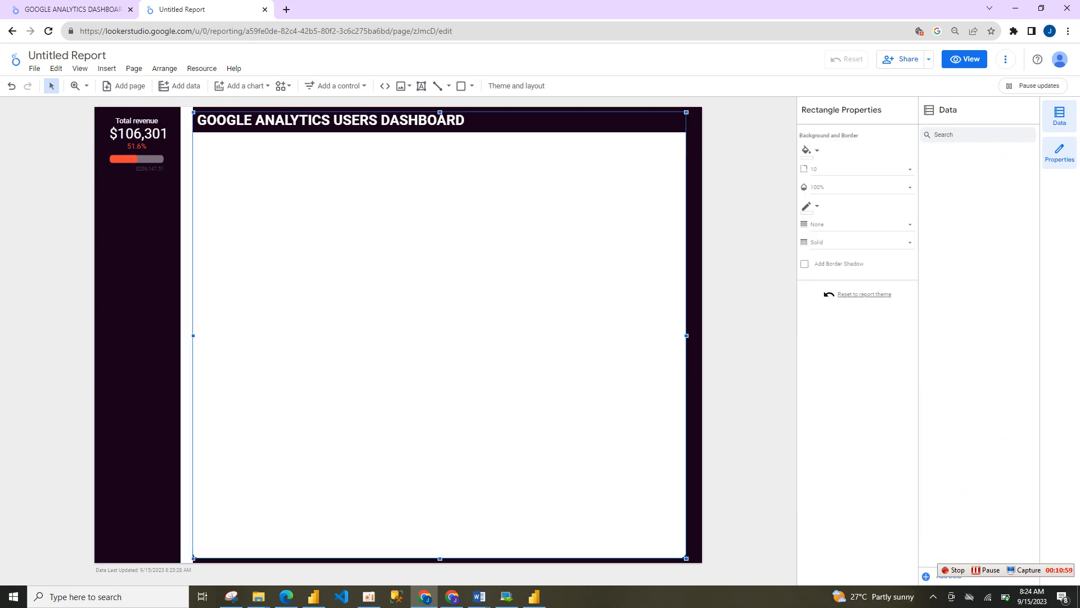
{"action": "left_click", "coordinate": [187, 236]}
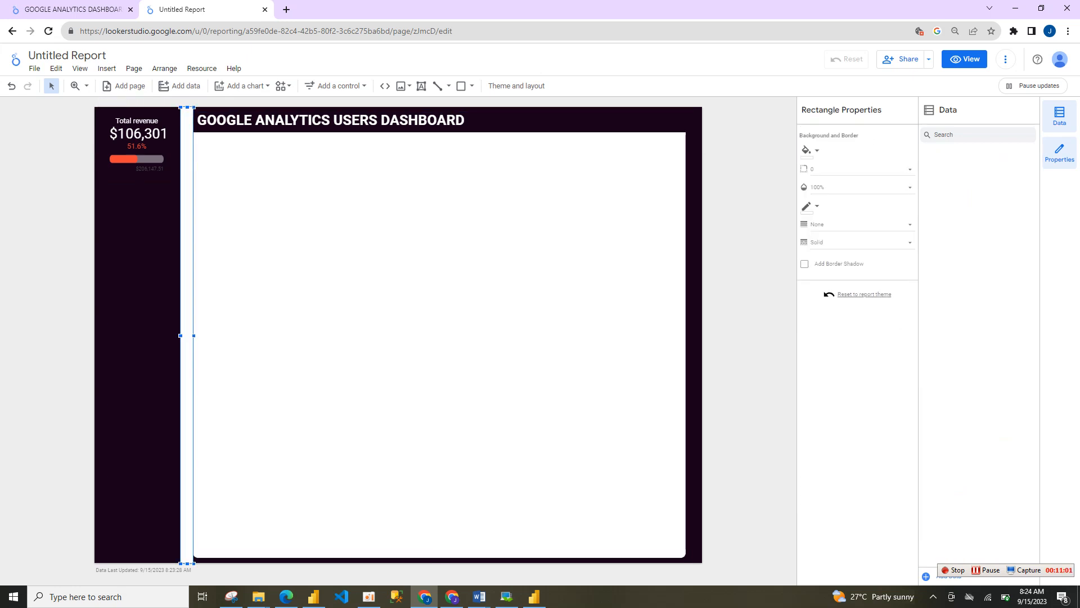
{"action": "left_click_drag", "start_coordinate": [180, 336], "coordinate": [187, 335]}
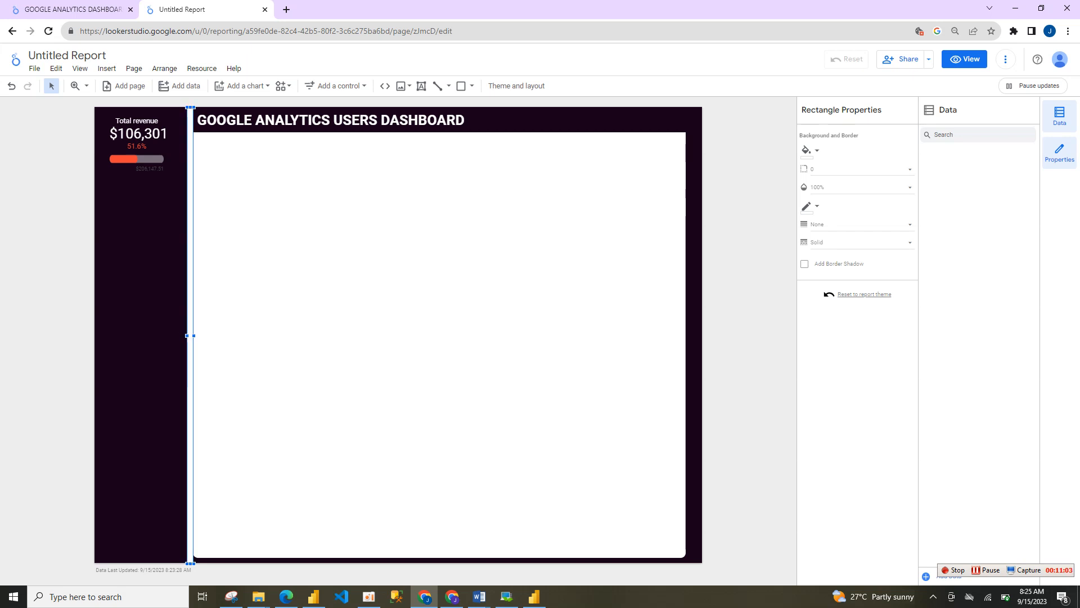
{"action": "left_click", "coordinate": [138, 141]}
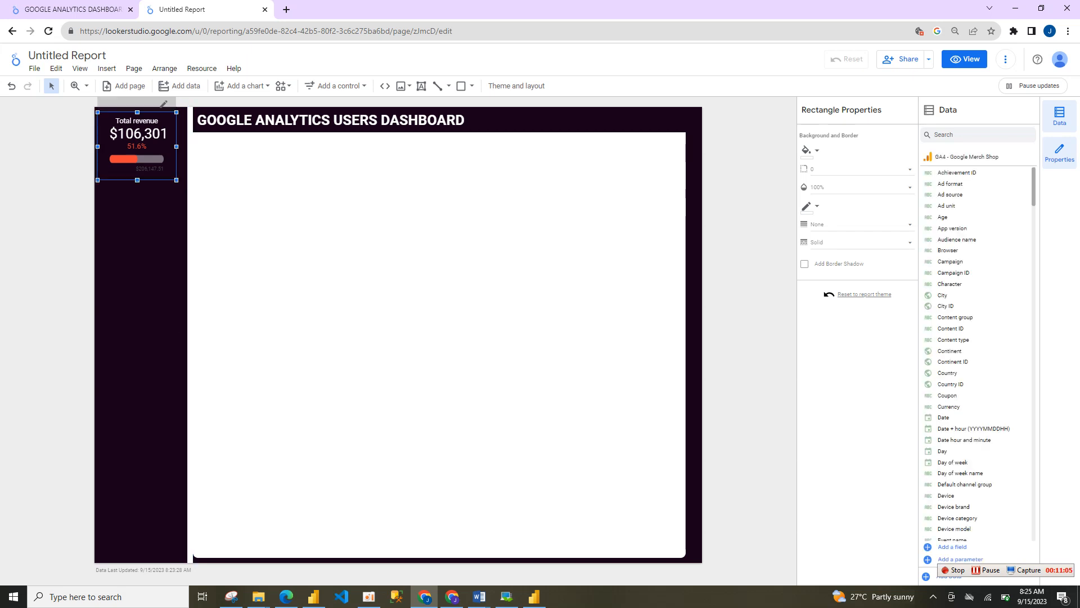
{"action": "left_click_drag", "start_coordinate": [176, 147], "coordinate": [187, 147]}
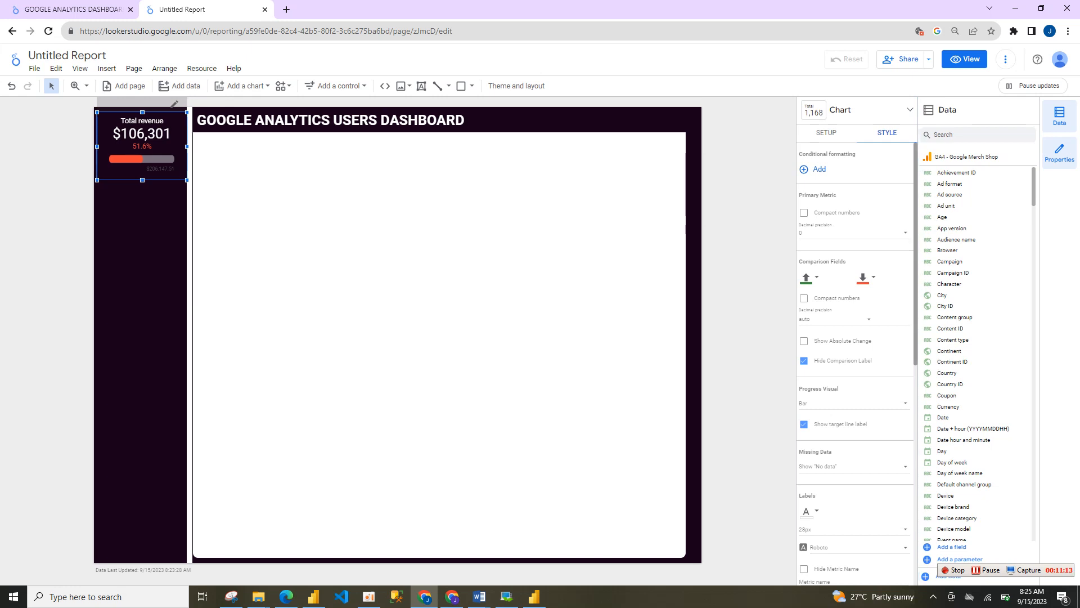
Set the Total revenue scorecard's label font to Lora and its size to 30px.
{"action": "scroll", "coordinate": [855, 360], "scroll_direction": "down", "scroll_amount": 5}
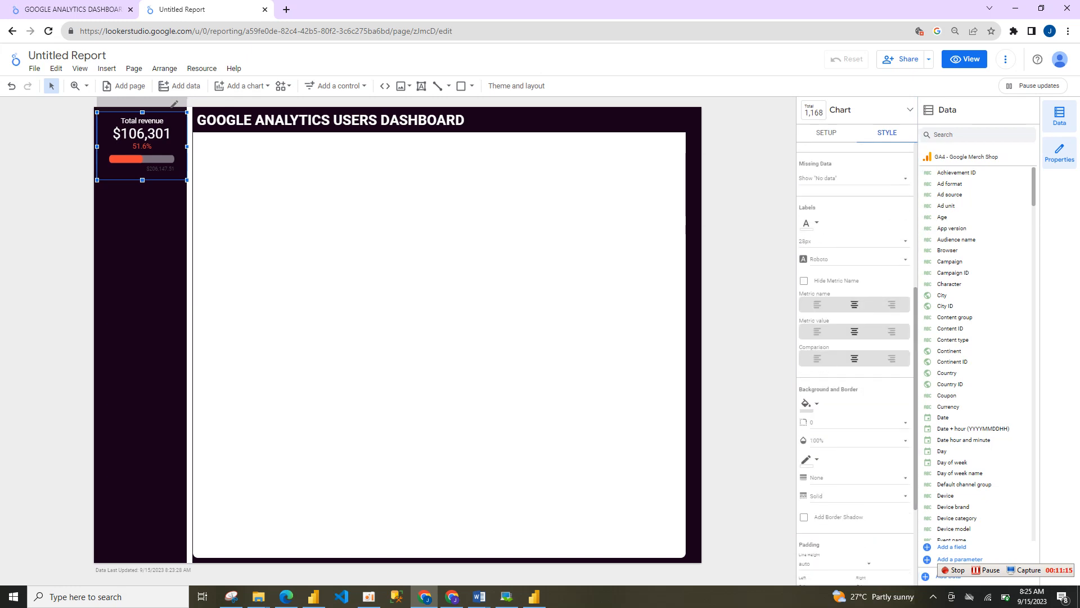
{"action": "left_click", "coordinate": [860, 259]}
{"action": "left_click", "coordinate": [860, 260]}
{"action": "left_click", "coordinate": [859, 260]}
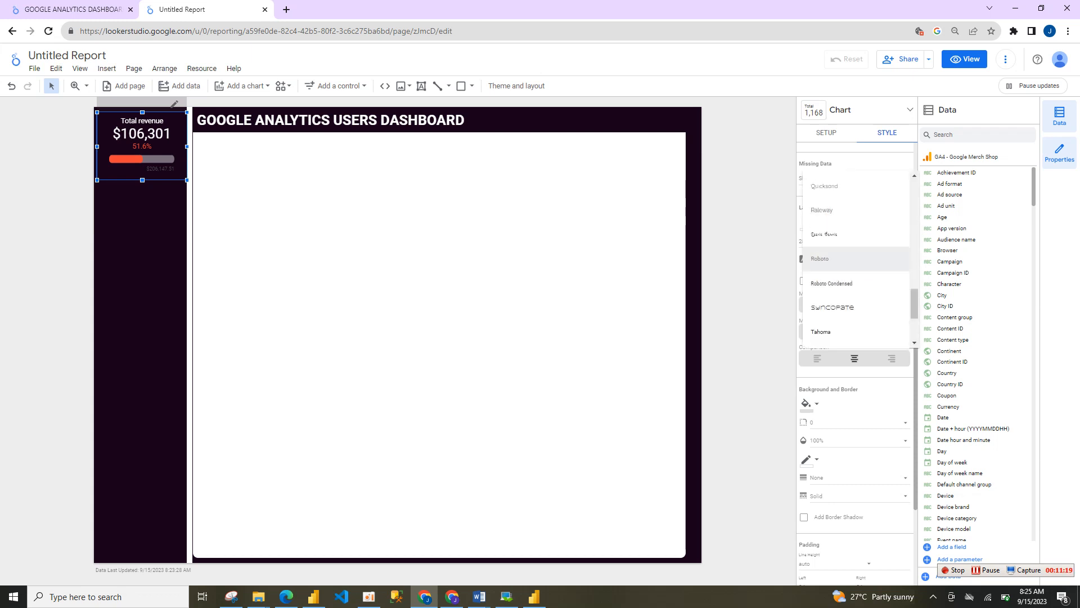
{"action": "scroll", "coordinate": [855, 259], "scroll_direction": "up", "scroll_amount": 3}
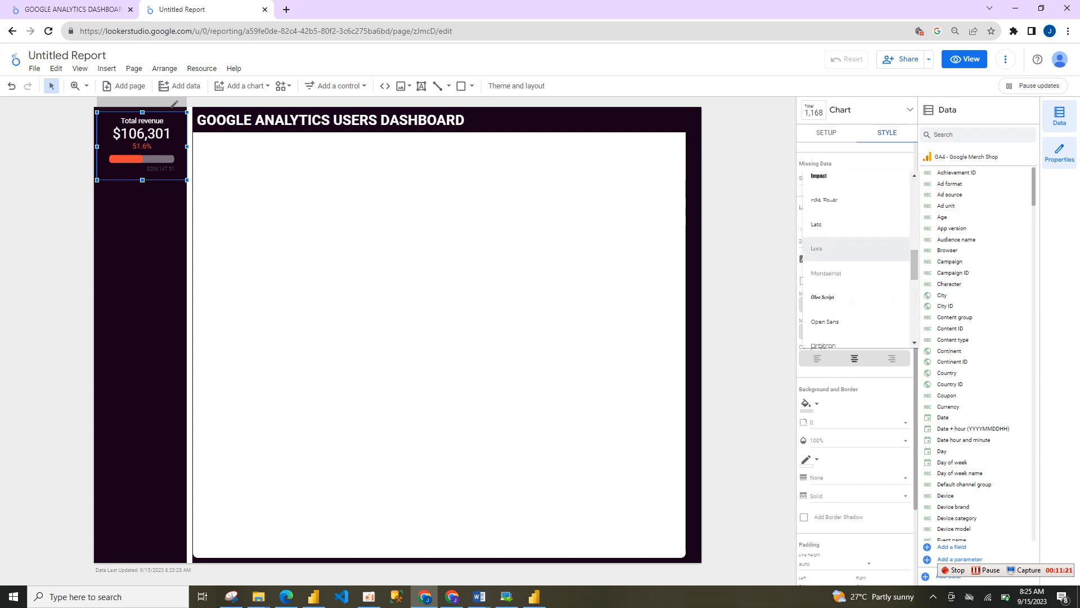
{"action": "left_click", "coordinate": [827, 248]}
{"action": "left_click", "coordinate": [850, 242]}
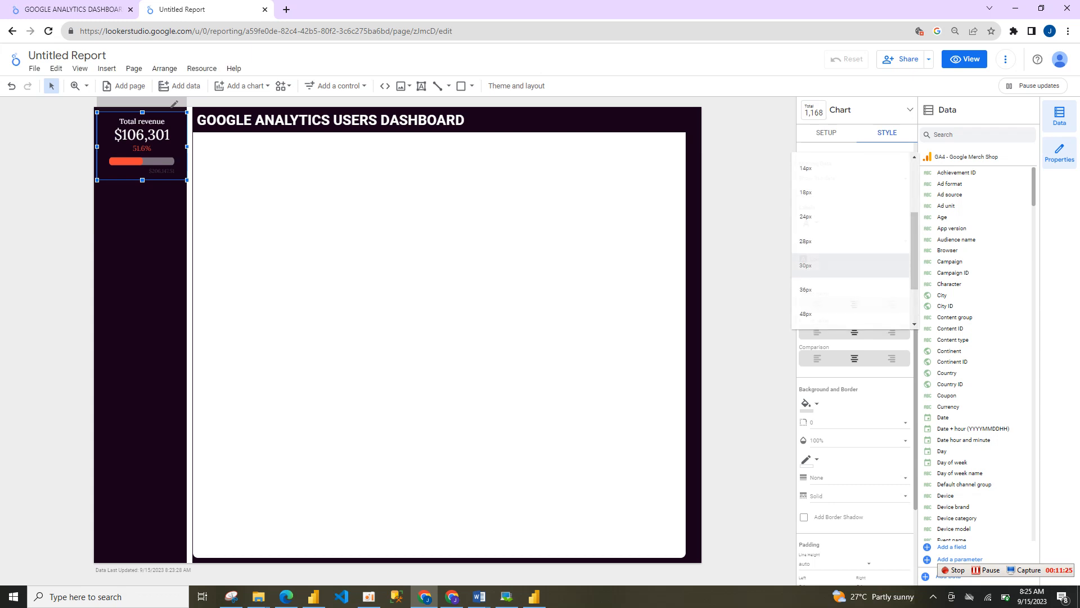
{"action": "left_click", "coordinate": [849, 265]}
{"action": "left_click", "coordinate": [540, 248]}
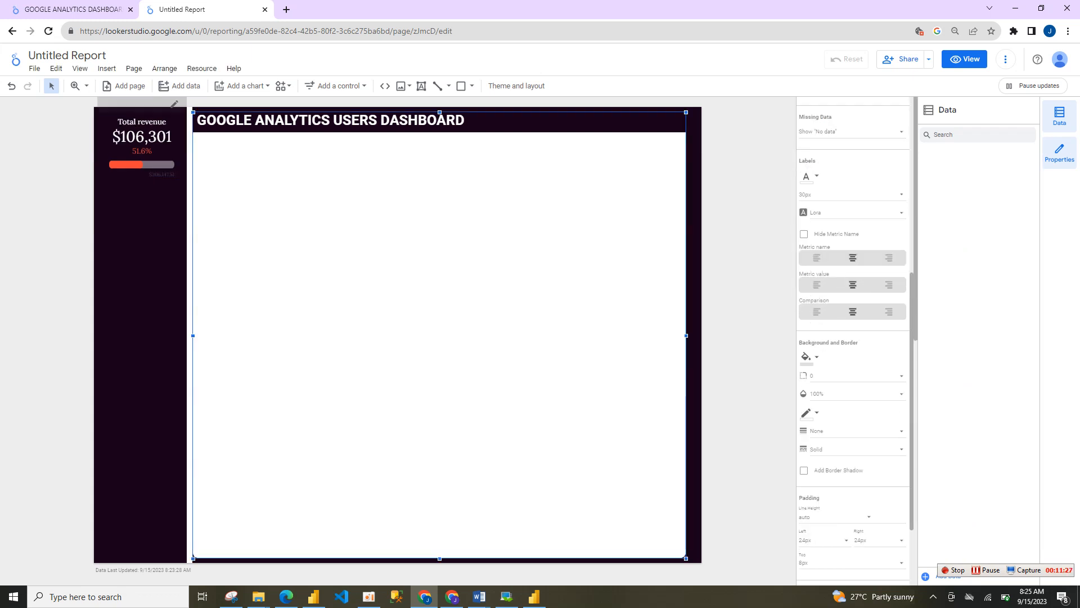
Check the example dashboard's sidebar and stack five copies of the Total revenue scorecard below the original.
{"action": "left_click", "coordinate": [143, 140]}
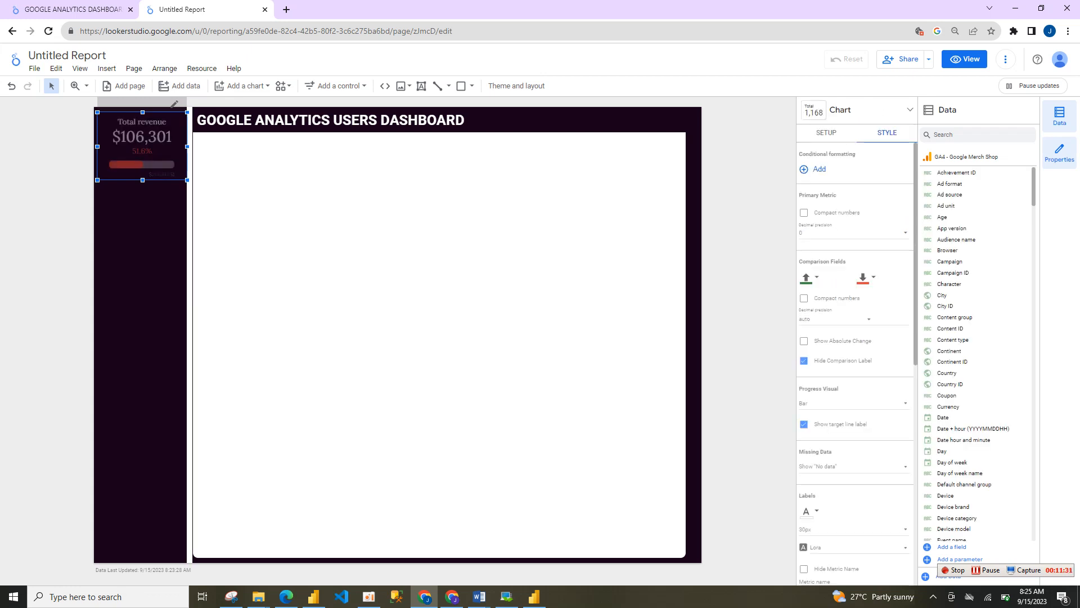
{"action": "left_click", "coordinate": [73, 9]}
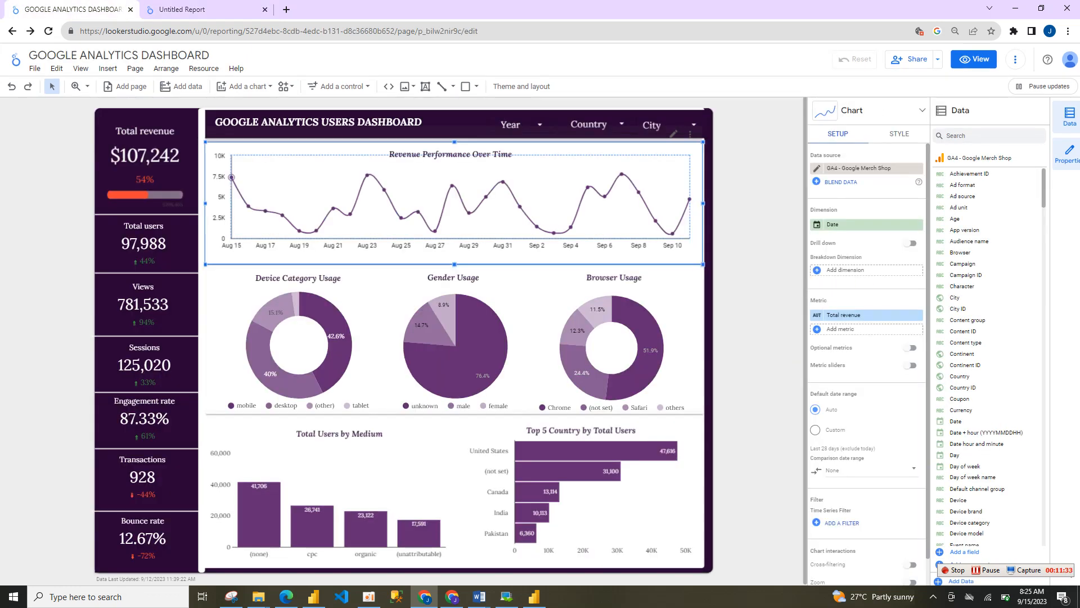
{"action": "left_click", "coordinate": [197, 9]}
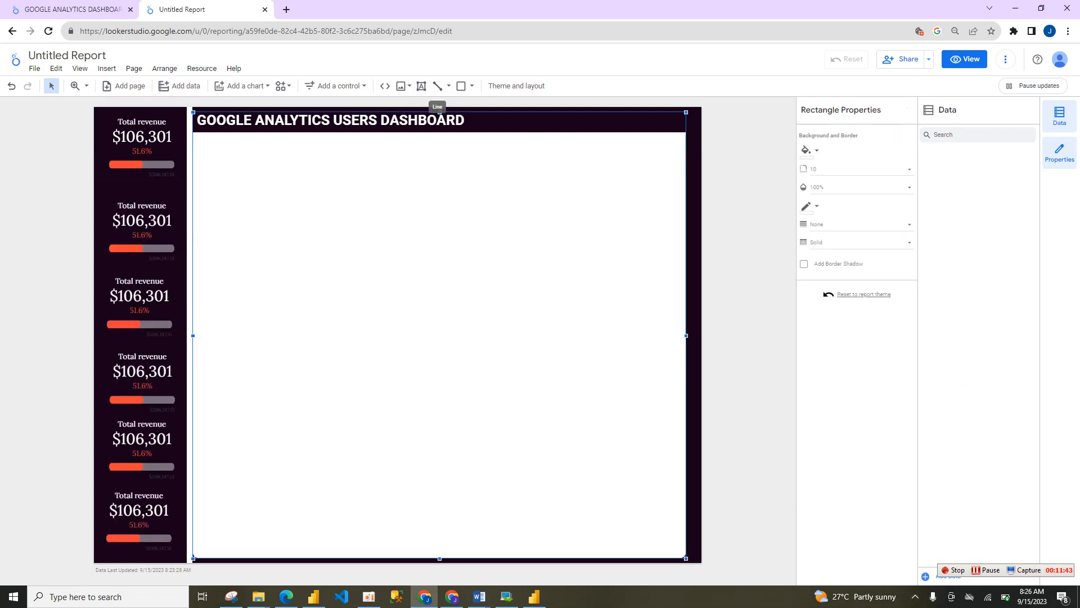
{"action": "left_click", "coordinate": [437, 88]}
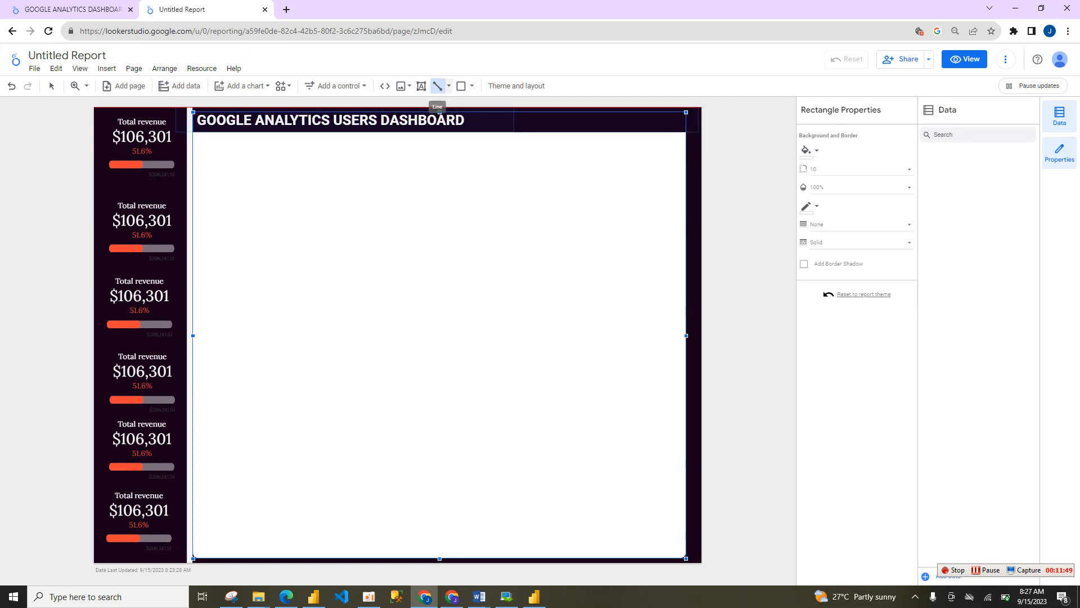
{"action": "left_click", "coordinate": [449, 87]}
{"action": "left_click", "coordinate": [465, 107]}
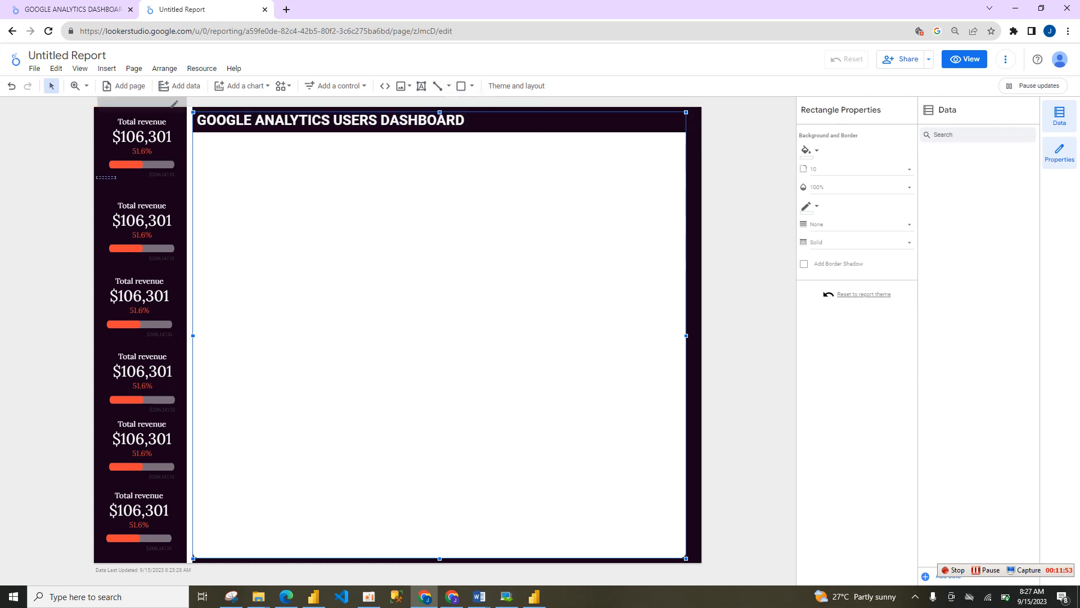
{"action": "left_click_drag", "start_coordinate": [116, 178], "coordinate": [186, 177]}
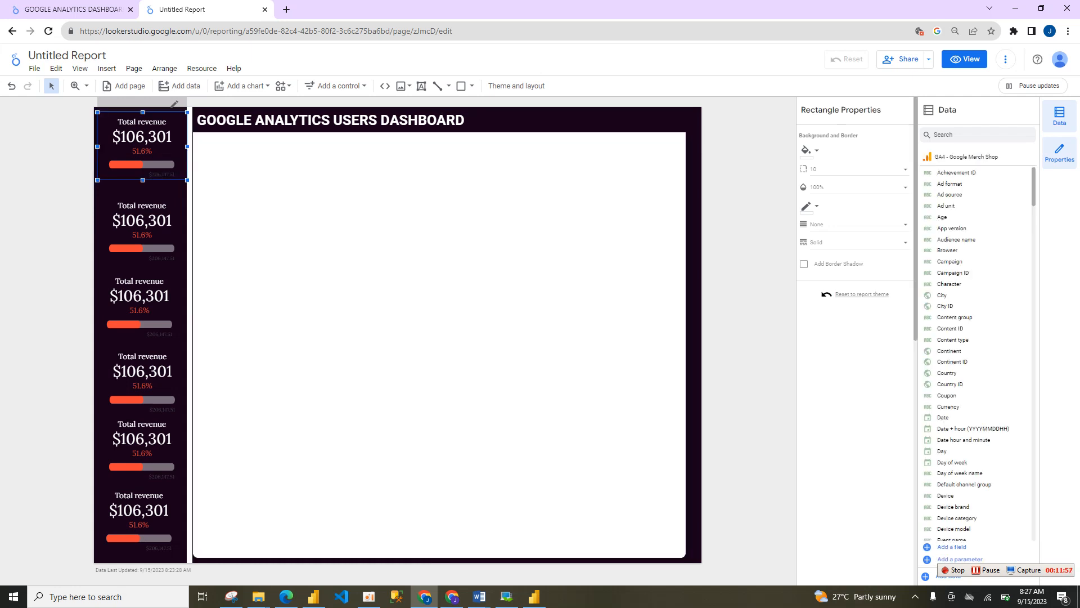
{"action": "key", "text": "Escape"}
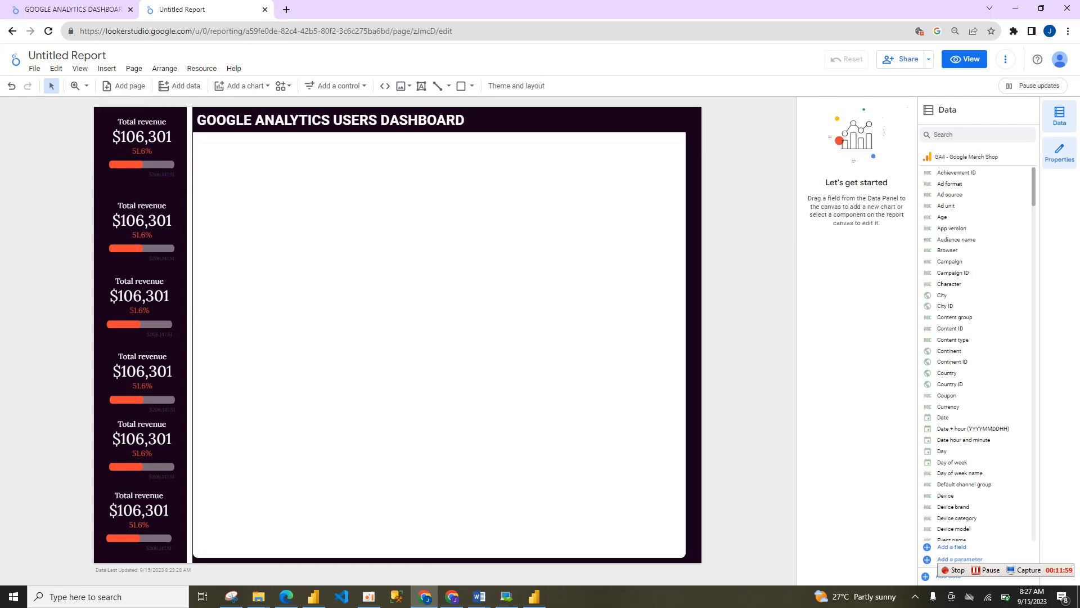
Draw a horizontal divider line across the sidebar beneath the first scorecard and color it white.
{"action": "left_click", "coordinate": [135, 151]}
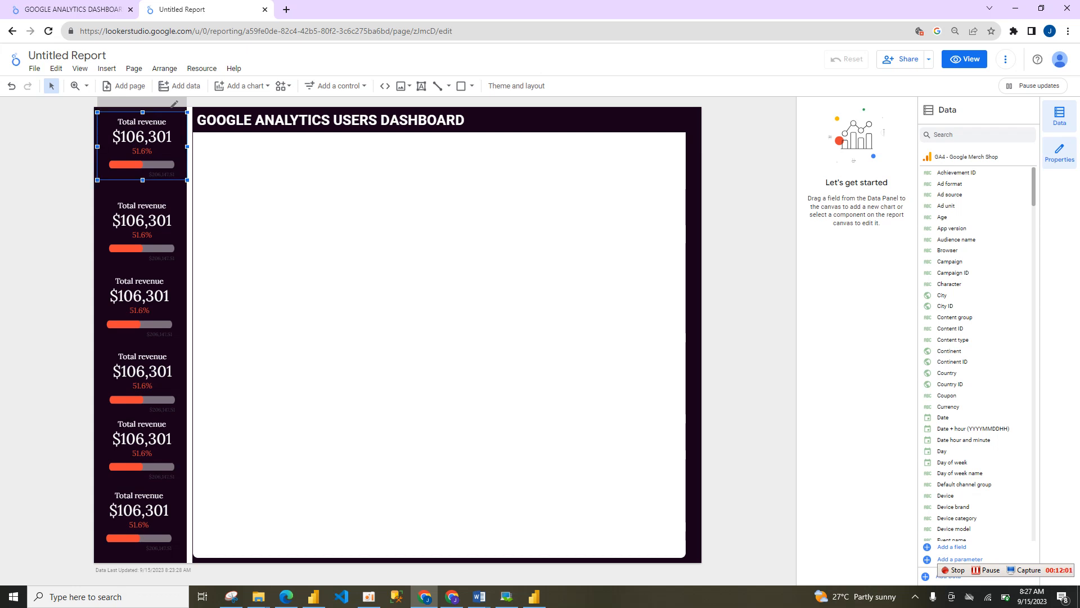
{"action": "left_click", "coordinate": [438, 85]}
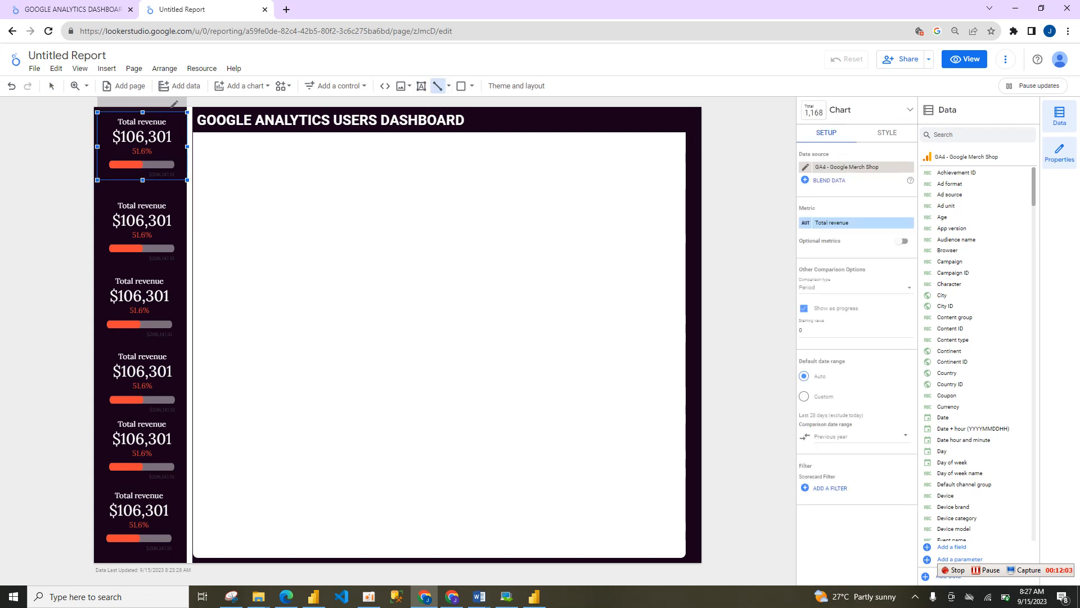
{"action": "left_click_drag", "start_coordinate": [95, 184], "coordinate": [196, 184]}
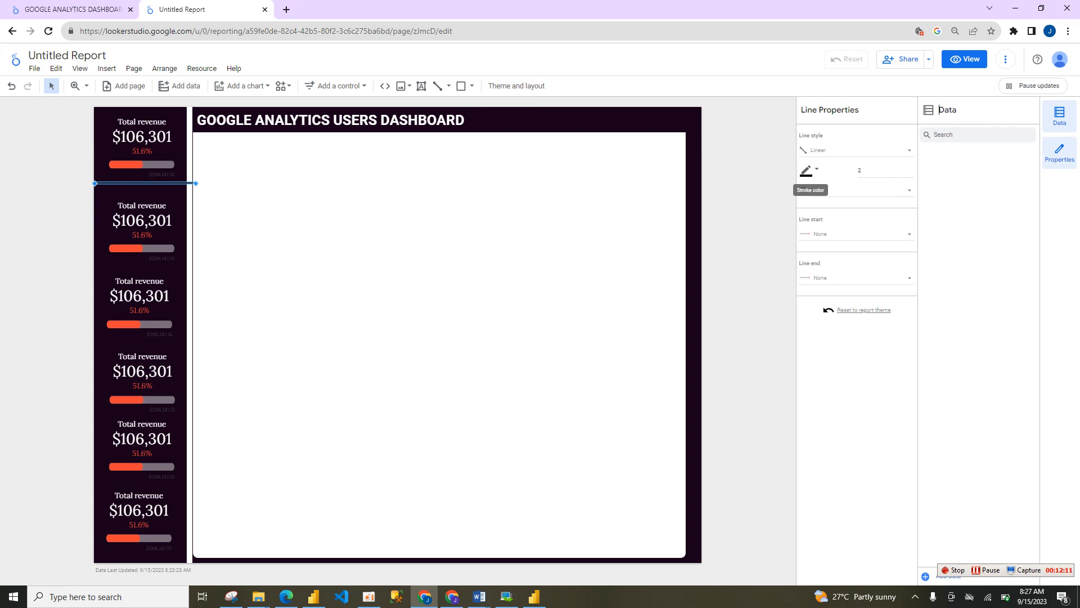
{"action": "left_click", "coordinate": [810, 169]}
{"action": "left_click", "coordinate": [957, 198]}
{"action": "left_click", "coordinate": [349, 236]}
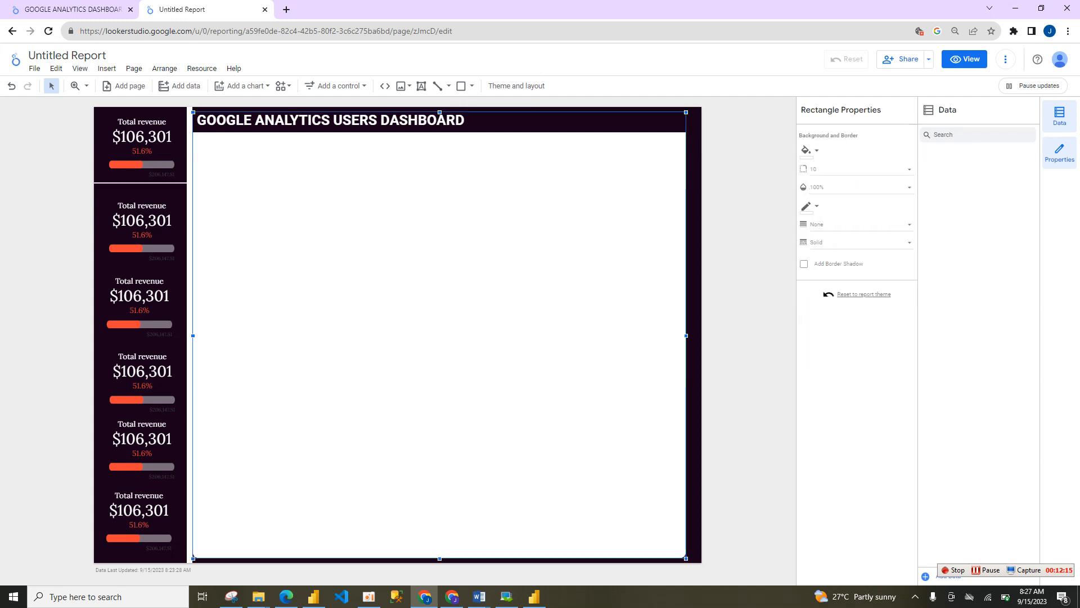
Duplicate the white divider line and place the copy between the second and third sidebar scorecards.
{"action": "left_click", "coordinate": [144, 183]}
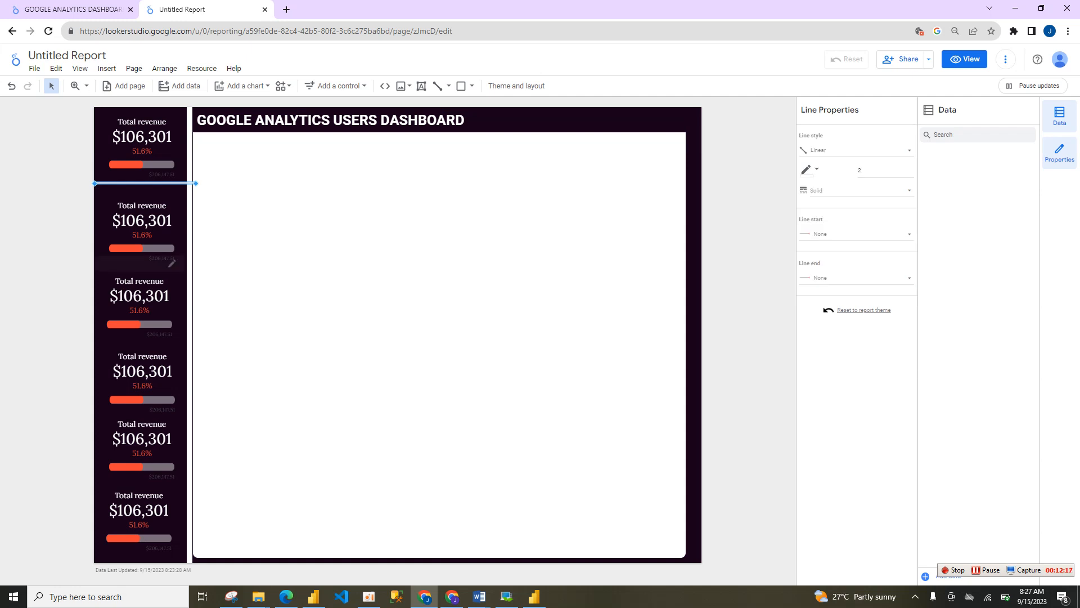
{"action": "left_click", "coordinate": [140, 306]}
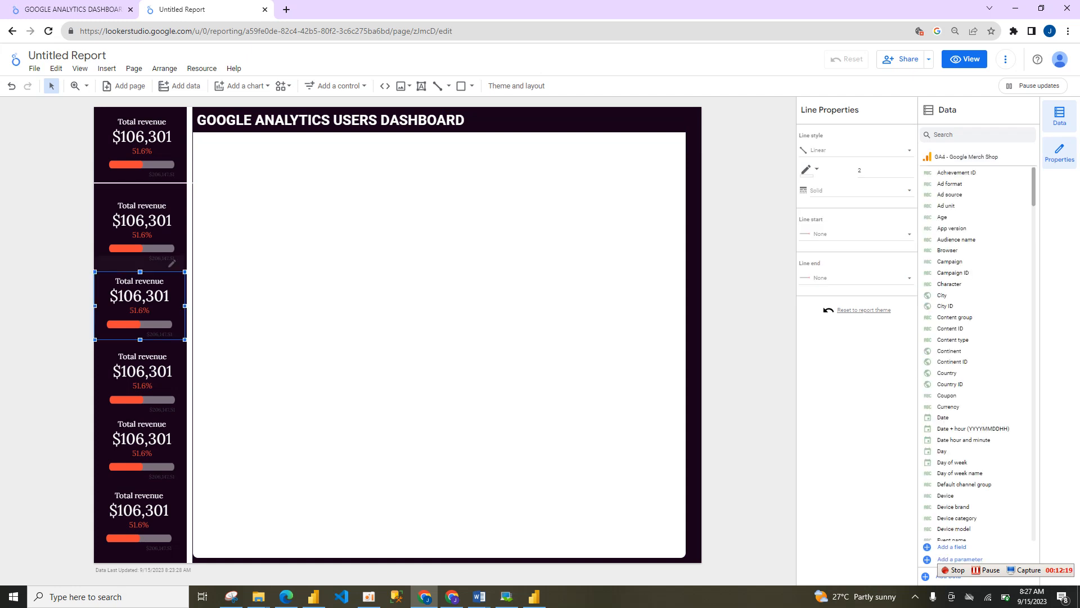
{"action": "left_click", "coordinate": [142, 183]}
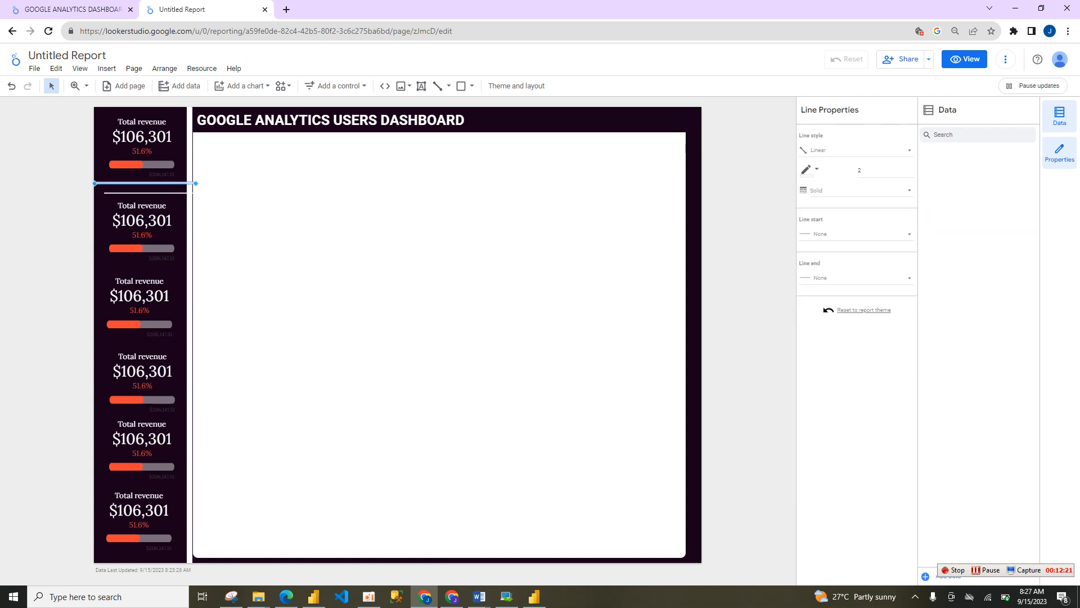
{"action": "key", "text": "ctrl+v"}
{"action": "left_click_drag", "start_coordinate": [155, 194], "coordinate": [142, 263]}
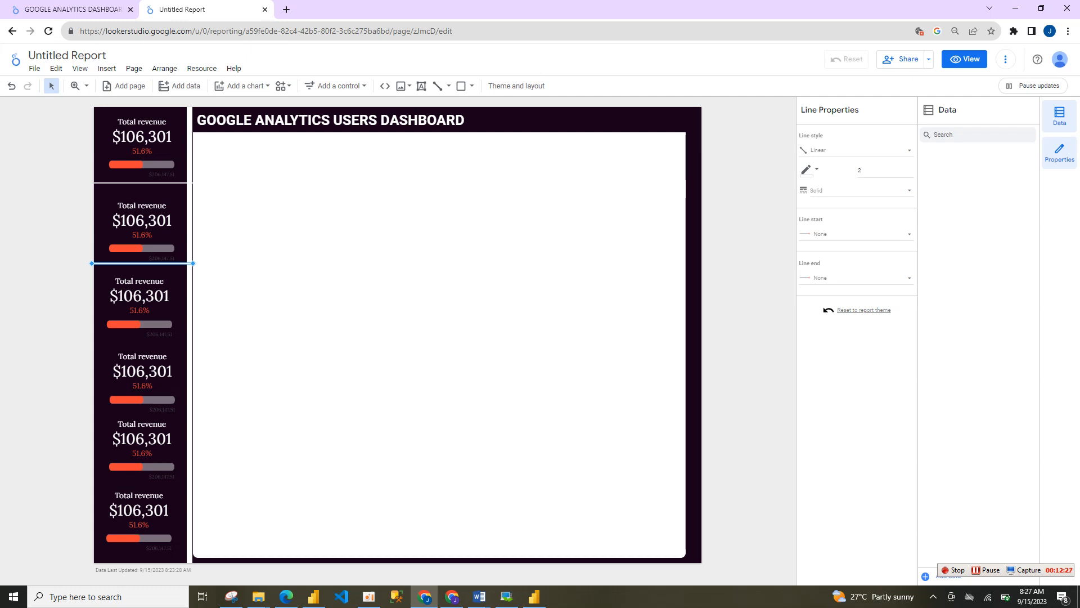
Paste three more divider lines and place them beneath the third, fourth and fifth sidebar scorecards.
{"action": "key", "text": "ctrl+v"}
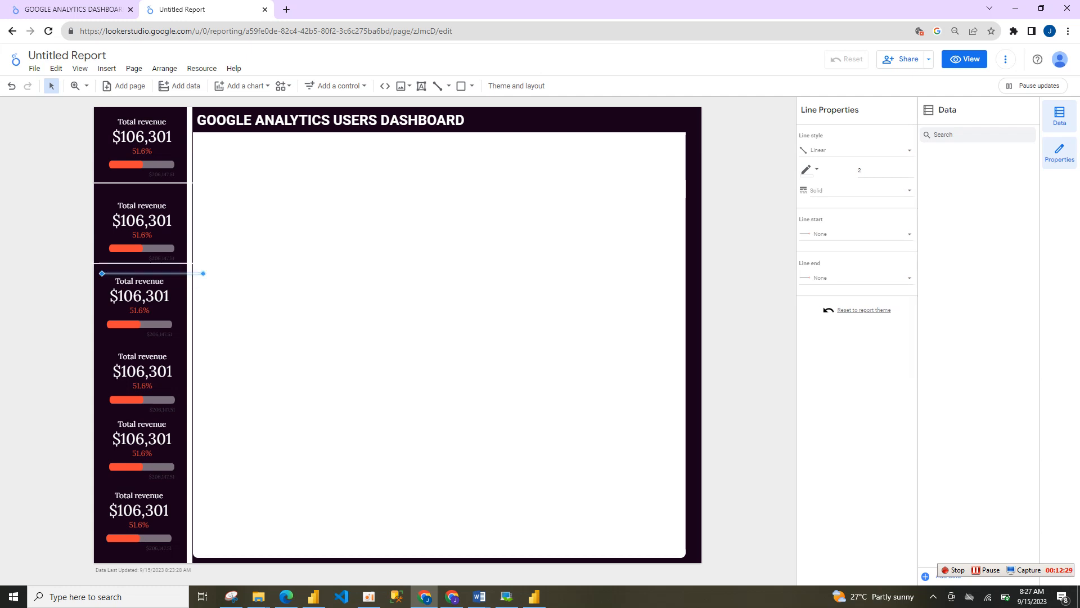
{"action": "left_click_drag", "start_coordinate": [152, 273], "coordinate": [152, 425]}
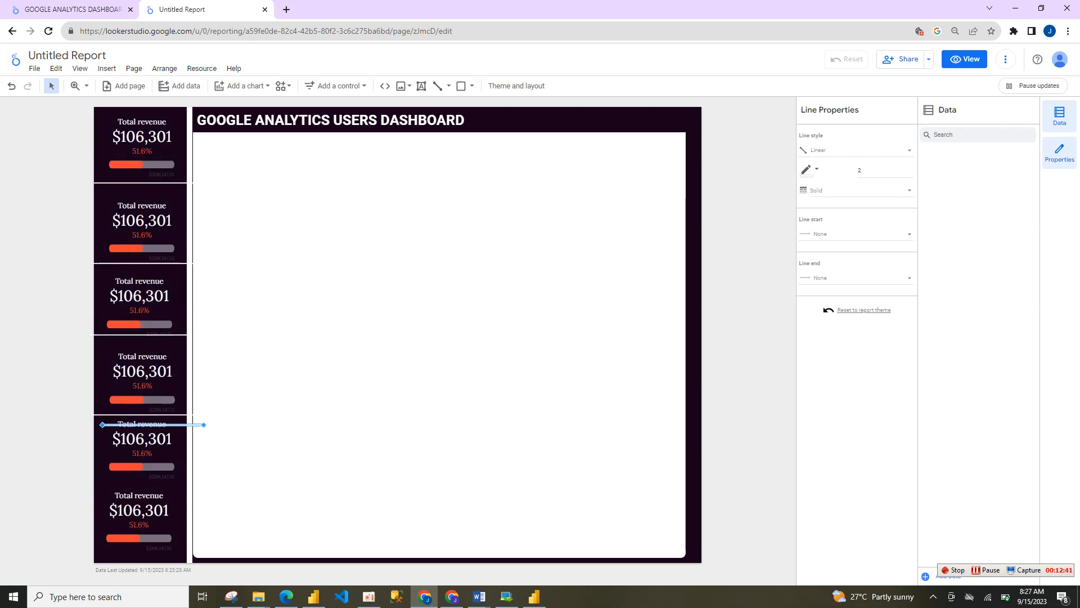
{"action": "left_click_drag", "start_coordinate": [152, 425], "coordinate": [145, 484]}
{"action": "left_click", "coordinate": [360, 382]}
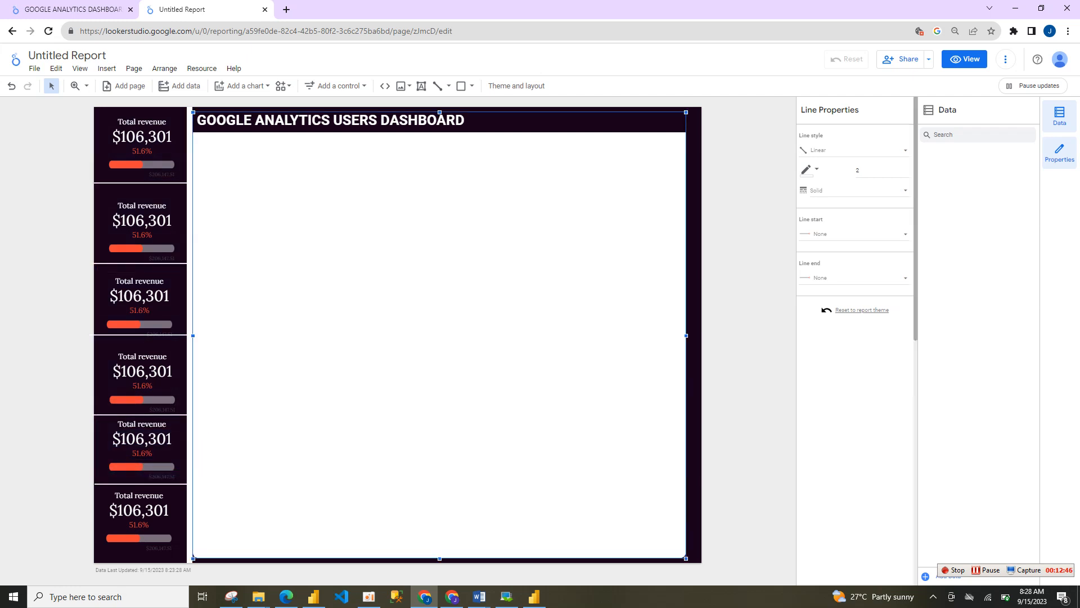
Set the label size of the five lower sidebar scorecards together to 24px.
{"action": "left_click", "coordinate": [142, 228]}
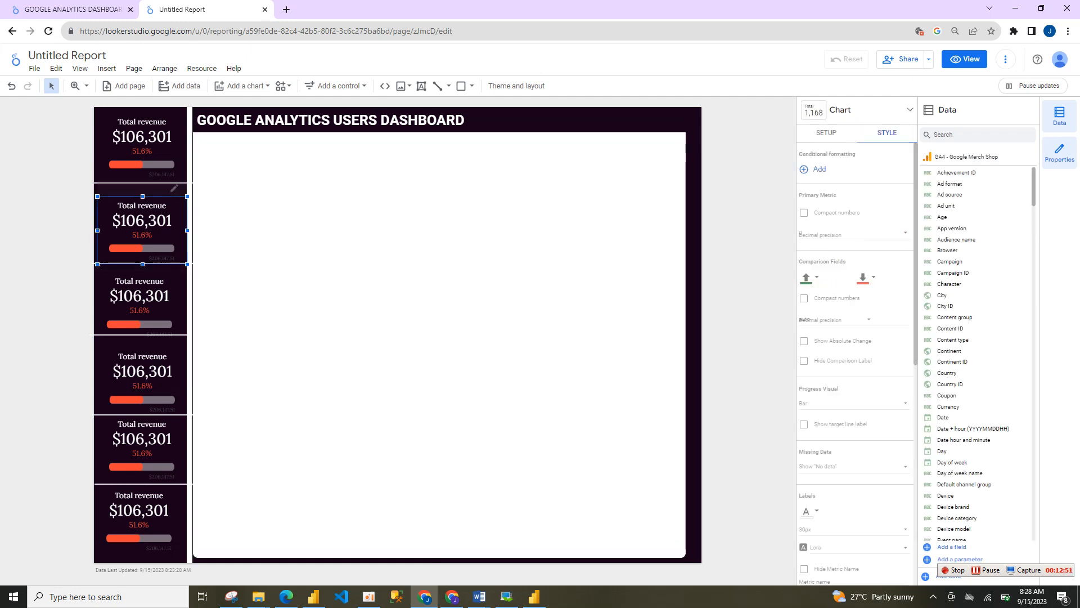
{"action": "left_click", "coordinate": [140, 304]}
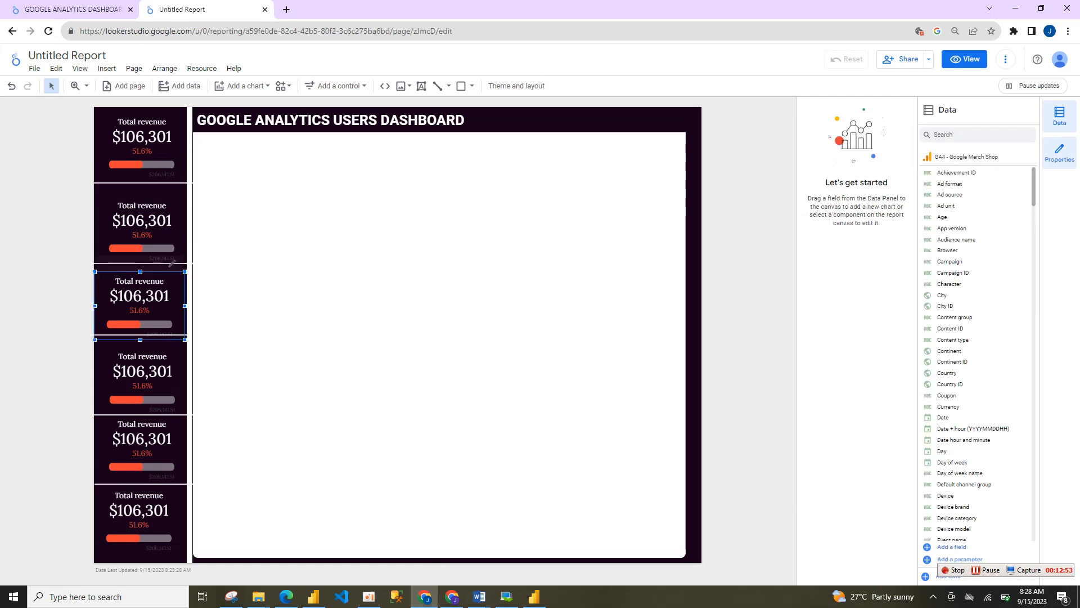
{"action": "left_click", "coordinate": [142, 228], "text": "ctrl"}
{"action": "left_click", "coordinate": [142, 378], "text": "ctrl"}
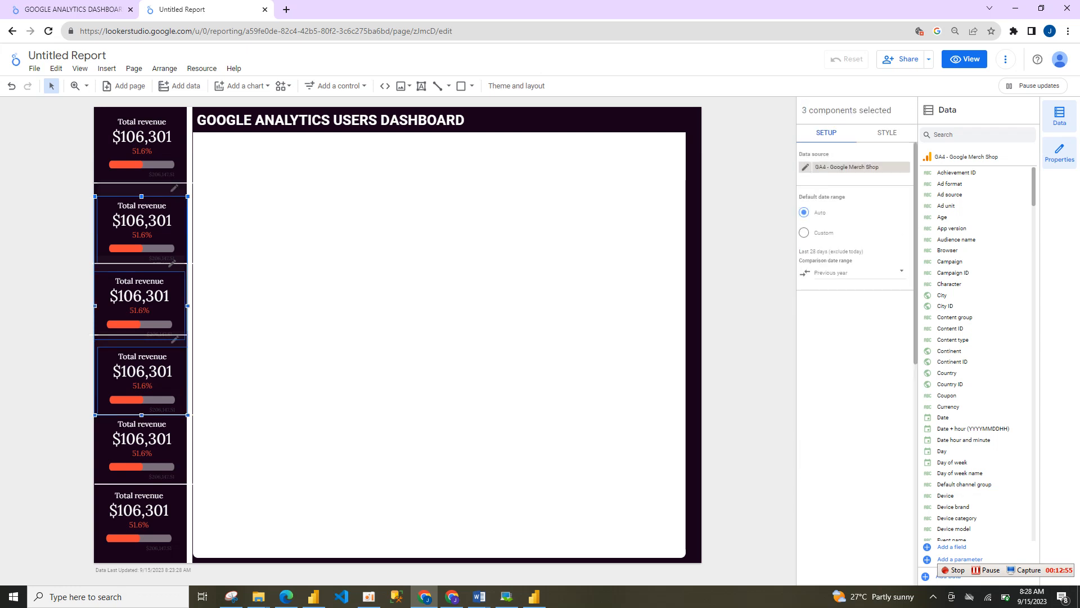
{"action": "left_click", "coordinate": [141, 447], "text": "ctrl"}
{"action": "left_click", "coordinate": [140, 518], "text": "ctrl"}
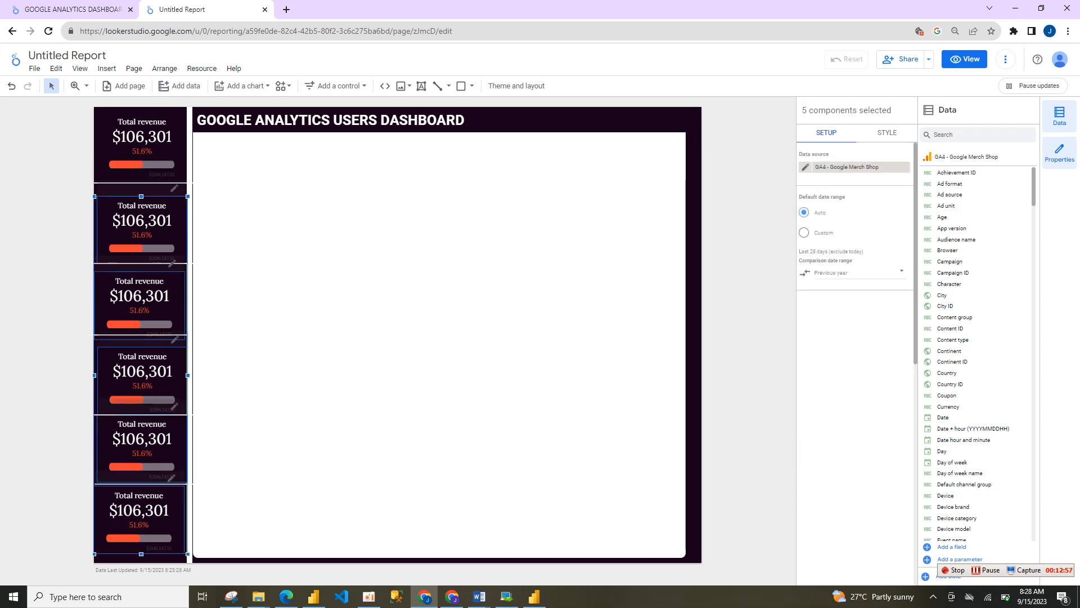
{"action": "left_click", "coordinate": [897, 133]}
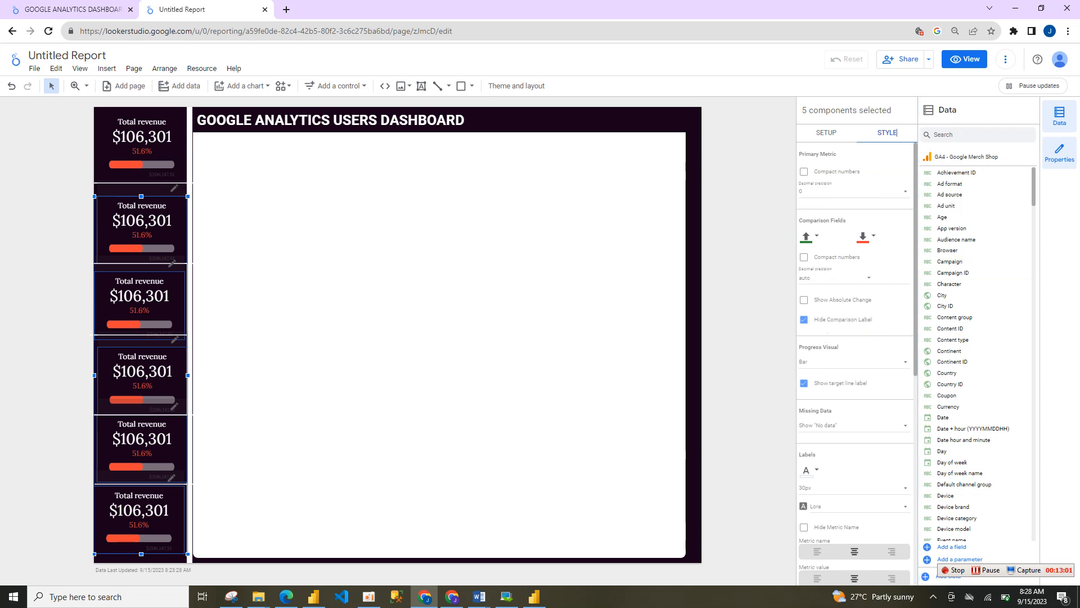
{"action": "scroll", "coordinate": [854, 276], "scroll_direction": "down", "scroll_amount": 4}
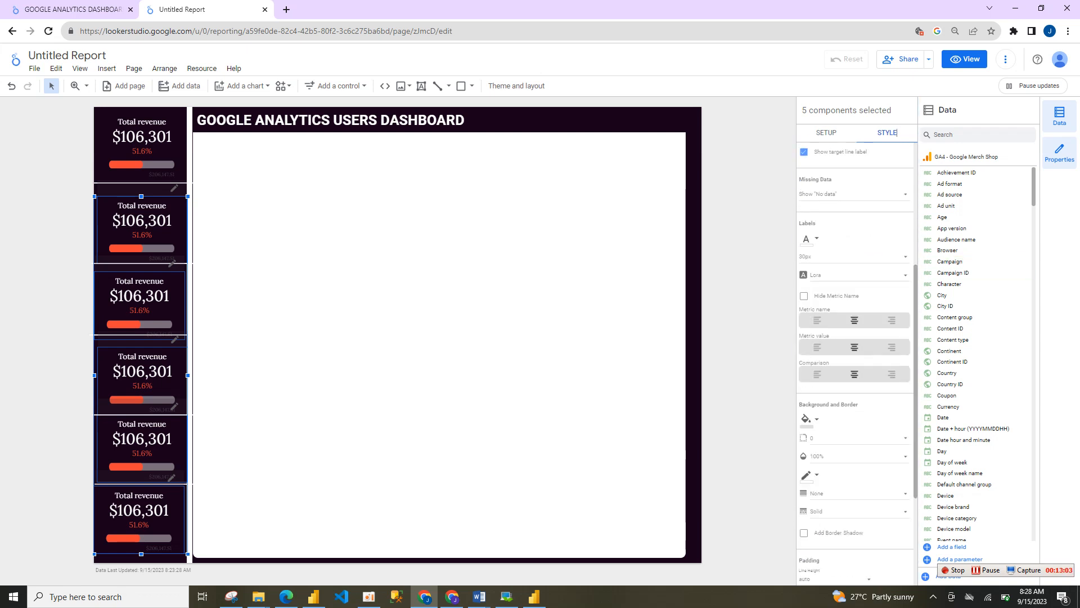
{"action": "left_click", "coordinate": [850, 257]}
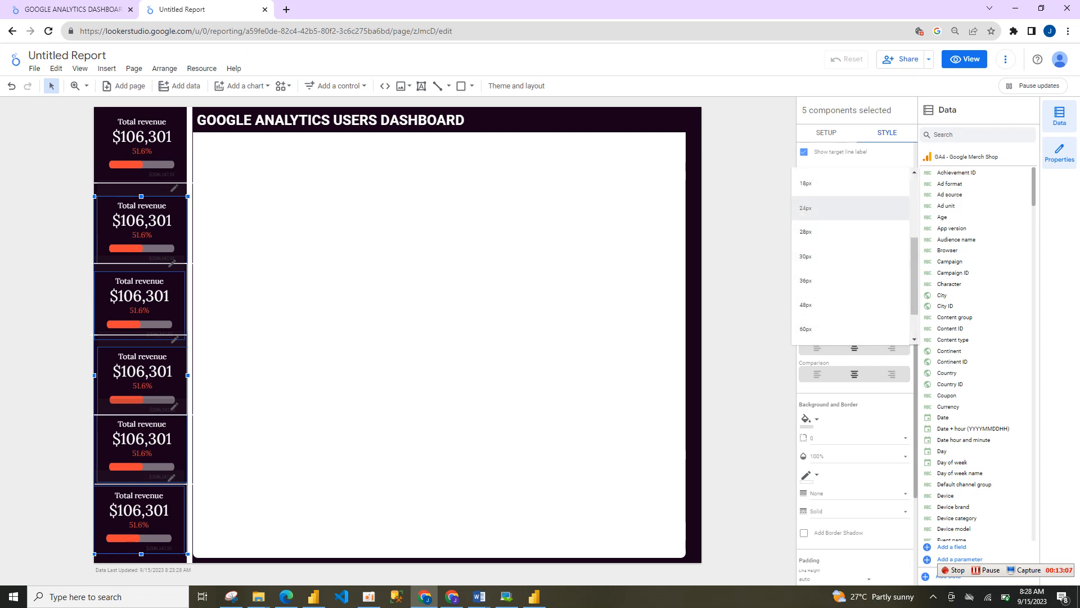
{"action": "left_click", "coordinate": [844, 207]}
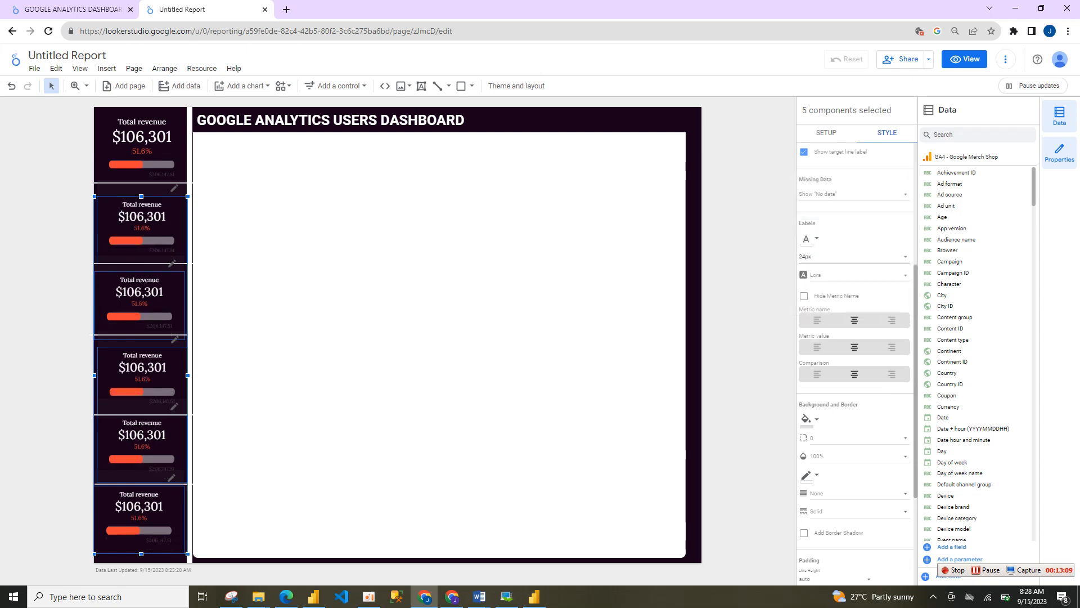
{"action": "left_click", "coordinate": [825, 132]}
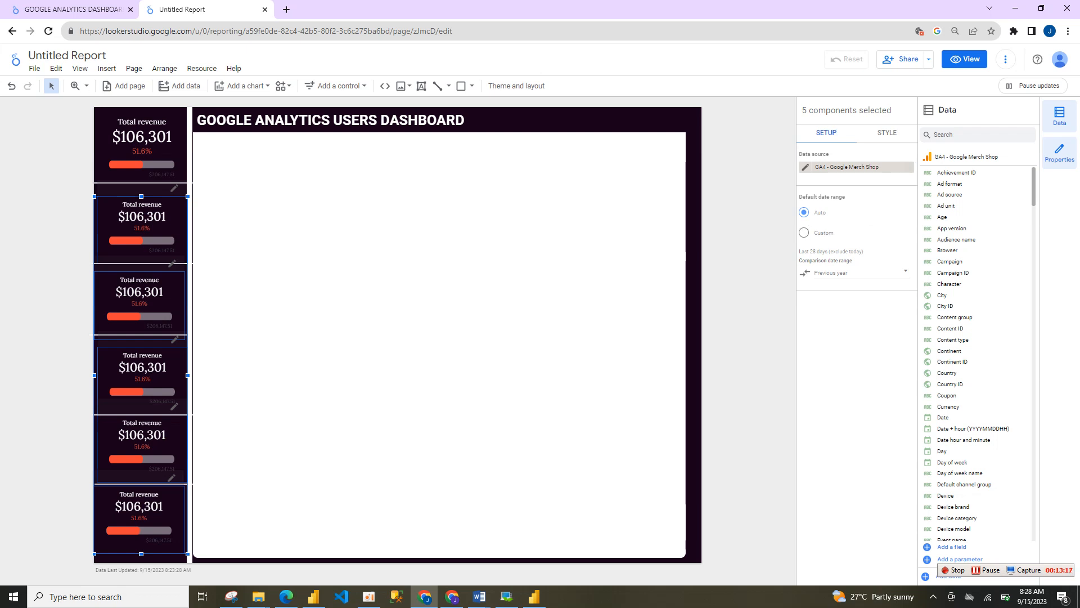
{"action": "left_click", "coordinate": [440, 335]}
Change the second sidebar scorecard's metric to Total users and turn off its Show as progress option.
{"action": "left_click", "coordinate": [143, 146]}
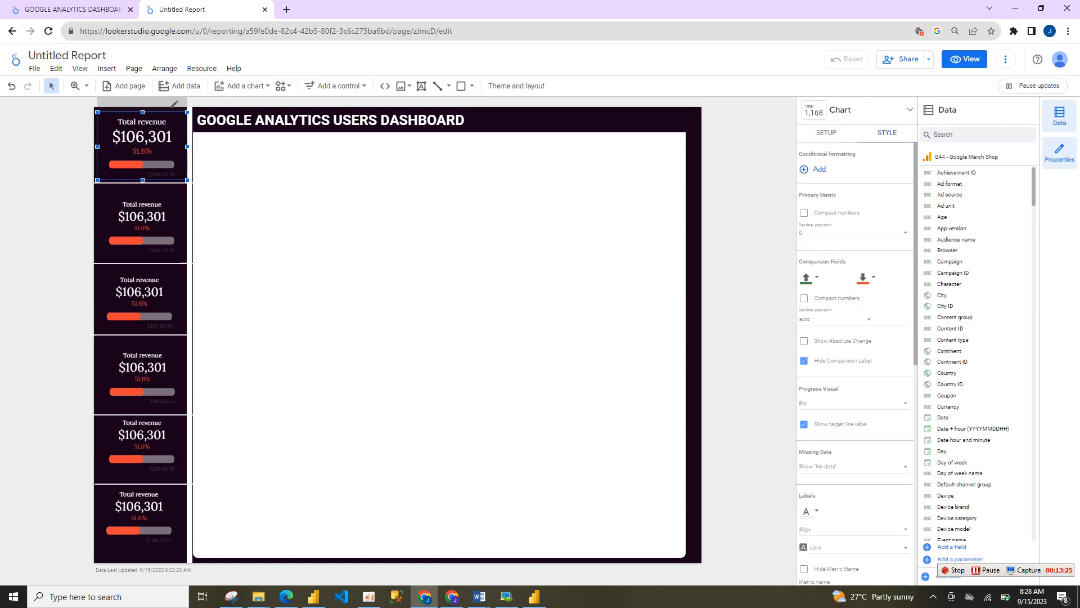
{"action": "left_click", "coordinate": [143, 225]}
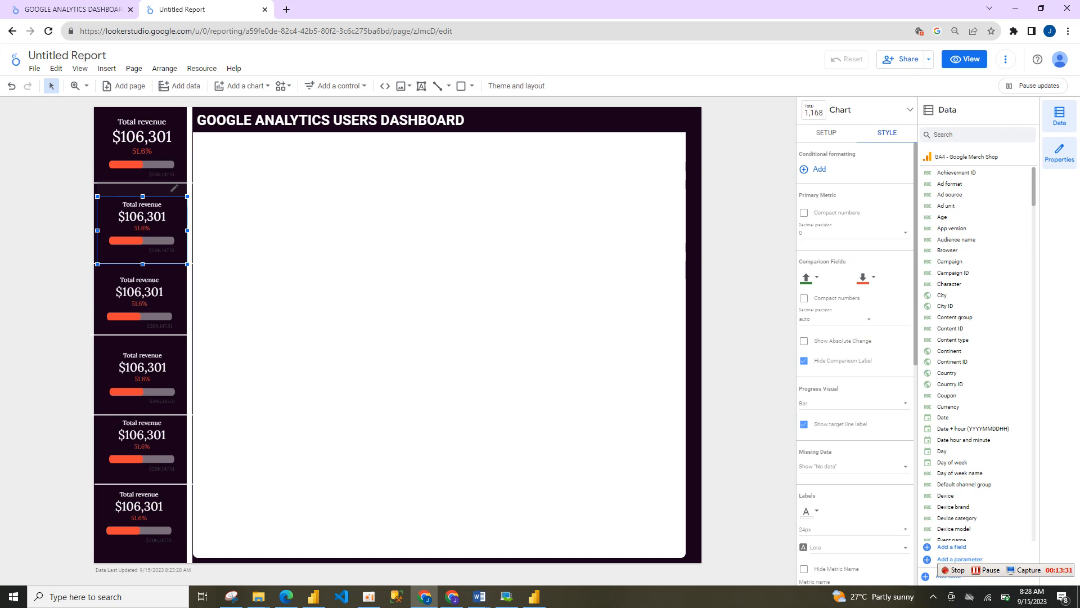
{"action": "left_click", "coordinate": [968, 135]}
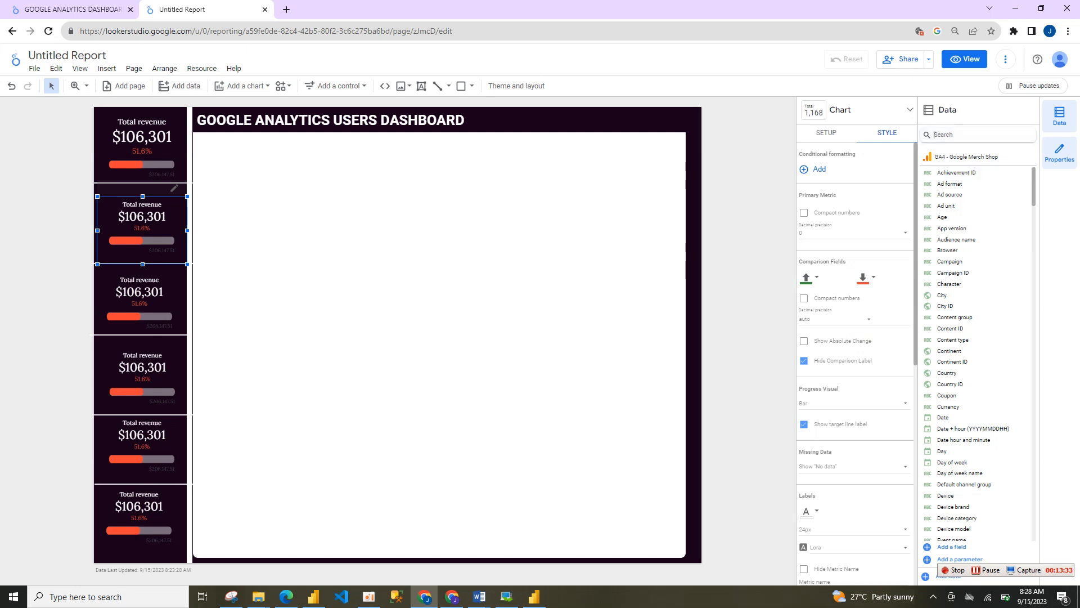
{"action": "type", "text": "USER"}
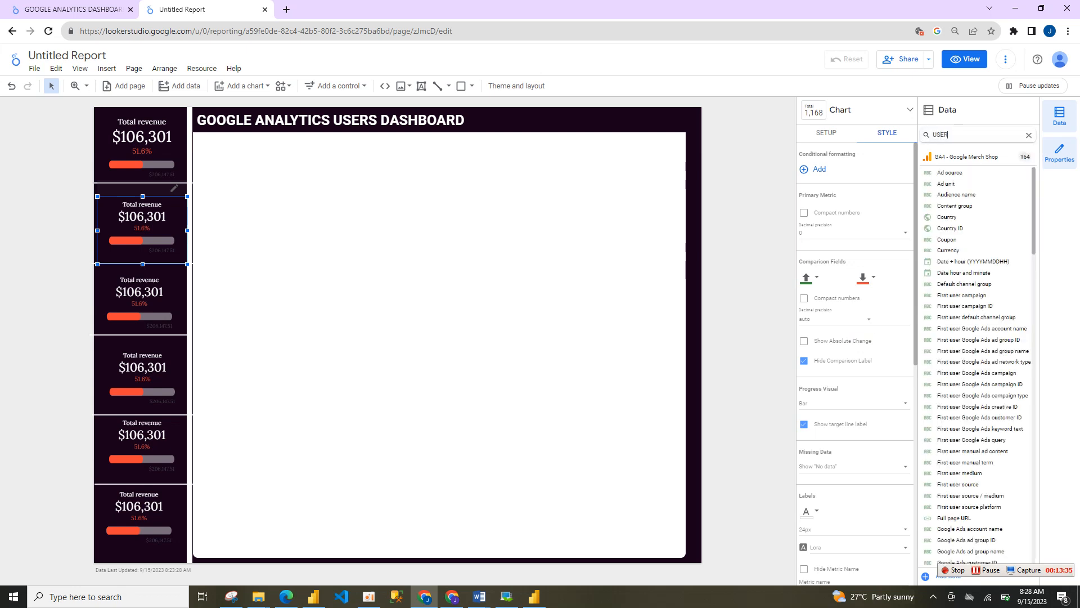
{"action": "scroll", "coordinate": [979, 366], "scroll_direction": "down", "scroll_amount": 3}
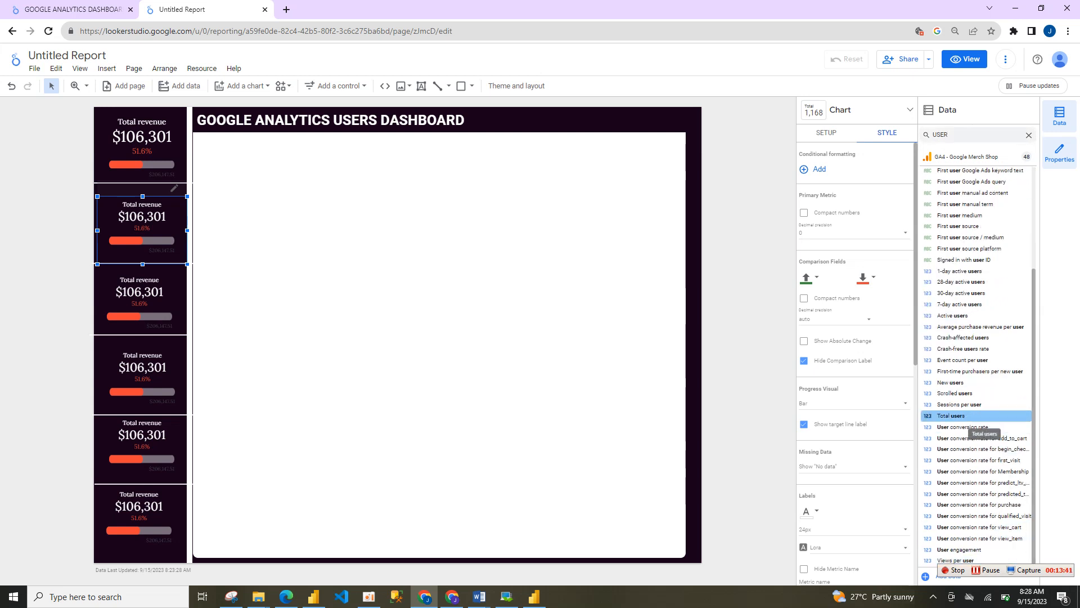
{"action": "left_click", "coordinate": [816, 132]}
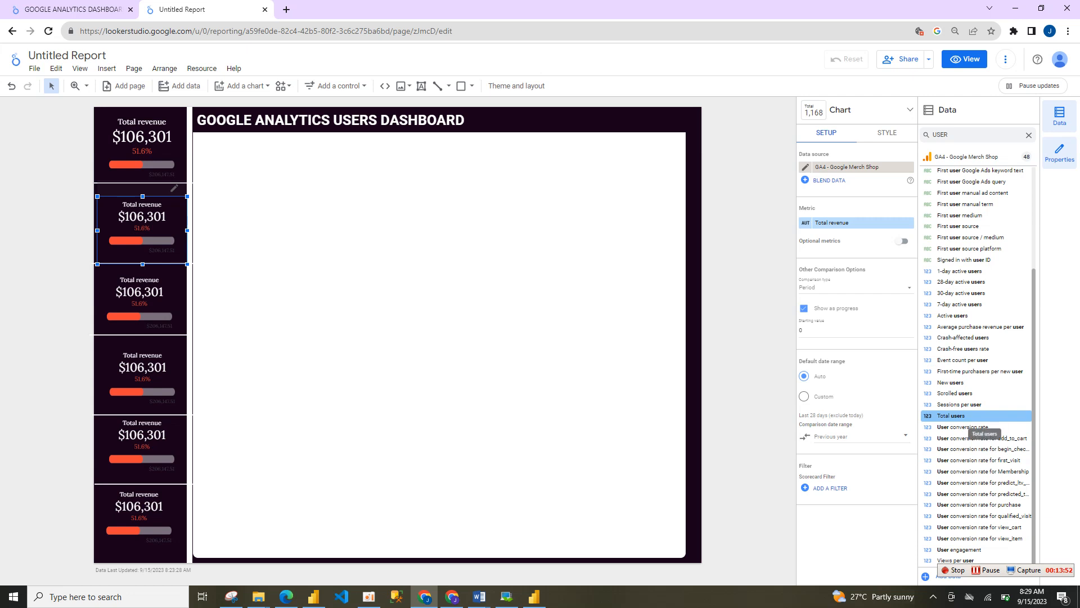
{"action": "left_click", "coordinate": [956, 415]}
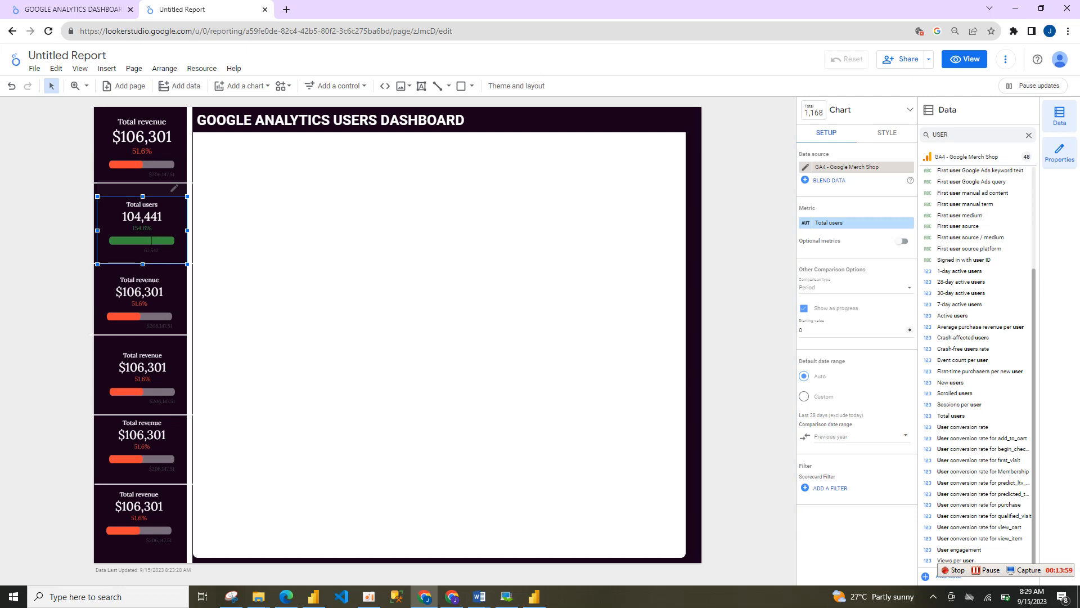
{"action": "left_click", "coordinate": [804, 308]}
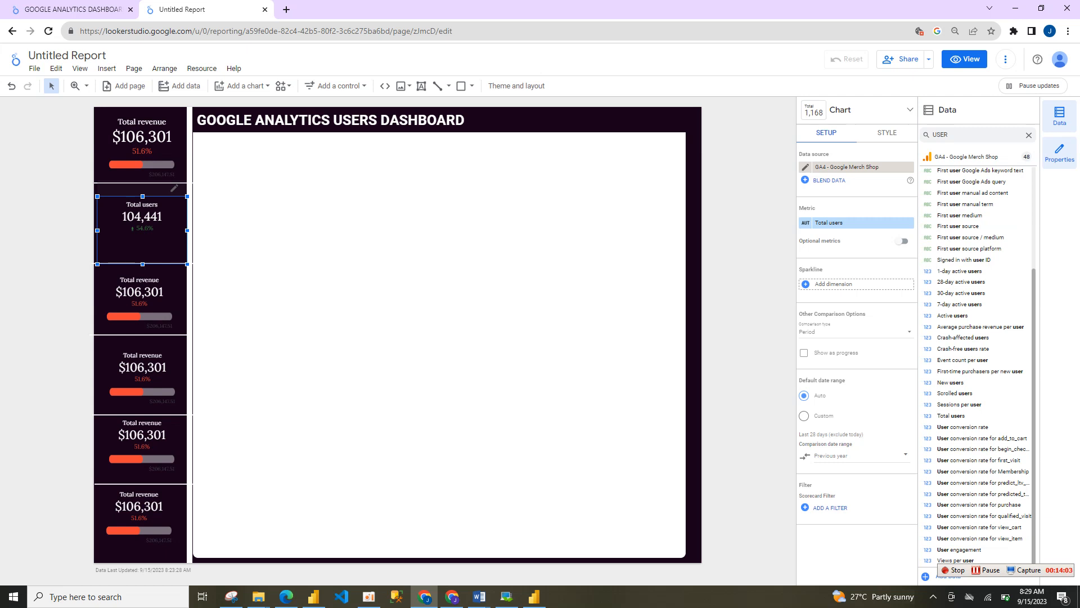
Change the third sidebar scorecard's metric to Views.
{"action": "left_click", "coordinate": [171, 268]}
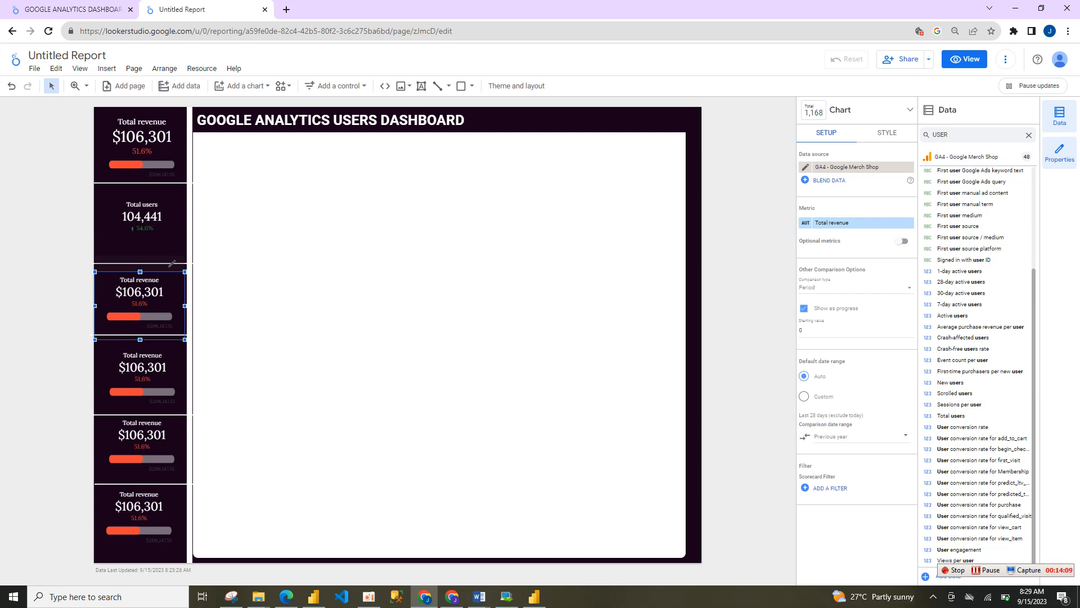
{"action": "left_click", "coordinate": [836, 223]}
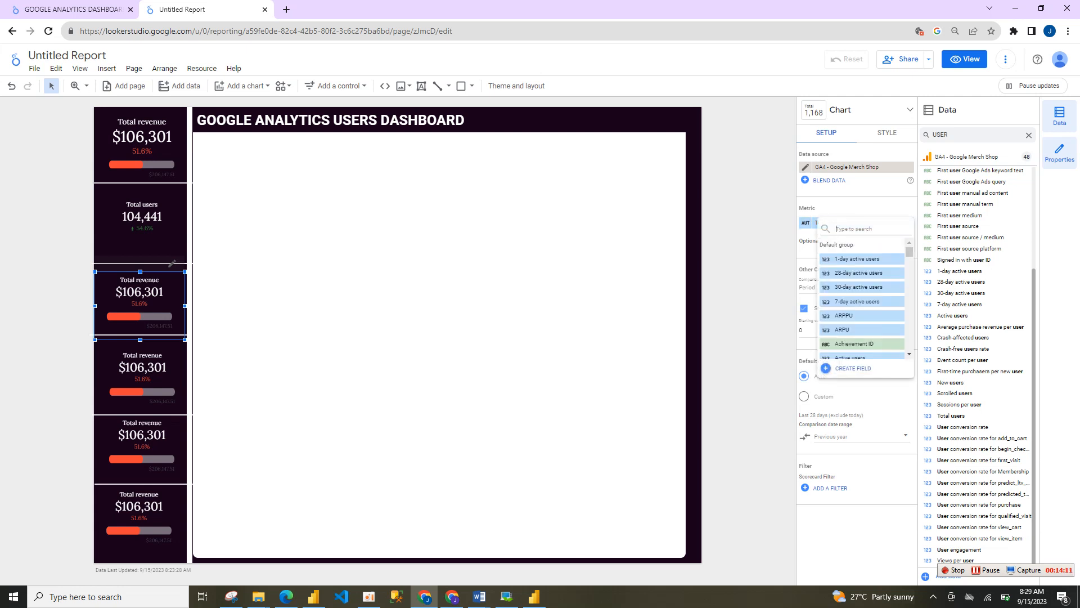
{"action": "type", "text": "VIE"}
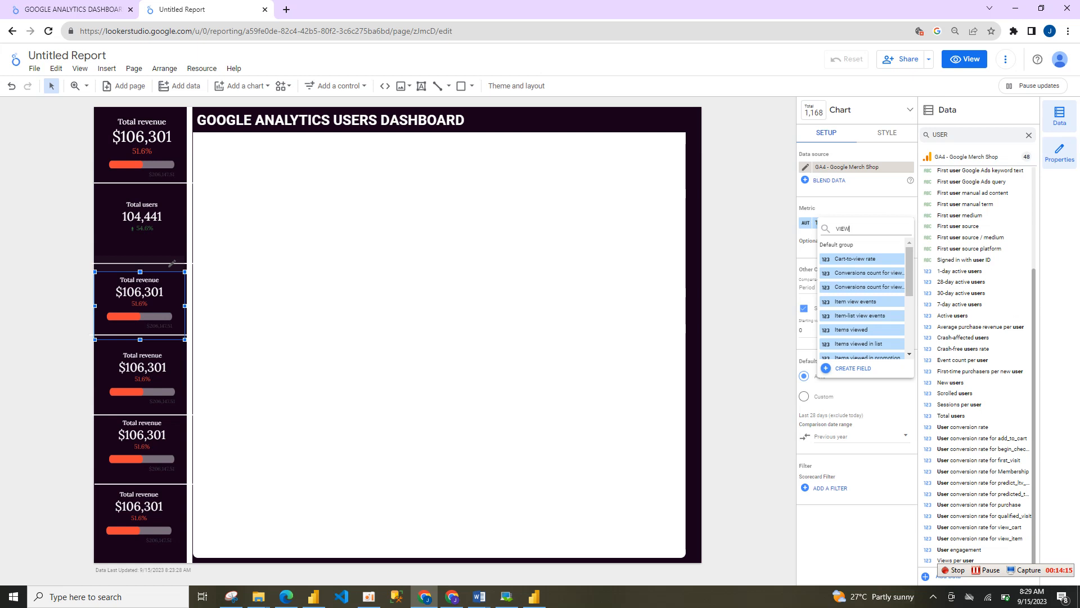
{"action": "type", "text": "W"}
{"action": "scroll", "coordinate": [863, 304], "scroll_direction": "down", "scroll_amount": 5}
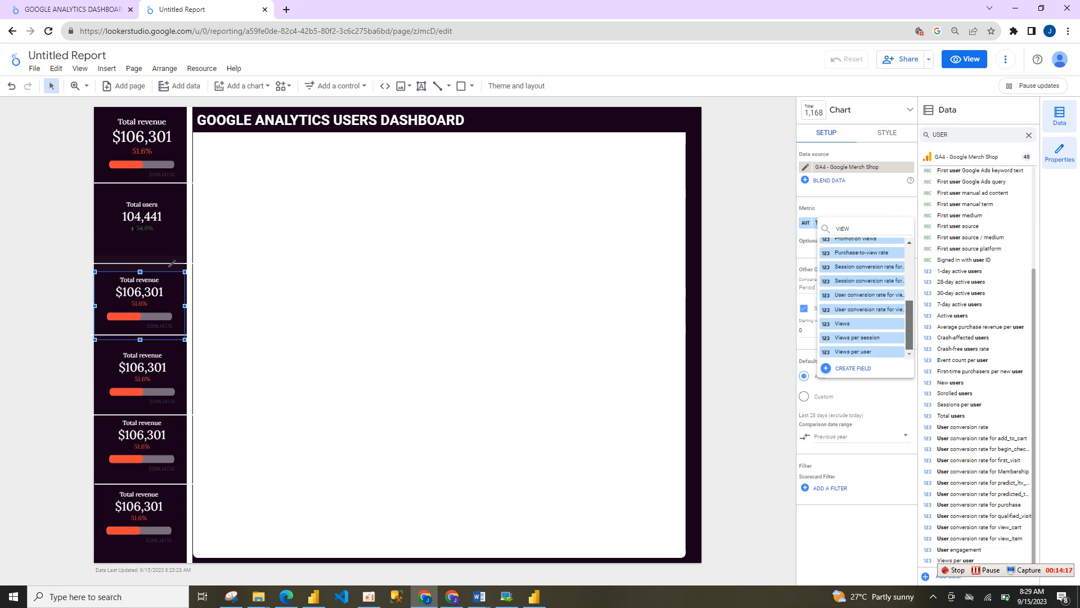
{"action": "left_click", "coordinate": [861, 323]}
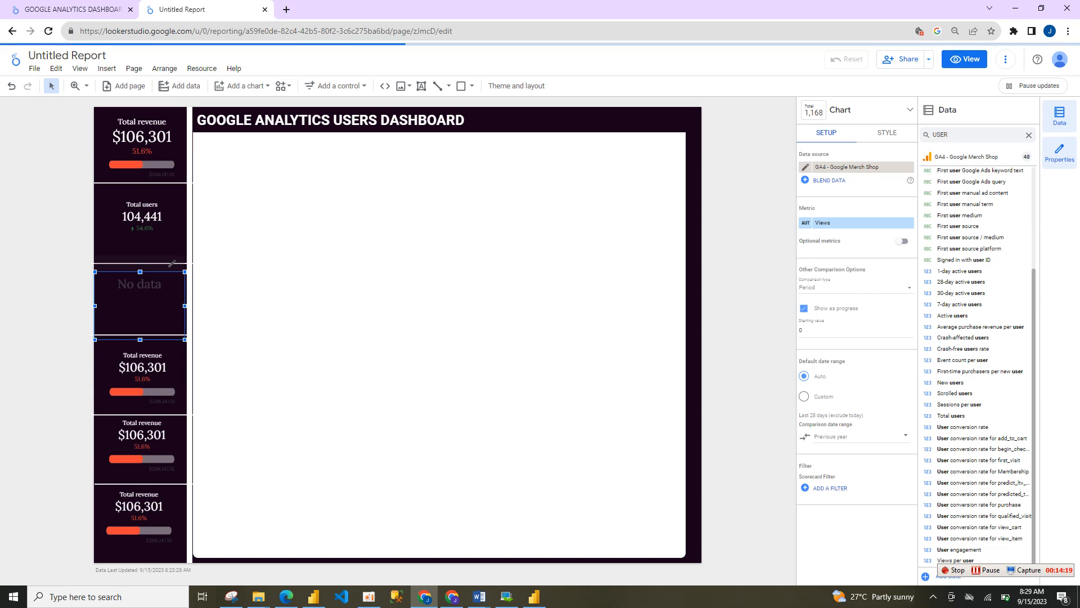
Check the example dashboard's metric order and change the fourth sidebar scorecard's metric to Sessions.
{"action": "left_click", "coordinate": [142, 378]}
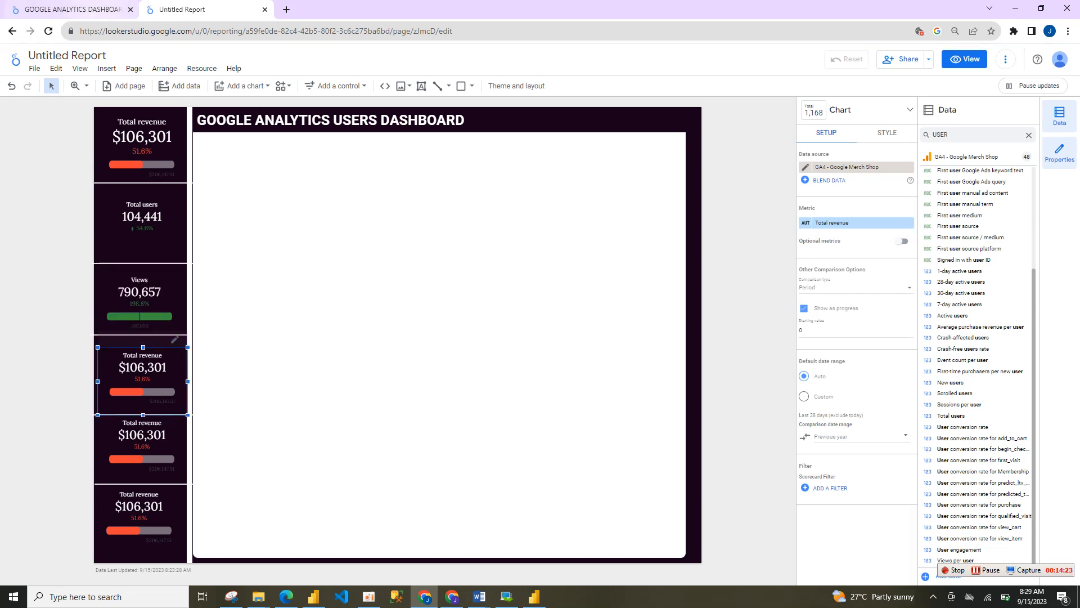
{"action": "left_click", "coordinate": [72, 10]}
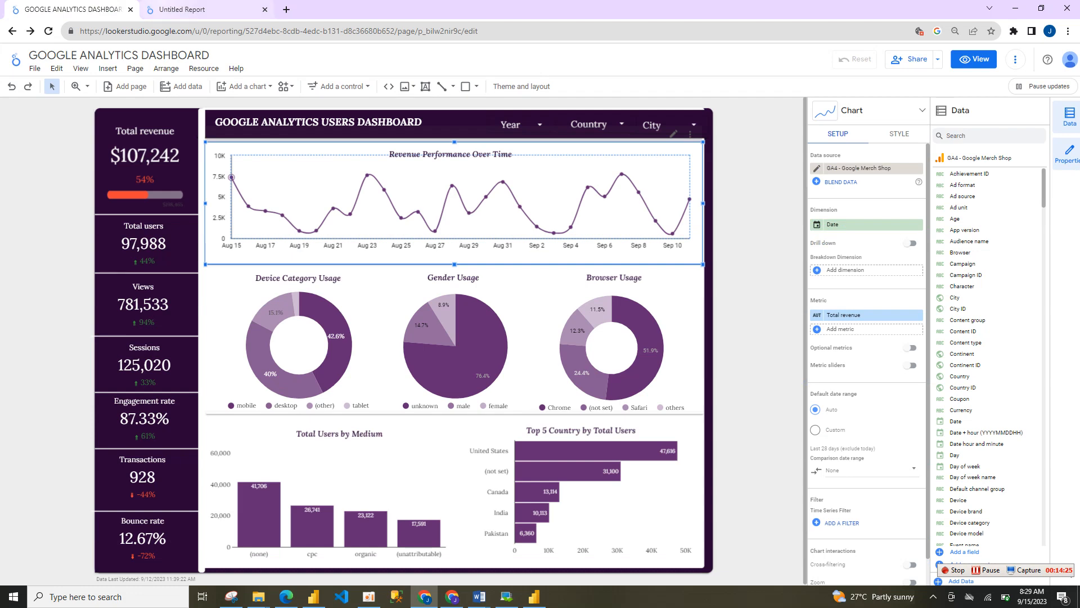
{"action": "left_click", "coordinate": [202, 10]}
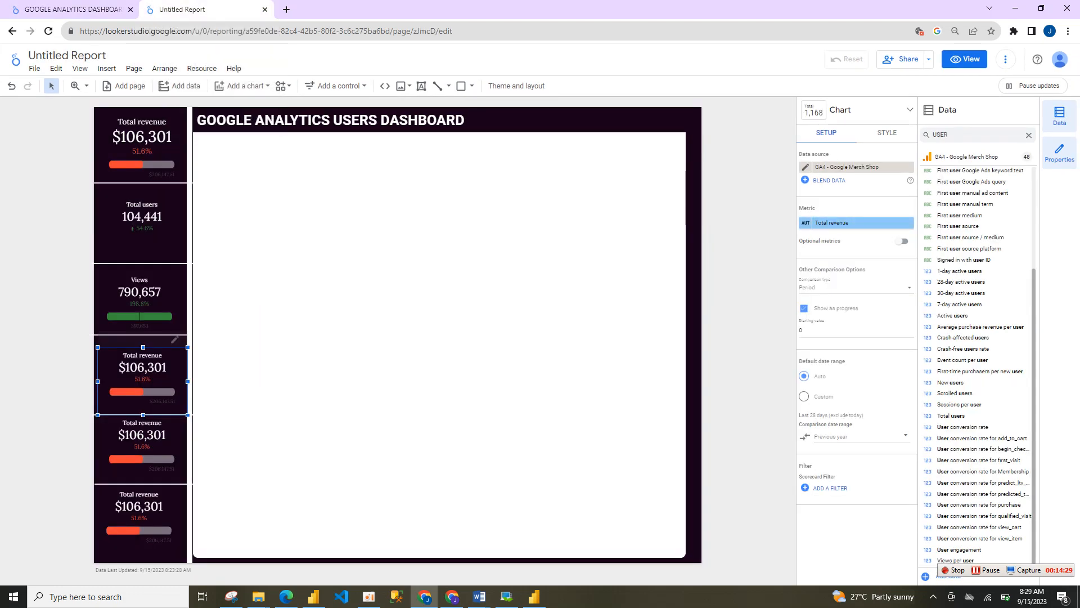
{"action": "left_click", "coordinate": [855, 222]}
{"action": "type", "text": "S"}
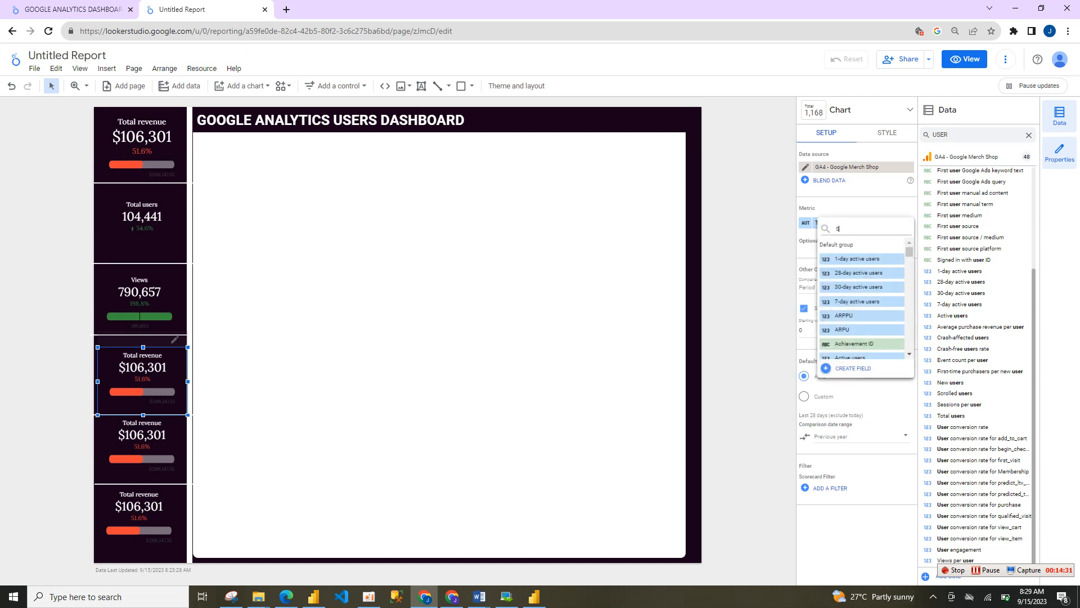
{"action": "type", "text": "ESS"}
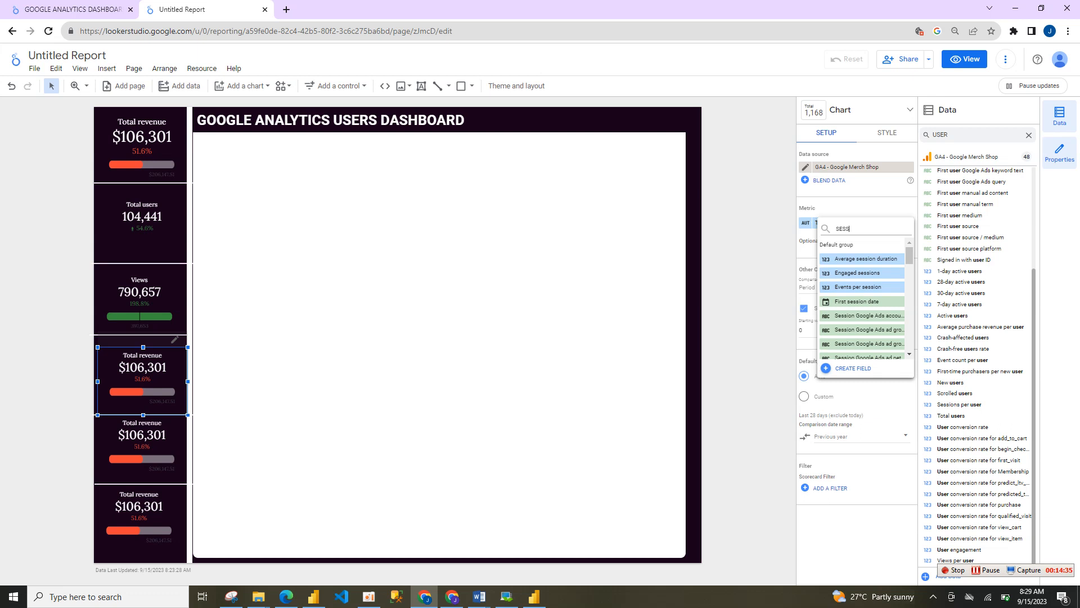
{"action": "scroll", "coordinate": [861, 337], "scroll_direction": "down", "scroll_amount": 5}
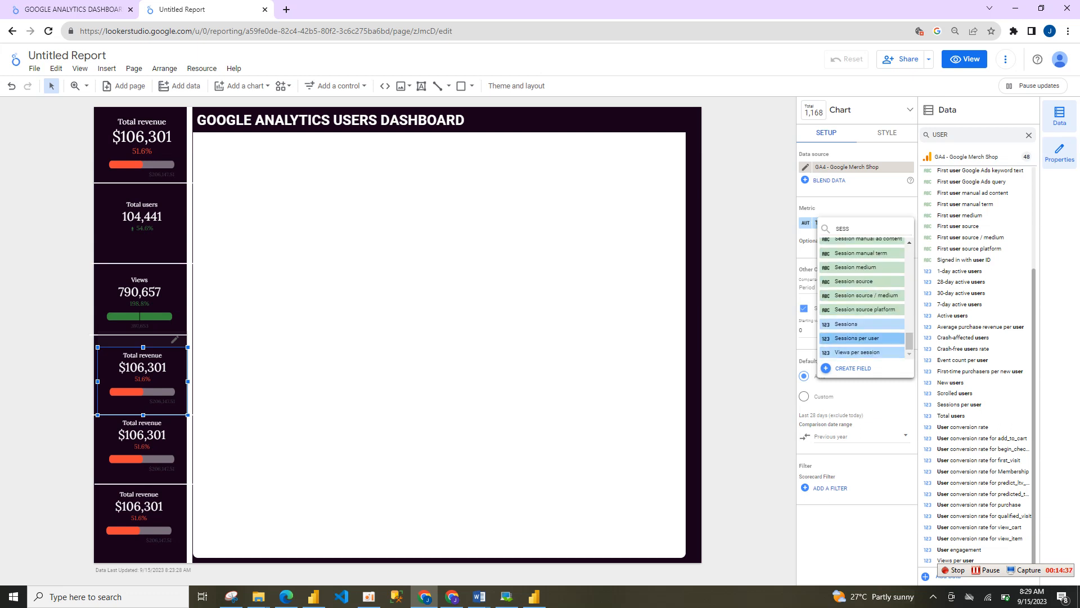
{"action": "left_click", "coordinate": [860, 324]}
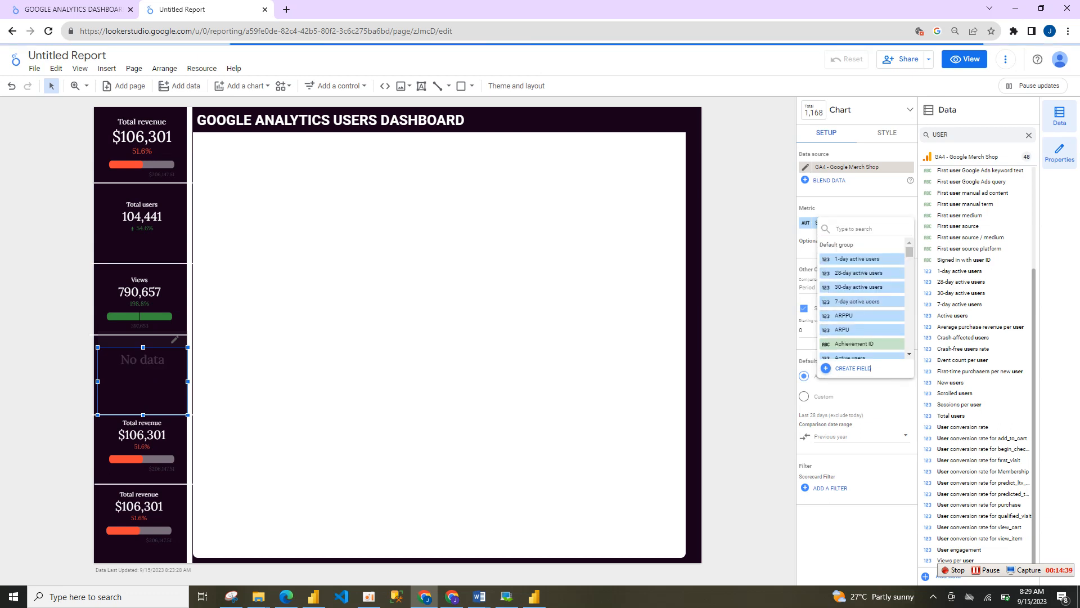
Change the fifth sidebar scorecard's metric to Engagement rate.
{"action": "left_click", "coordinate": [141, 445]}
{"action": "left_click", "coordinate": [142, 445]}
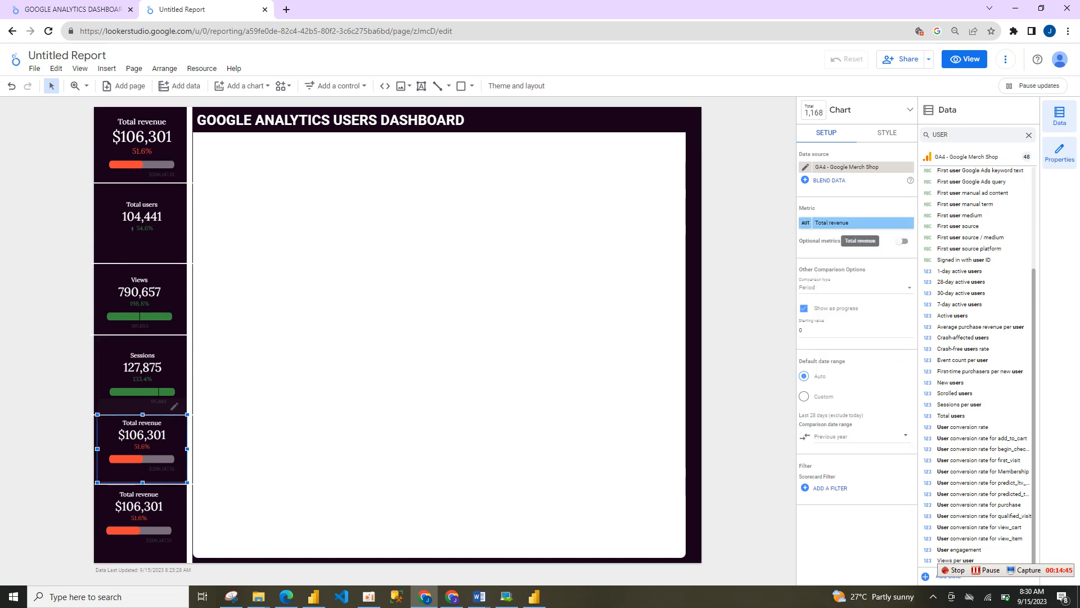
{"action": "left_click", "coordinate": [844, 222]}
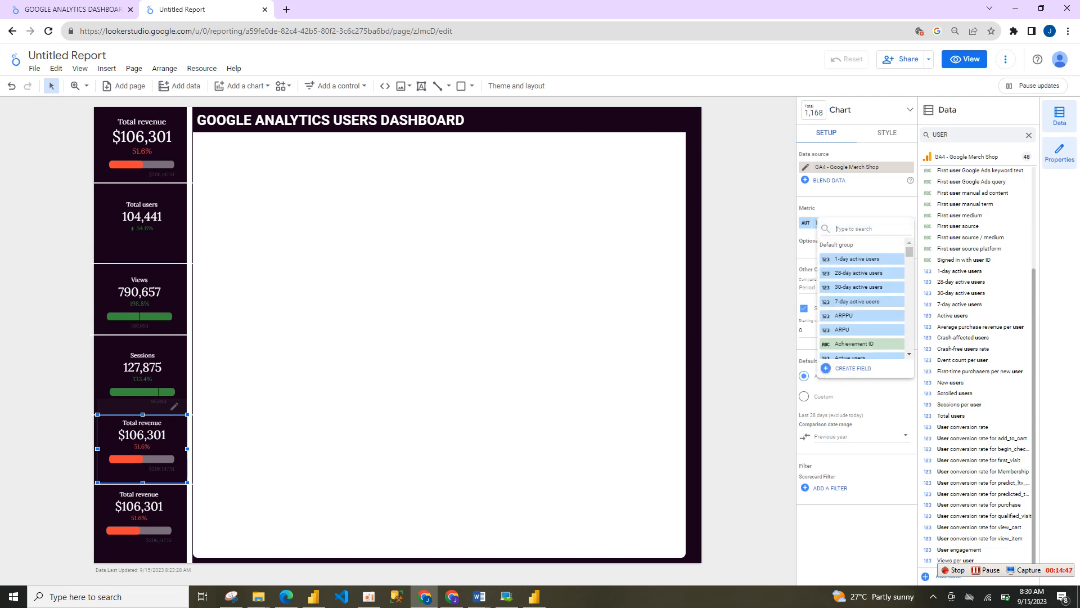
{"action": "type", "text": "ENGA"}
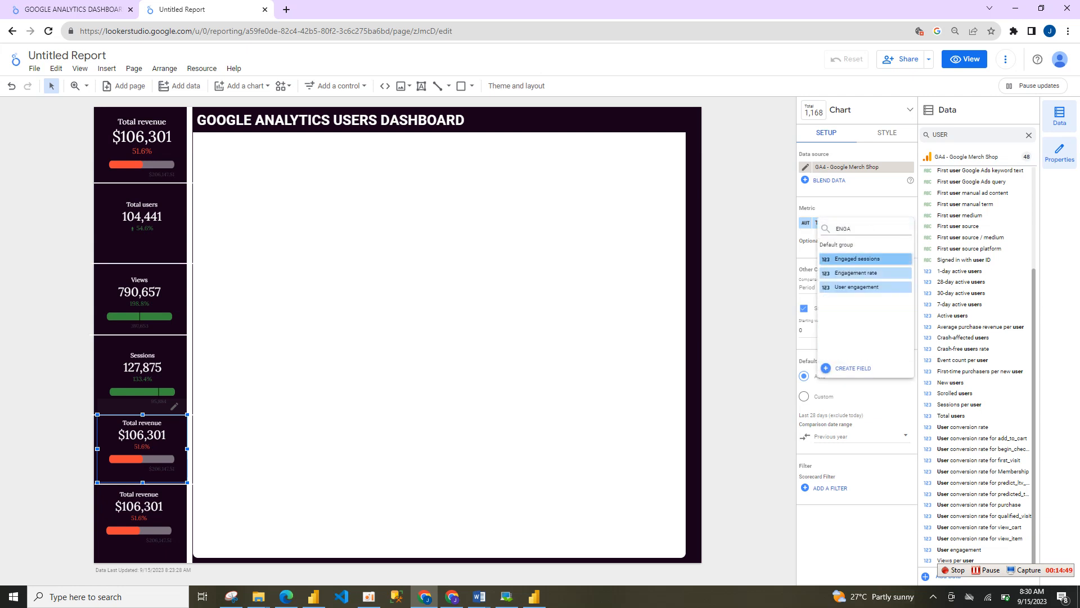
{"action": "key", "text": "Down"}
{"action": "left_click", "coordinate": [866, 273]}
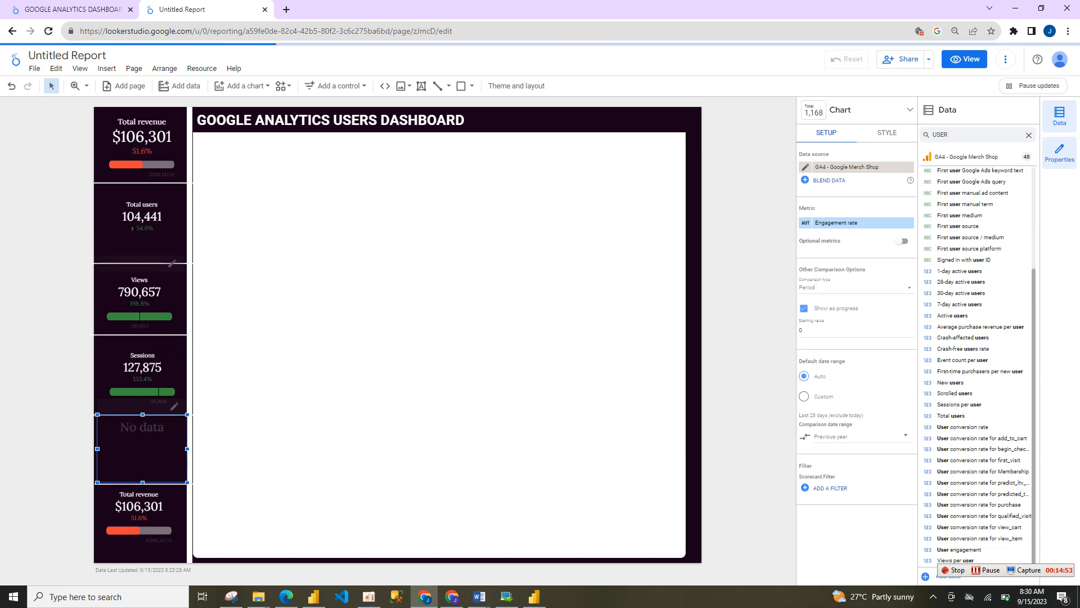
Turn off Show as progress for the Views, Sessions and Engagement rate scorecards.
{"action": "left_click", "coordinate": [142, 231]}
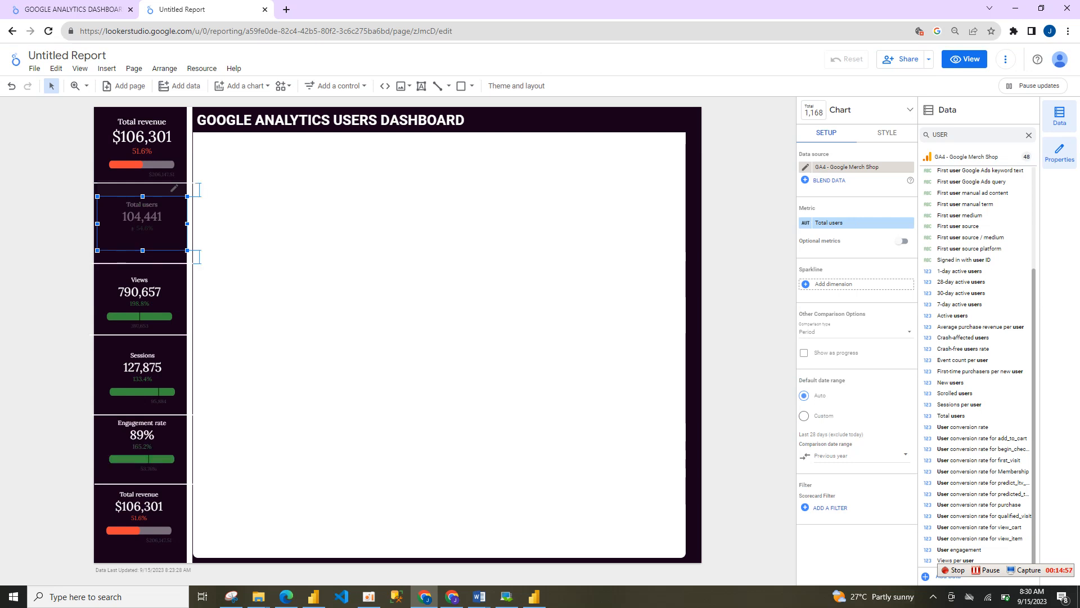
{"action": "left_click", "coordinate": [139, 305]}
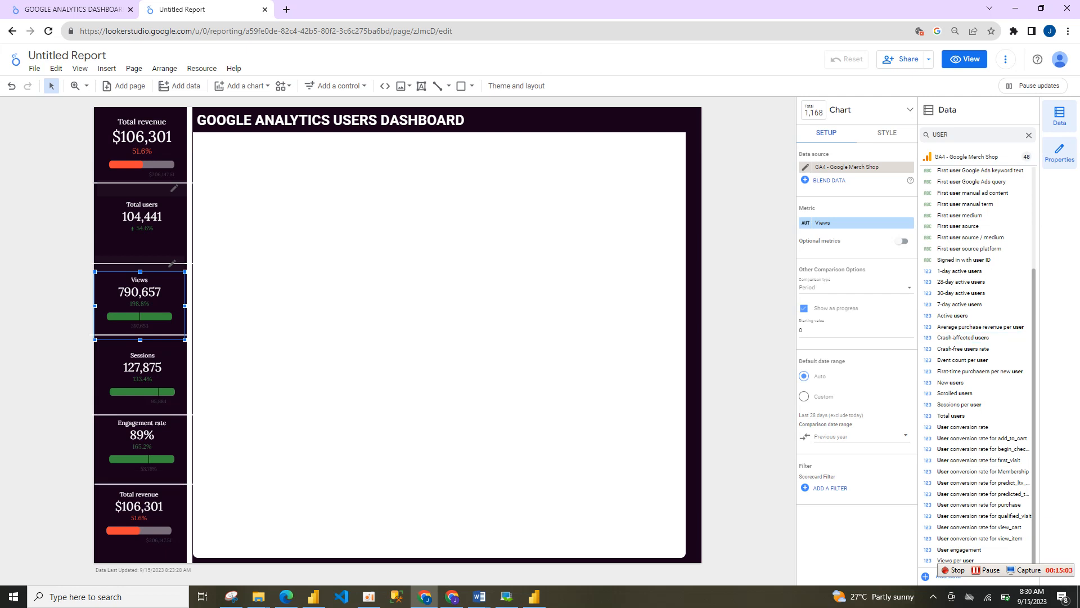
{"action": "left_click", "coordinate": [804, 308]}
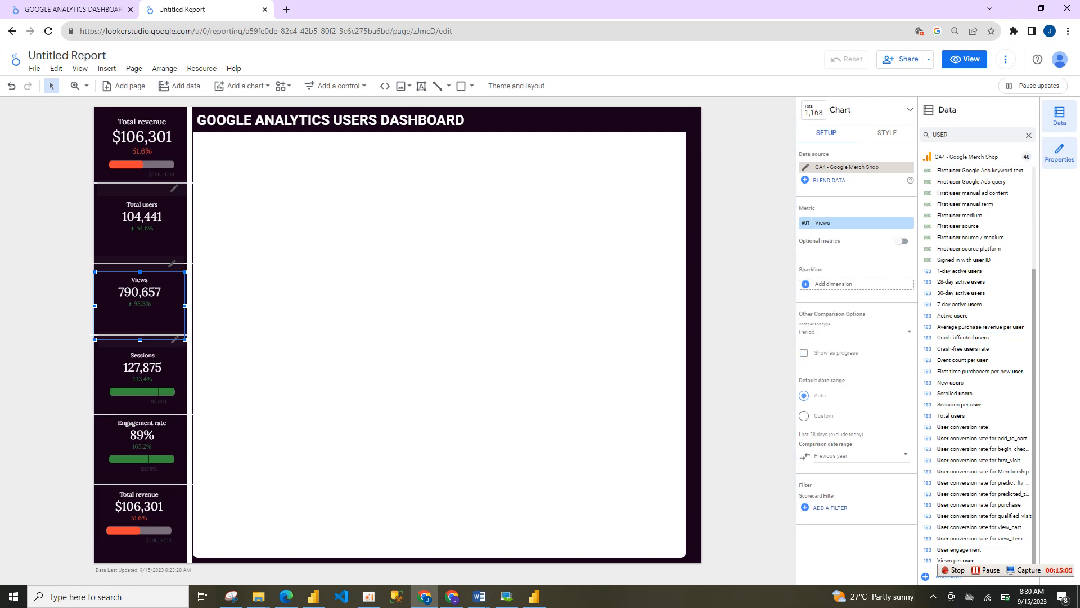
{"action": "left_click", "coordinate": [142, 371]}
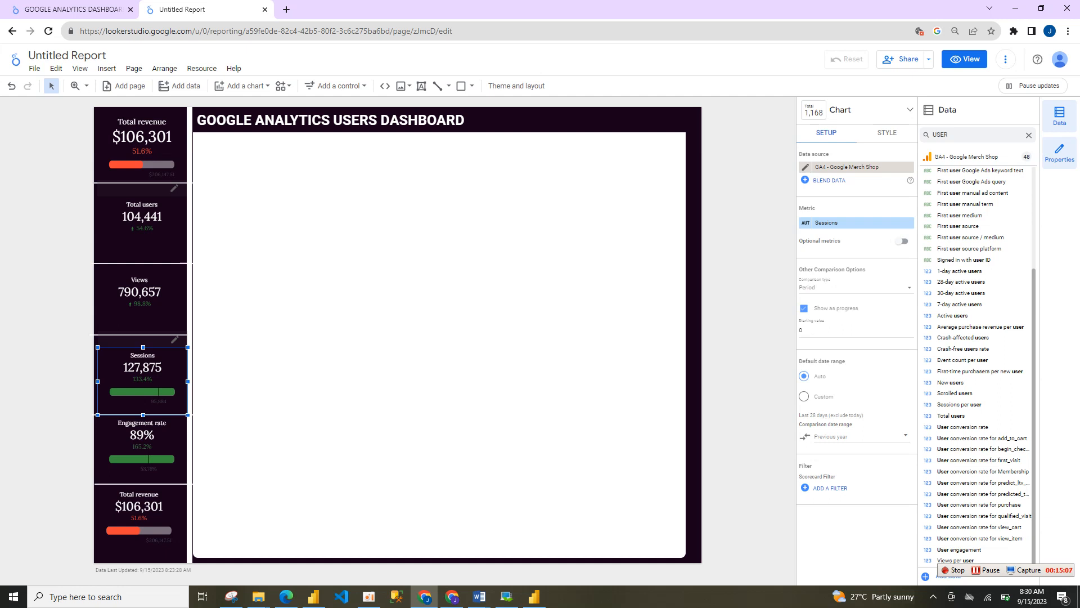
{"action": "left_click", "coordinate": [804, 307]}
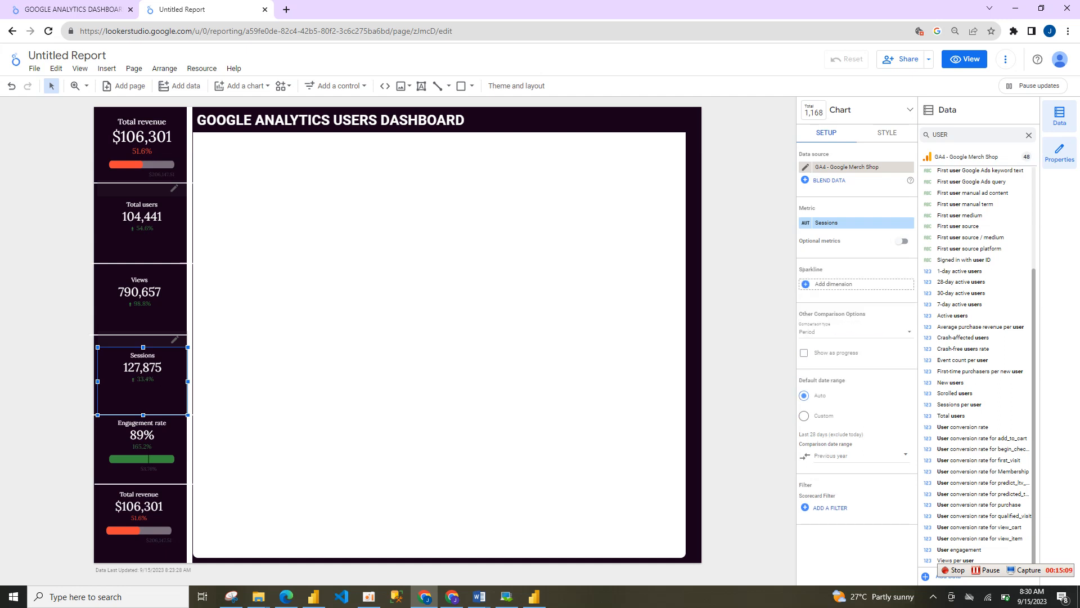
{"action": "left_click", "coordinate": [142, 442]}
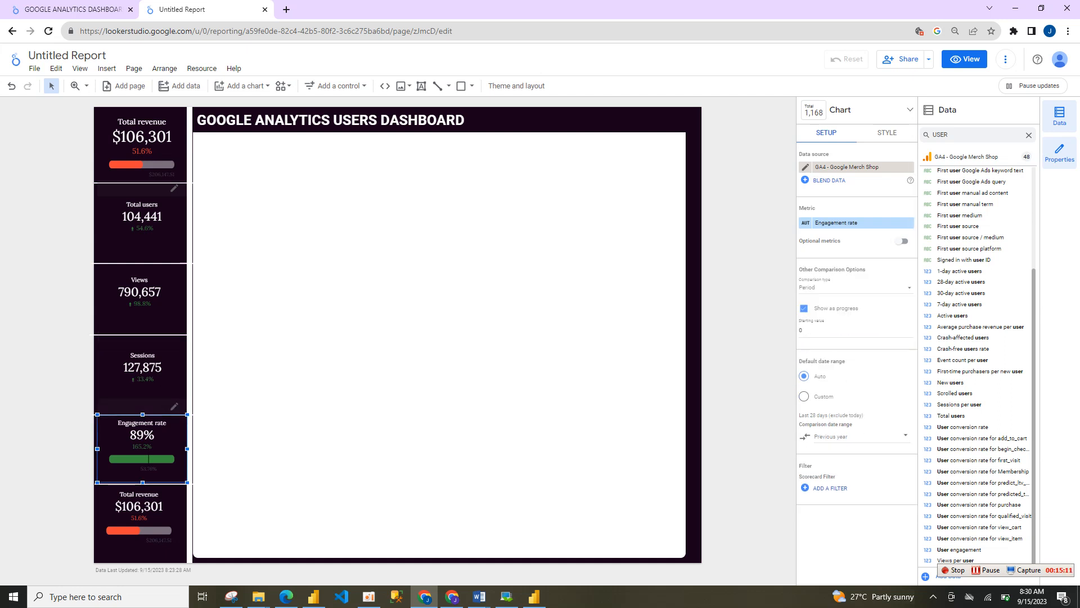
{"action": "left_click", "coordinate": [804, 308]}
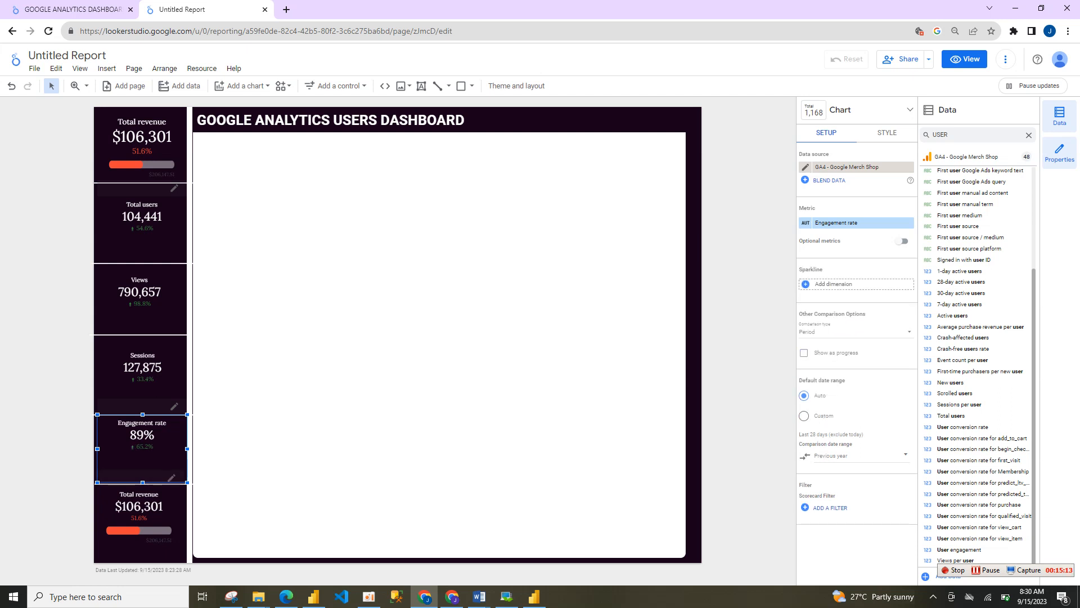
Turn off Show as progress on the sixth sidebar scorecard and change its metric to Bounce rate.
{"action": "left_click", "coordinate": [139, 520]}
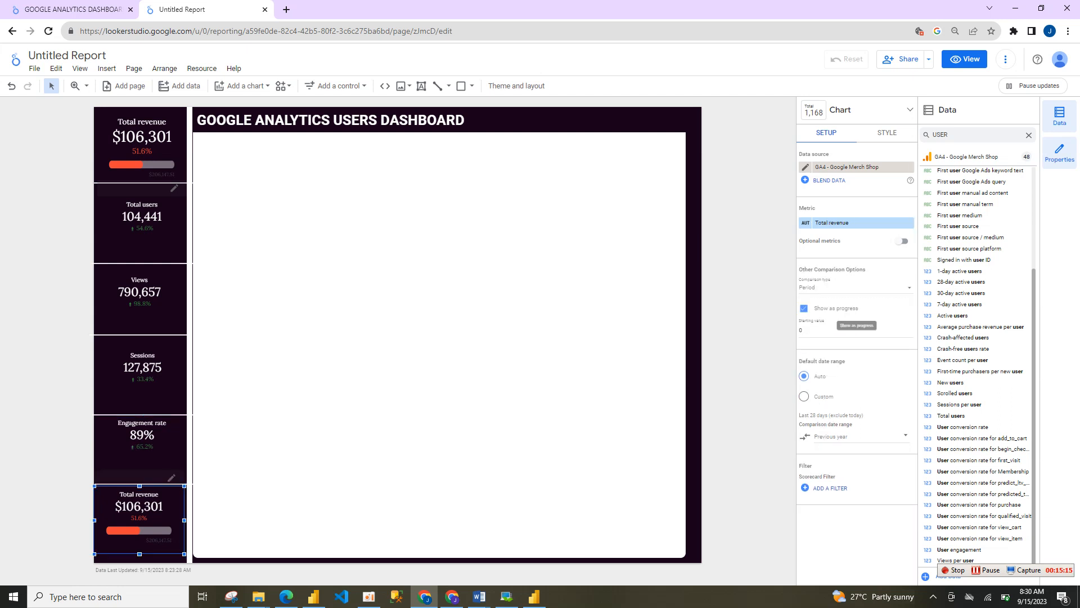
{"action": "left_click", "coordinate": [804, 308]}
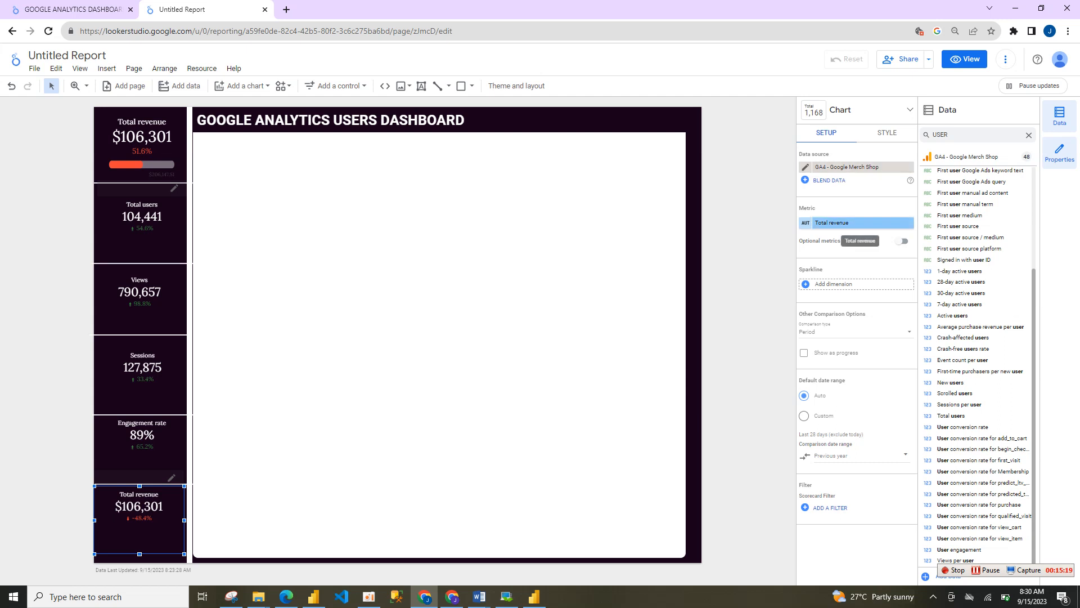
{"action": "left_click", "coordinate": [850, 223]}
{"action": "type", "text": "BOU"}
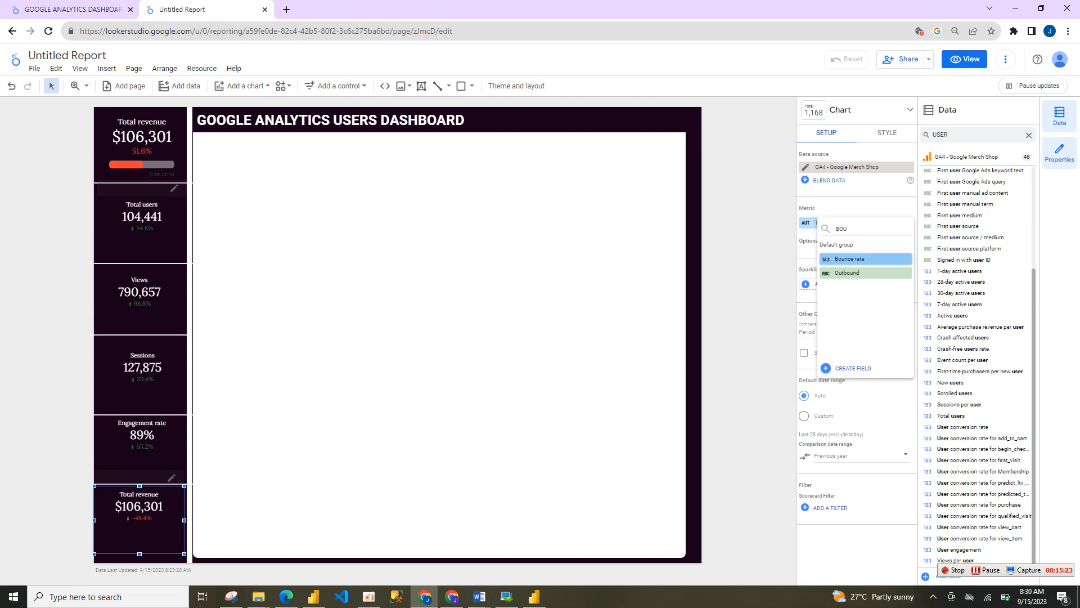
{"action": "left_click", "coordinate": [865, 258]}
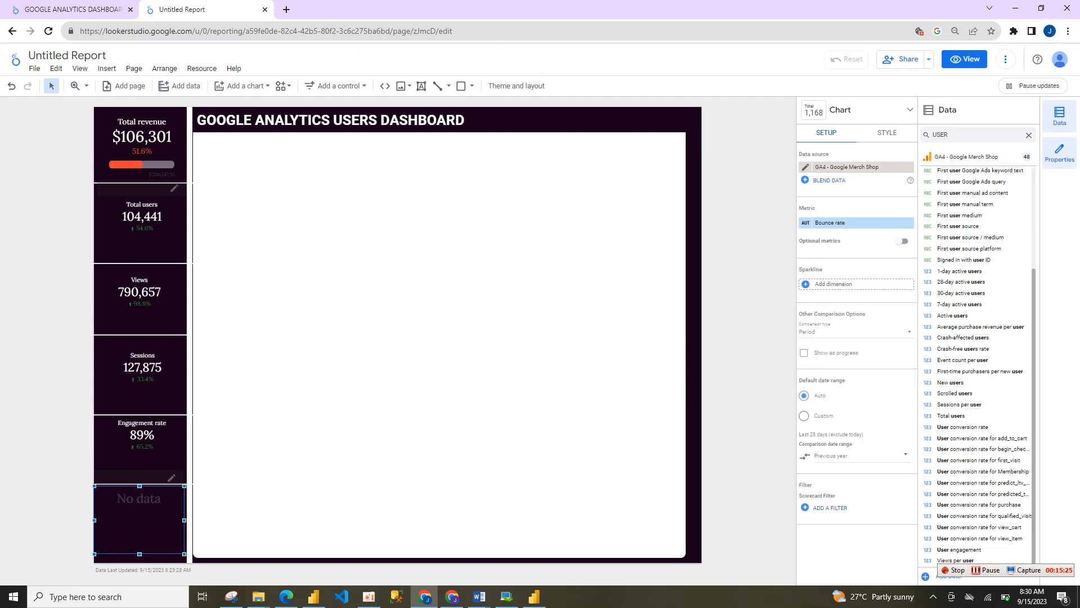
Shorten the Bounce rate scorecard slightly and set the label font size of the five sidebar scorecards below Total revenue to 28px.
{"action": "mouse_move", "coordinate": [140, 554]}
{"action": "left_mouse_down"}
{"action": "mouse_move", "coordinate": [139, 529]}
{"action": "mouse_move", "coordinate": [140, 544]}
{"action": "left_mouse_up"}
{"action": "left_click", "coordinate": [143, 450]}
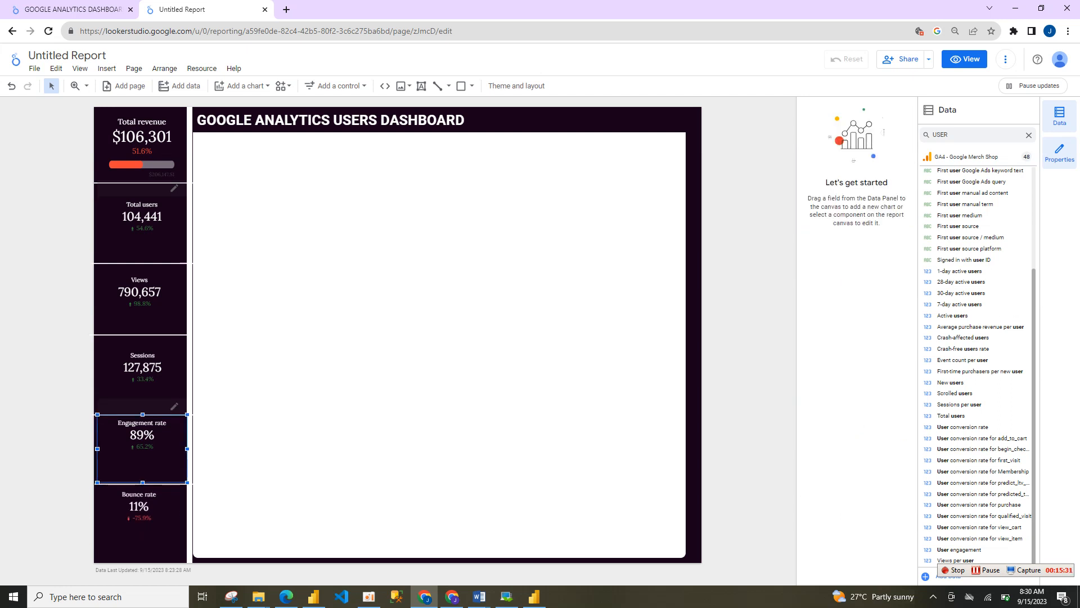
{"action": "left_click", "coordinate": [140, 513], "text": "ctrl"}
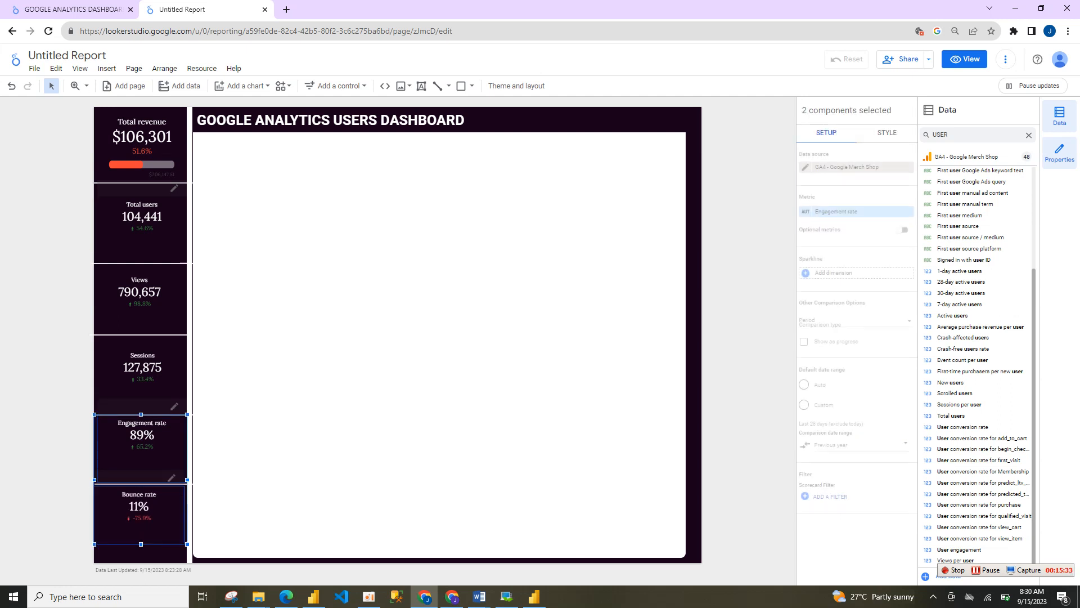
{"action": "left_click", "coordinate": [142, 374], "text": "ctrl"}
{"action": "left_click", "coordinate": [139, 301], "text": "ctrl"}
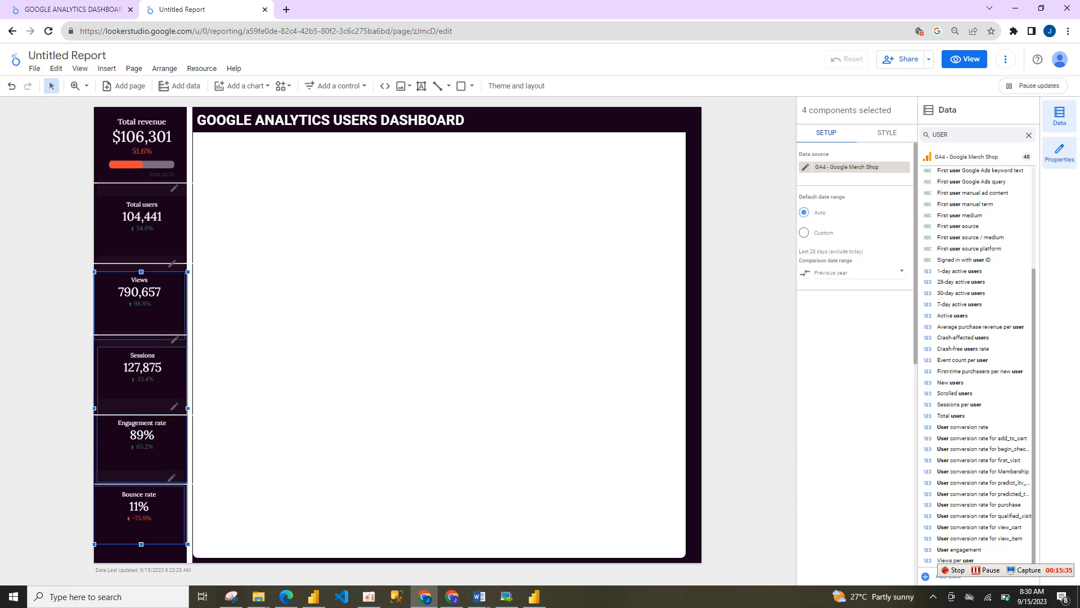
{"action": "left_click", "coordinate": [141, 225], "text": "ctrl"}
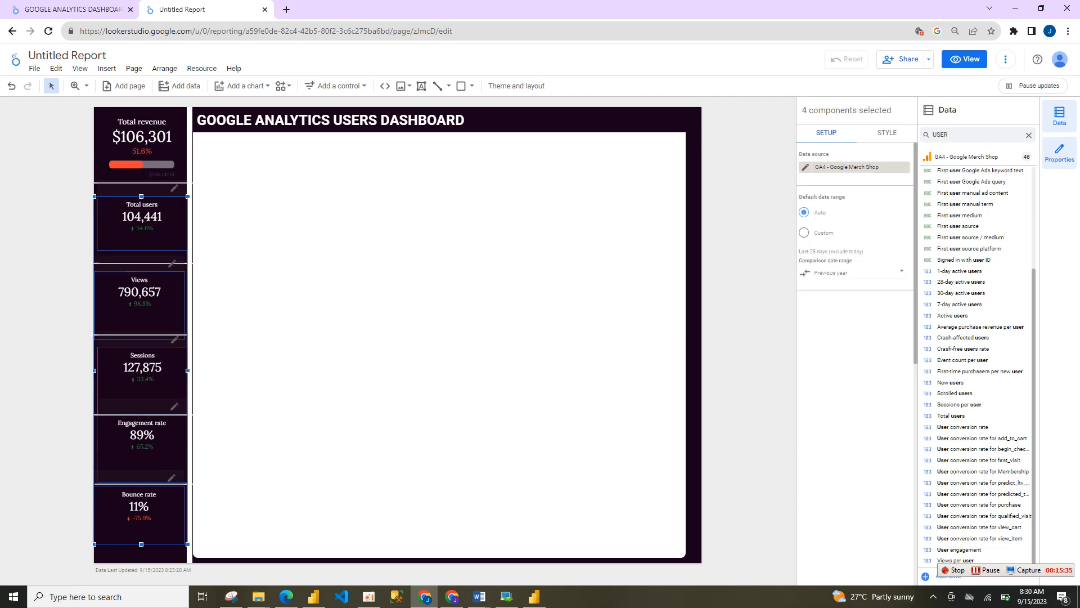
{"action": "left_click", "coordinate": [898, 133]}
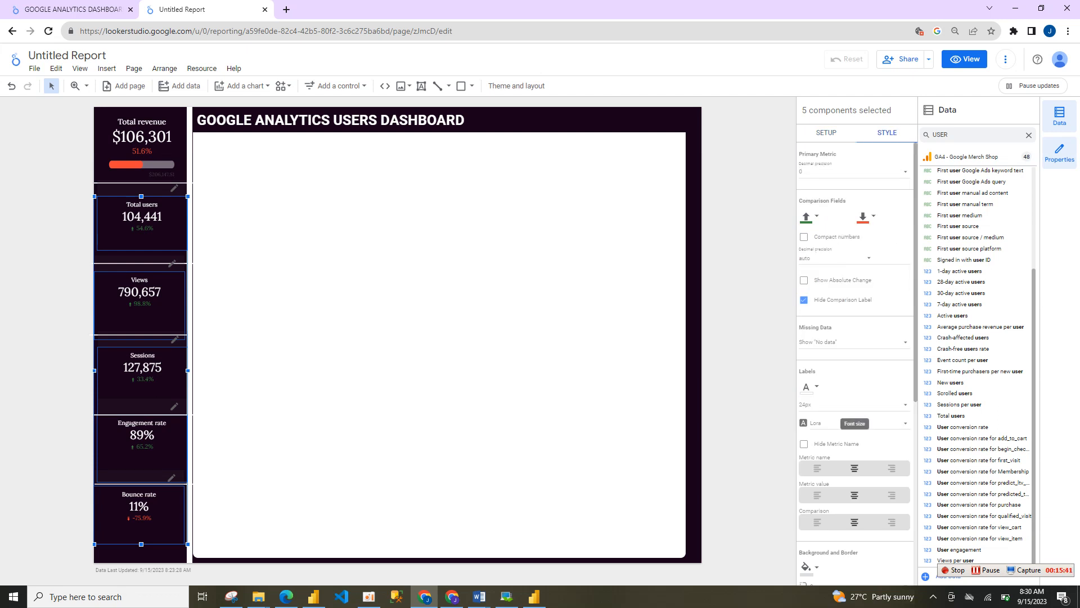
{"action": "left_click", "coordinate": [847, 403]}
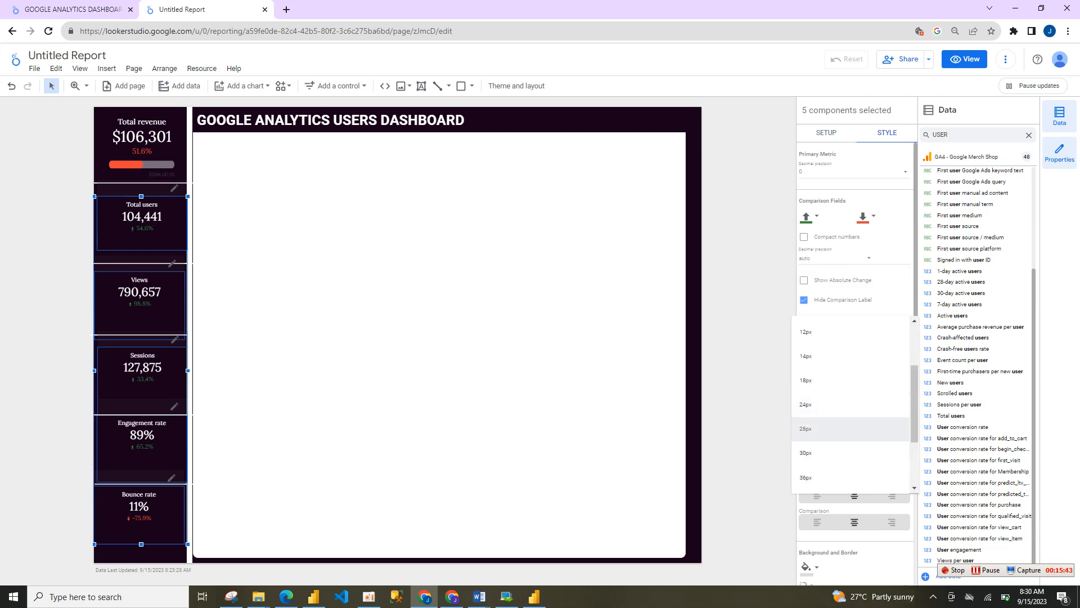
{"action": "left_click", "coordinate": [843, 428]}
{"action": "left_click", "coordinate": [540, 349]}
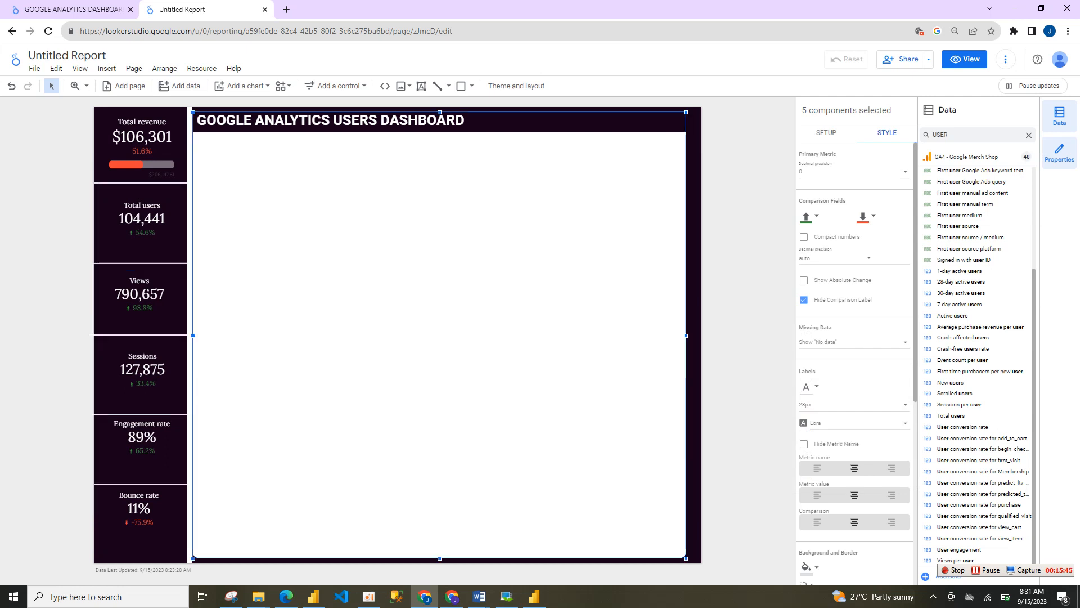
Change the metric of the duplicate Bounce rate scorecard directly below Engagement rate to Transactions.
{"action": "left_click", "coordinate": [140, 304]}
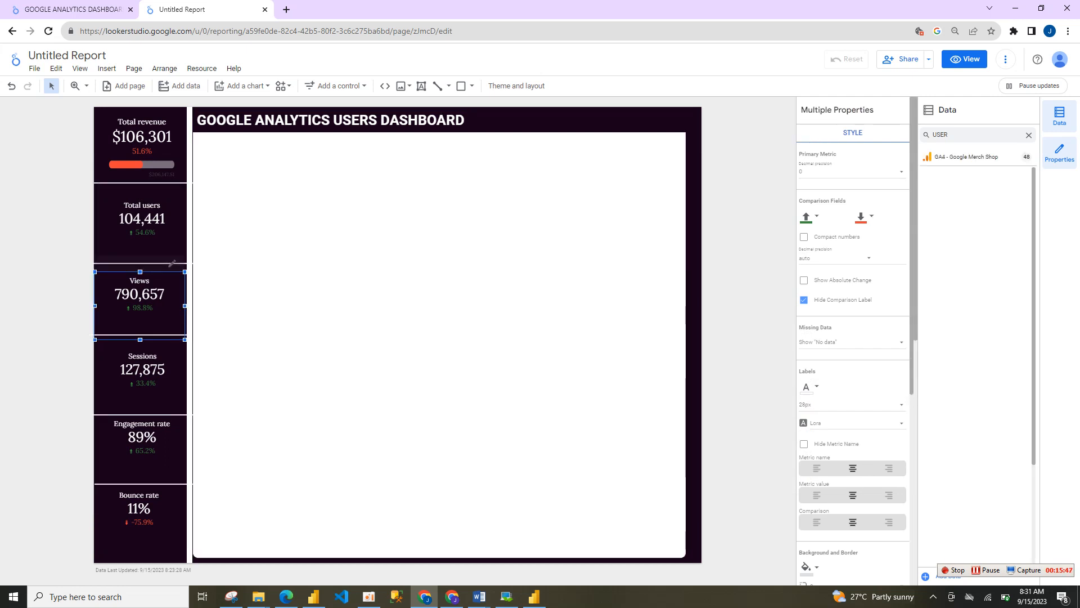
{"action": "left_click", "coordinate": [986, 570]}
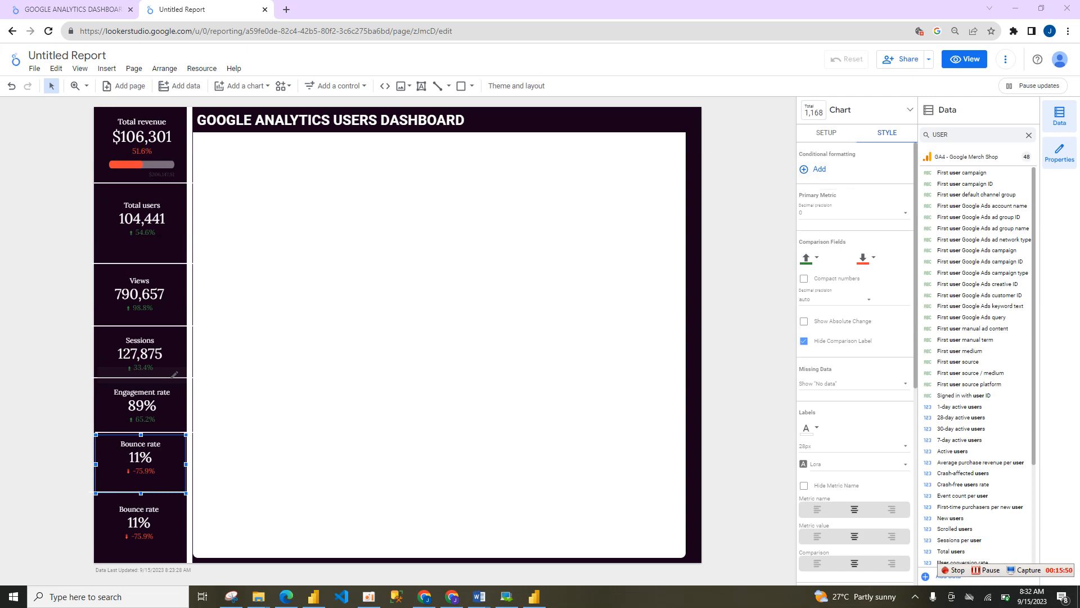
{"action": "left_click", "coordinate": [826, 133]}
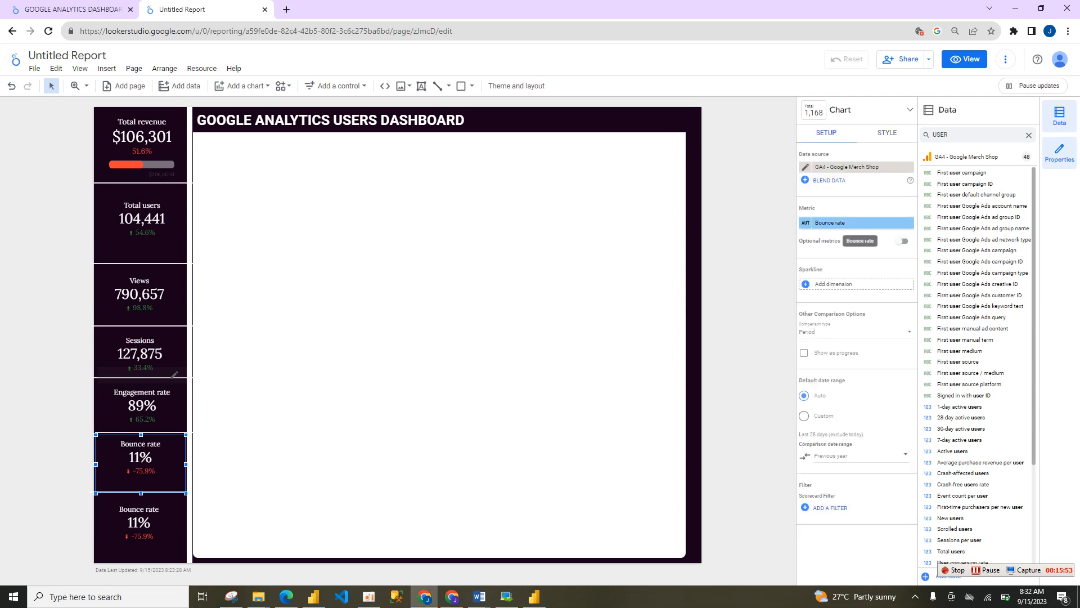
{"action": "left_click", "coordinate": [838, 222]}
{"action": "type", "text": "TRANSA"}
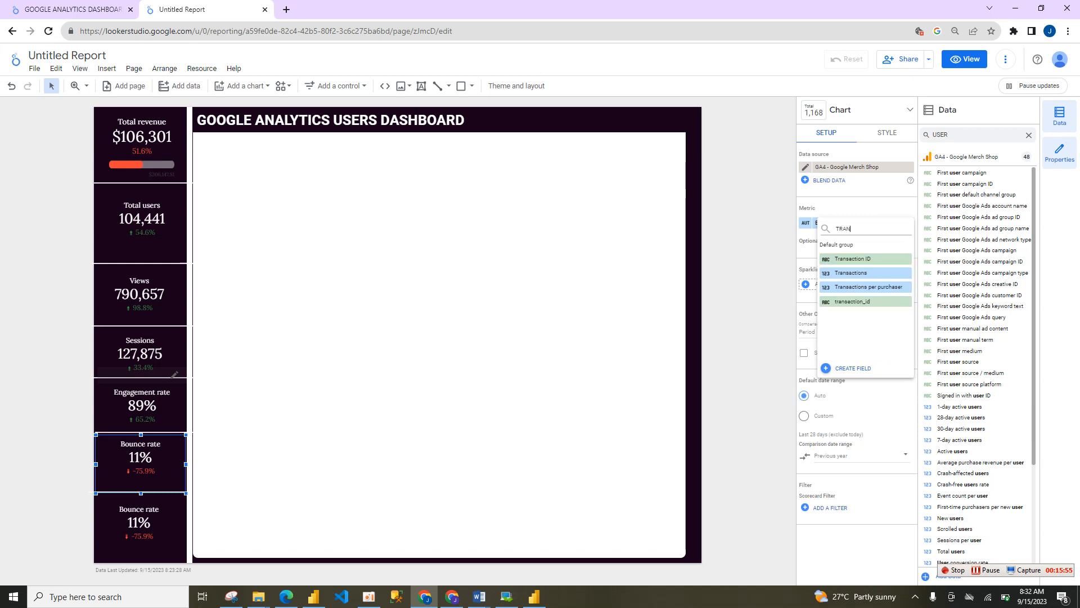
{"action": "left_click", "coordinate": [866, 273]}
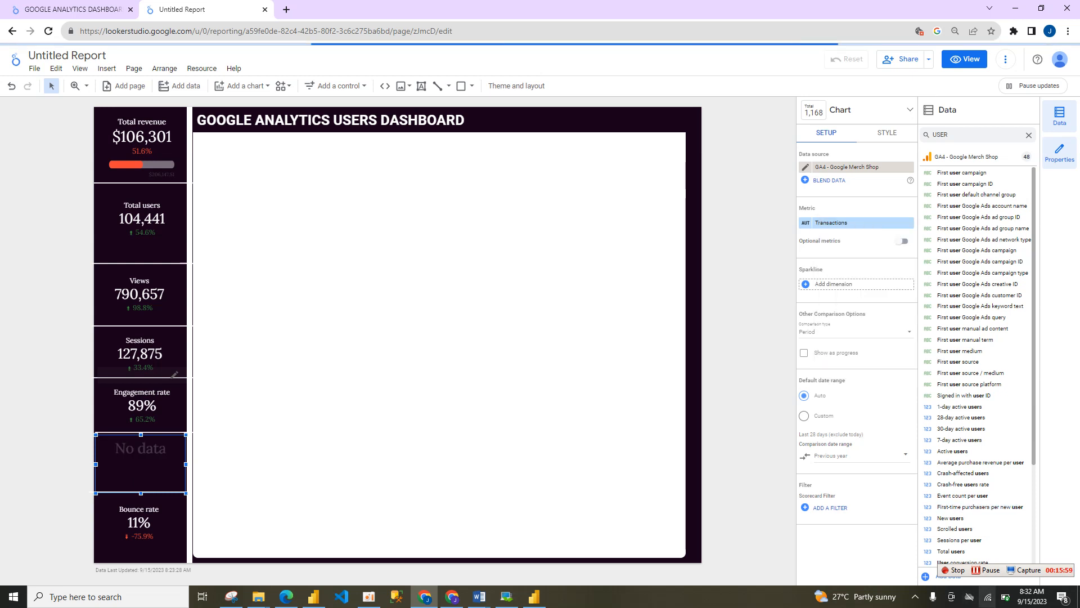
{"action": "left_click", "coordinate": [540, 326]}
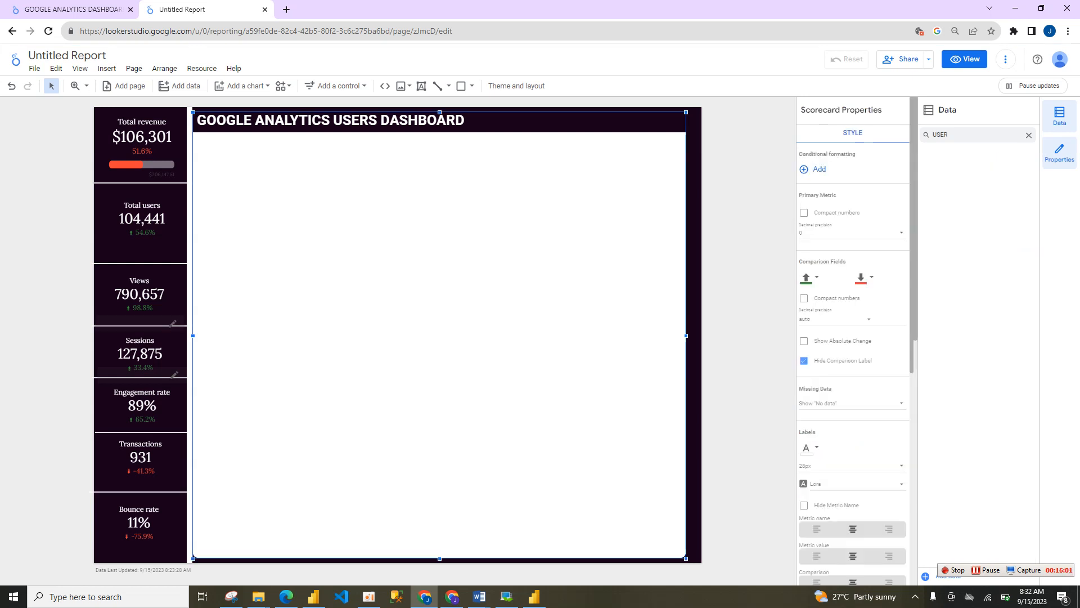
Narrow the Total users scorecard slightly and nudge the Views scorecard so both sit centred in the sidebar.
{"action": "left_click", "coordinate": [140, 297]}
{"action": "left_click", "coordinate": [142, 223]}
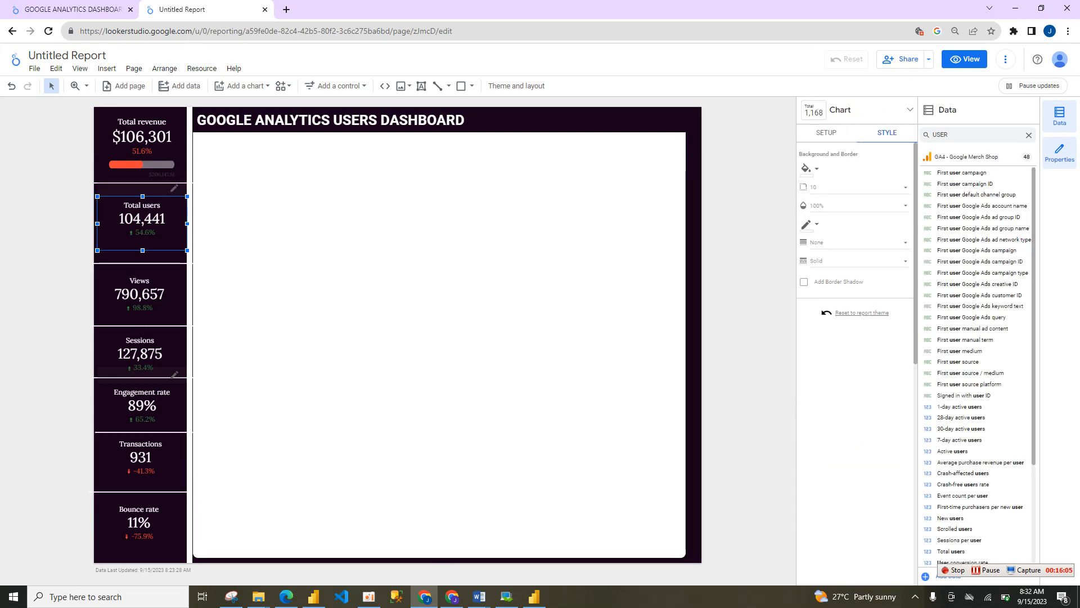
{"action": "left_click_drag", "start_coordinate": [187, 250], "coordinate": [184, 224]}
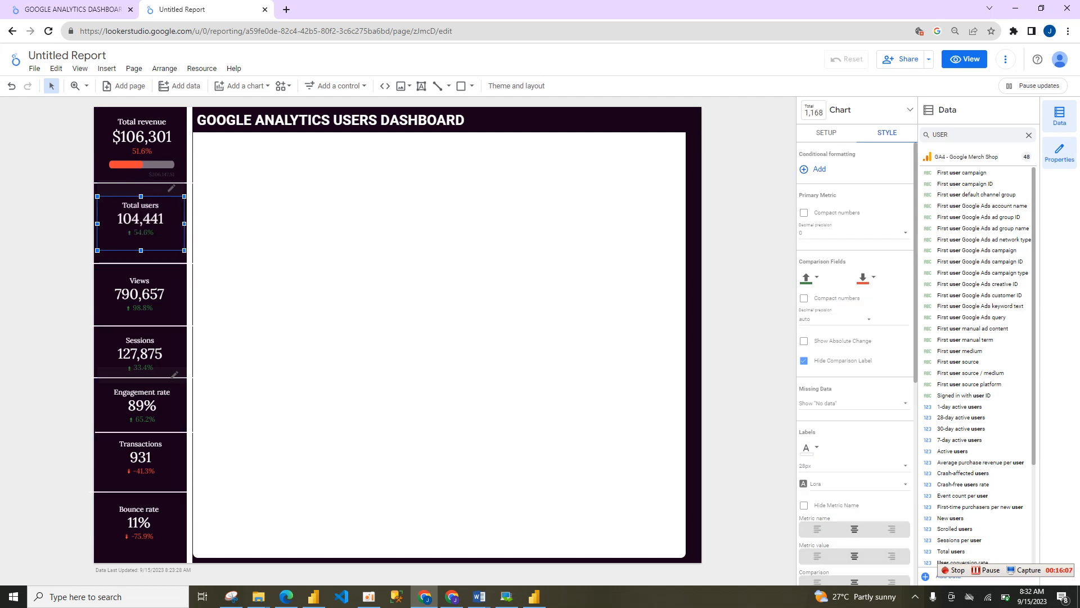
{"action": "left_click", "coordinate": [315, 248]}
{"action": "left_click", "coordinate": [147, 298]}
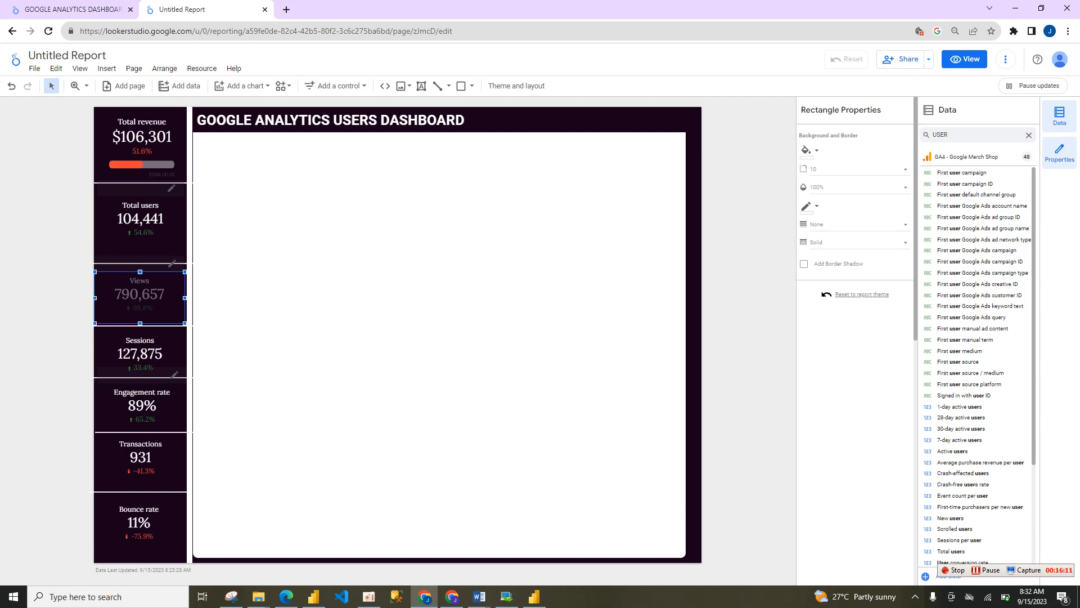
{"action": "mouse_move", "coordinate": [147, 297]}
{"action": "left_mouse_down"}
{"action": "mouse_move", "coordinate": [147, 282]}
{"action": "mouse_move", "coordinate": [149, 295]}
{"action": "left_mouse_up"}
{"action": "left_click", "coordinate": [304, 307]}
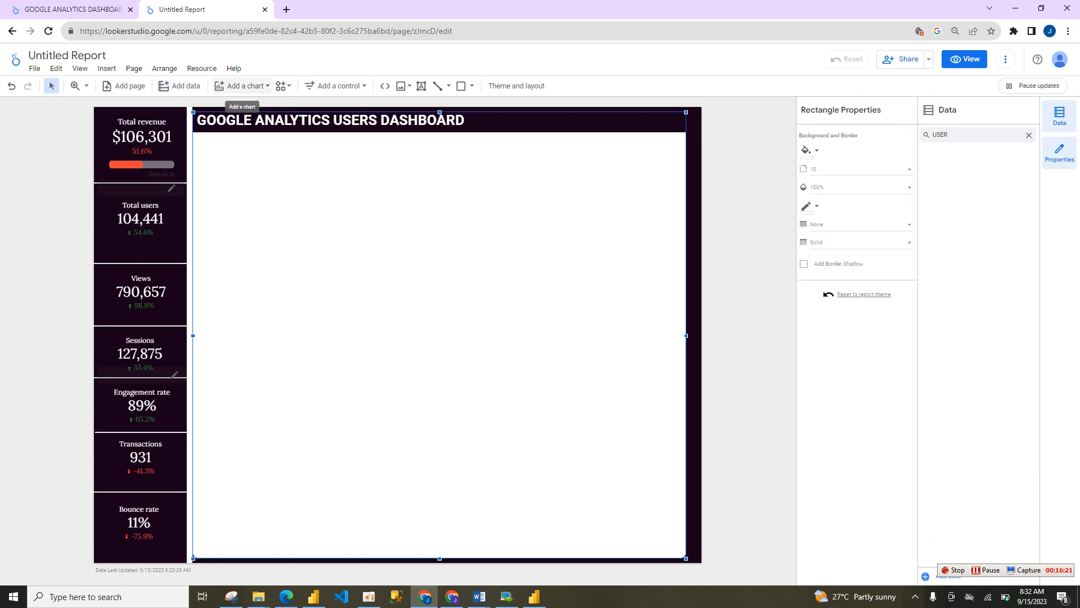
Add a time series chart, make it wider and shorter, and place it near the top of the white panel.
{"action": "left_click", "coordinate": [248, 86]}
{"action": "left_click", "coordinate": [263, 293]}
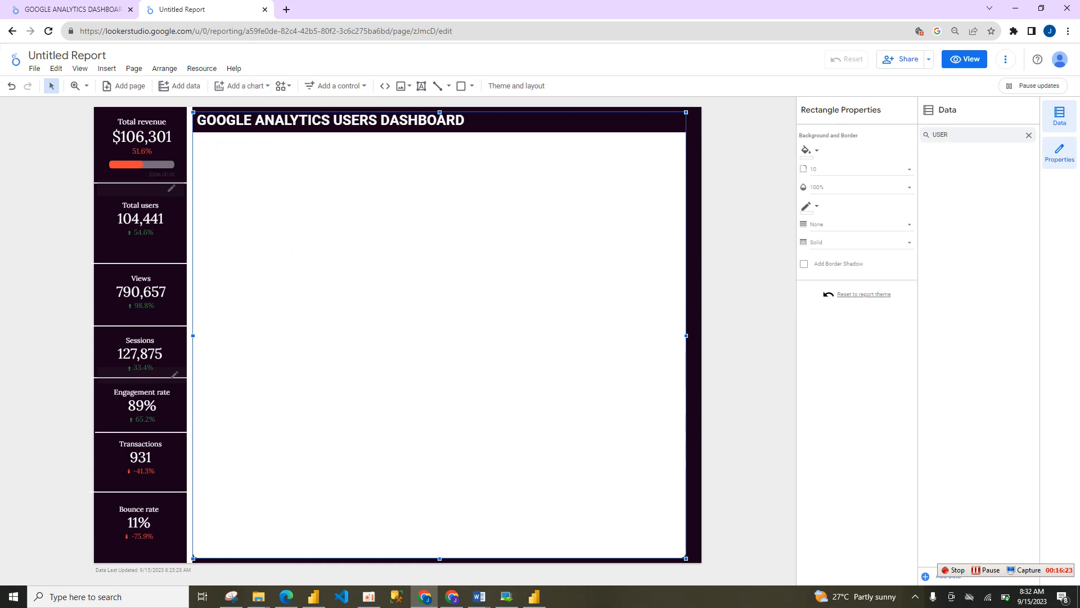
{"action": "left_click", "coordinate": [242, 86]}
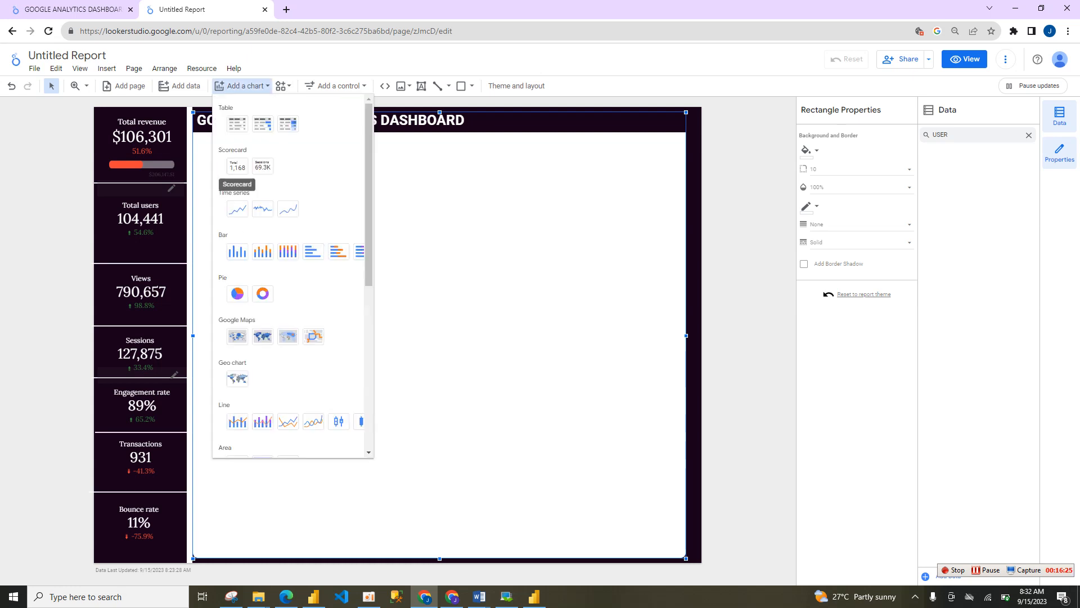
{"action": "left_click", "coordinate": [236, 247]}
{"action": "left_click", "coordinate": [254, 206]}
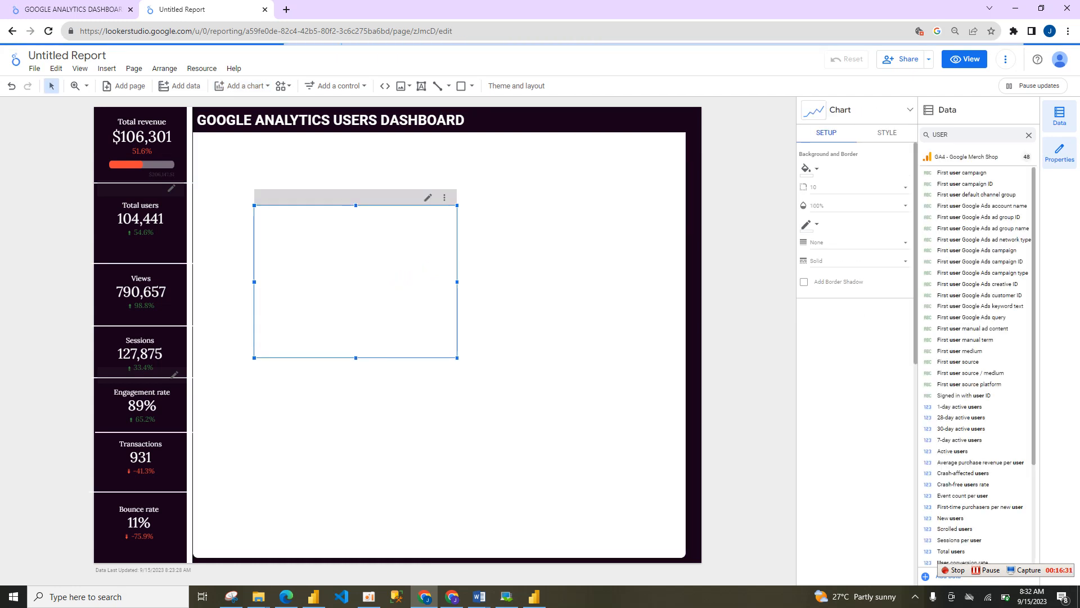
{"action": "left_click_drag", "start_coordinate": [457, 357], "coordinate": [592, 327]}
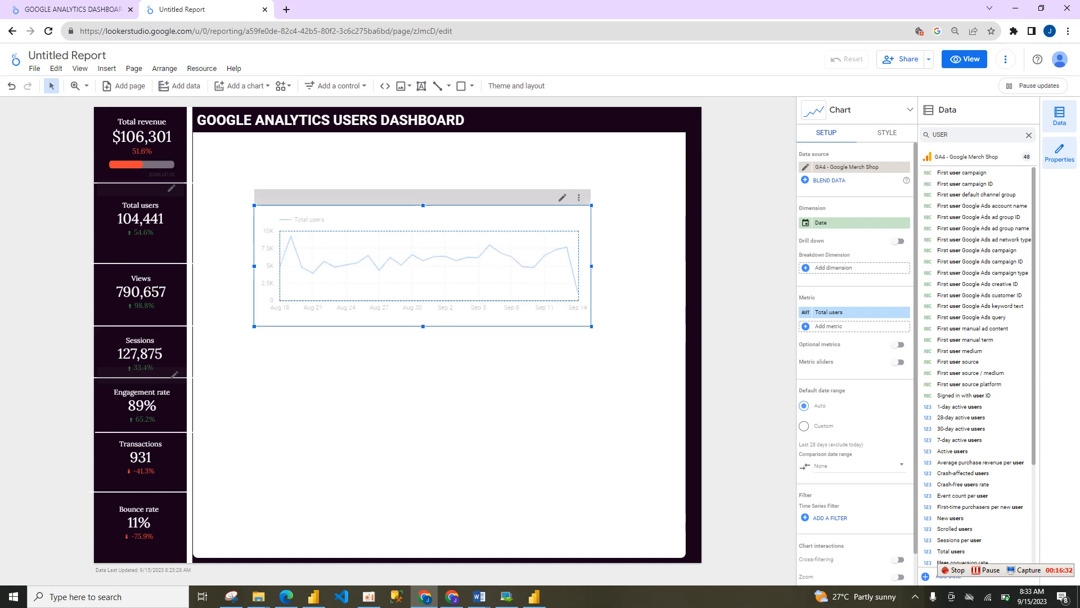
{"action": "left_click_drag", "start_coordinate": [423, 266], "coordinate": [390, 218]}
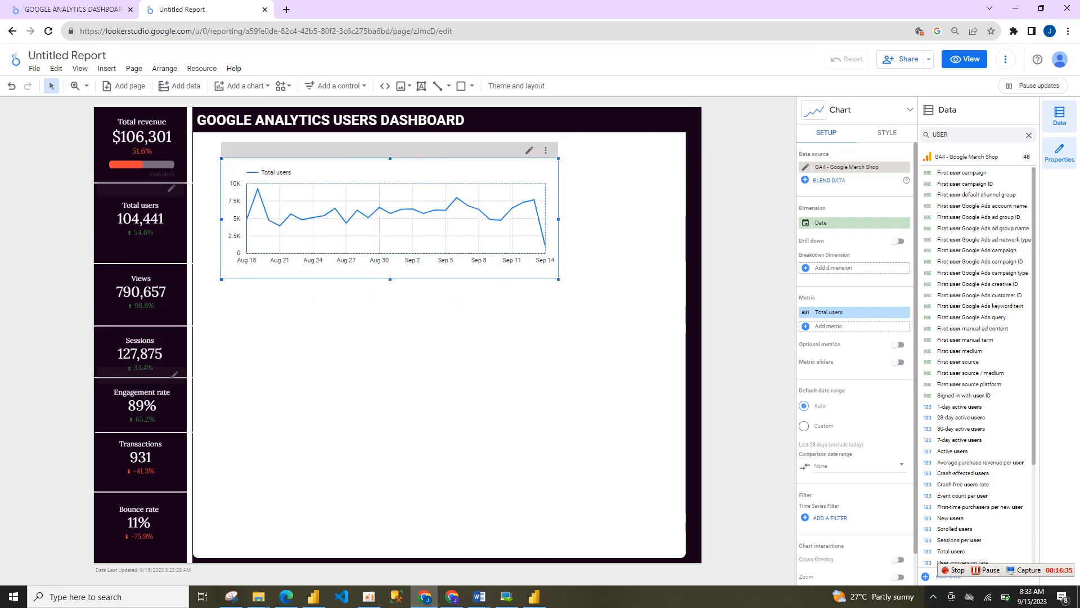
Change the time series chart's metric to Total revenue and stretch the chart across nearly the full width of the white panel.
{"action": "left_click", "coordinate": [833, 312]}
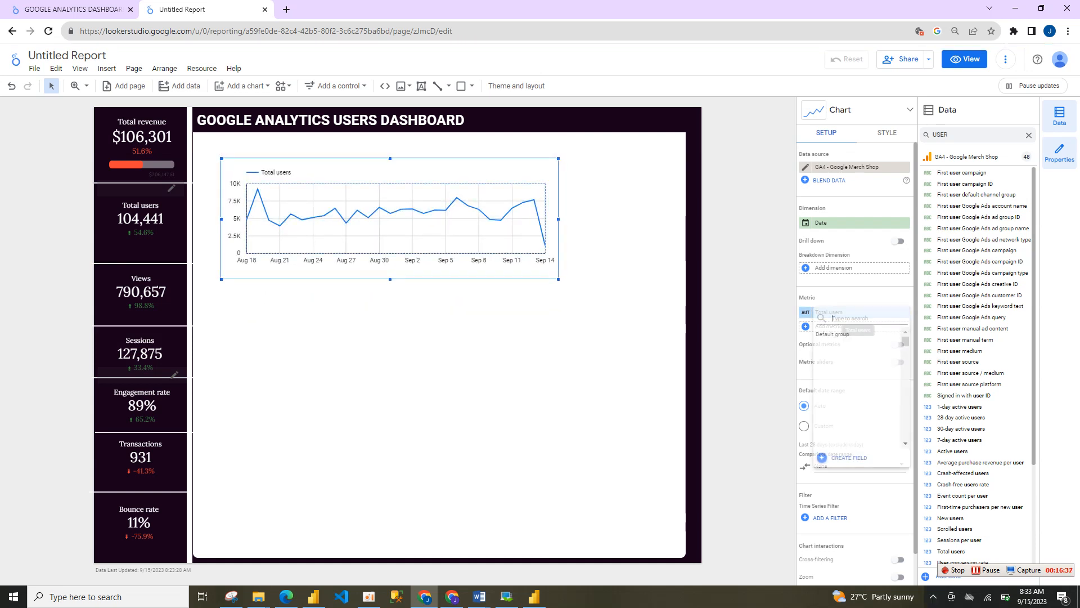
{"action": "type", "text": "REVEN"}
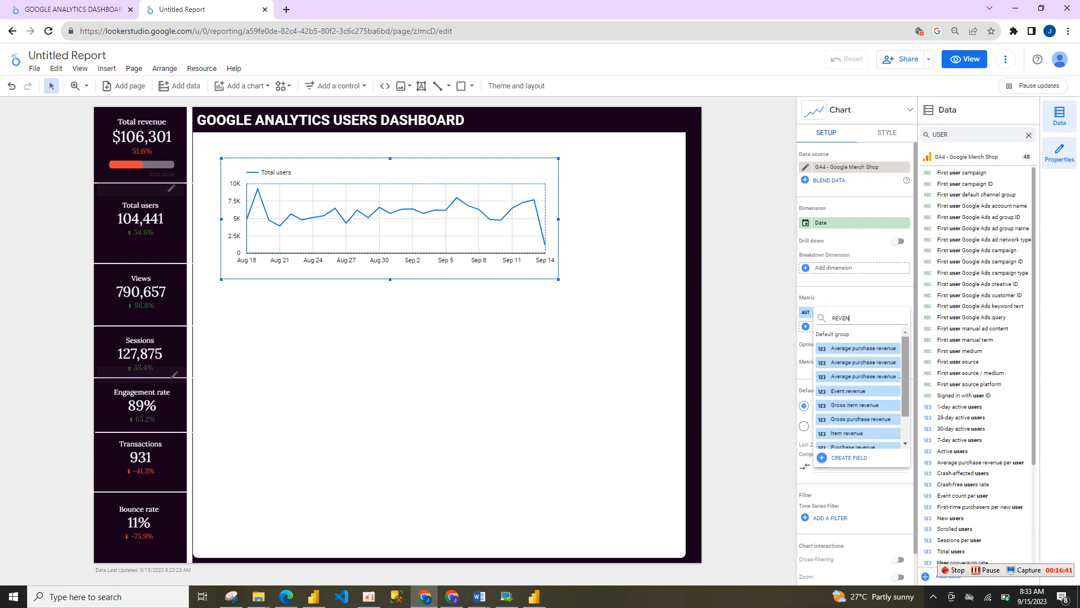
{"action": "scroll", "coordinate": [858, 388], "scroll_direction": "down", "scroll_amount": 2}
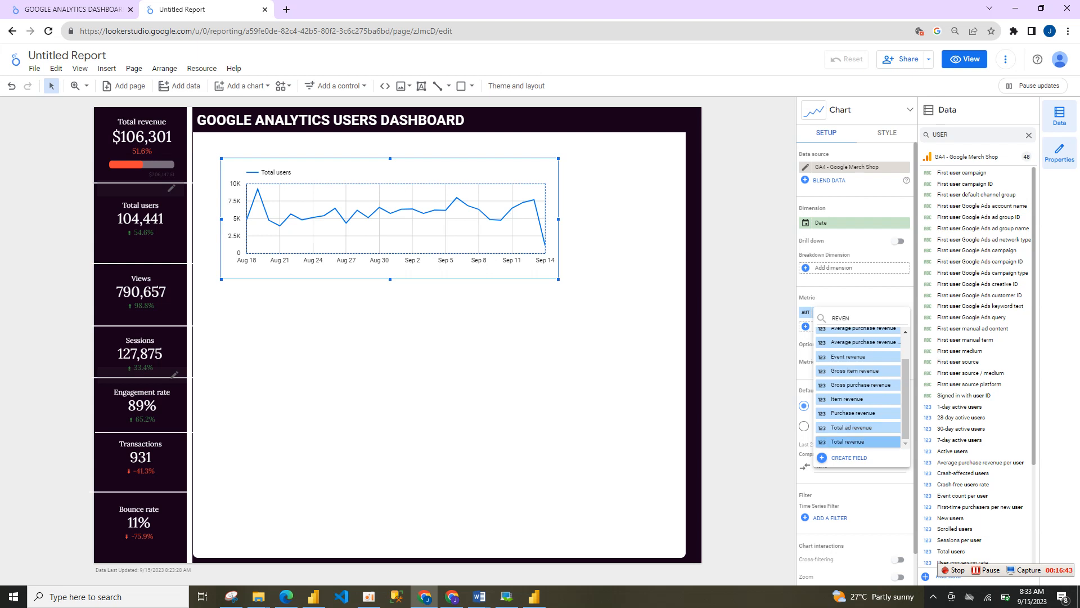
{"action": "left_click", "coordinate": [855, 441]}
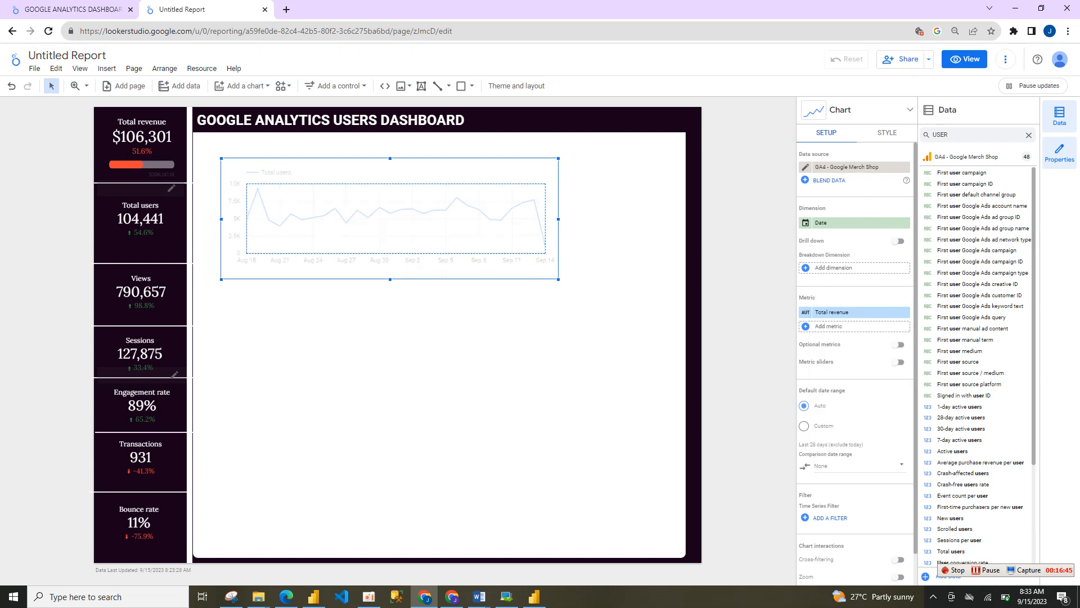
{"action": "left_click_drag", "start_coordinate": [558, 279], "coordinate": [669, 259]}
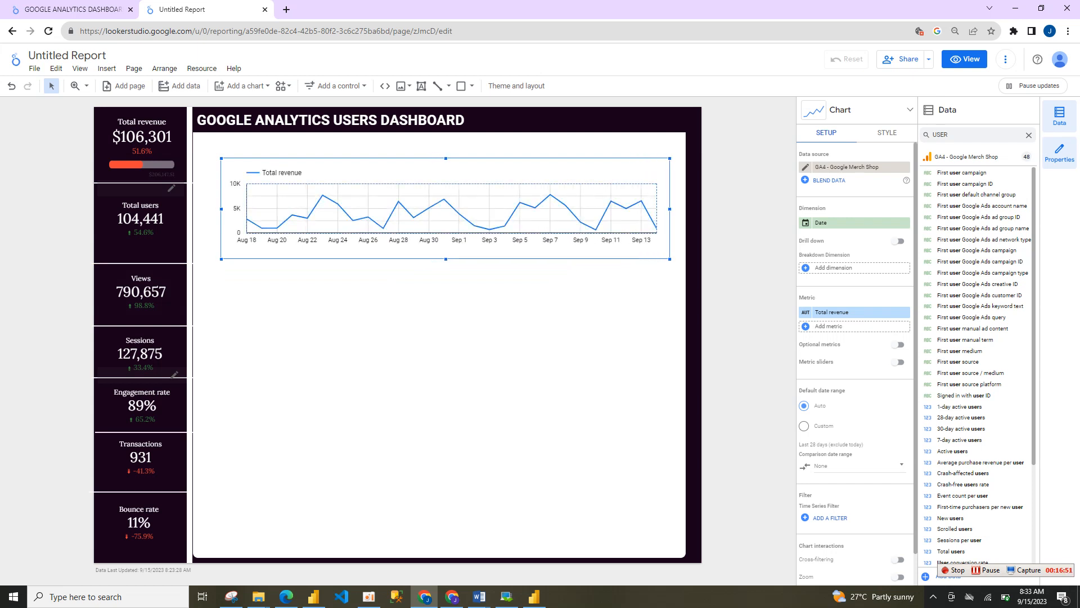
{"action": "left_click_drag", "start_coordinate": [221, 209], "coordinate": [205, 209]}
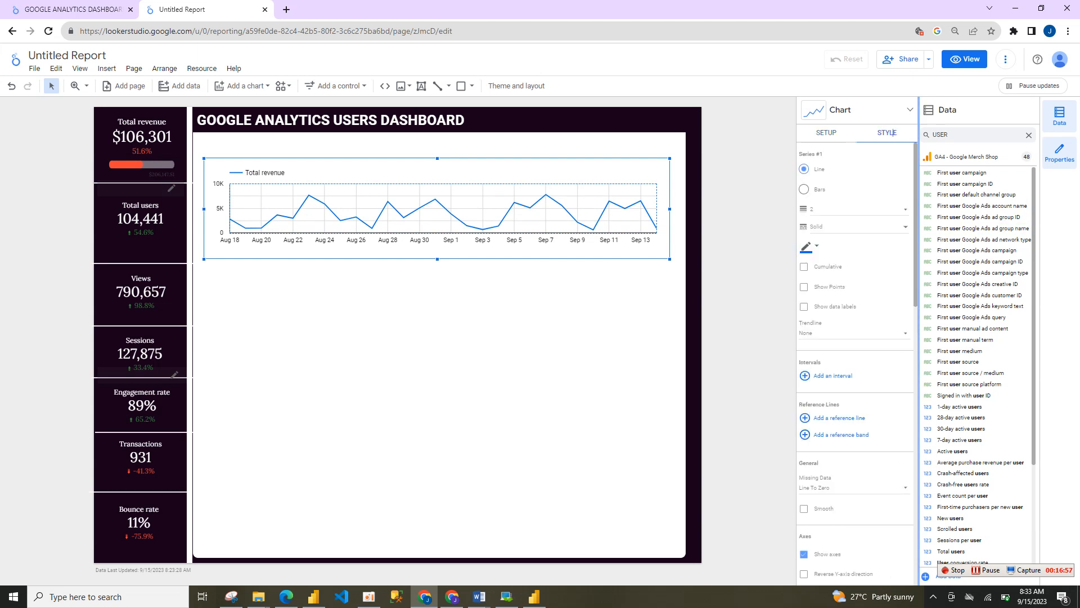
Open the Total revenue time series chart's style settings at the legend, background and border options.
{"action": "left_click", "coordinate": [886, 133]}
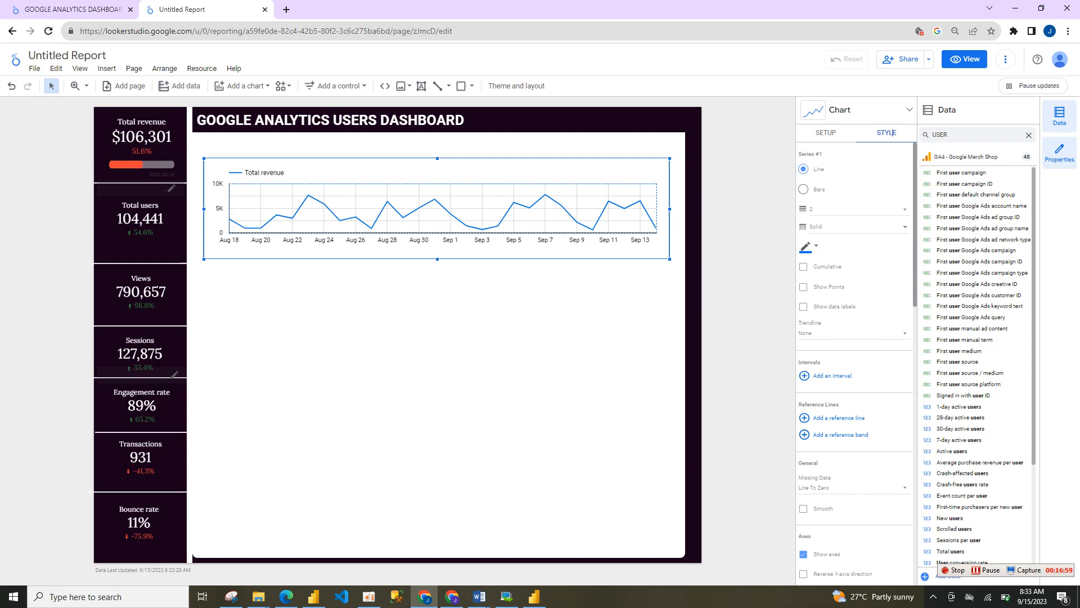
{"action": "scroll", "coordinate": [854, 338], "scroll_direction": "down", "scroll_amount": 7}
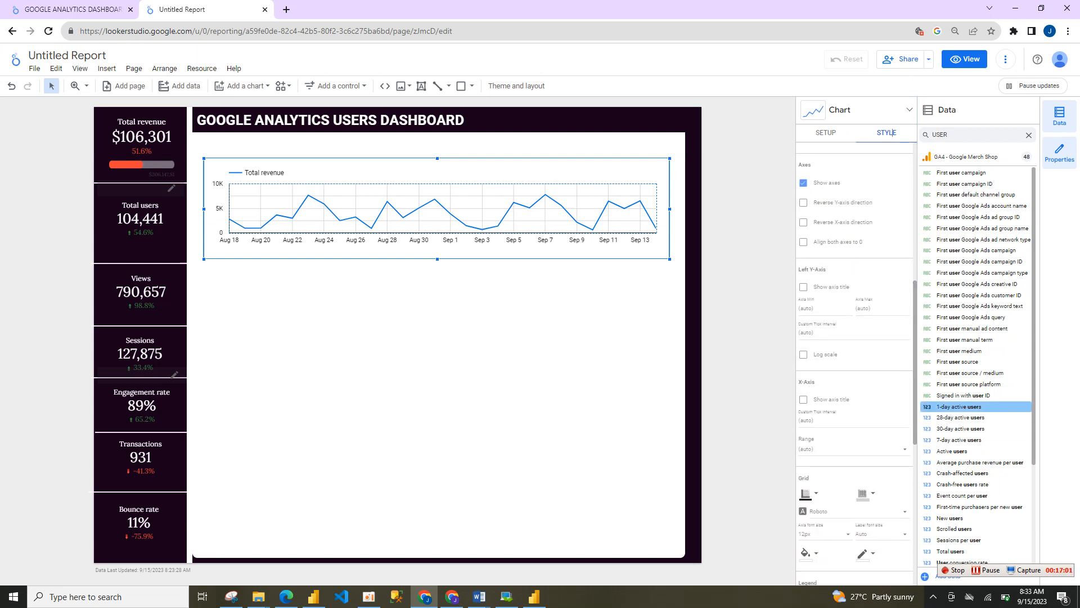
{"action": "scroll", "coordinate": [854, 337], "scroll_direction": "down", "scroll_amount": 6}
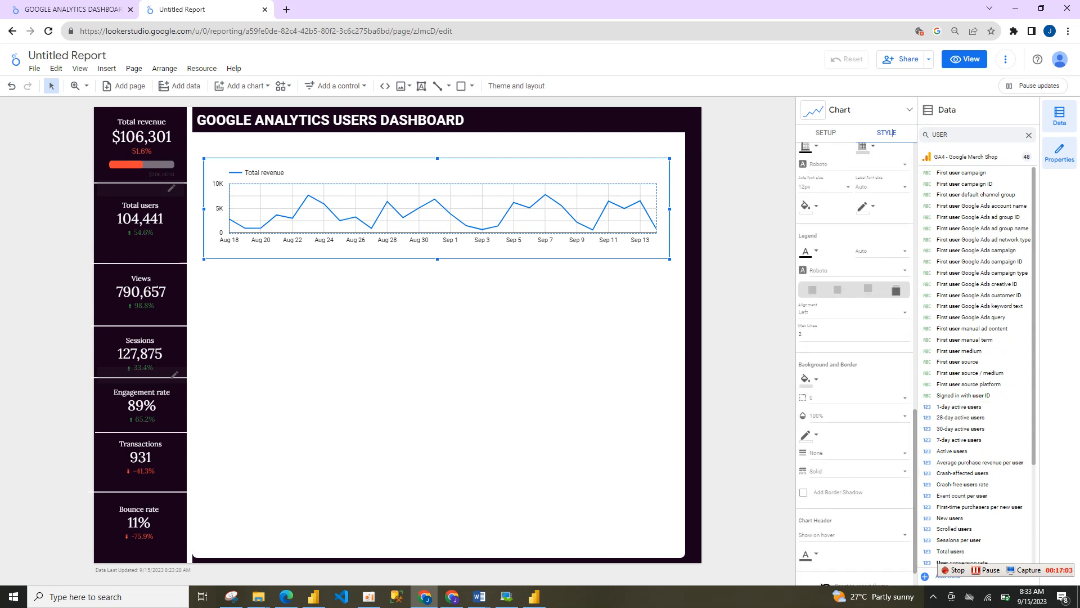
Remove the legend from the Total revenue time series chart and add a border shadow.
{"action": "left_click", "coordinate": [811, 290]}
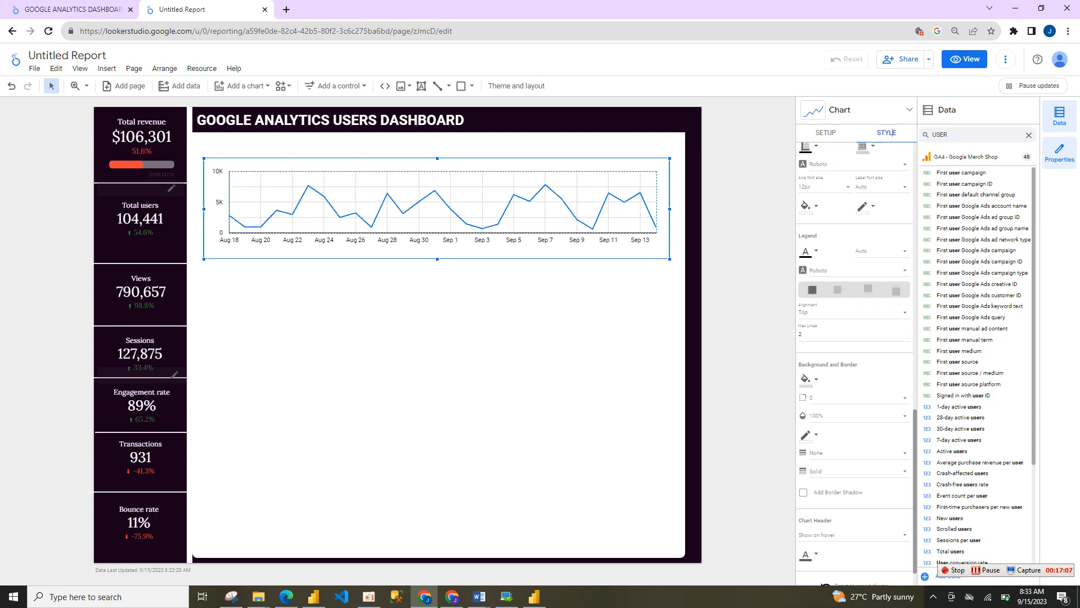
{"action": "scroll", "coordinate": [887, 132], "scroll_direction": "down", "scroll_amount": 1}
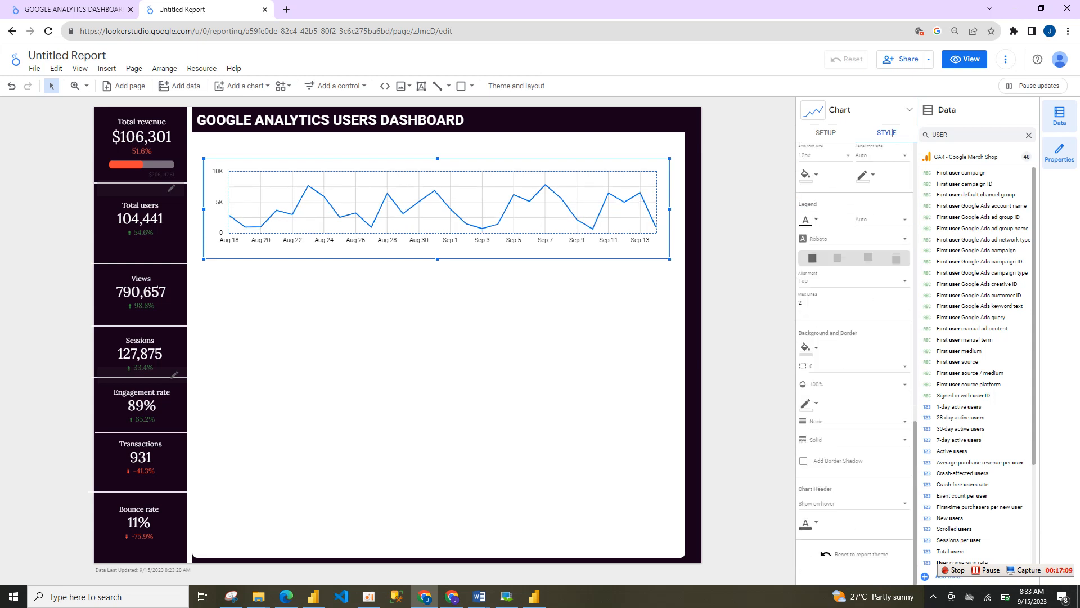
{"action": "left_click", "coordinate": [804, 460]}
{"action": "left_click", "coordinate": [540, 326]}
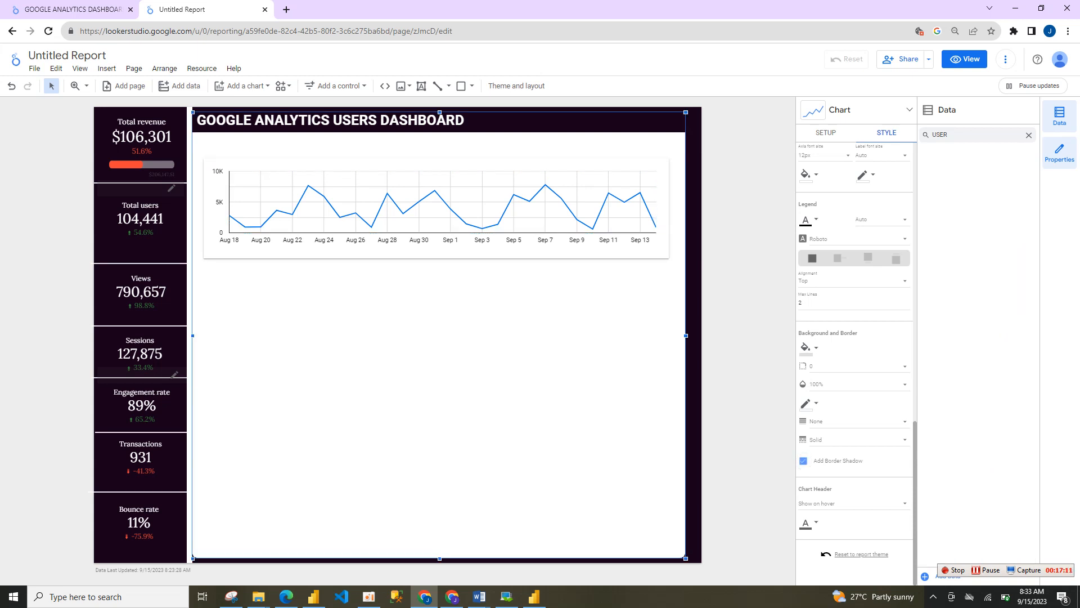
Set the Total revenue chart's series line to the black theme color.
{"action": "left_click", "coordinate": [507, 217]}
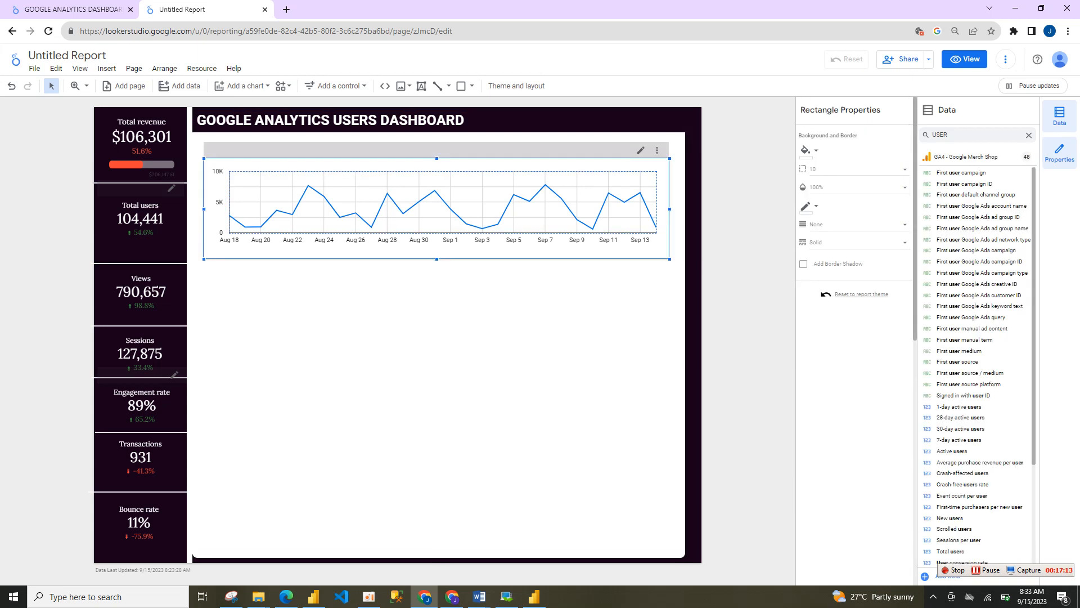
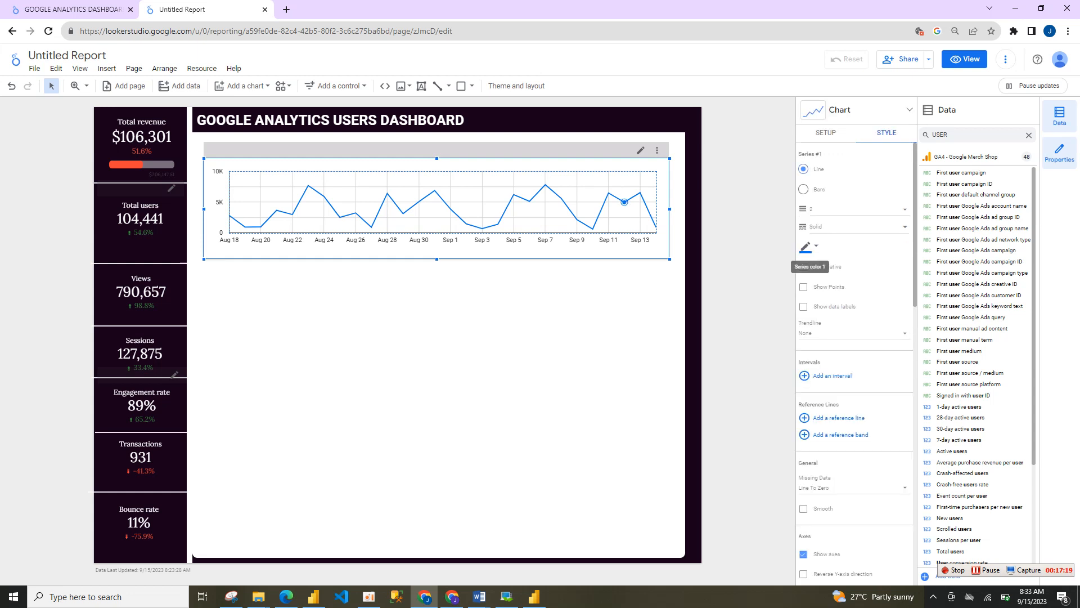
{"action": "left_click", "coordinate": [808, 247]}
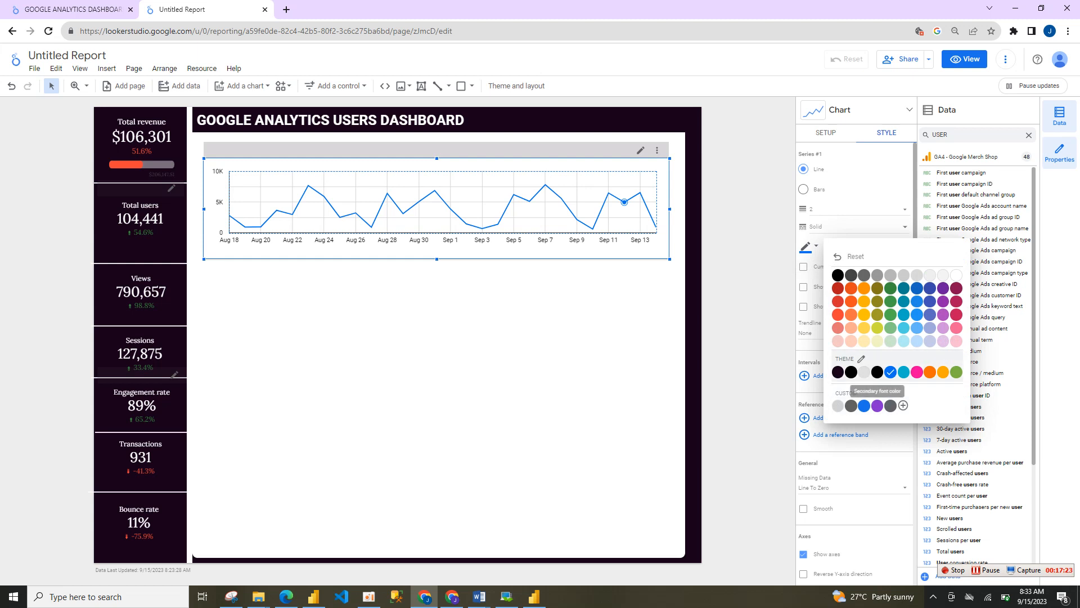
{"action": "left_click", "coordinate": [877, 372]}
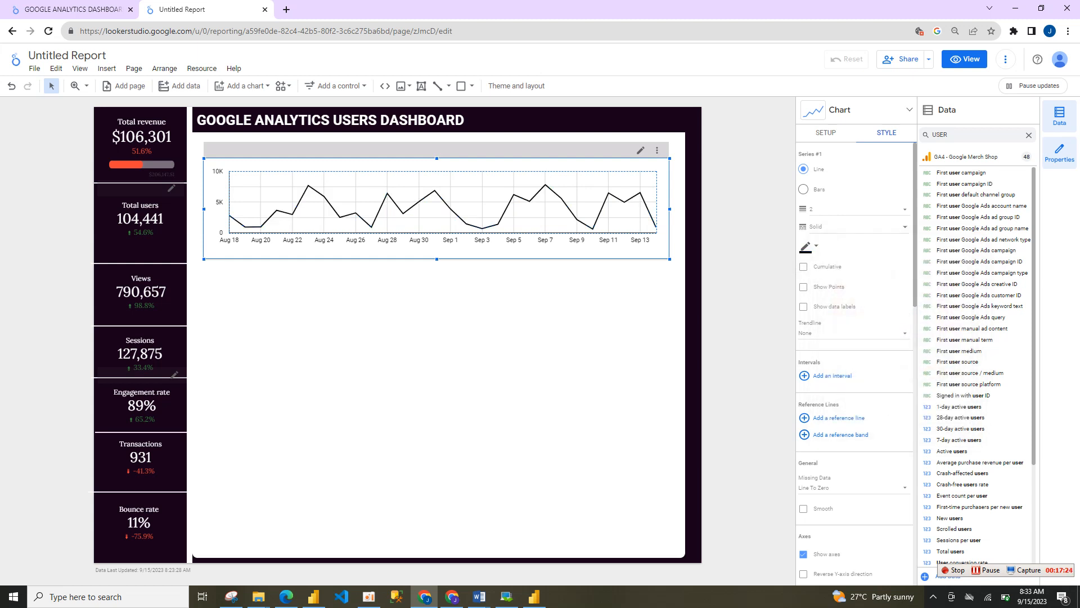
{"action": "left_click", "coordinate": [808, 246]}
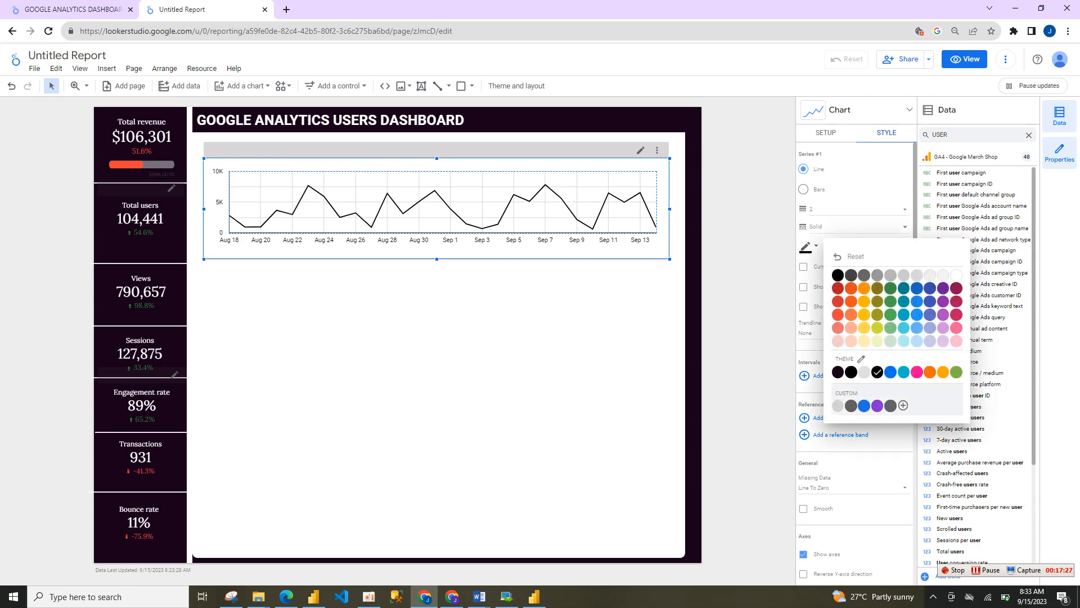
{"action": "left_click", "coordinate": [902, 405]}
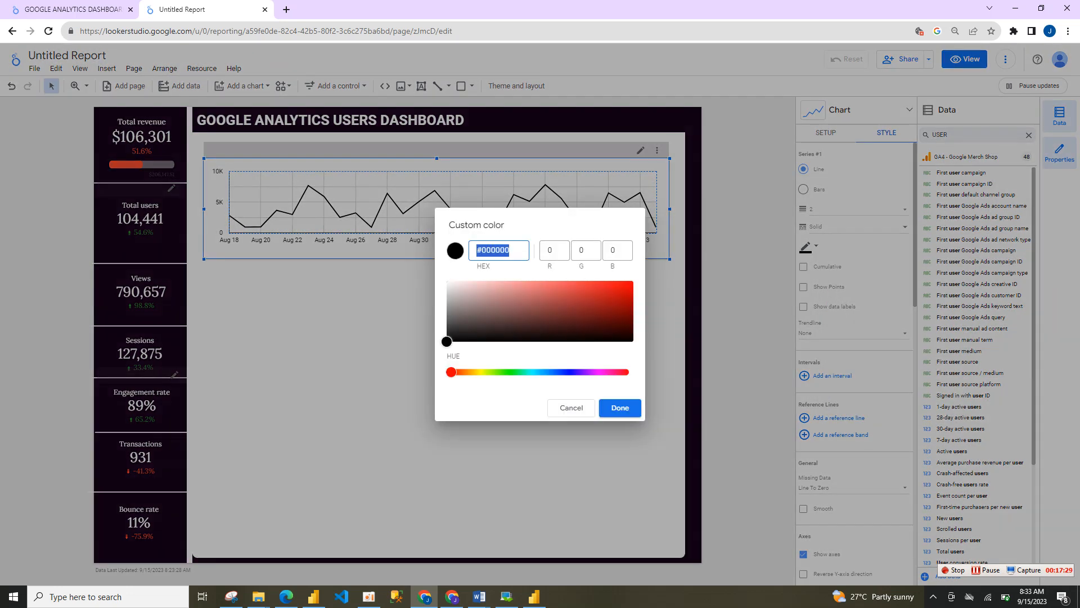
{"action": "left_click", "coordinate": [491, 250]}
{"action": "double_click", "coordinate": [481, 249]}
{"action": "key", "text": "BackSpace"}
{"action": "type", "text": "1612"}
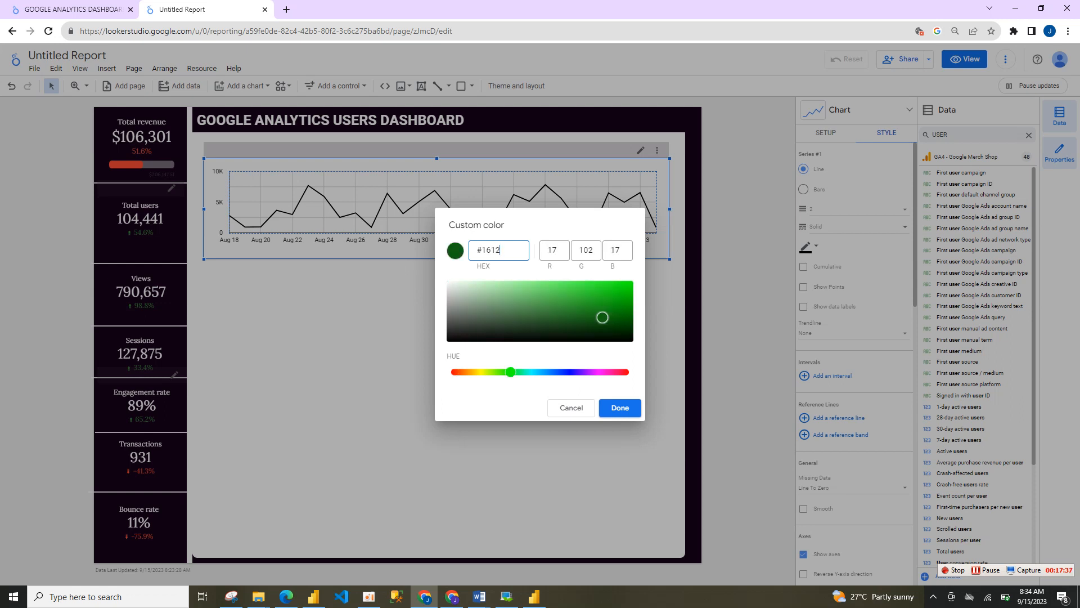
{"action": "type", "text": "11"}
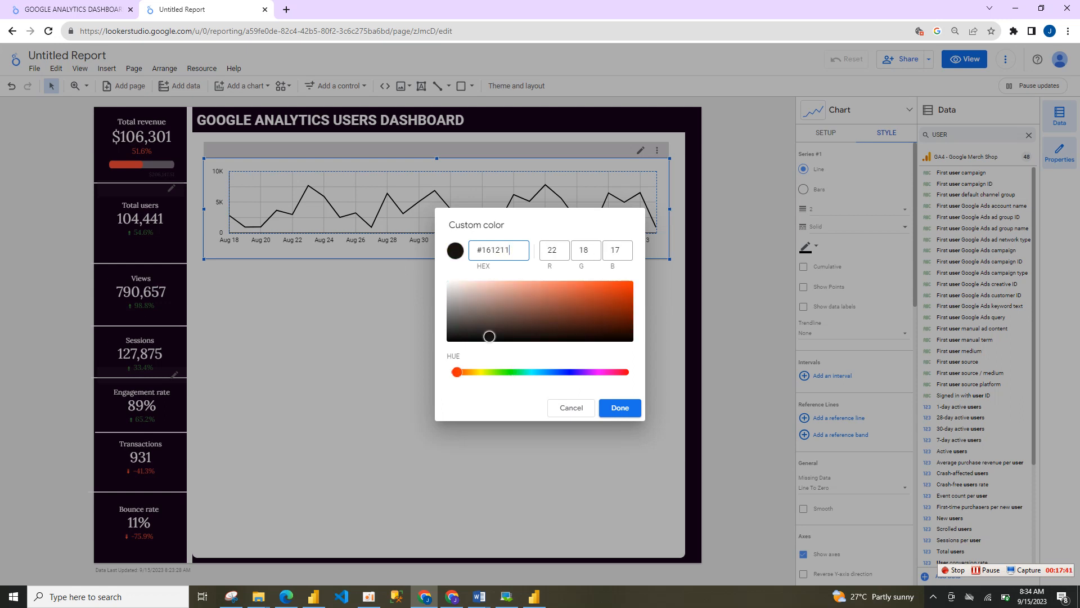
{"action": "key", "text": "BackSpace"}
{"action": "key", "text": "BackSpace"}
{"action": "key", "text": "BackSpace"}
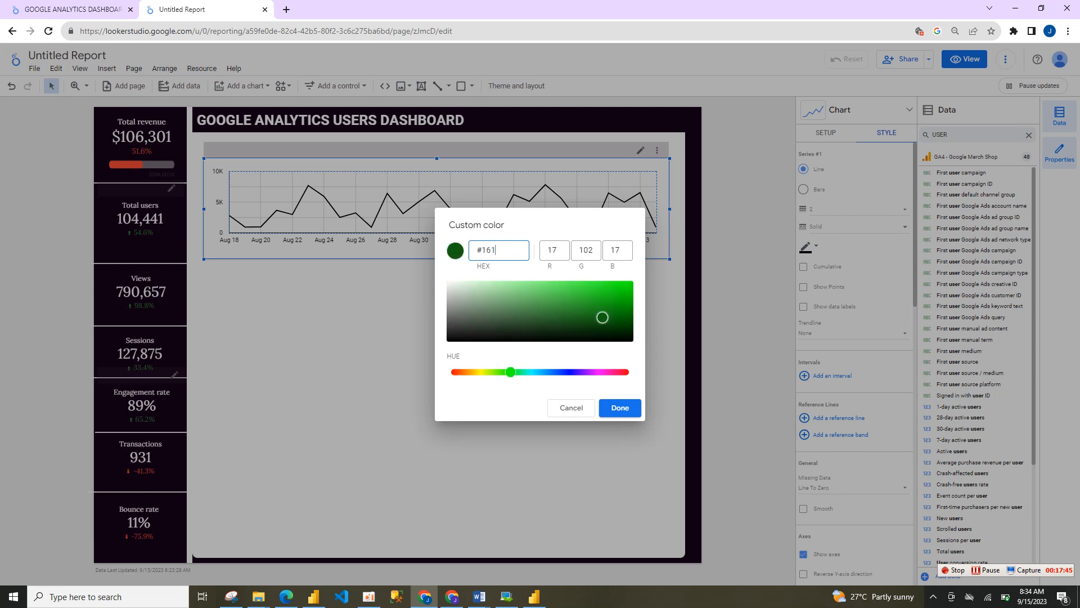
{"action": "type", "text": "2119"}
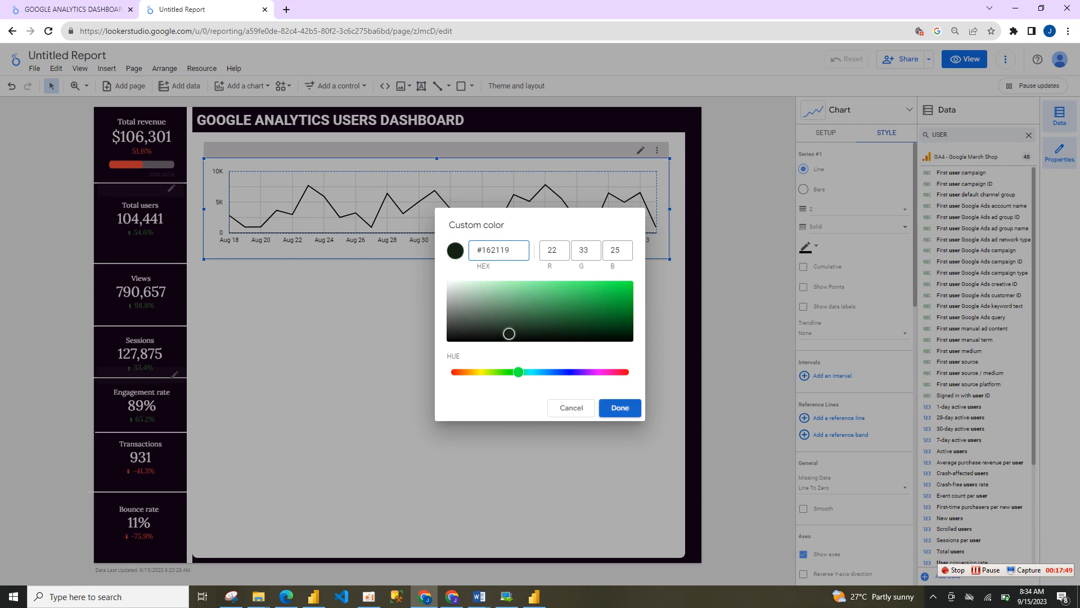
{"action": "left_click", "coordinate": [572, 408]}
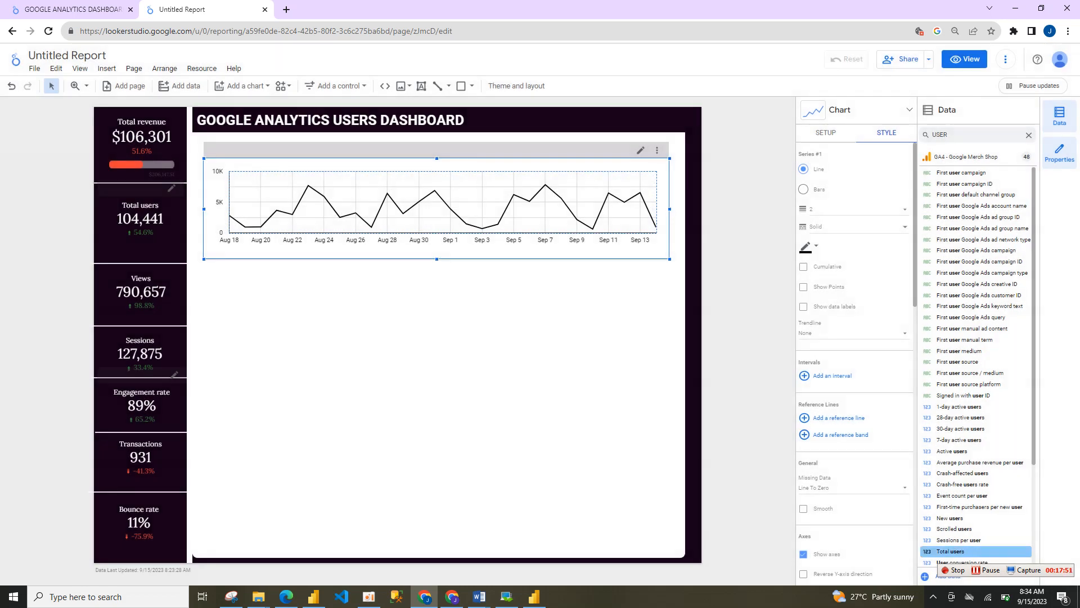
Apply the custom color #160119 to the Total revenue chart's series line.
{"action": "left_click", "coordinate": [986, 569]}
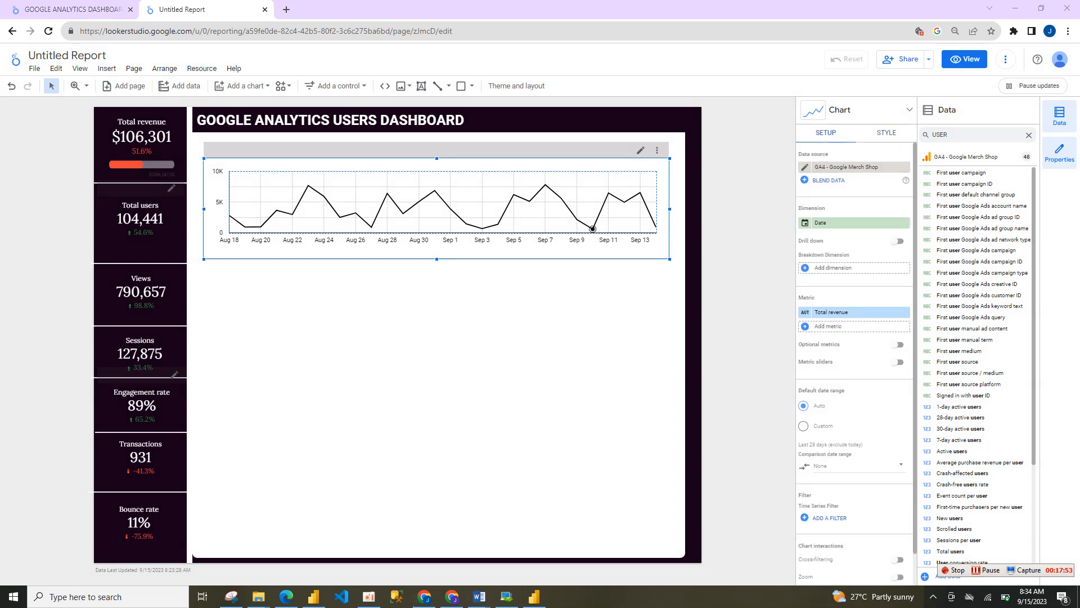
{"action": "left_click", "coordinate": [885, 133]}
{"action": "left_click", "coordinate": [885, 132]}
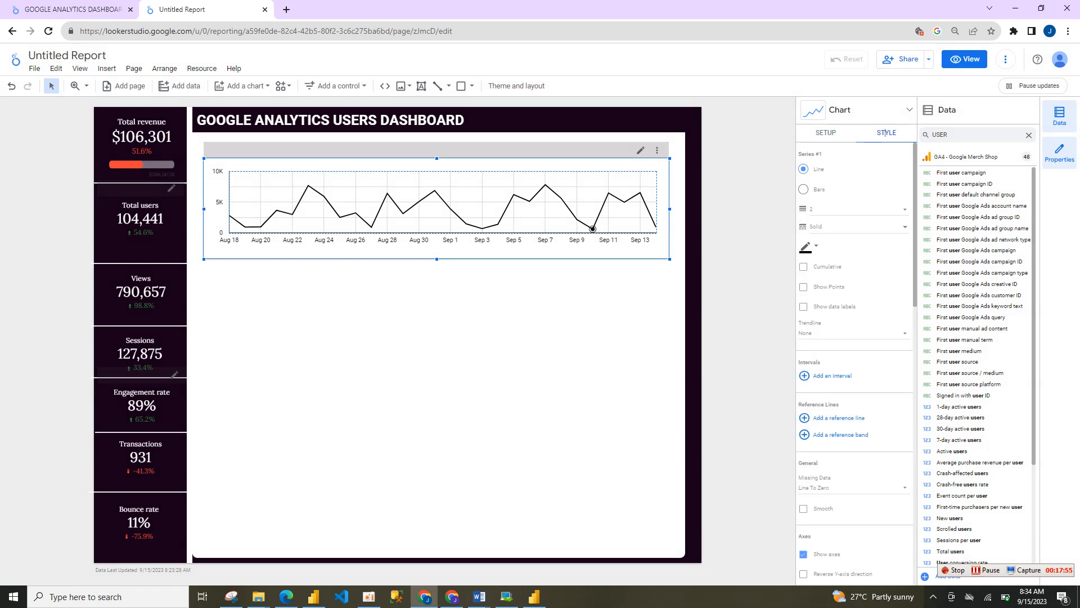
{"action": "left_click", "coordinate": [807, 248]}
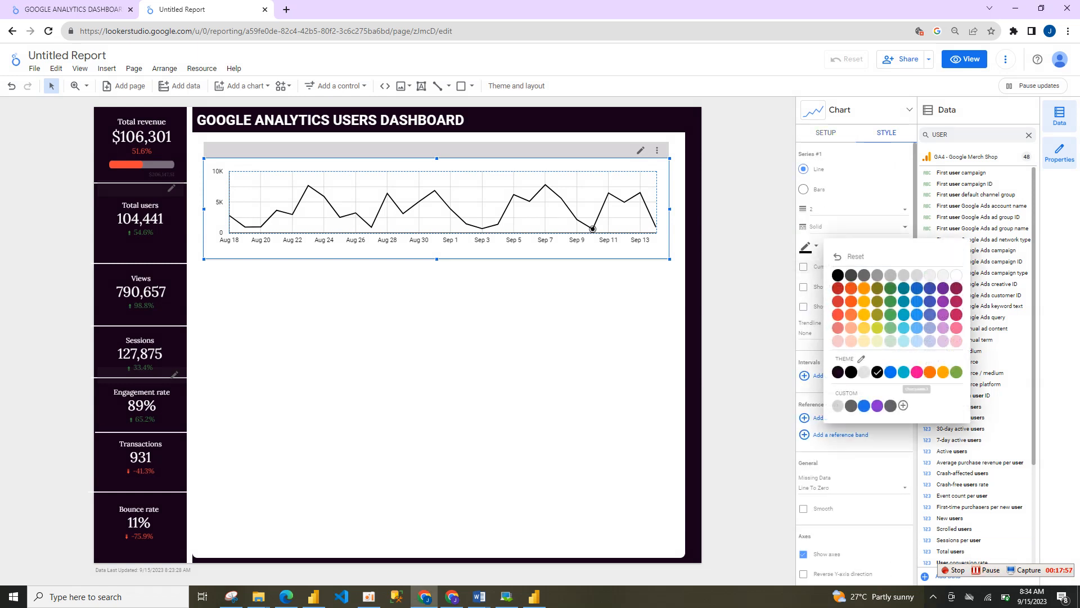
{"action": "left_click", "coordinate": [903, 405]}
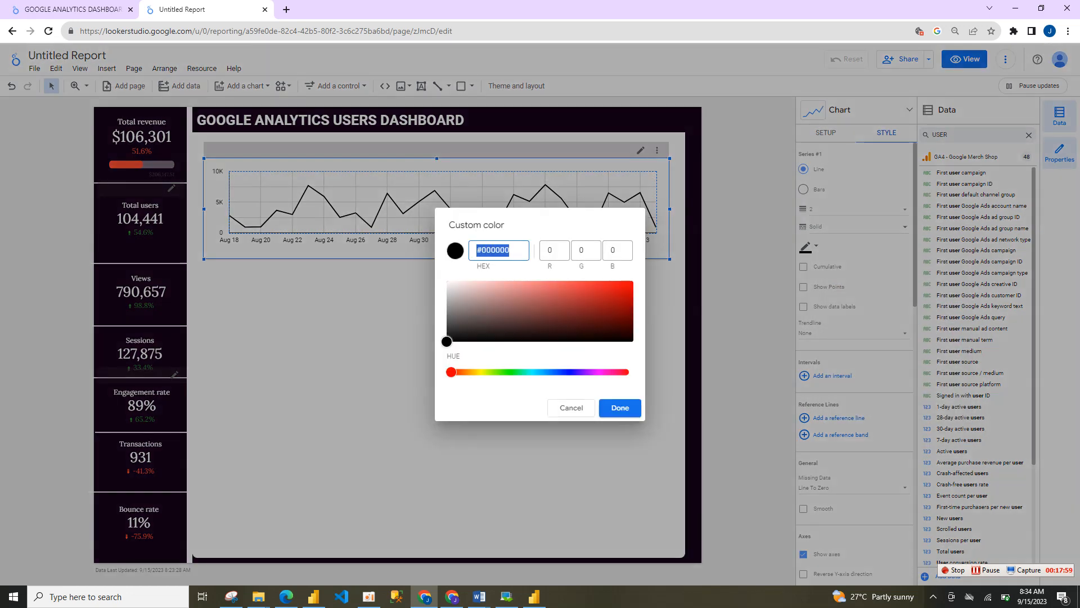
{"action": "type", "text": "#160119"}
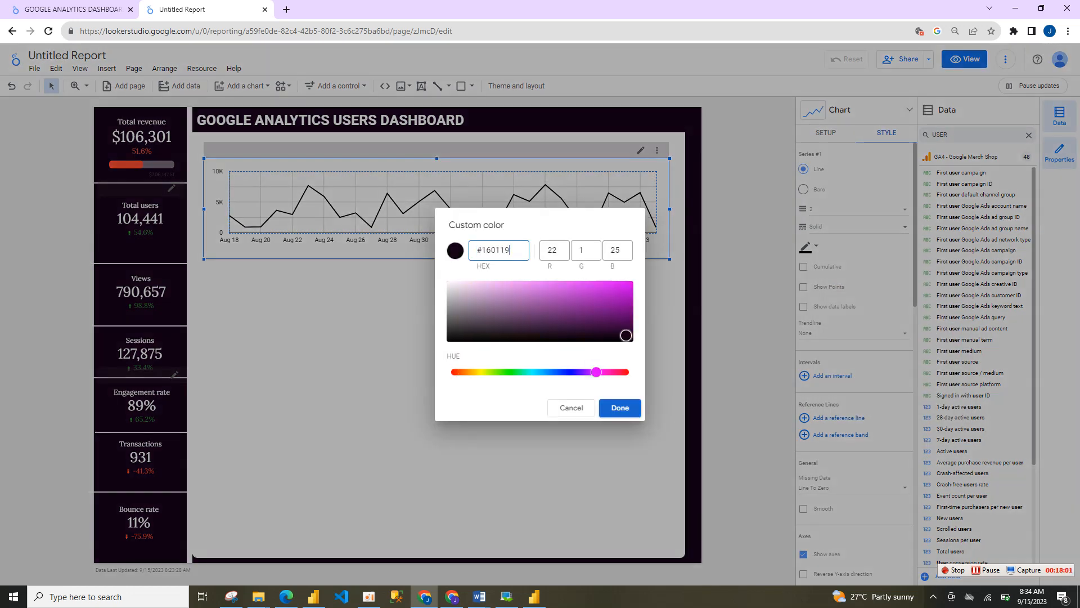
{"action": "left_click", "coordinate": [620, 407]}
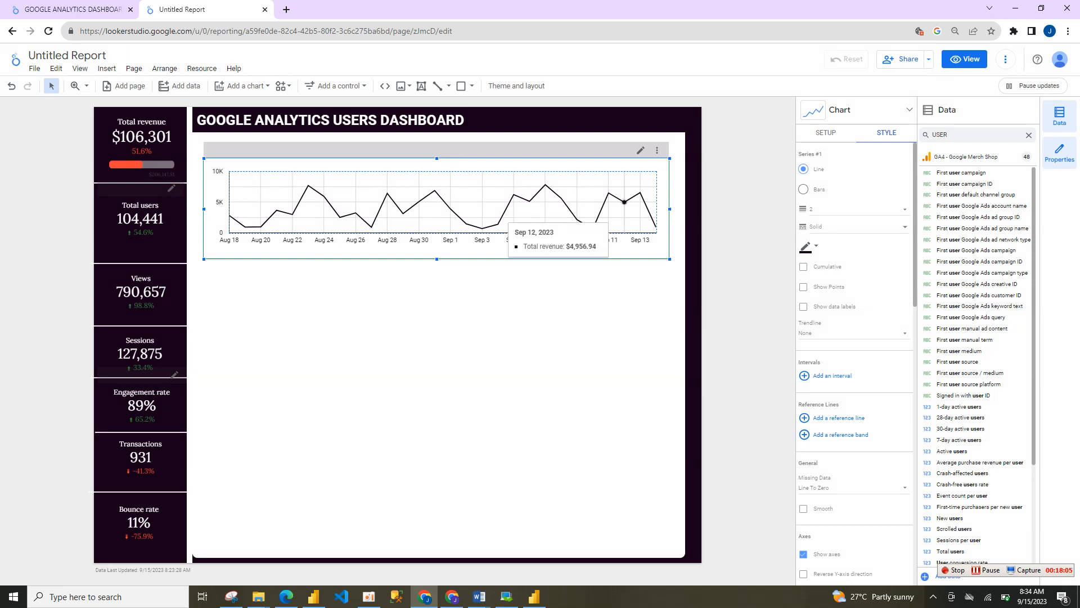
{"action": "left_click", "coordinate": [563, 326]}
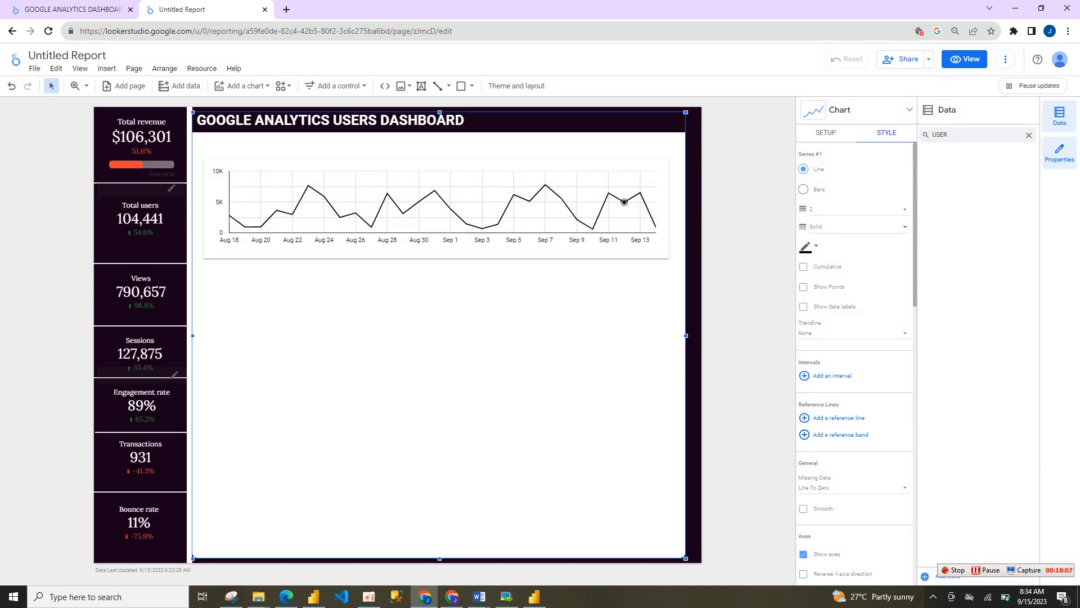
Change the Total revenue series line to a near-black custom color, about #09010a.
{"action": "left_click", "coordinate": [541, 210]}
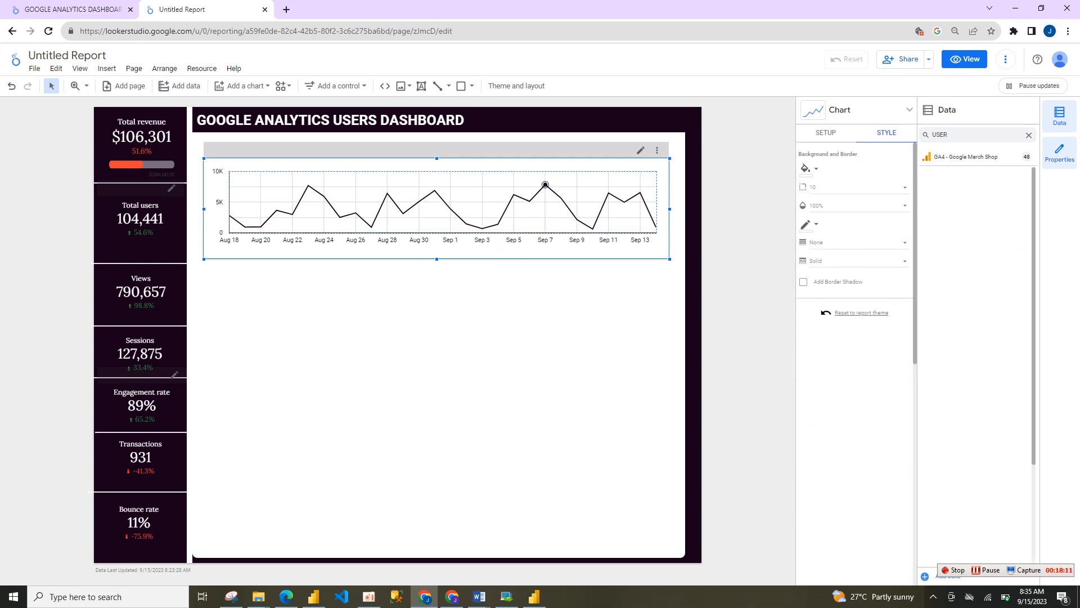
{"action": "left_click", "coordinate": [640, 194]}
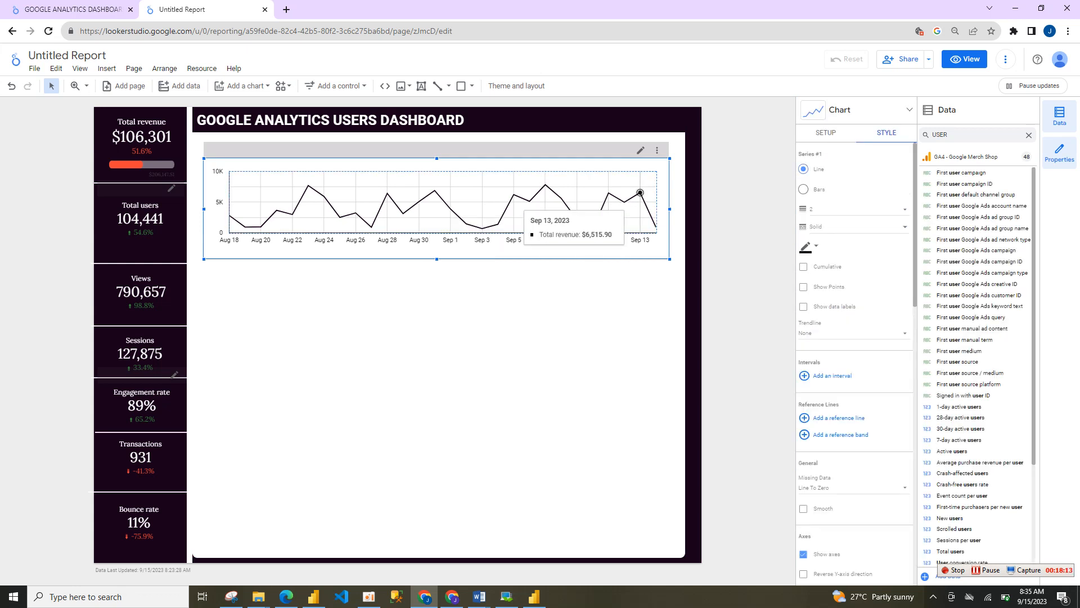
{"action": "left_click", "coordinate": [630, 293]}
{"action": "left_click", "coordinate": [640, 193]}
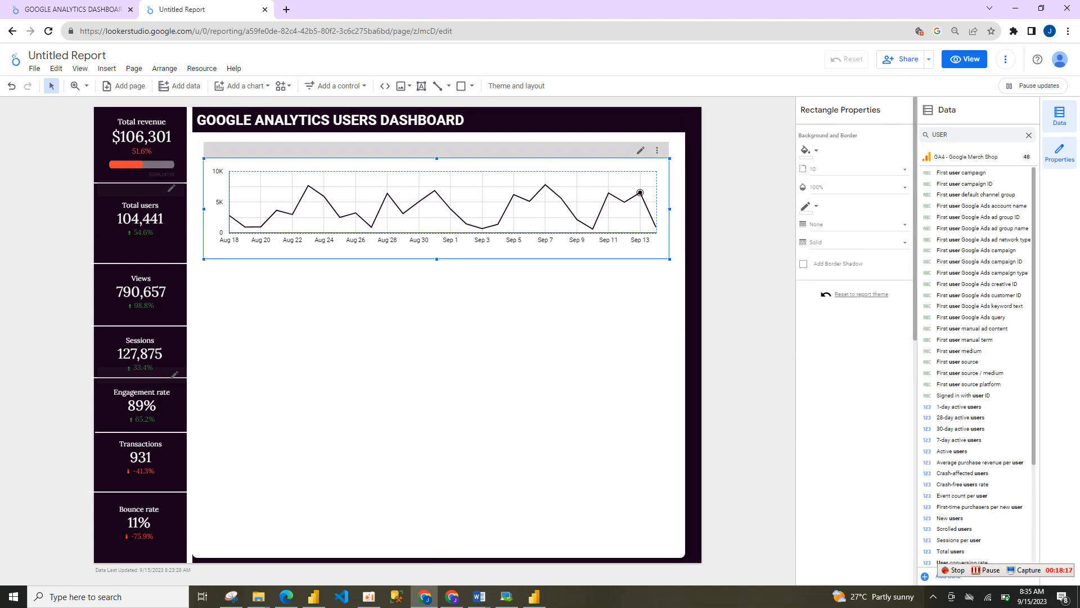
{"action": "left_click", "coordinate": [640, 193]}
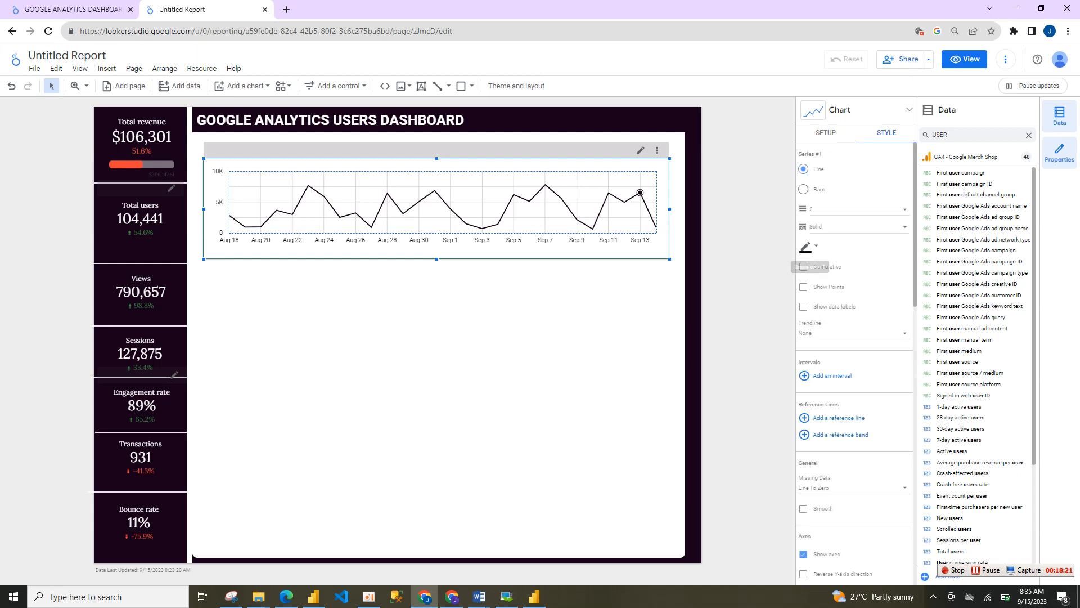
{"action": "left_click", "coordinate": [808, 247]}
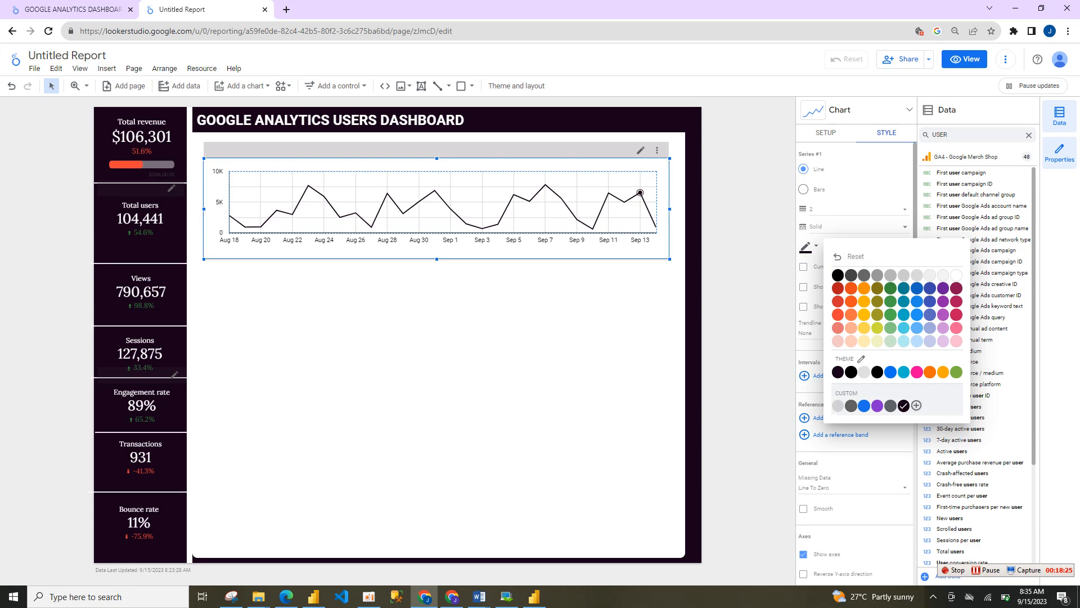
{"action": "left_click", "coordinate": [916, 405]}
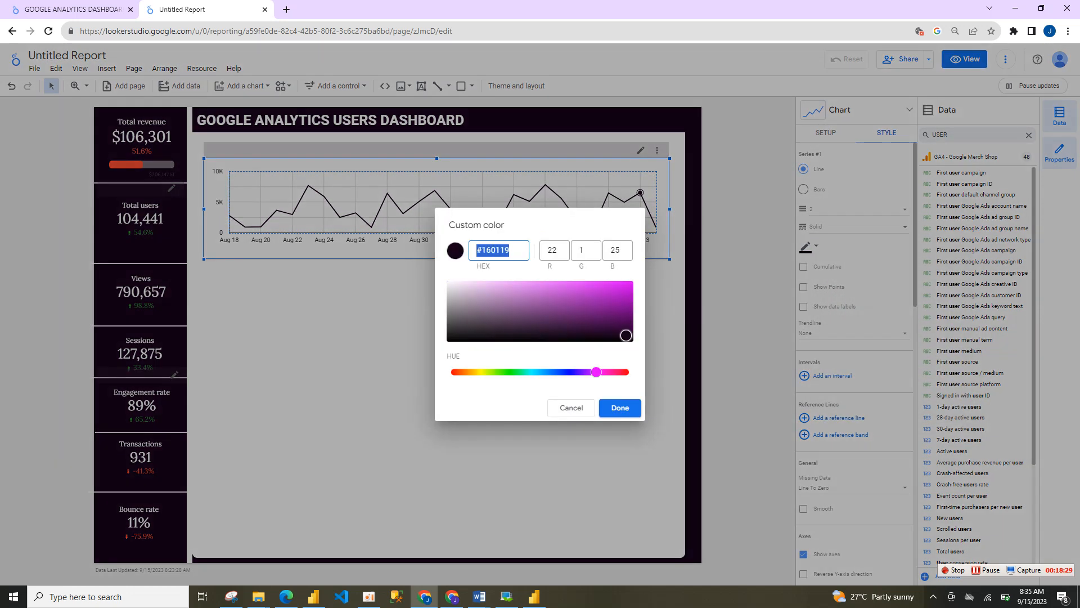
{"action": "type", "text": "#09010a"}
{"action": "left_click_drag", "start_coordinate": [620, 339], "coordinate": [629, 336]}
{"action": "left_click", "coordinate": [620, 408]}
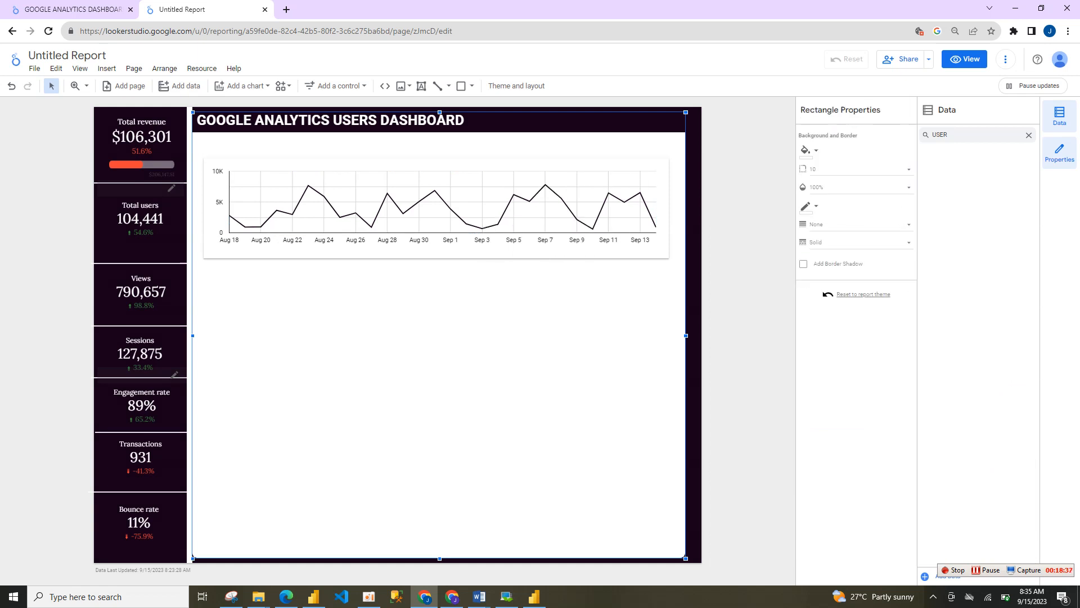
Make the Total revenue chart's grid color transparent and show points on the series line.
{"action": "left_click", "coordinate": [608, 193]}
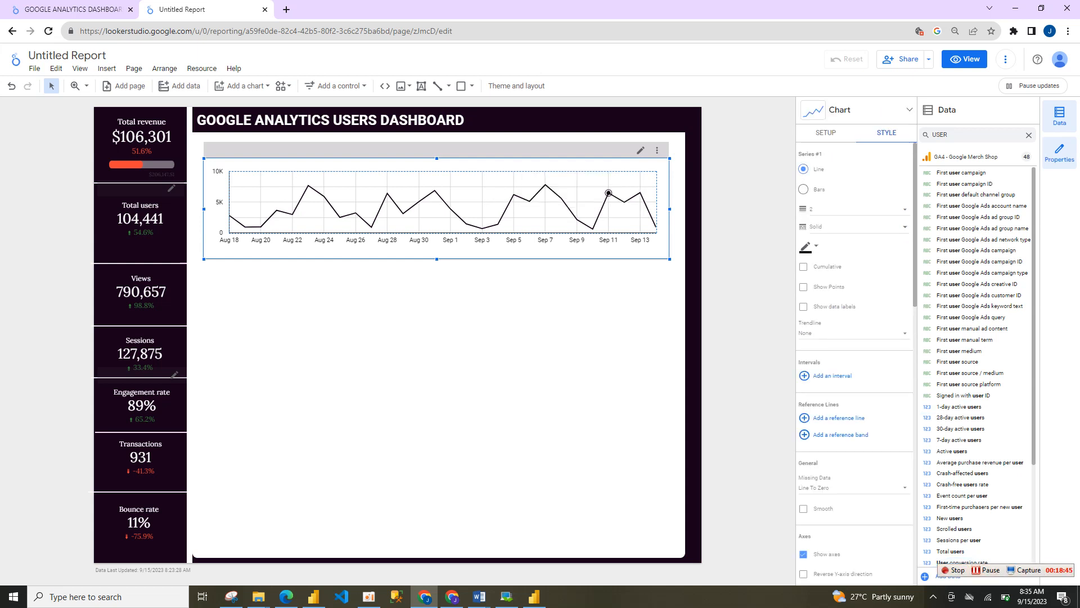
{"action": "scroll", "coordinate": [849, 337], "scroll_direction": "down", "scroll_amount": 8}
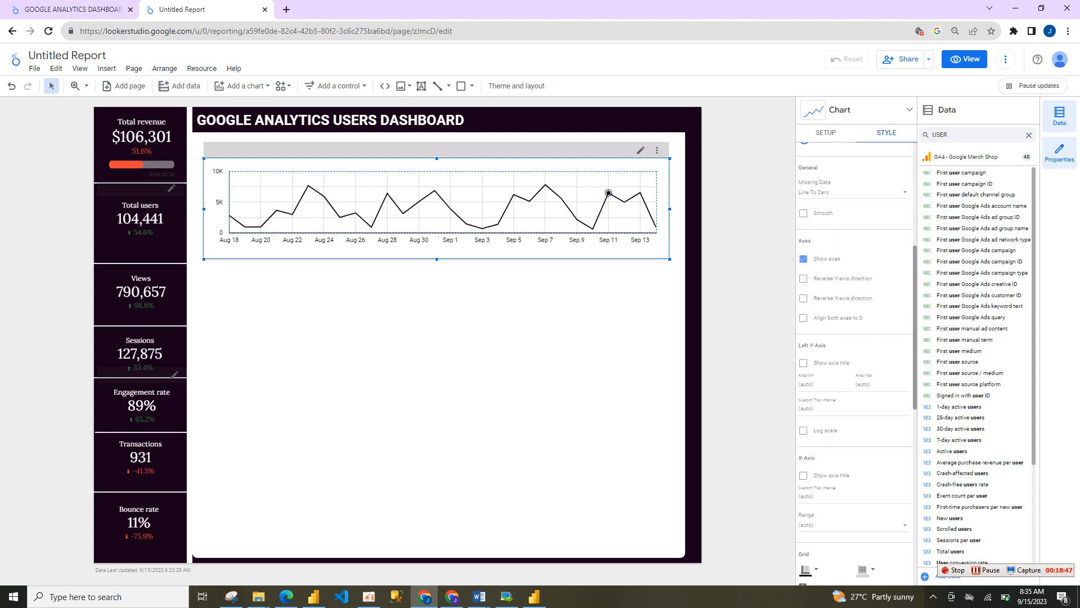
{"action": "scroll", "coordinate": [863, 365], "scroll_direction": "down", "scroll_amount": 1}
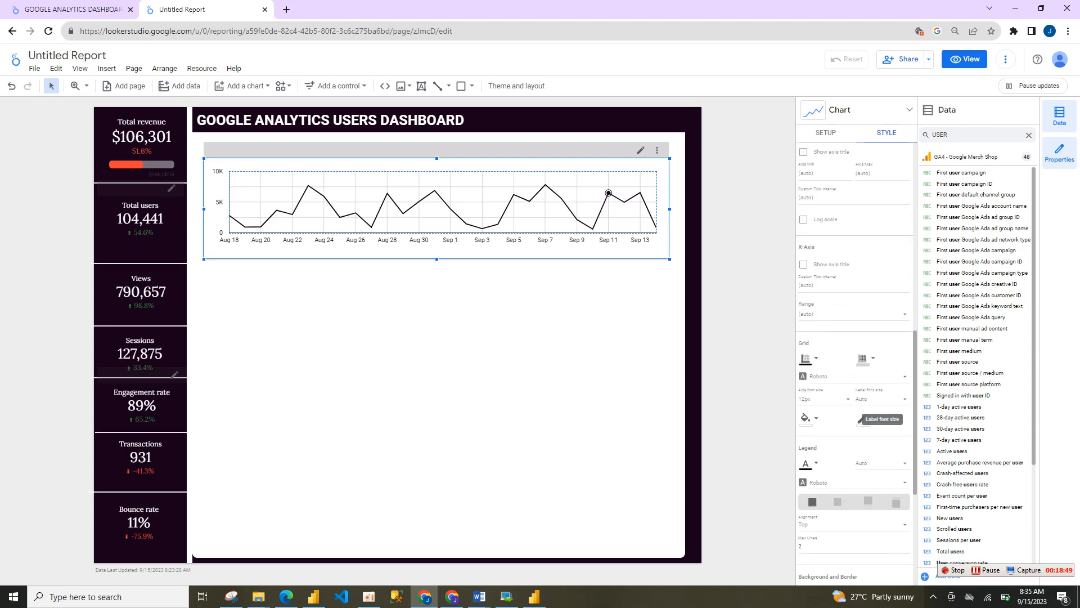
{"action": "left_click", "coordinate": [866, 359]}
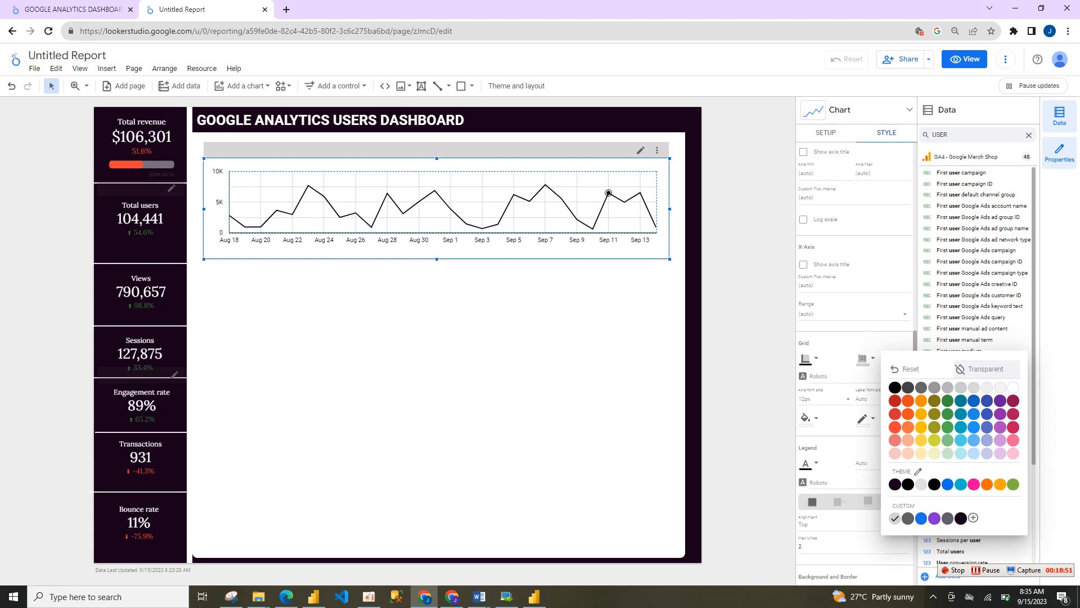
{"action": "left_click", "coordinate": [987, 368]}
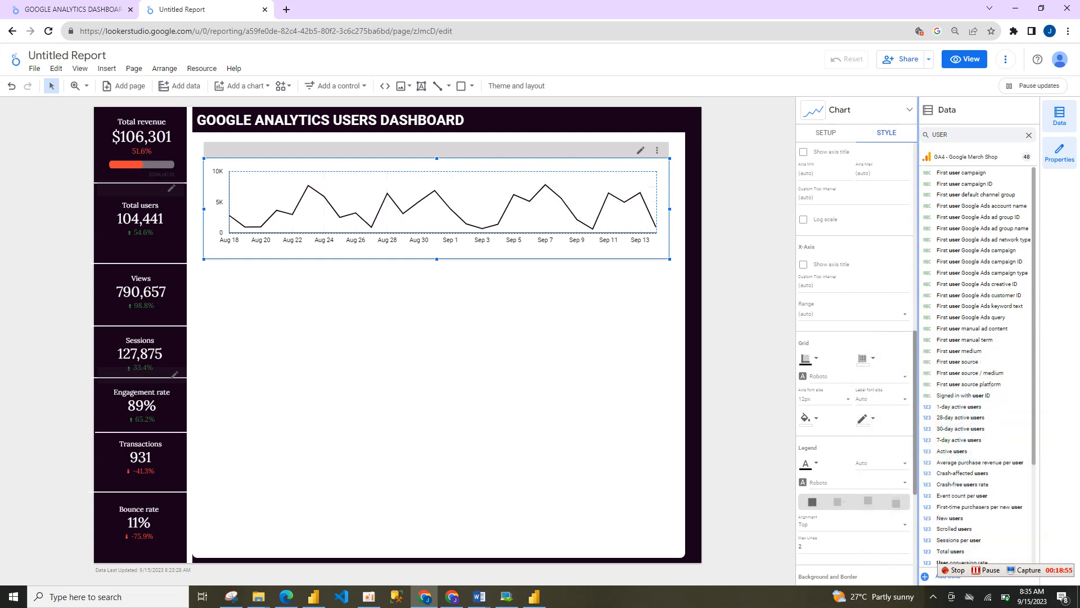
{"action": "scroll", "coordinate": [854, 365], "scroll_direction": "up", "scroll_amount": 6}
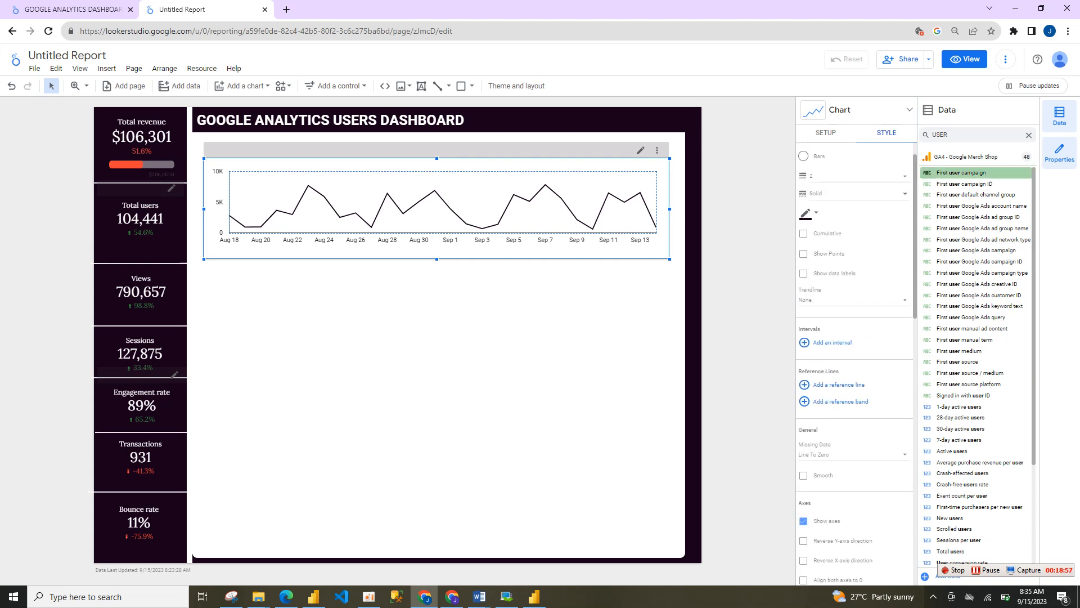
{"action": "left_click", "coordinate": [828, 254]}
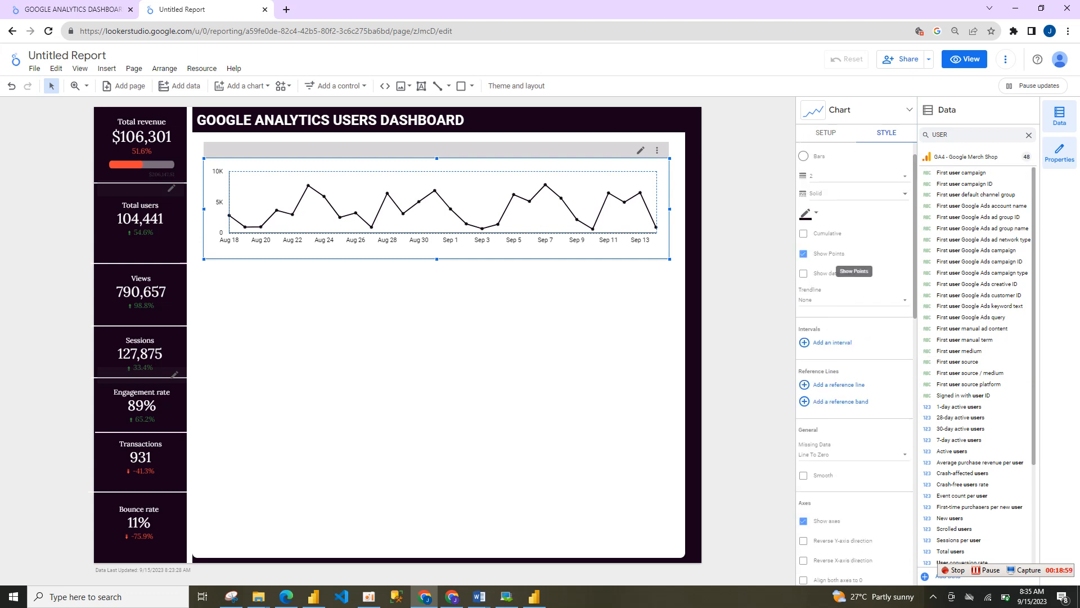
Change the Total revenue series line to the purple custom color #8430ce.
{"action": "left_click", "coordinate": [416, 326]}
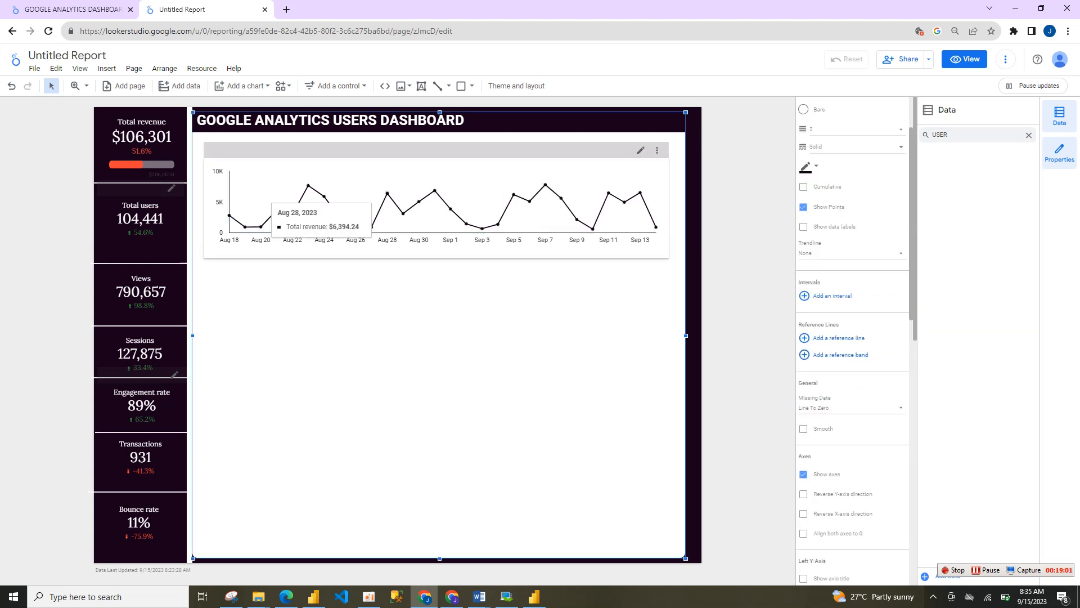
{"action": "left_click", "coordinate": [308, 186]}
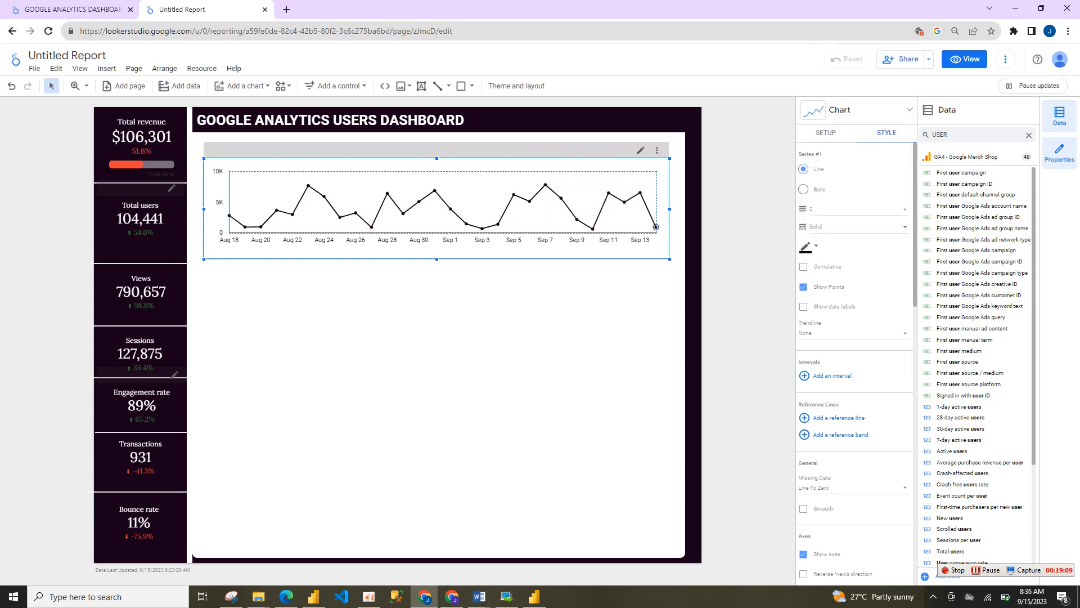
{"action": "left_click", "coordinate": [808, 248]}
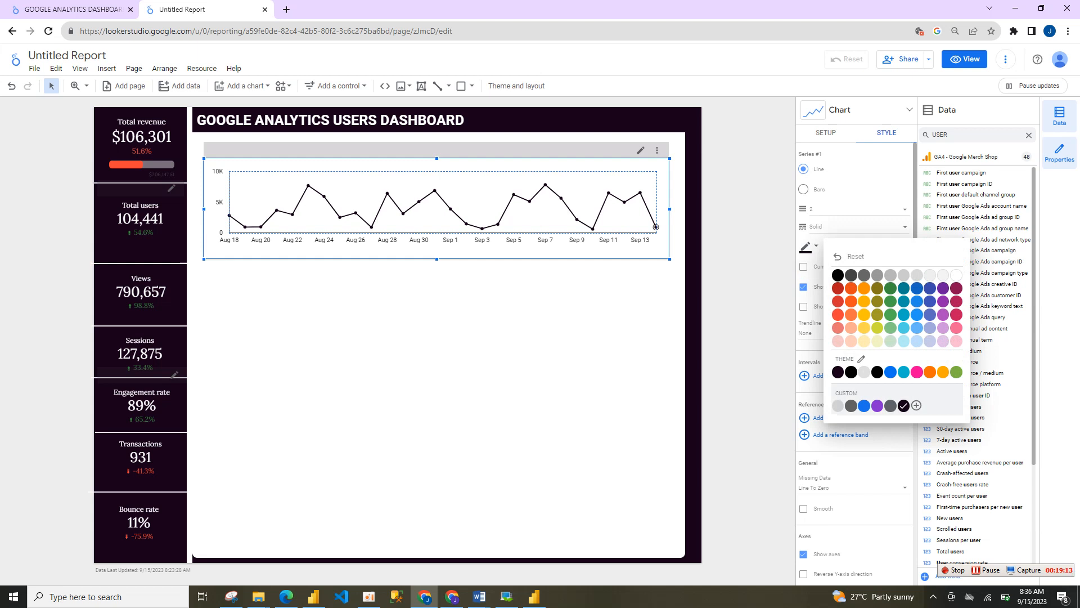
{"action": "left_click", "coordinate": [877, 406]}
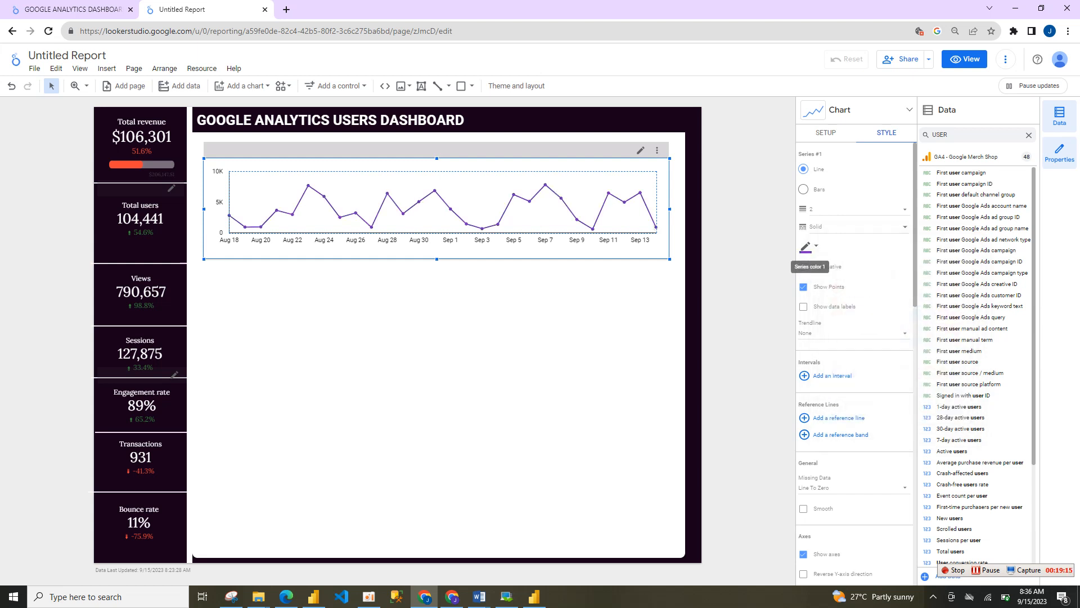
{"action": "left_click", "coordinate": [808, 247]}
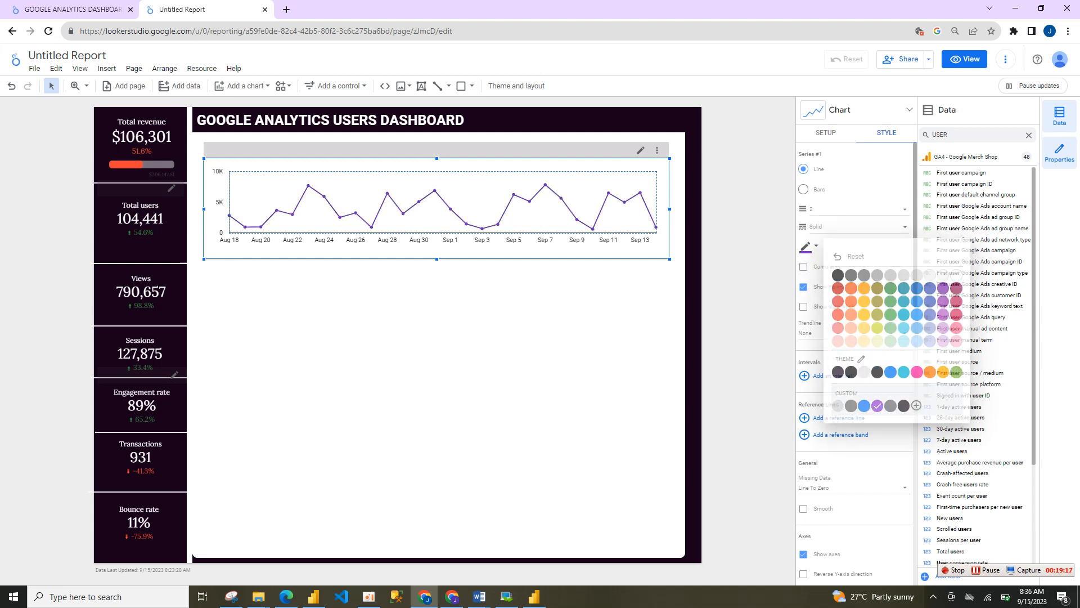
{"action": "left_click", "coordinate": [916, 405]}
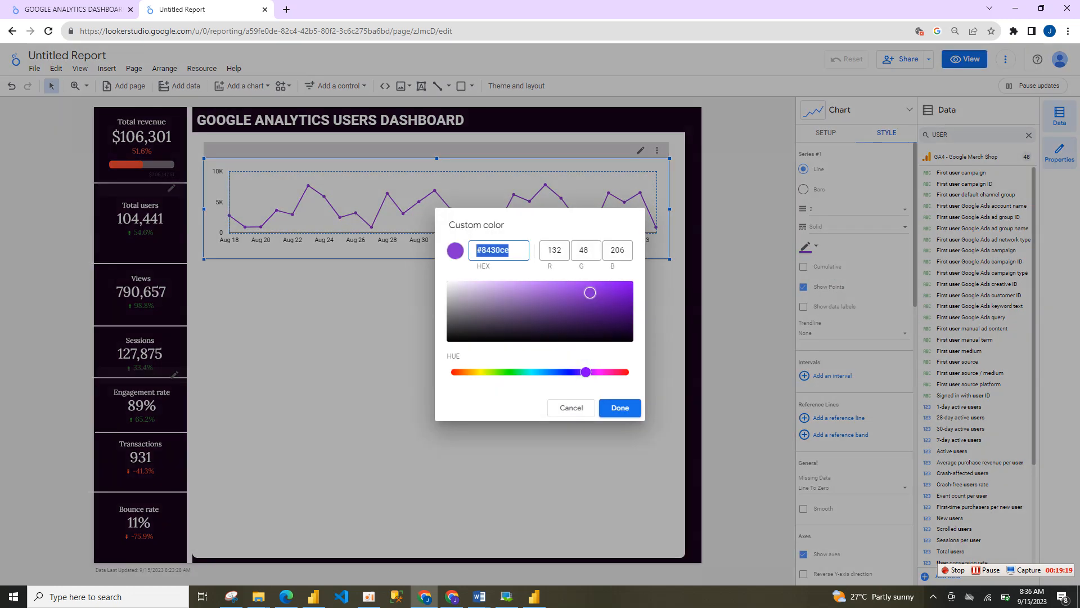
{"action": "left_click", "coordinate": [619, 407]}
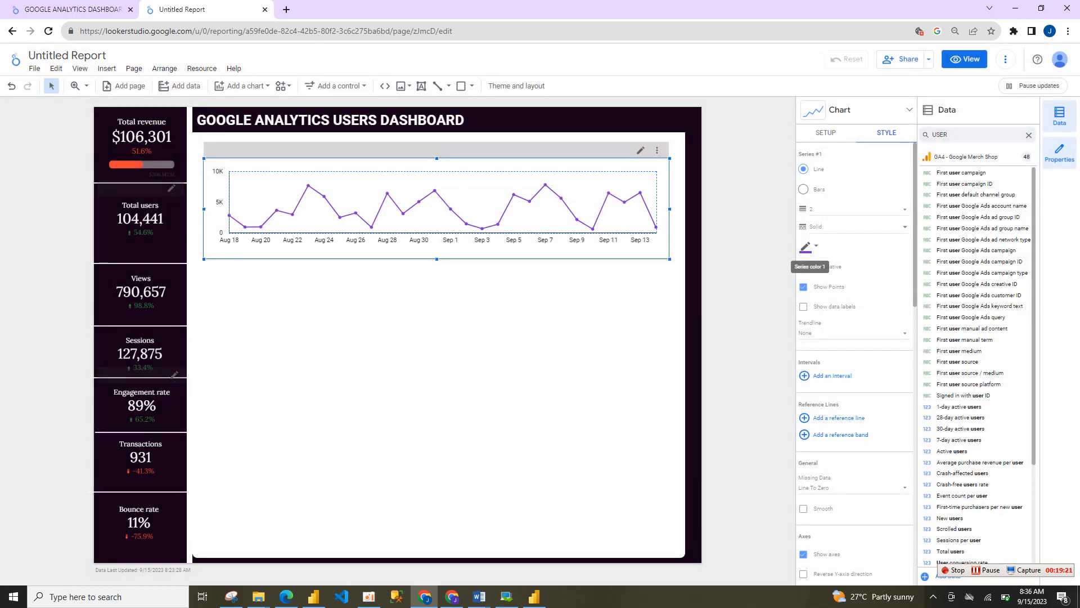
Apply the custom color #11011b to the Total revenue chart's series line.
{"action": "left_click", "coordinate": [808, 248]}
{"action": "left_click", "coordinate": [943, 294]}
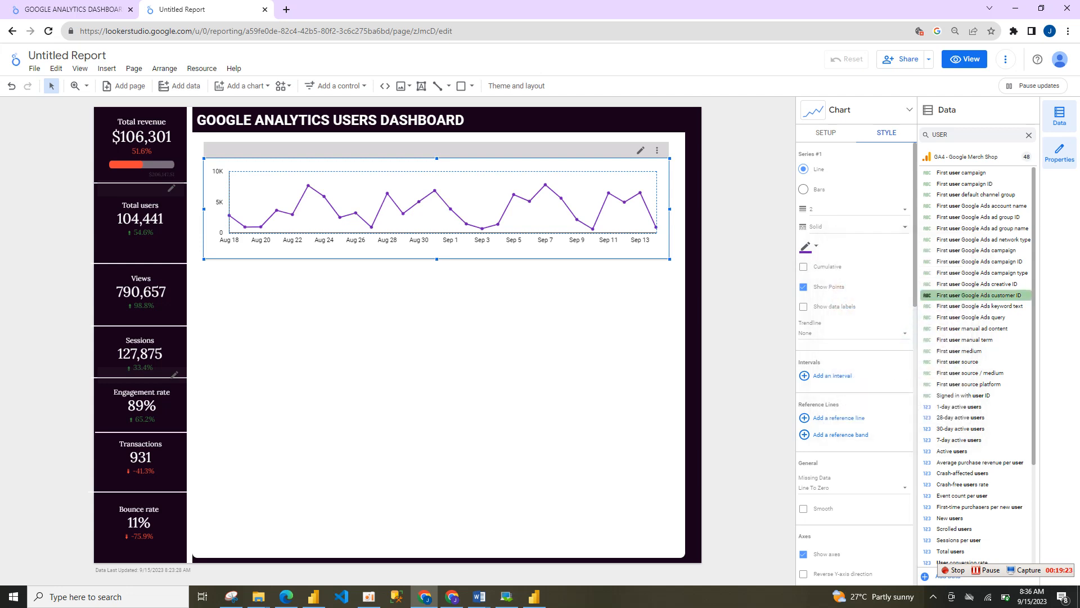
{"action": "left_click", "coordinate": [808, 248]}
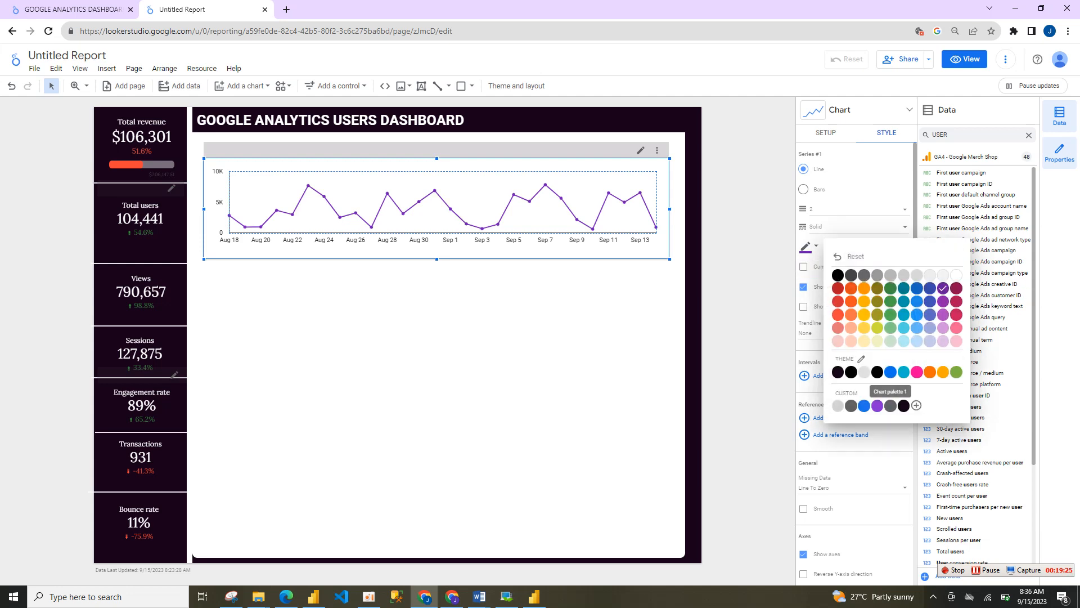
{"action": "left_click", "coordinate": [917, 405]}
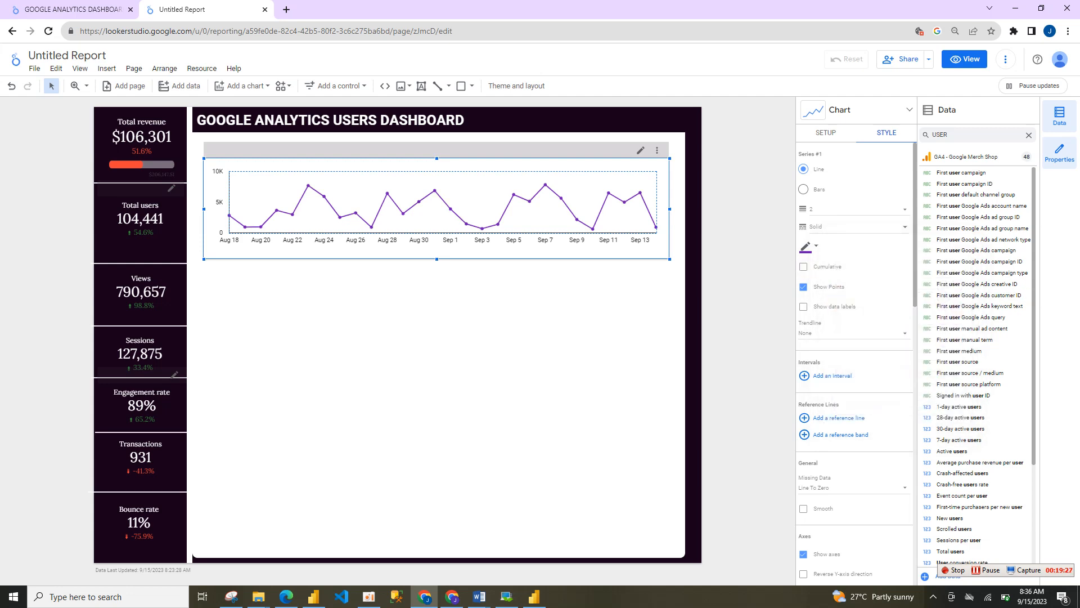
{"action": "type", "text": "#11011b"}
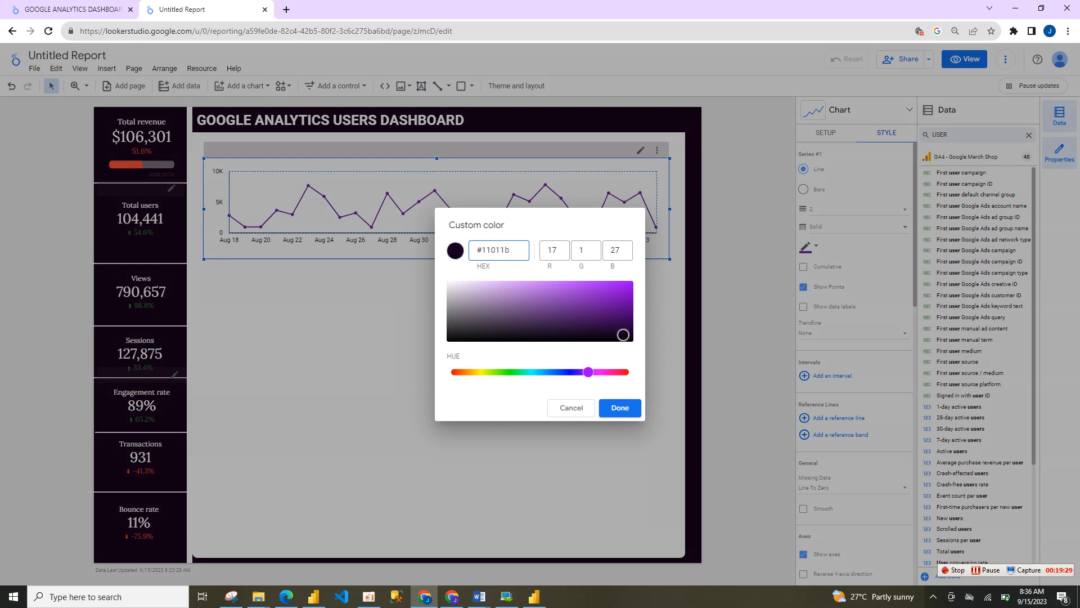
{"action": "left_click", "coordinate": [620, 408]}
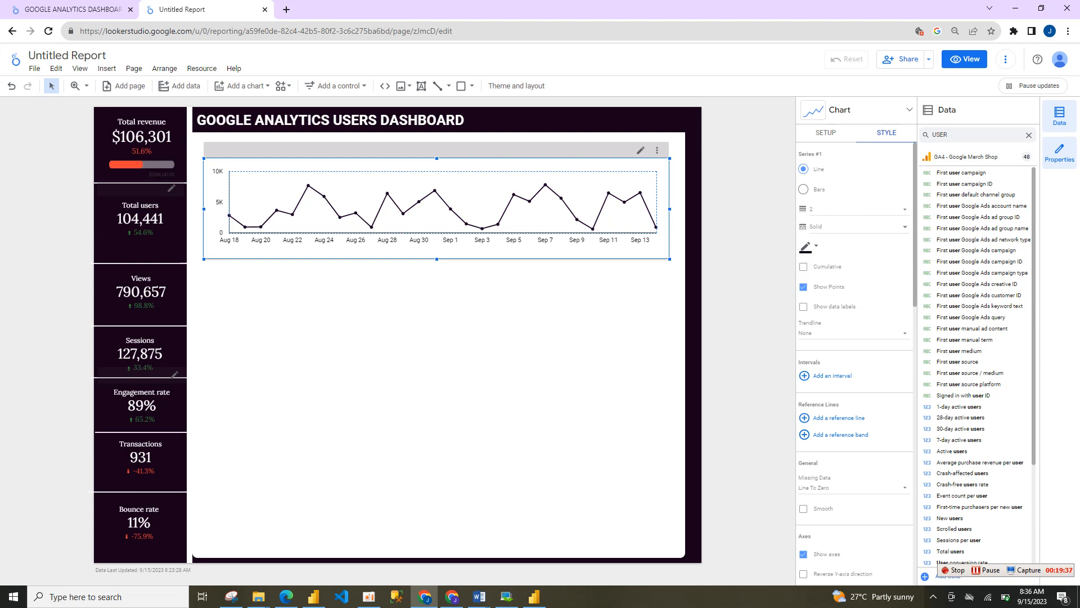
Recolor the Total revenue series line with the muted purple custom color #642b73.
{"action": "left_click", "coordinate": [608, 193]}
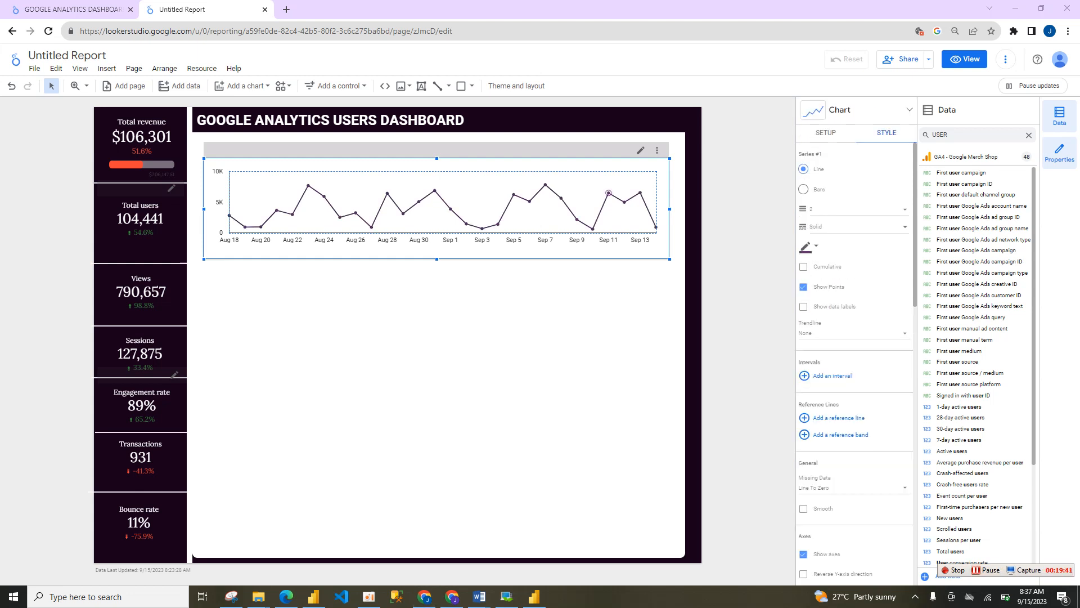
{"action": "left_click", "coordinate": [806, 246]}
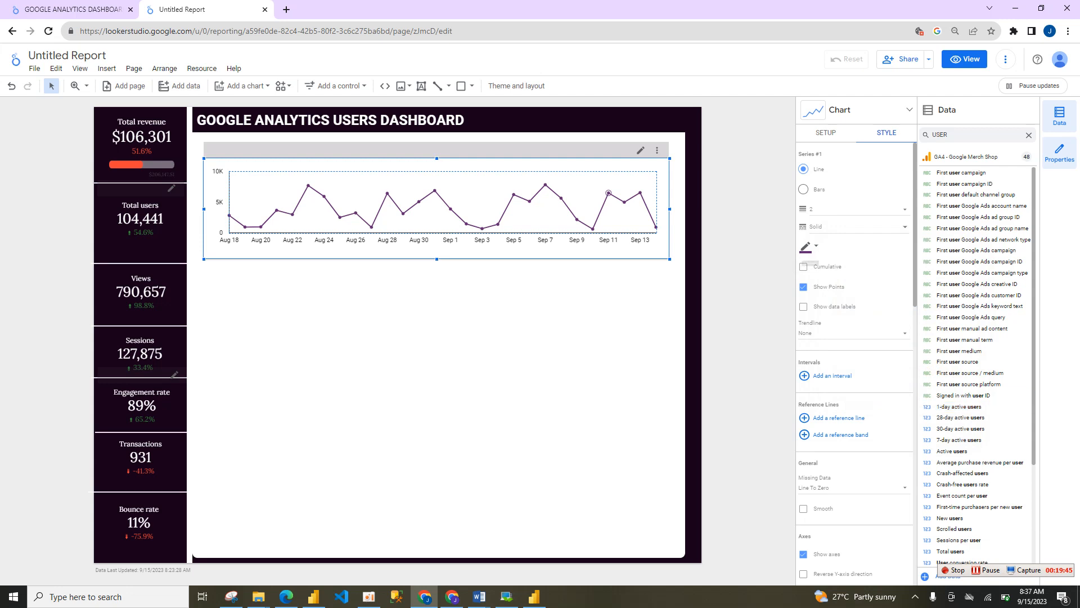
{"action": "left_click", "coordinate": [808, 247]}
{"action": "left_click", "coordinate": [942, 405]}
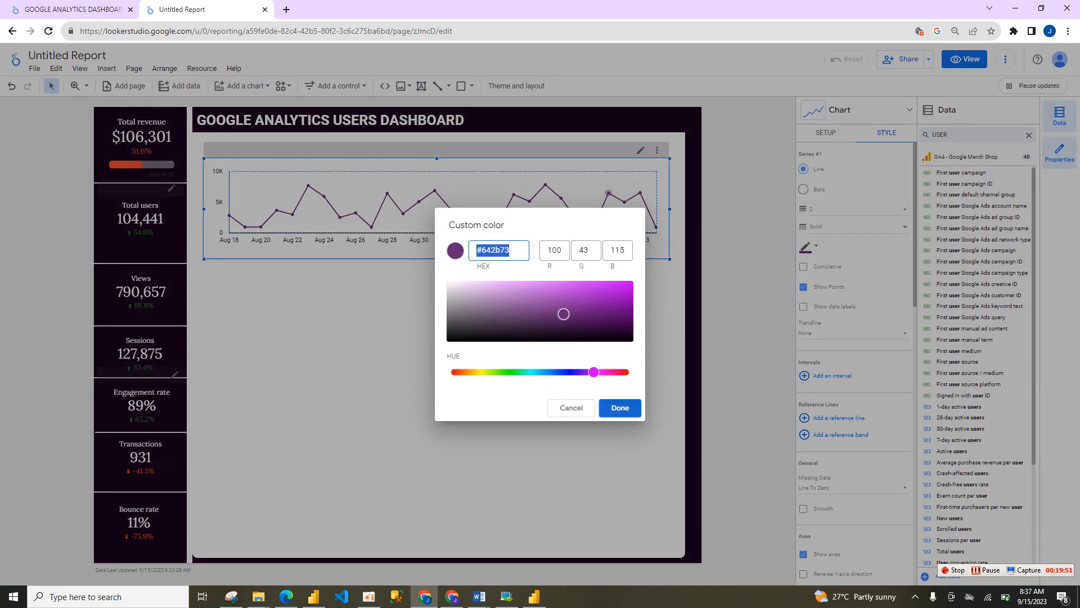
{"action": "left_click", "coordinate": [619, 408]}
{"action": "left_click", "coordinate": [597, 394]}
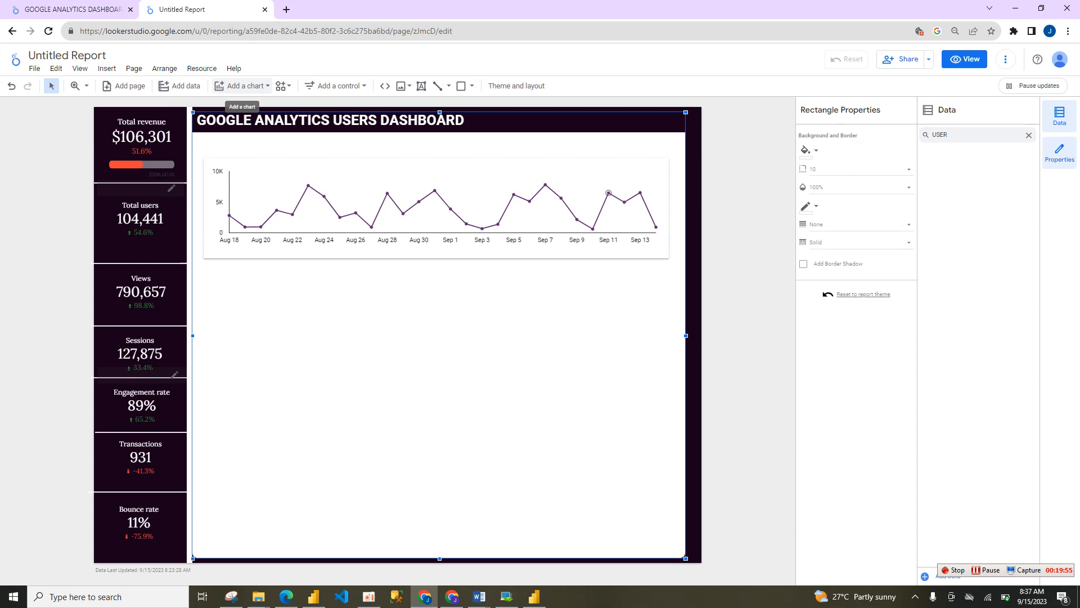
Add a donut chart below the Total revenue line chart and dismiss the save error.
{"action": "left_click", "coordinate": [242, 86]}
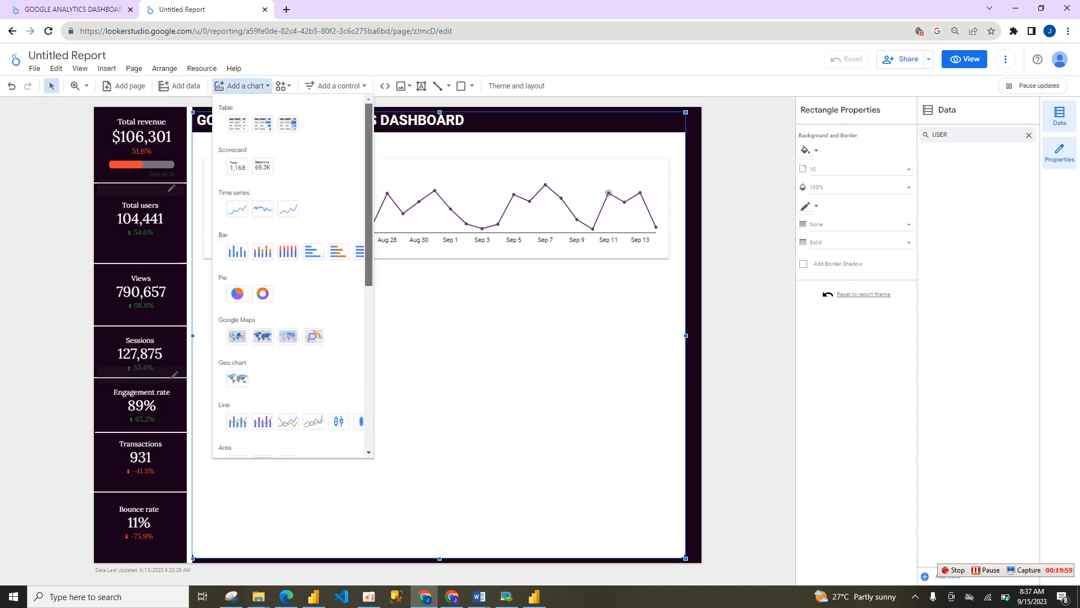
{"action": "scroll", "coordinate": [369, 225], "scroll_direction": "down", "scroll_amount": 1}
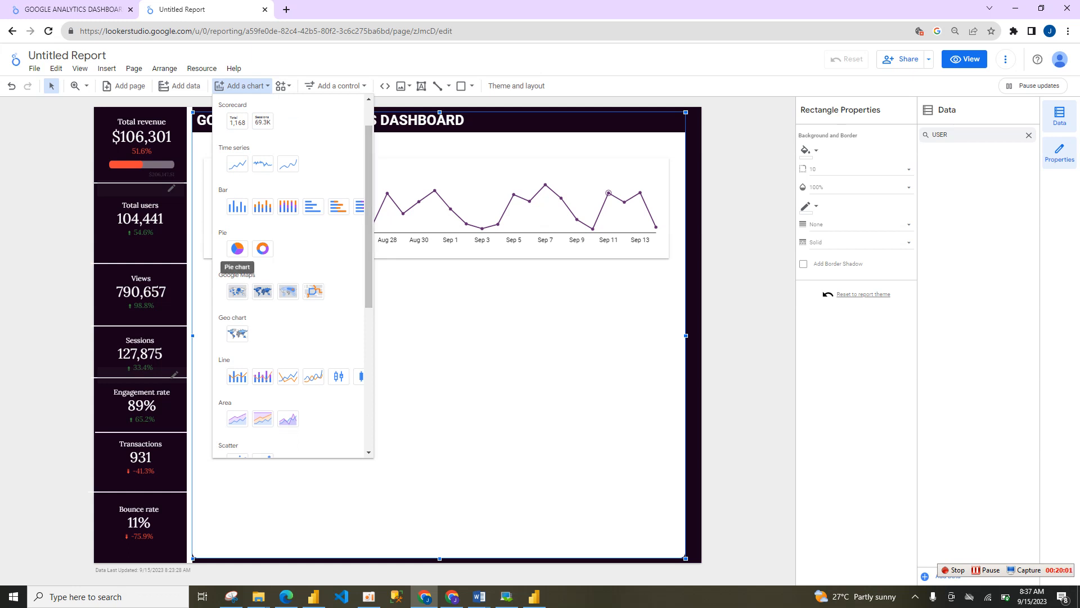
{"action": "left_click", "coordinate": [262, 249]}
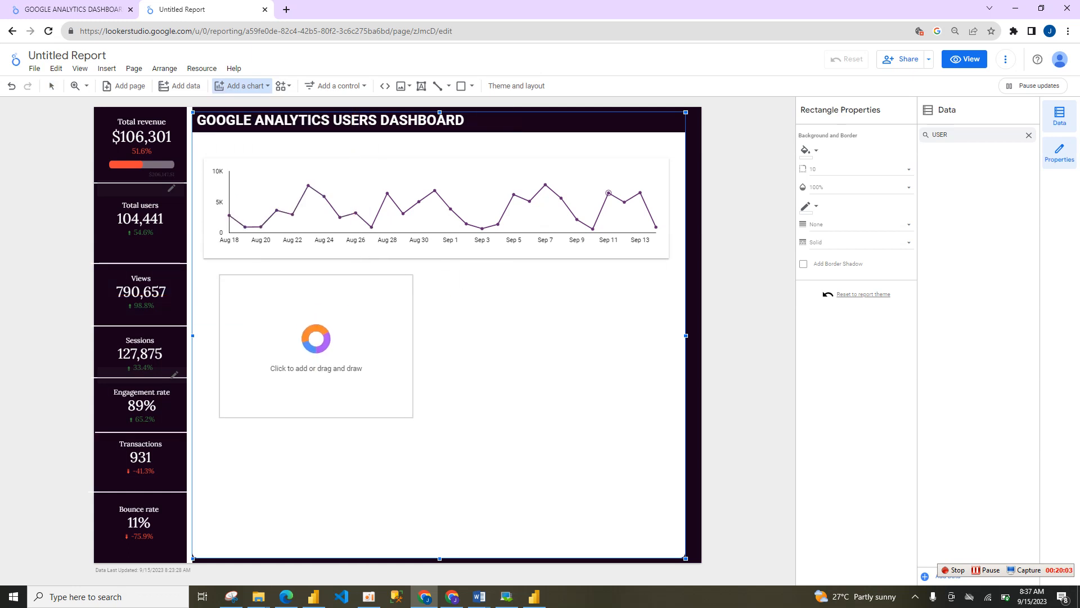
{"action": "key", "text": "Escape"}
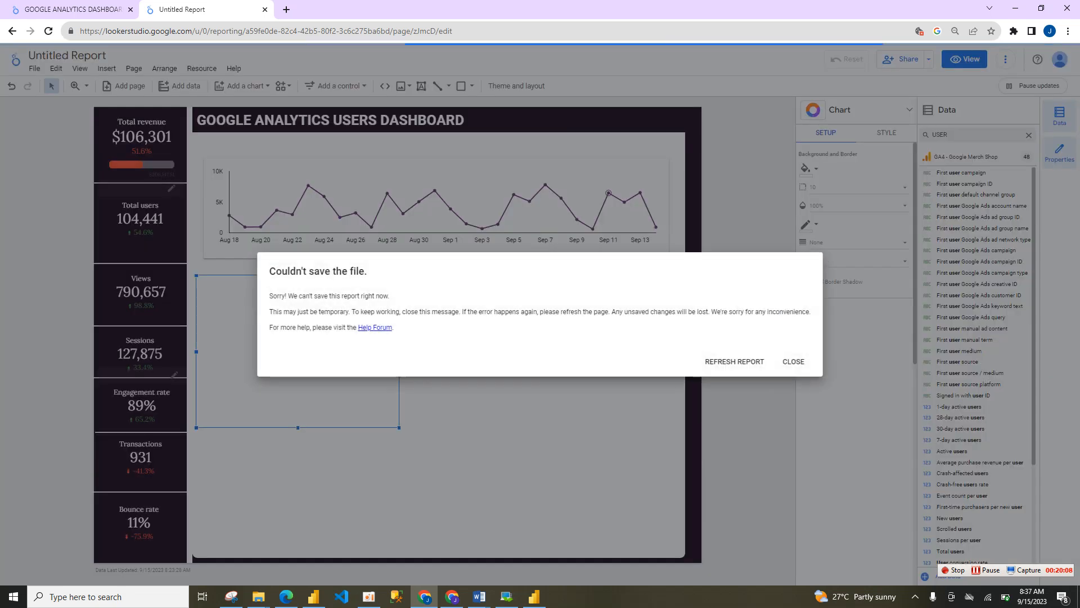
{"action": "left_click", "coordinate": [793, 361]}
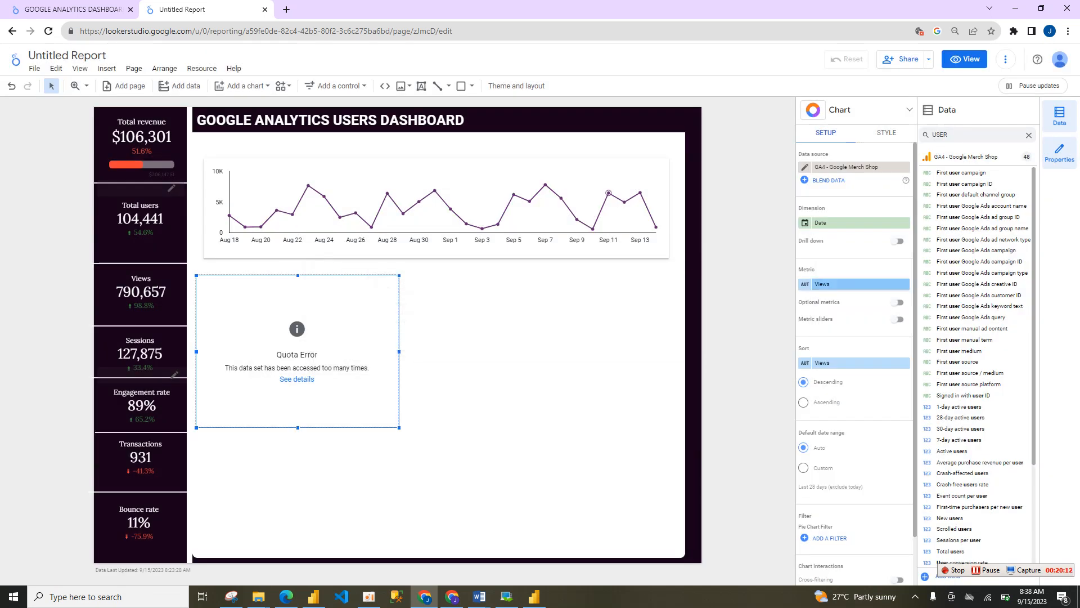
Assign Device category as both the dimension and the metric of the new donut chart.
{"action": "left_click", "coordinate": [843, 284]}
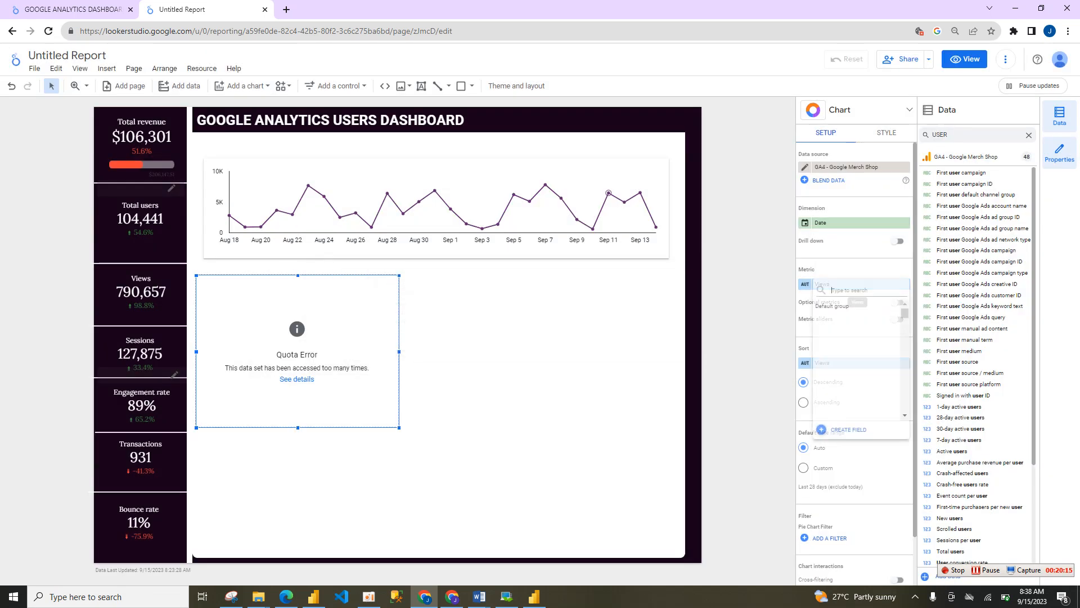
{"action": "type", "text": "D"}
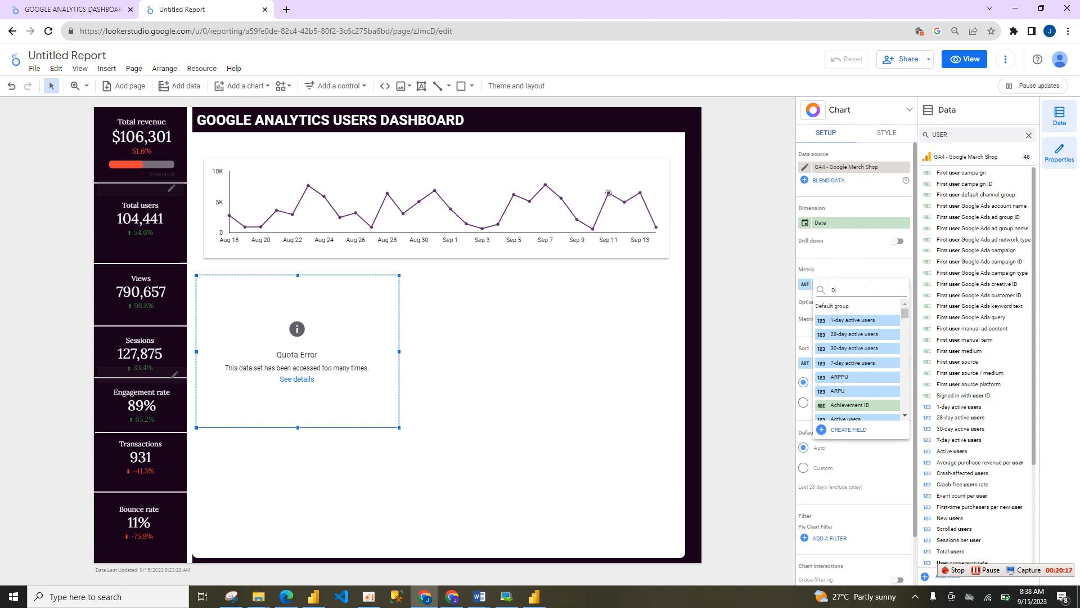
{"action": "type", "text": "EVE"}
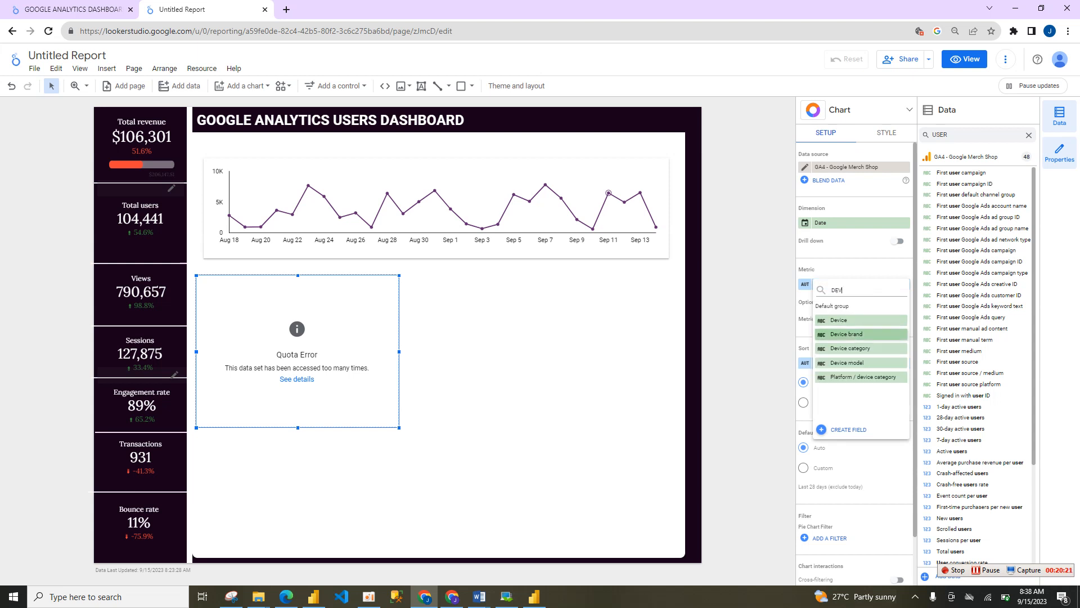
{"action": "left_click", "coordinate": [854, 349]}
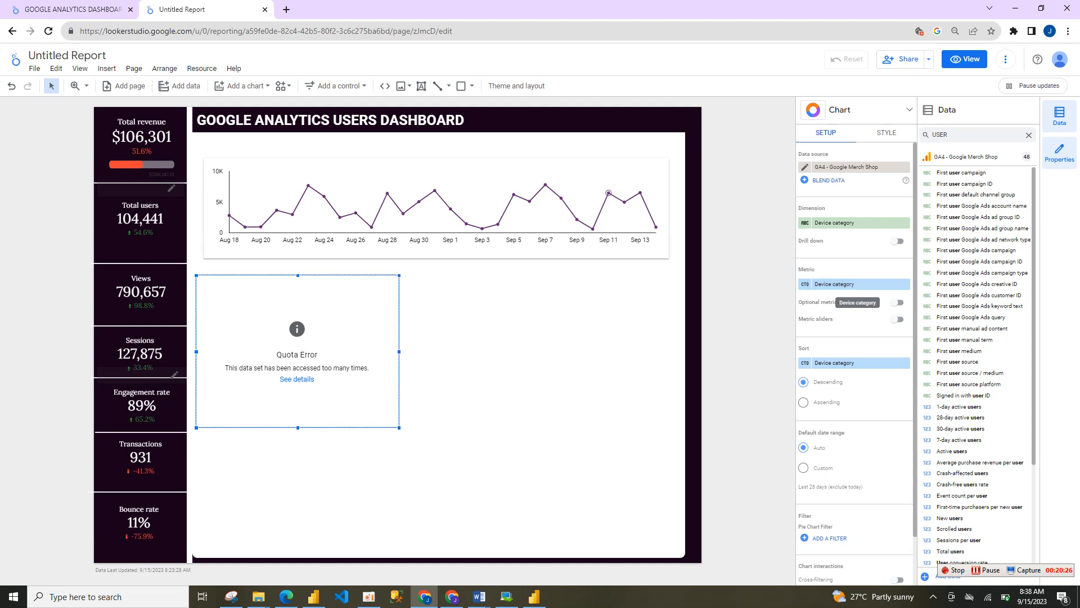
Replace the donut chart's metric with Total users.
{"action": "left_click", "coordinate": [844, 284]}
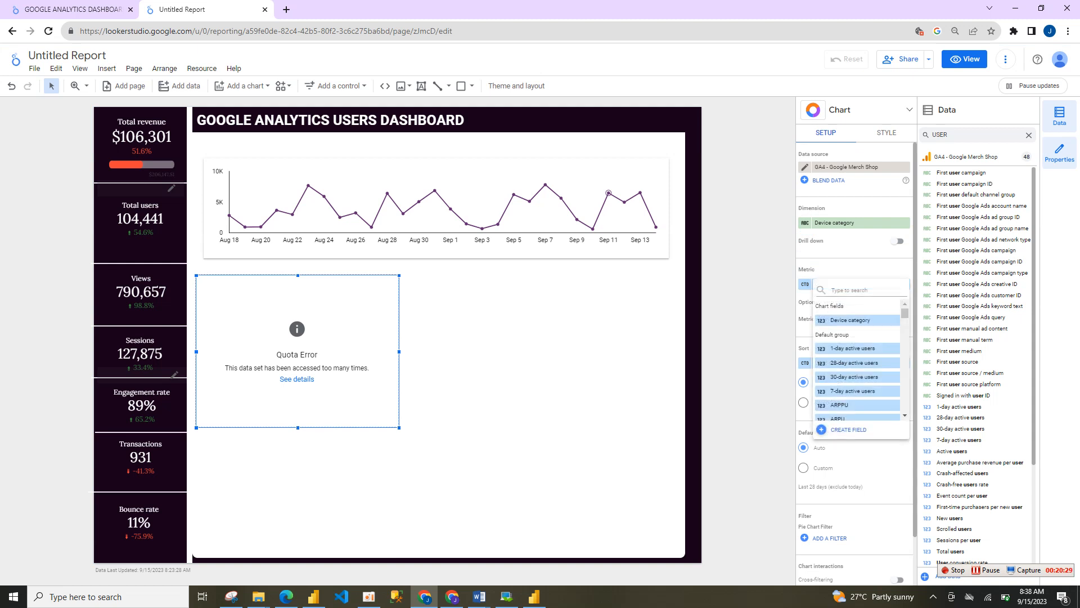
{"action": "type", "text": "use"}
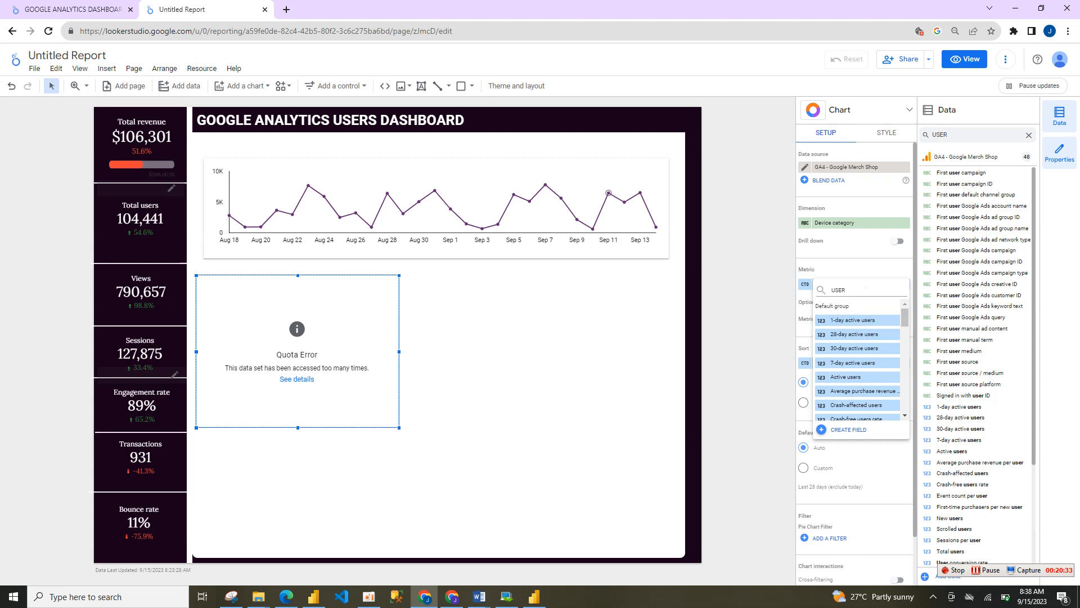
{"action": "scroll", "coordinate": [858, 360], "scroll_direction": "down", "scroll_amount": 10}
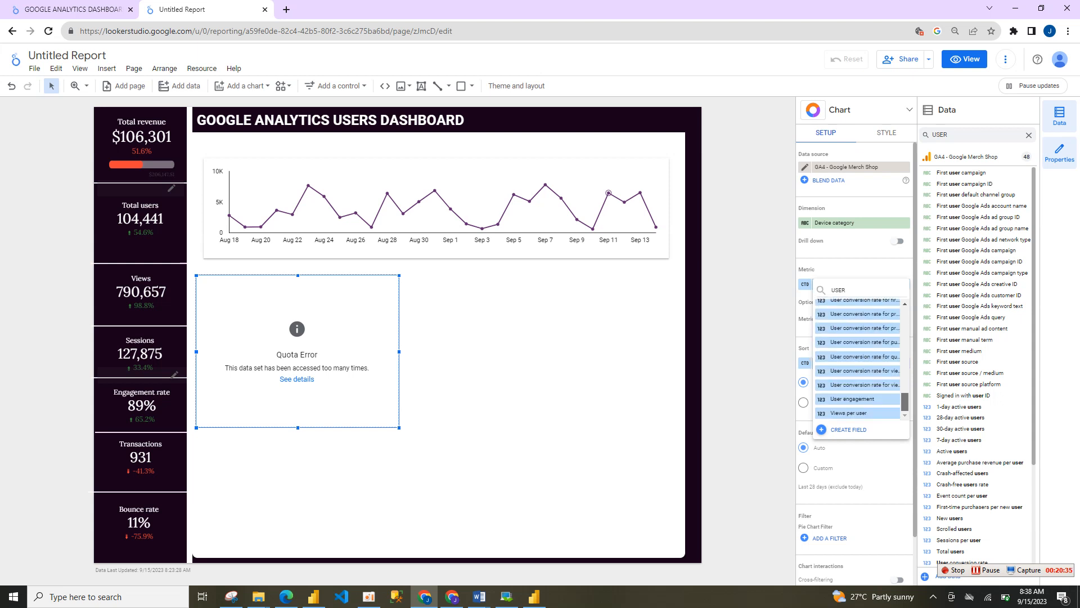
{"action": "scroll", "coordinate": [858, 360], "scroll_direction": "up", "scroll_amount": 3}
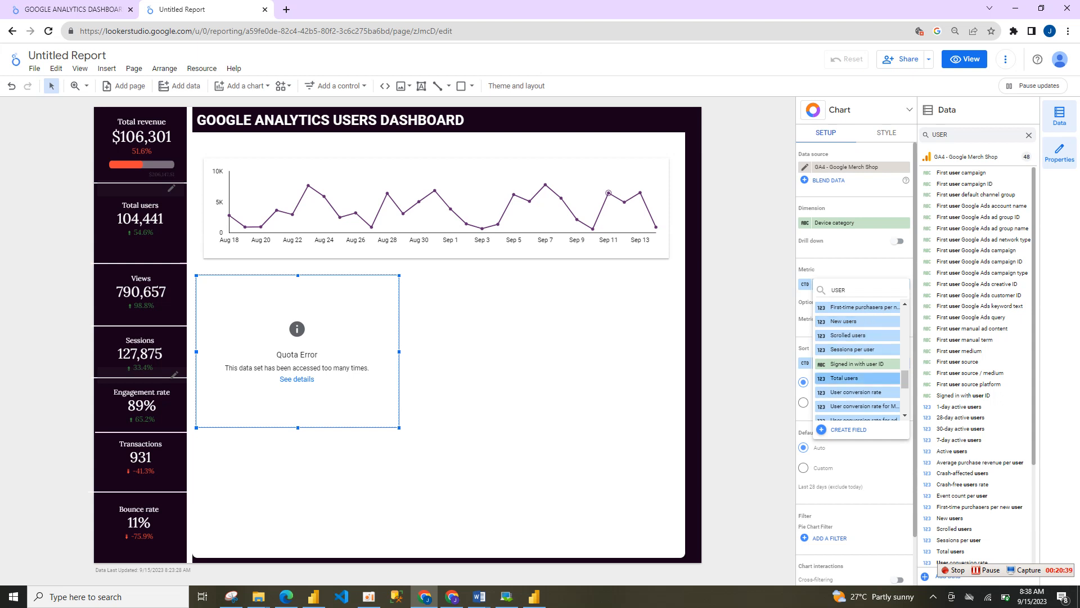
{"action": "left_click", "coordinate": [858, 378]}
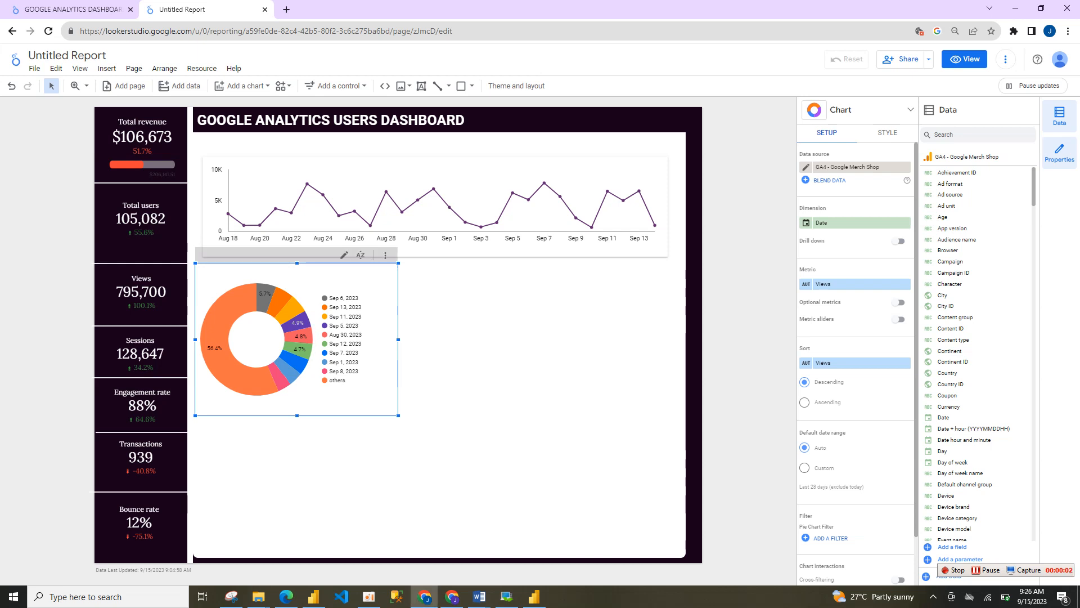
Shift the donut chart slightly to the right beneath the line chart and set its dimension to Device category.
{"action": "left_click_drag", "start_coordinate": [368, 337], "coordinate": [381, 337]}
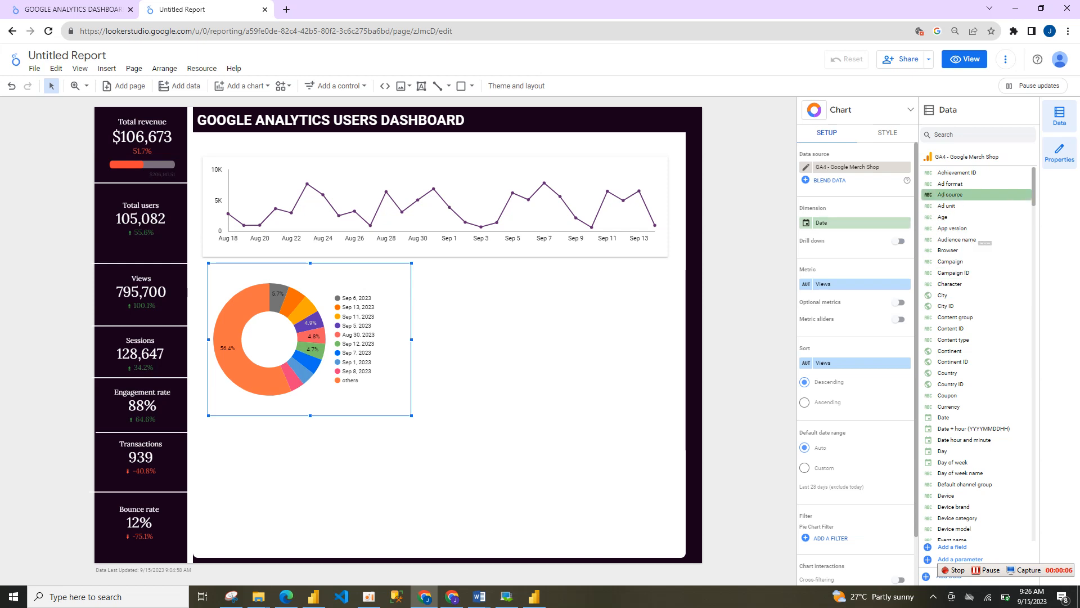
{"action": "left_click", "coordinate": [958, 134]}
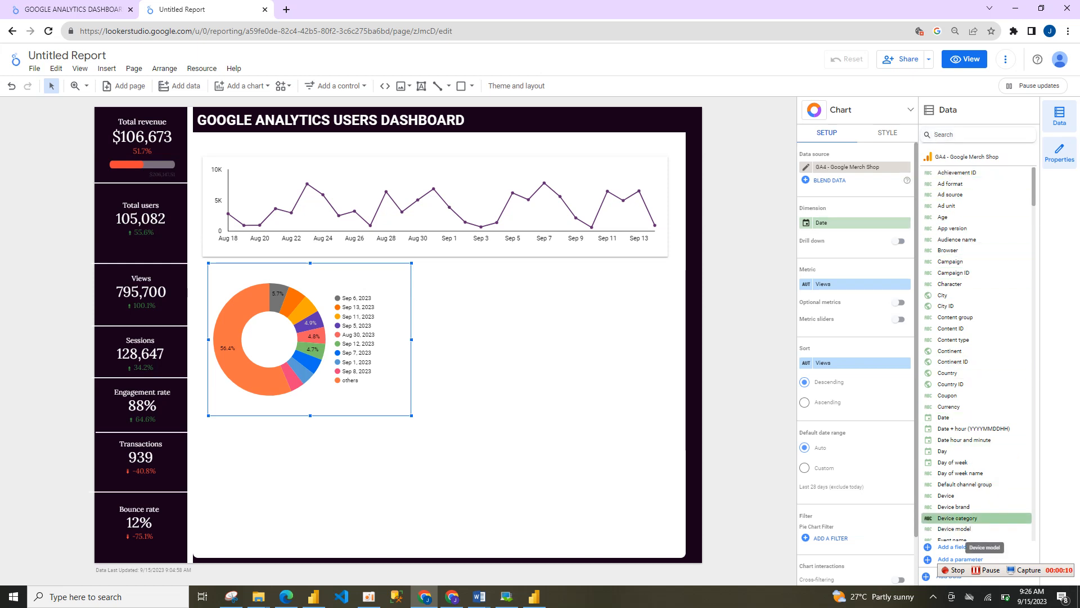
{"action": "left_click_drag", "start_coordinate": [960, 518], "coordinate": [844, 223]}
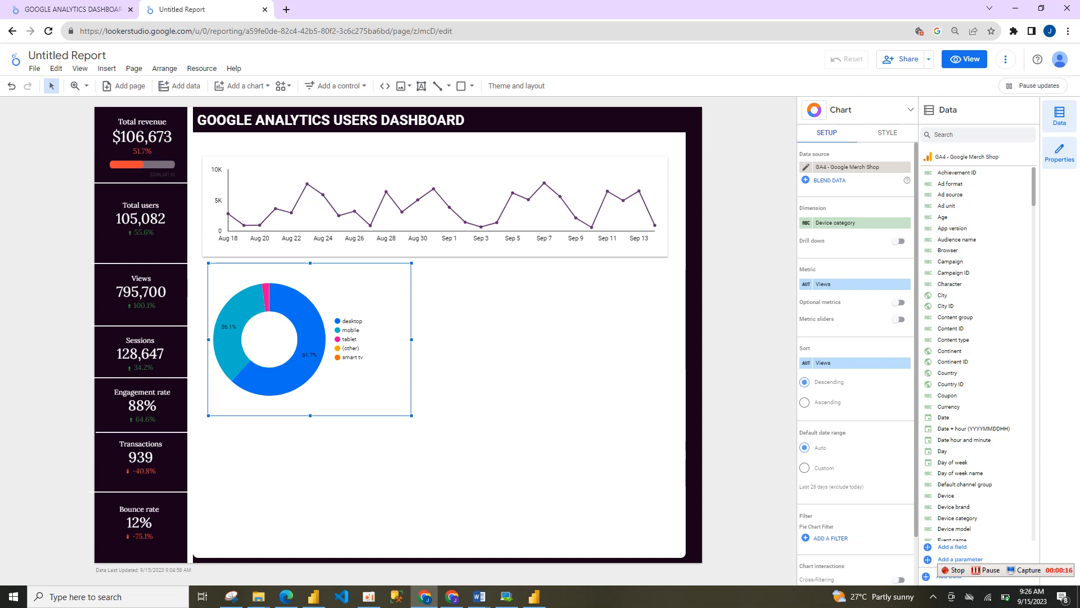
Color the donut chart's slices by a single color.
{"action": "left_click", "coordinate": [894, 133]}
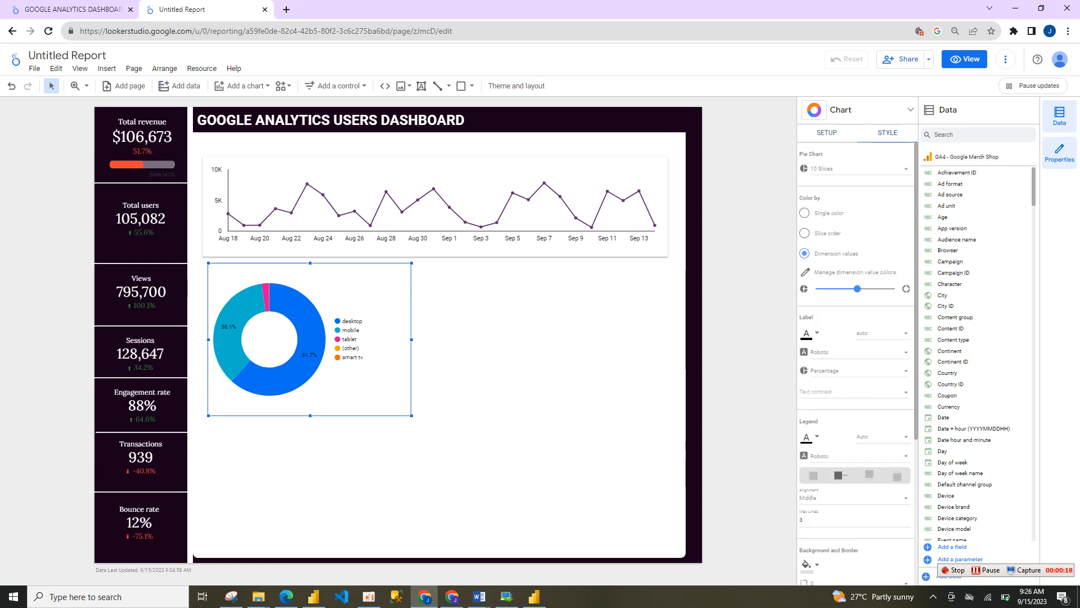
{"action": "left_click", "coordinate": [804, 212]}
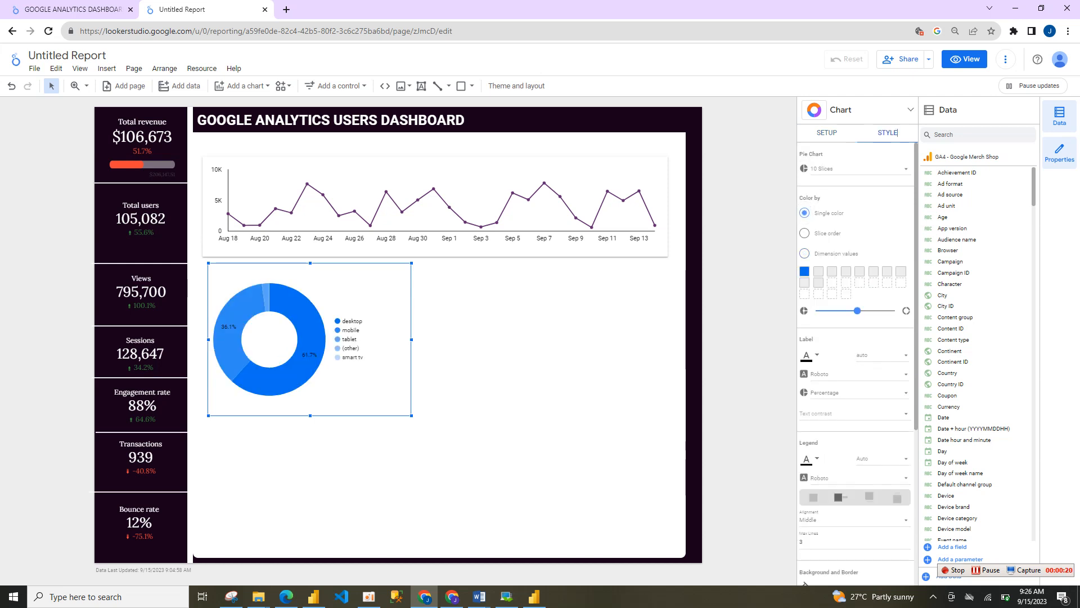
Recolor the donut chart's slices with the custom medium purple and place its legend beneath the ring.
{"action": "left_click", "coordinate": [805, 271]}
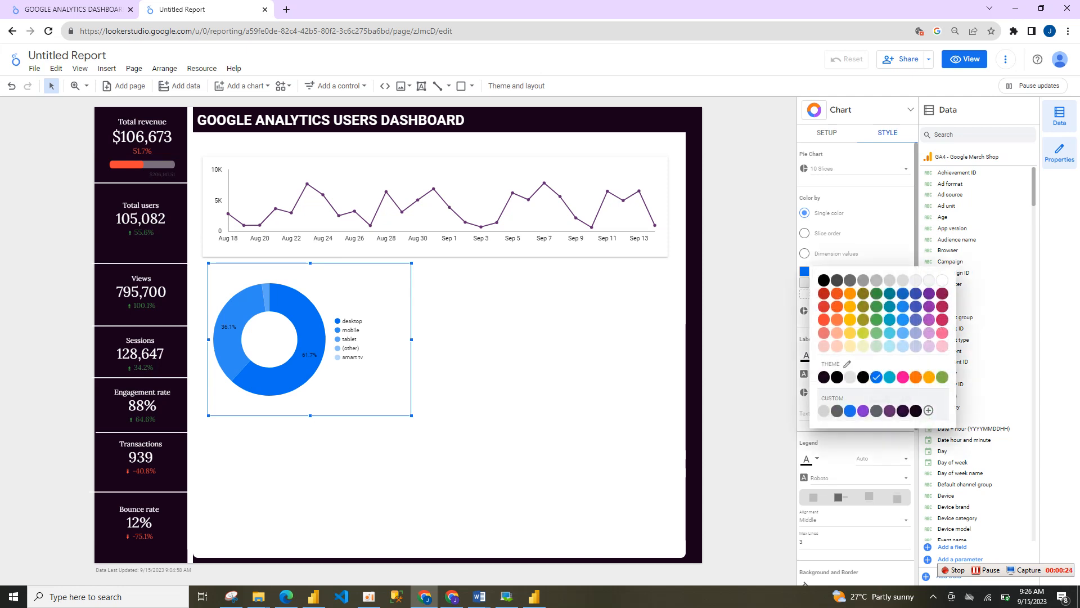
{"action": "left_click", "coordinate": [889, 411]}
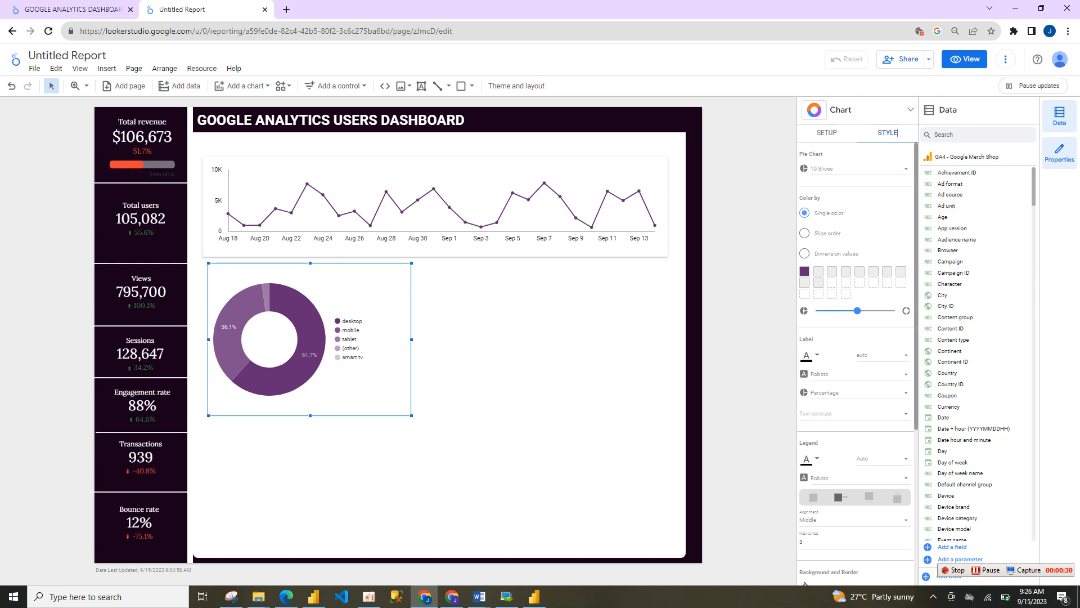
{"action": "scroll", "coordinate": [855, 337], "scroll_direction": "down", "scroll_amount": 3}
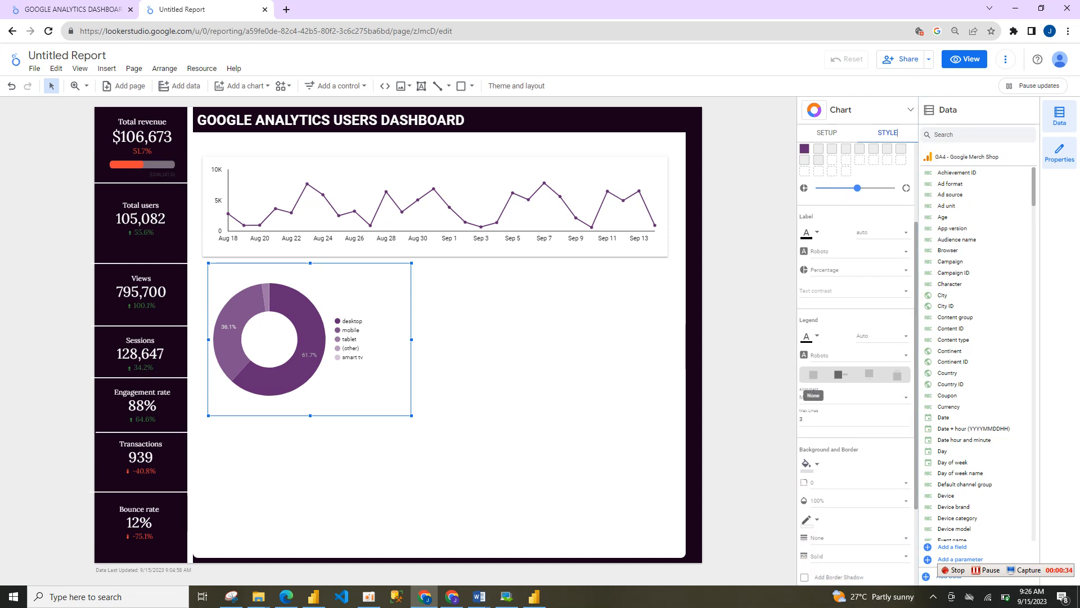
{"action": "left_click", "coordinate": [814, 374]}
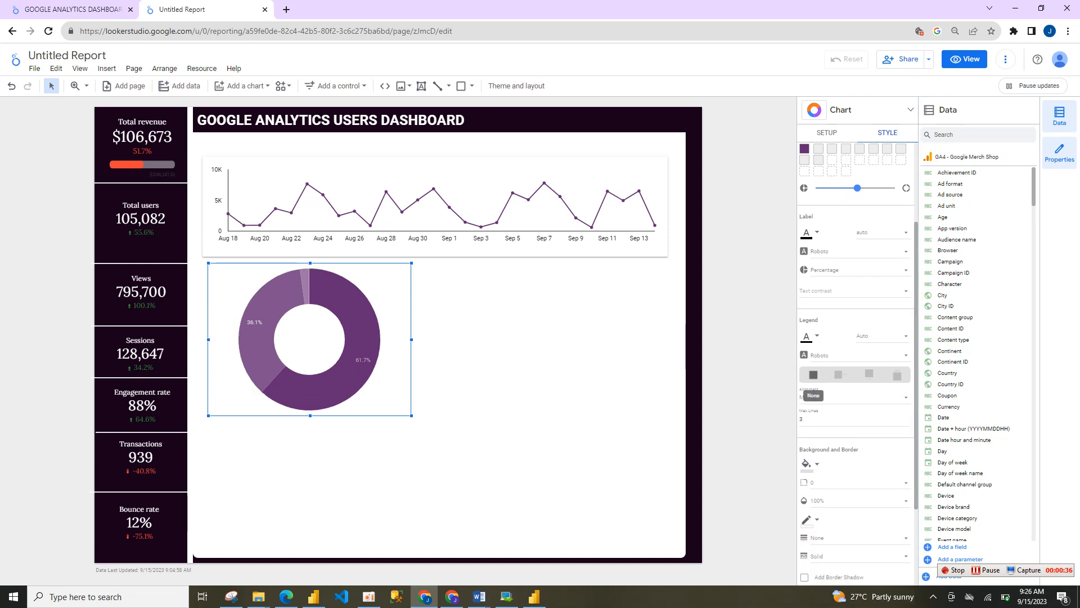
{"action": "left_click", "coordinate": [869, 374]}
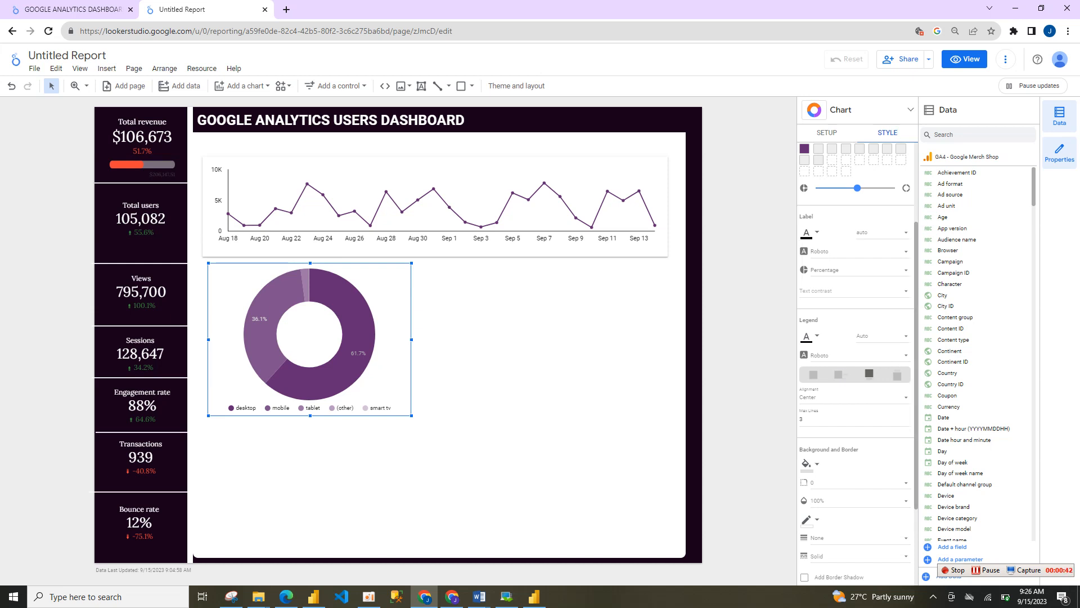
Set the font of the donut chart's slice labels to Lora.
{"action": "left_click", "coordinate": [859, 251]}
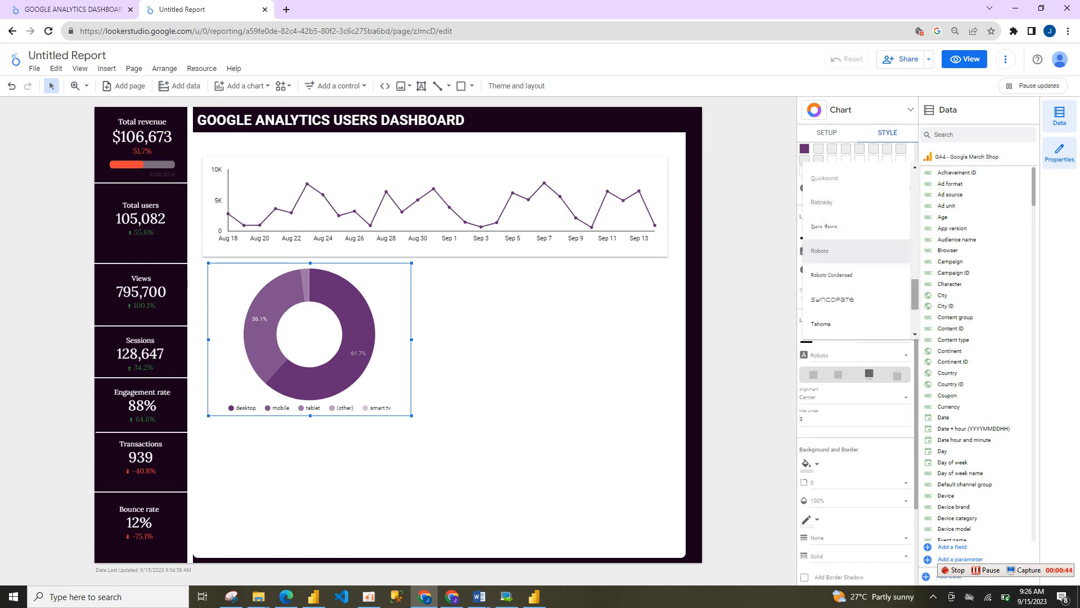
{"action": "scroll", "coordinate": [855, 259], "scroll_direction": "up", "scroll_amount": 5}
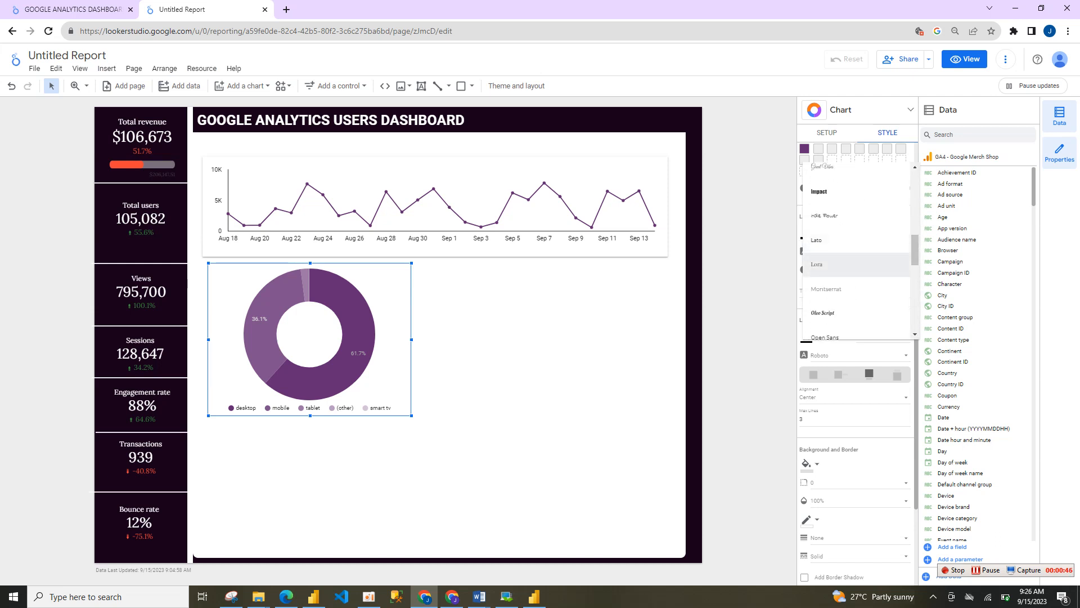
{"action": "left_click", "coordinate": [817, 264]}
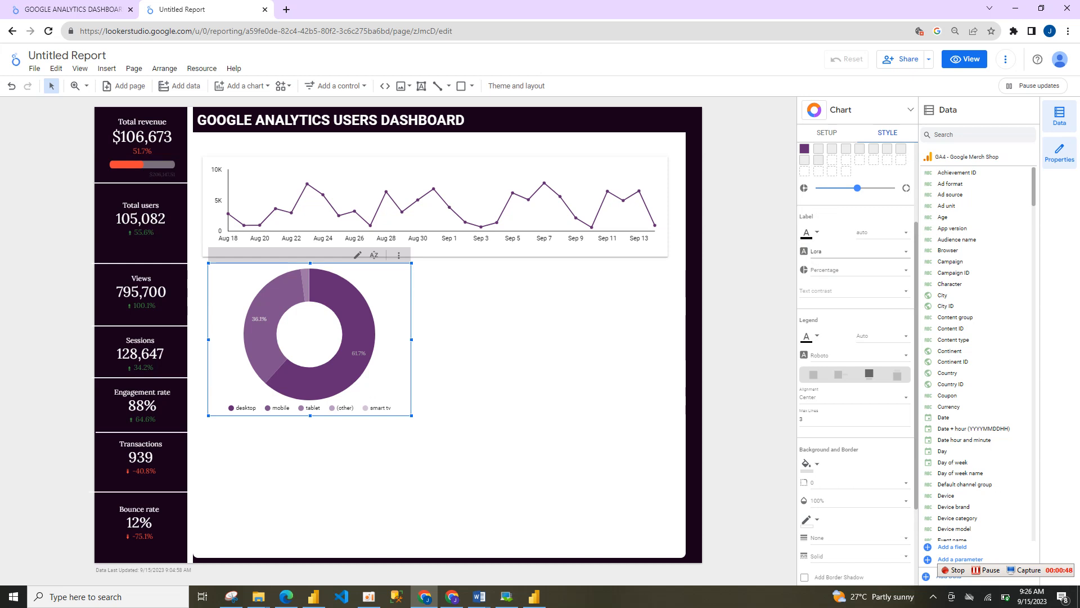
Shrink the donut chart and align its left edge with the line chart, keeping it wide enough for the whole legend.
{"action": "left_click_drag", "start_coordinate": [412, 416], "coordinate": [368, 384]}
{"action": "left_click_drag", "start_coordinate": [288, 321], "coordinate": [282, 330]}
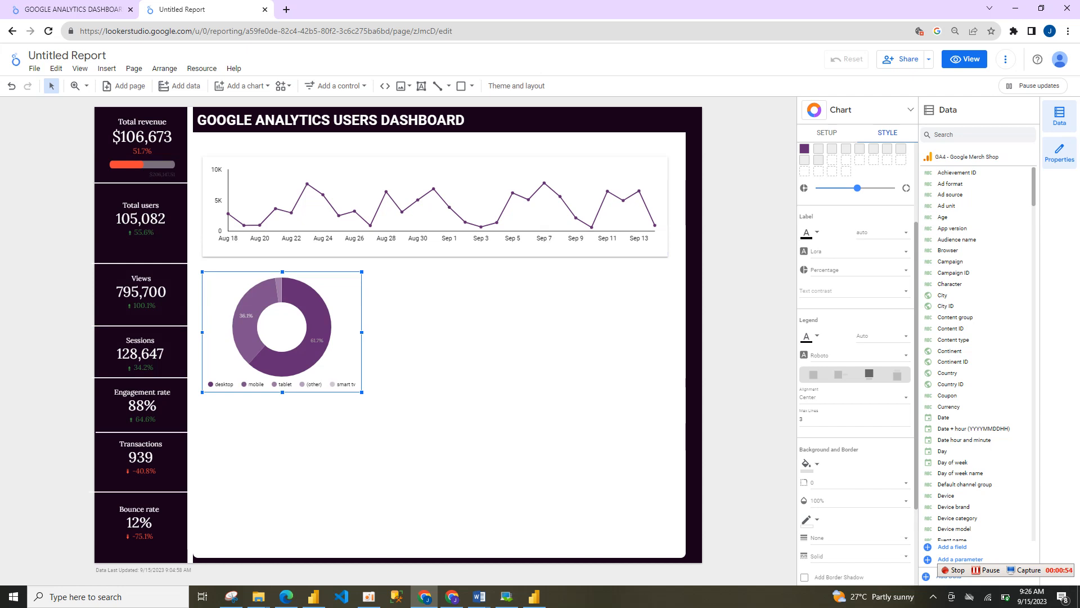
{"action": "left_click_drag", "start_coordinate": [362, 332], "coordinate": [367, 331]}
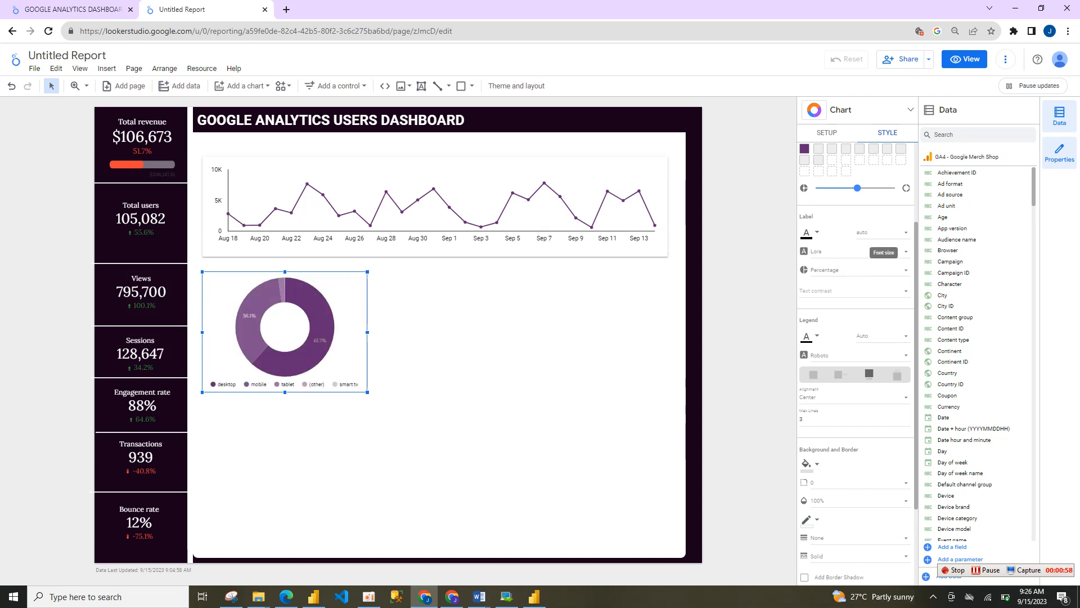
Set the font size of the donut chart's slice labels to 12px.
{"action": "left_click", "coordinate": [881, 232]}
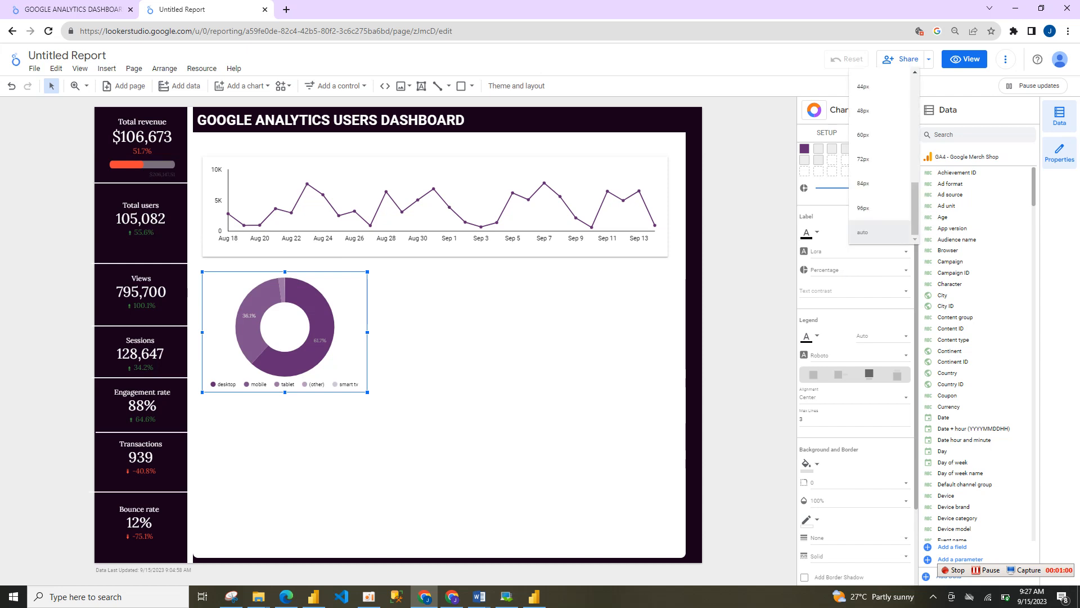
{"action": "scroll", "coordinate": [879, 169], "scroll_direction": "up", "scroll_amount": 10}
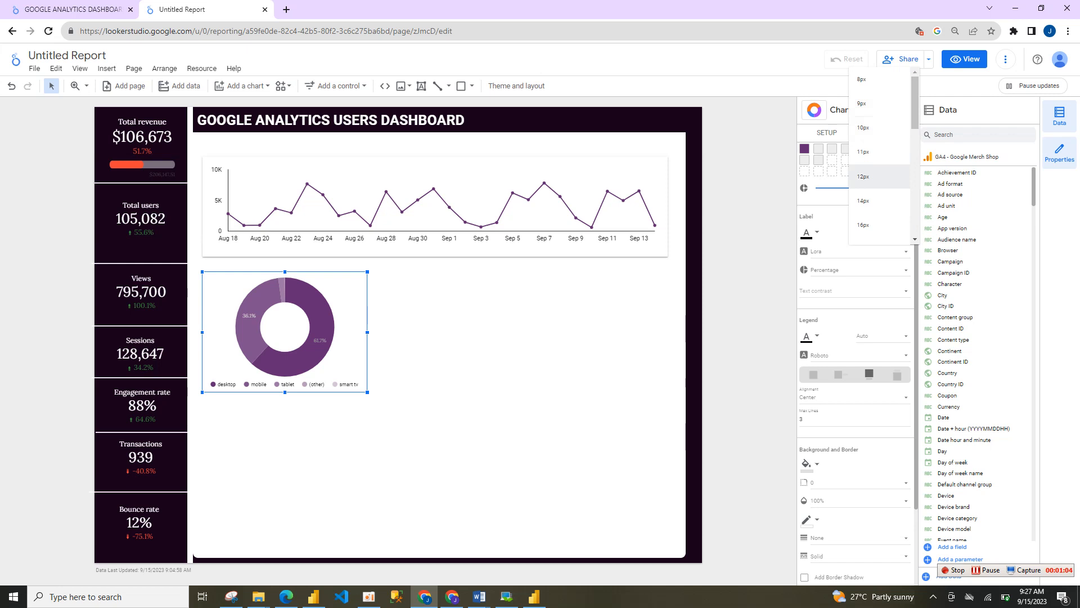
{"action": "left_click", "coordinate": [878, 176]}
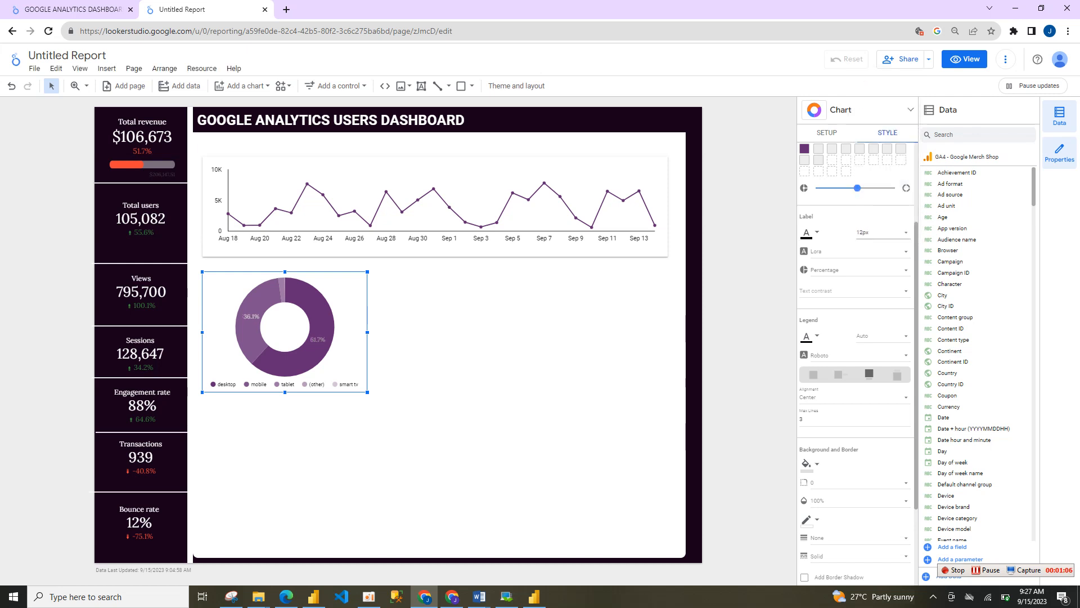
Make the donut chart slightly smaller and move it closer to the scorecard column, with all legend entries fitting.
{"action": "left_click", "coordinate": [427, 327]}
{"action": "left_click", "coordinate": [303, 350]}
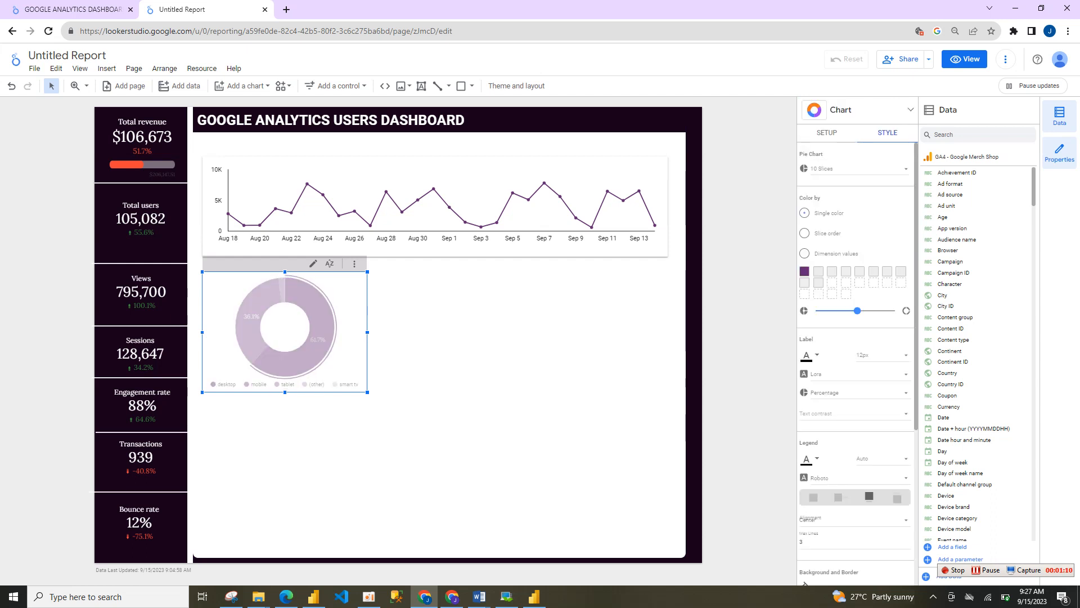
{"action": "left_click_drag", "start_coordinate": [368, 392], "coordinate": [355, 388]}
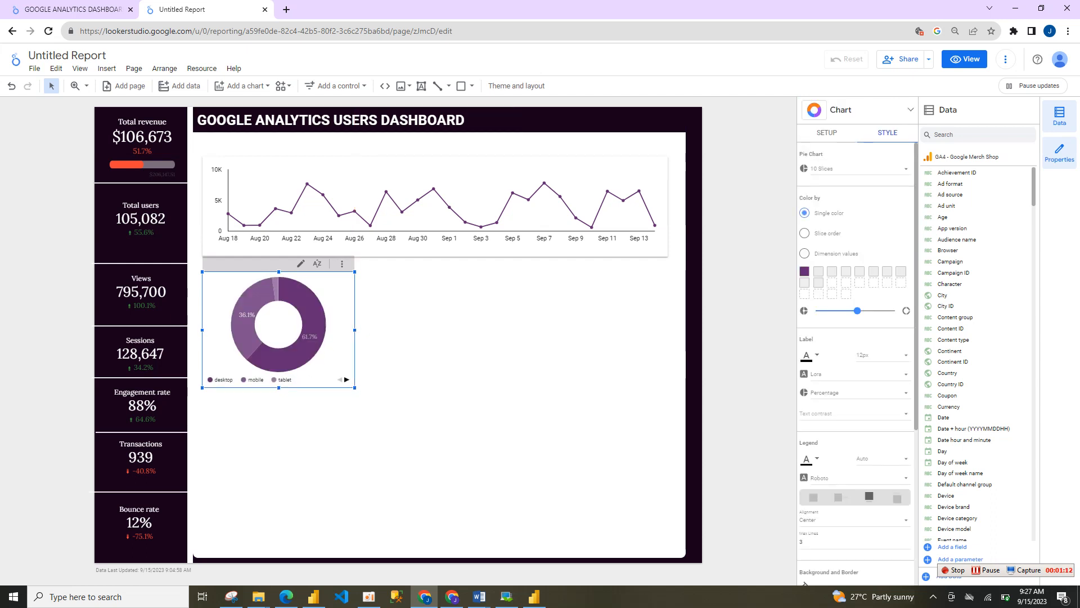
{"action": "left_click_drag", "start_coordinate": [278, 326], "coordinate": [271, 328]}
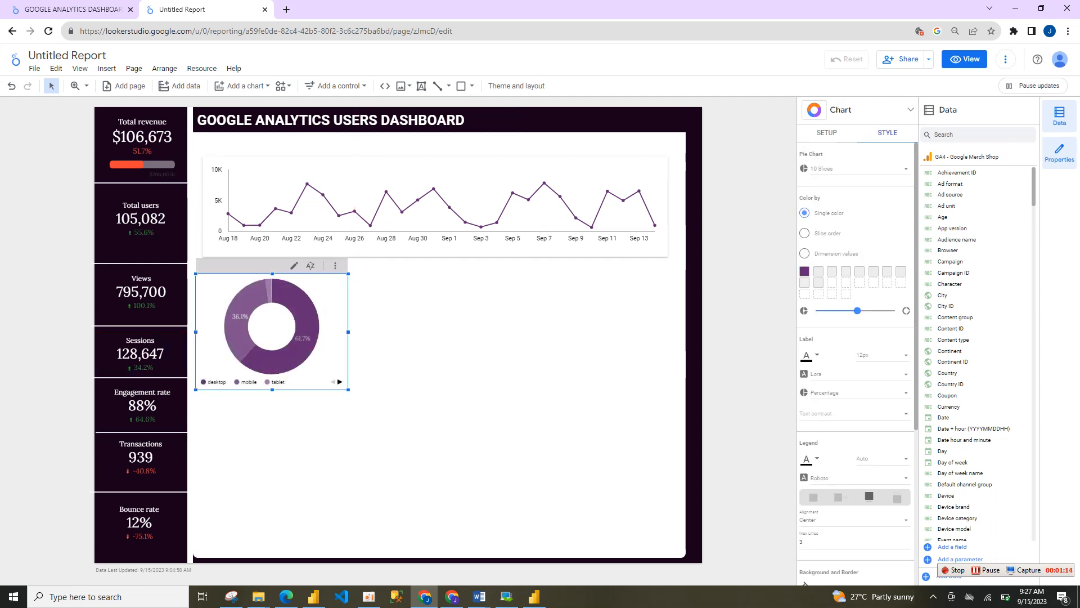
{"action": "left_click_drag", "start_coordinate": [348, 389], "coordinate": [354, 391]}
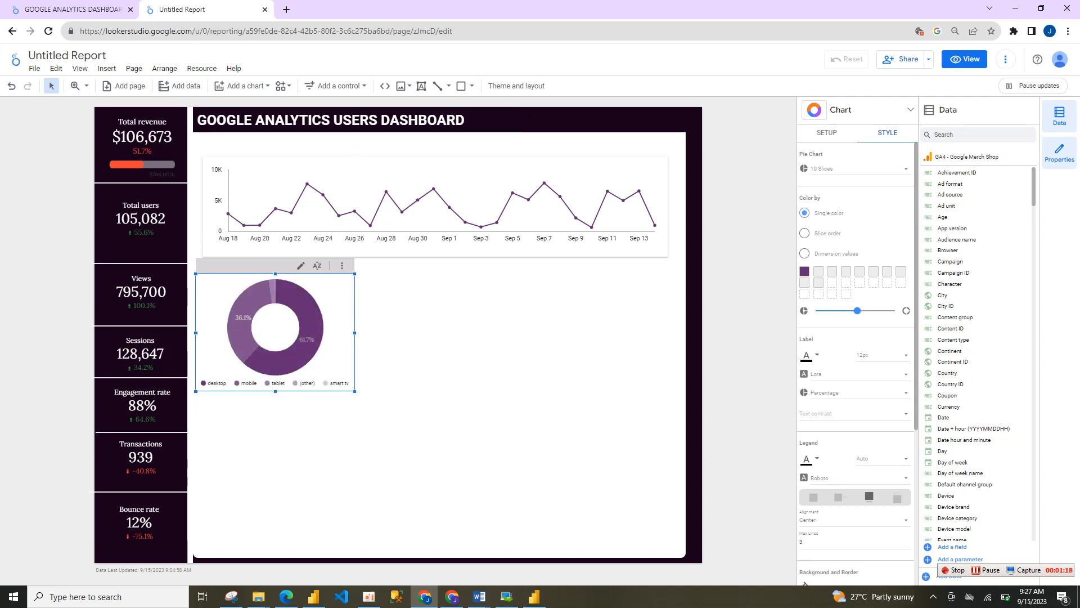
Create two copies of the donut chart and arrange all three in a row beneath the line chart.
{"action": "key", "text": "ctrl+d"}
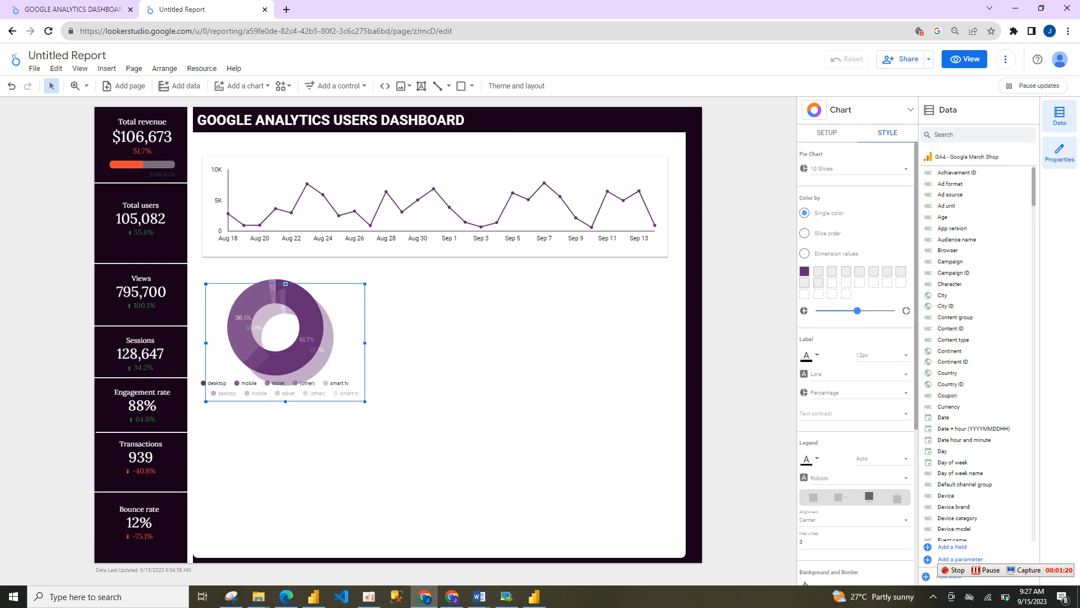
{"action": "left_click_drag", "start_coordinate": [246, 353], "coordinate": [402, 343]}
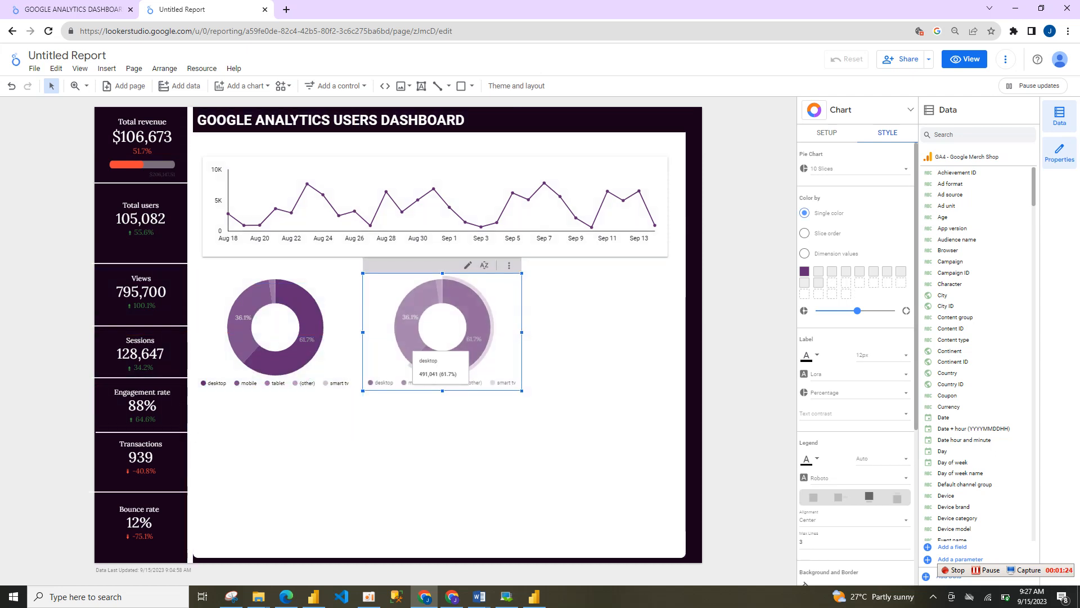
{"action": "key", "text": "ctrl+v"}
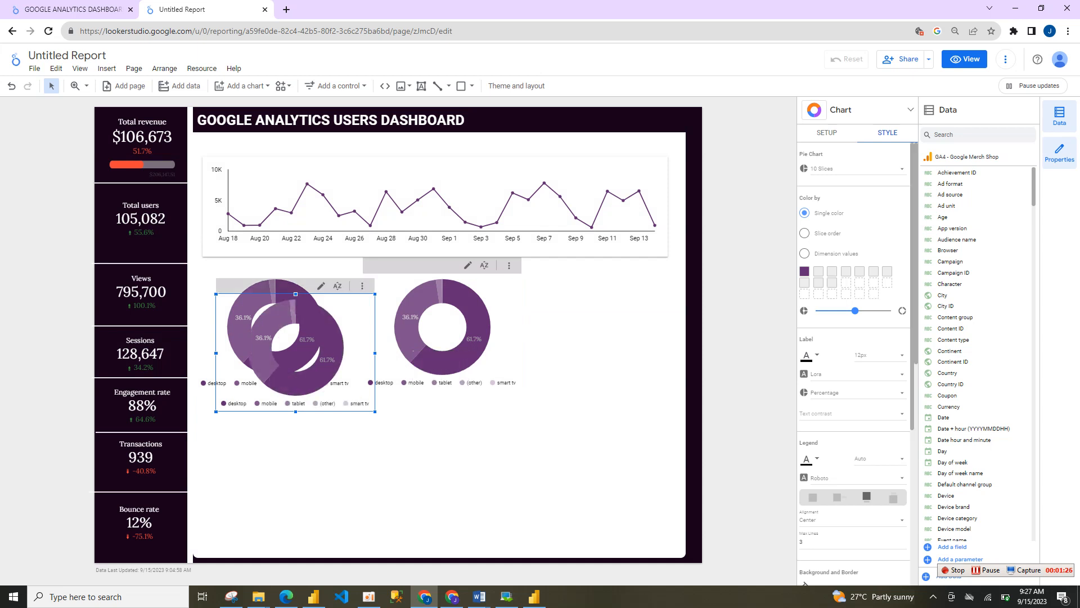
{"action": "left_click_drag", "start_coordinate": [295, 353], "coordinate": [594, 336]}
Convert the middle donut chart in the row to a pie chart.
{"action": "left_click", "coordinate": [433, 360]}
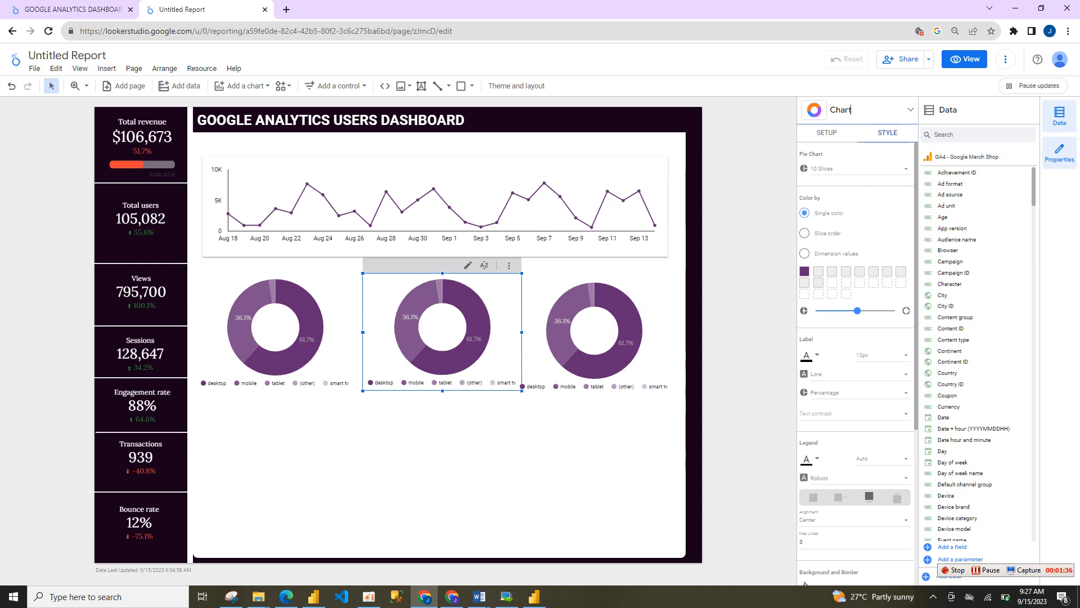
{"action": "left_click", "coordinate": [851, 110]}
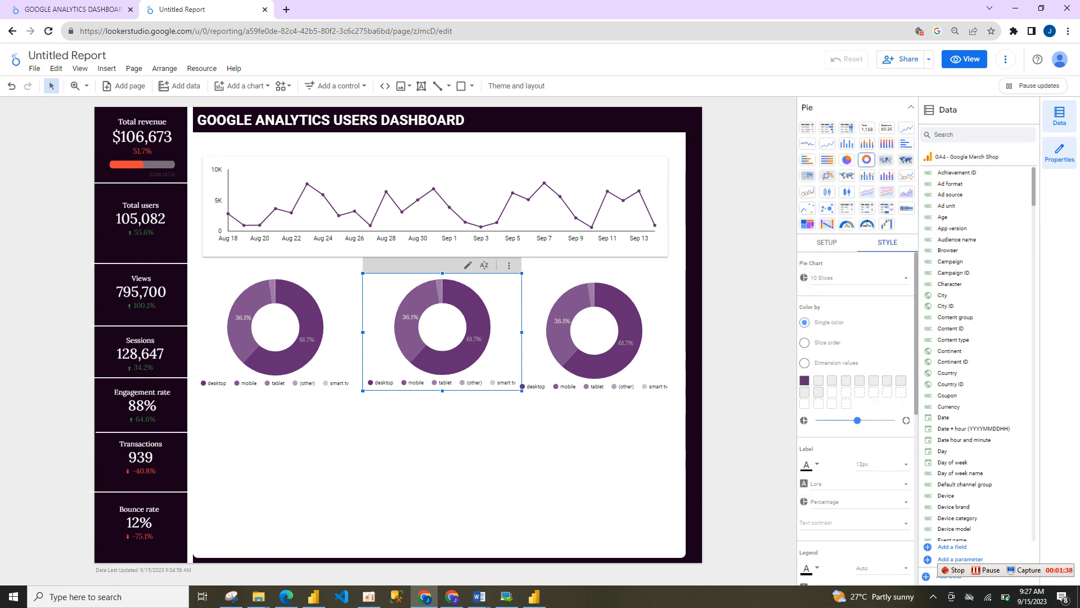
{"action": "left_click", "coordinate": [846, 160]}
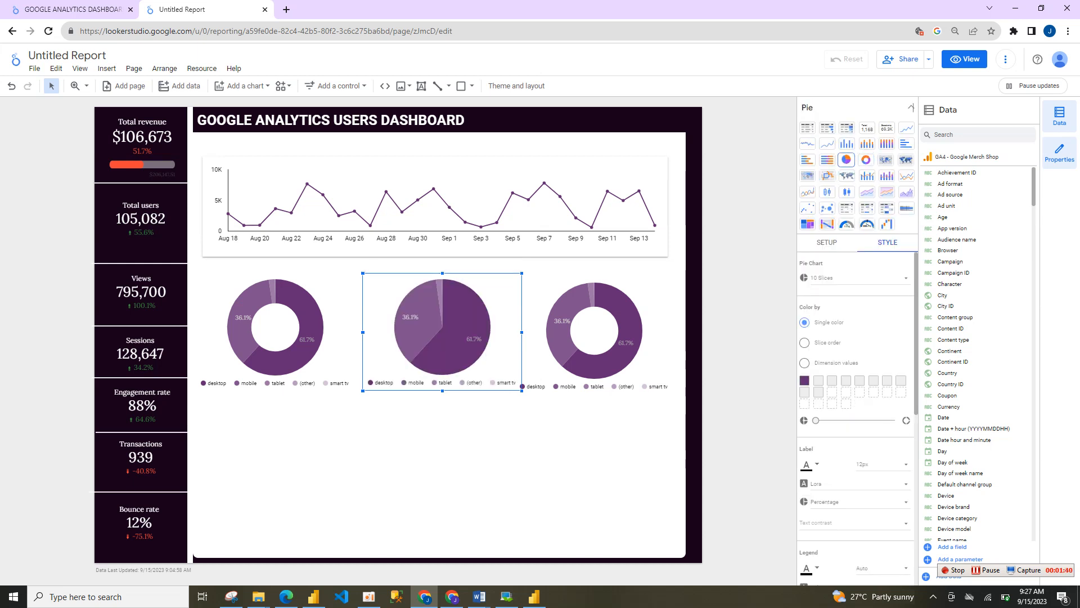
{"action": "left_click", "coordinate": [910, 107]}
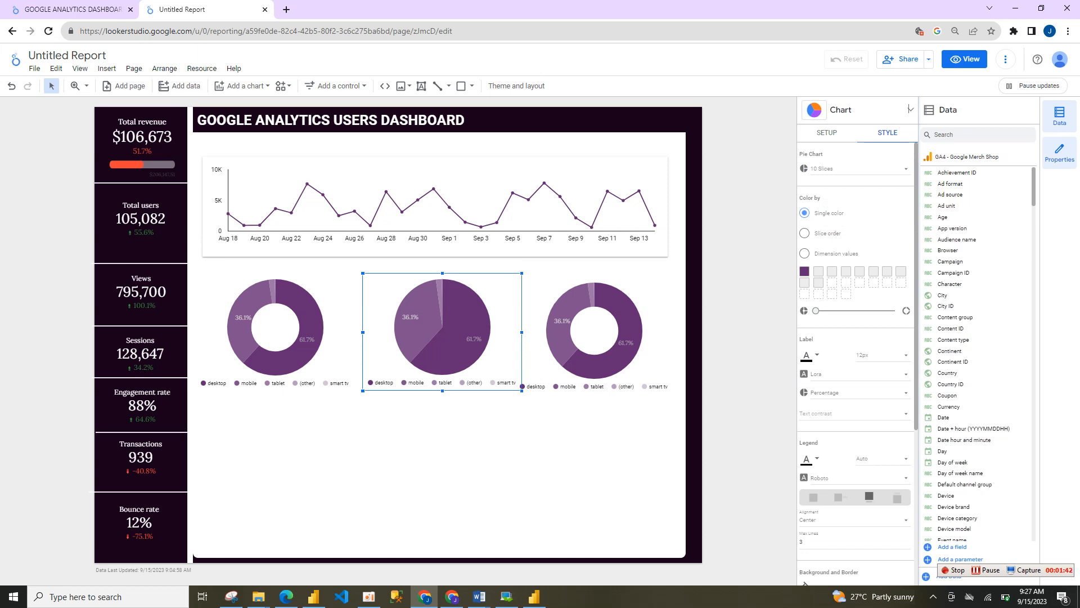
{"action": "left_click", "coordinate": [910, 109]}
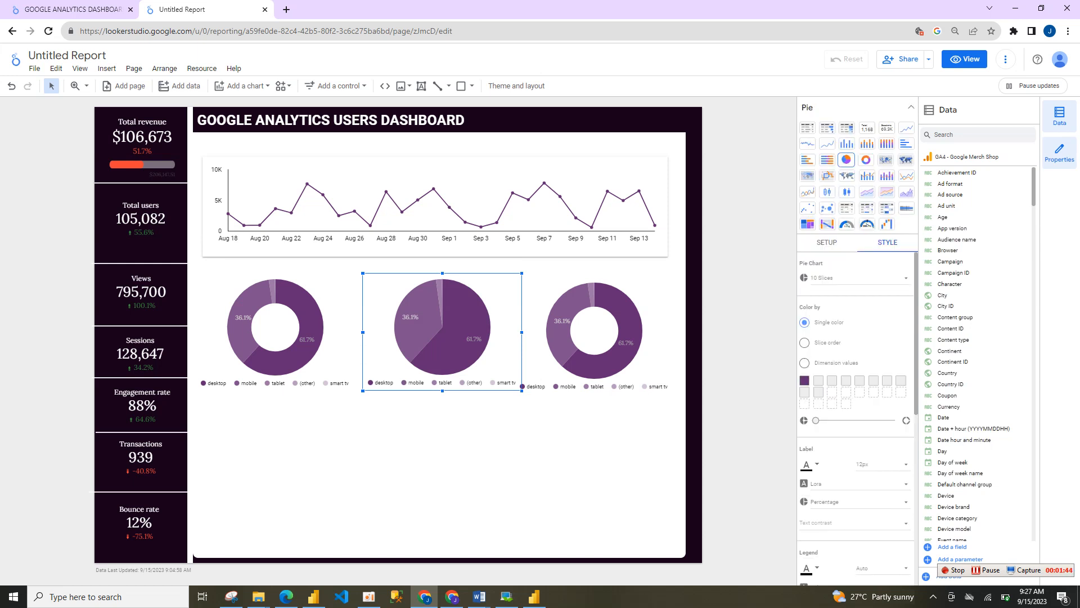
{"action": "left_click", "coordinate": [852, 110]}
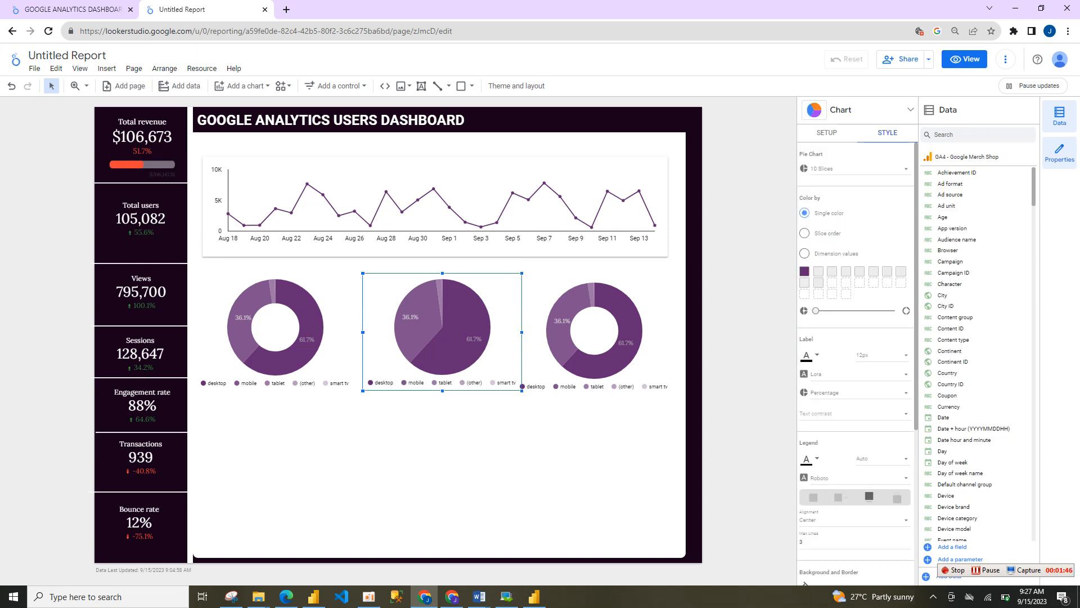
Change the middle pie chart's dimension to Gender.
{"action": "left_click", "coordinate": [826, 133]}
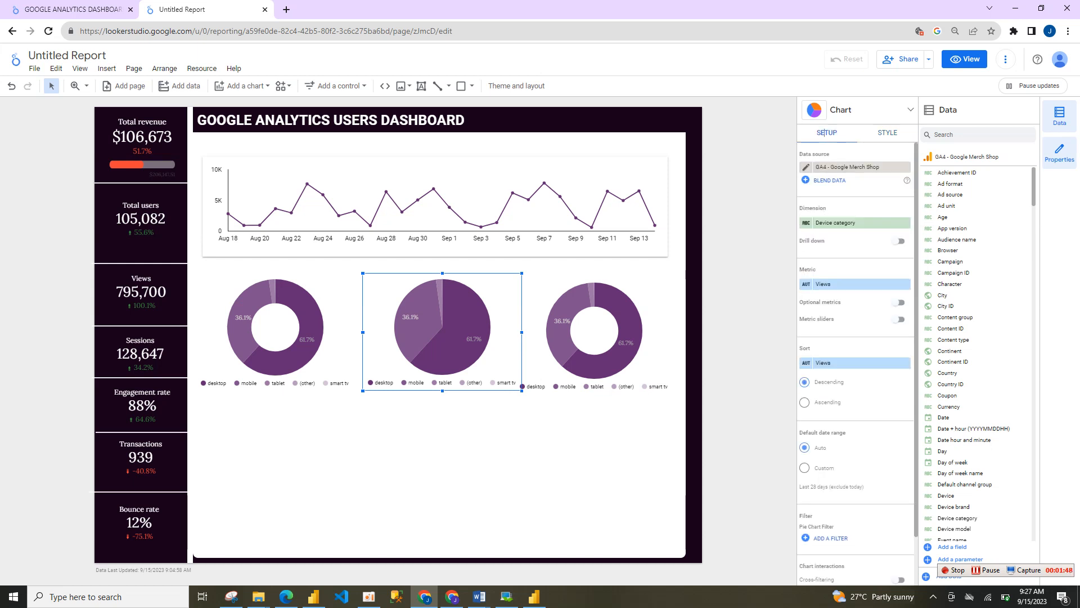
{"action": "left_click", "coordinate": [835, 222]}
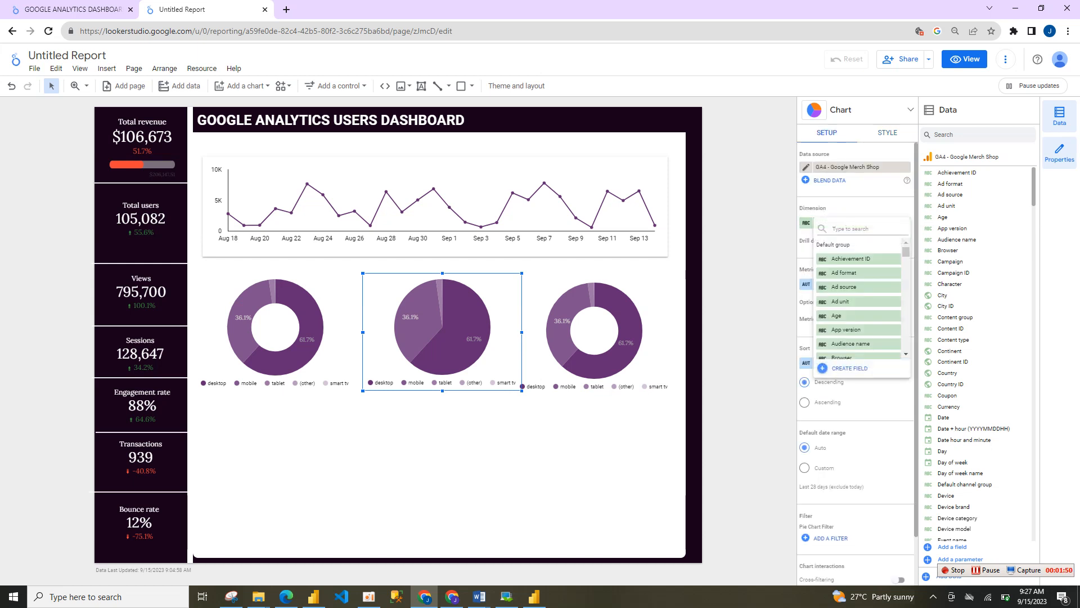
{"action": "type", "text": "gend"}
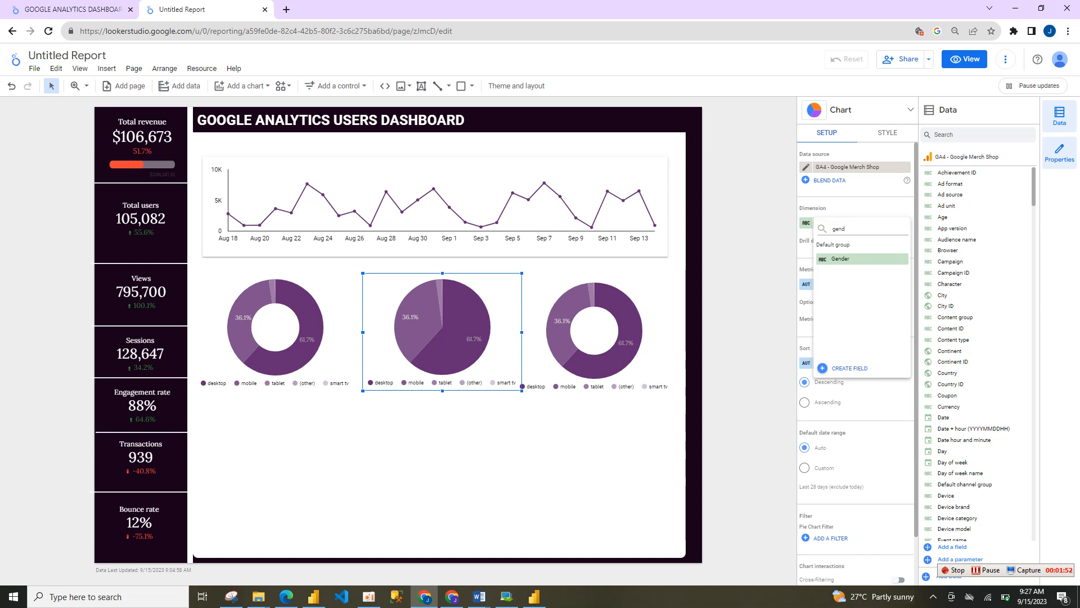
{"action": "left_click", "coordinate": [841, 258]}
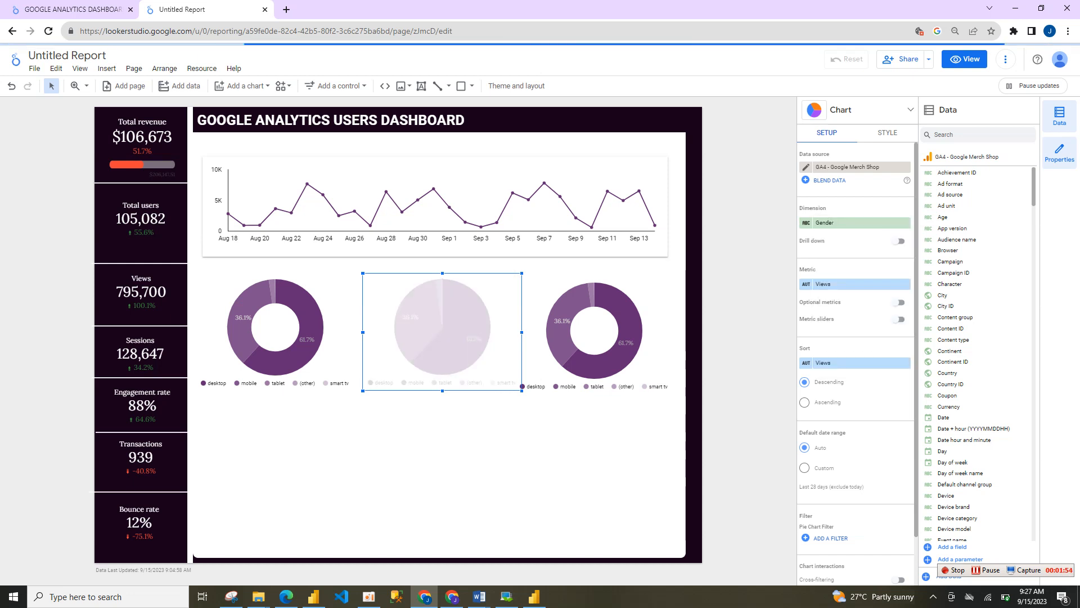
Change the dimension of the third chart in the row, the rightmost donut, to Browser.
{"action": "left_click", "coordinate": [597, 332]}
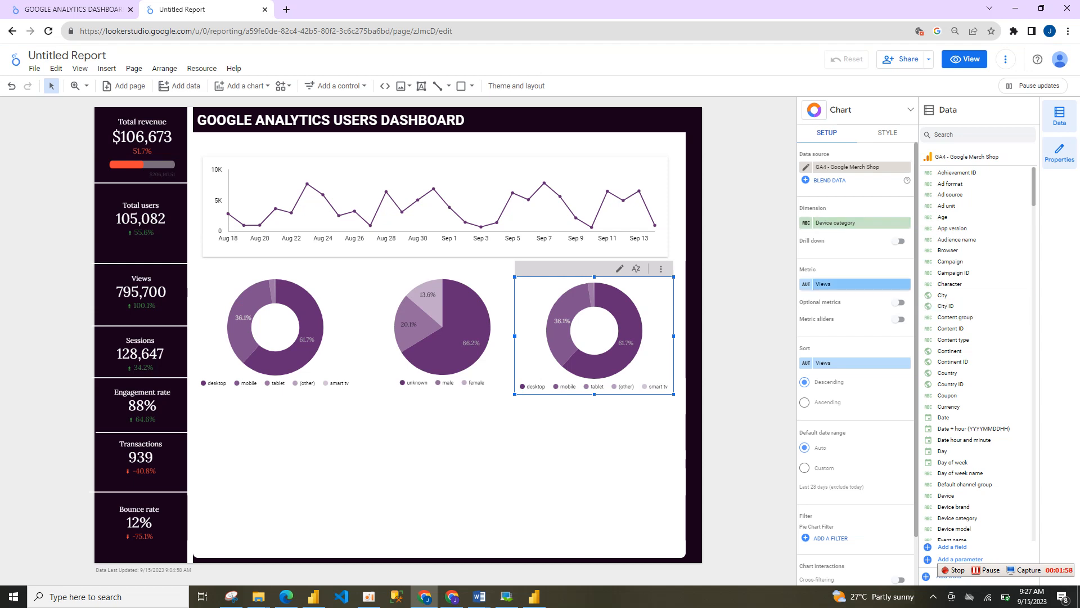
{"action": "left_click", "coordinate": [833, 223]}
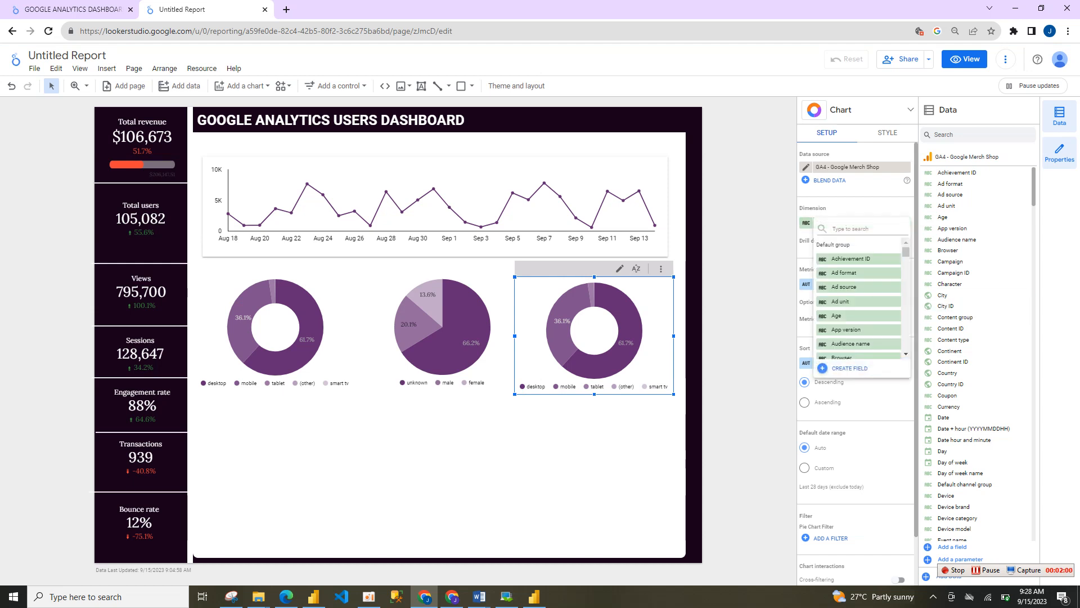
{"action": "type", "text": "browe"}
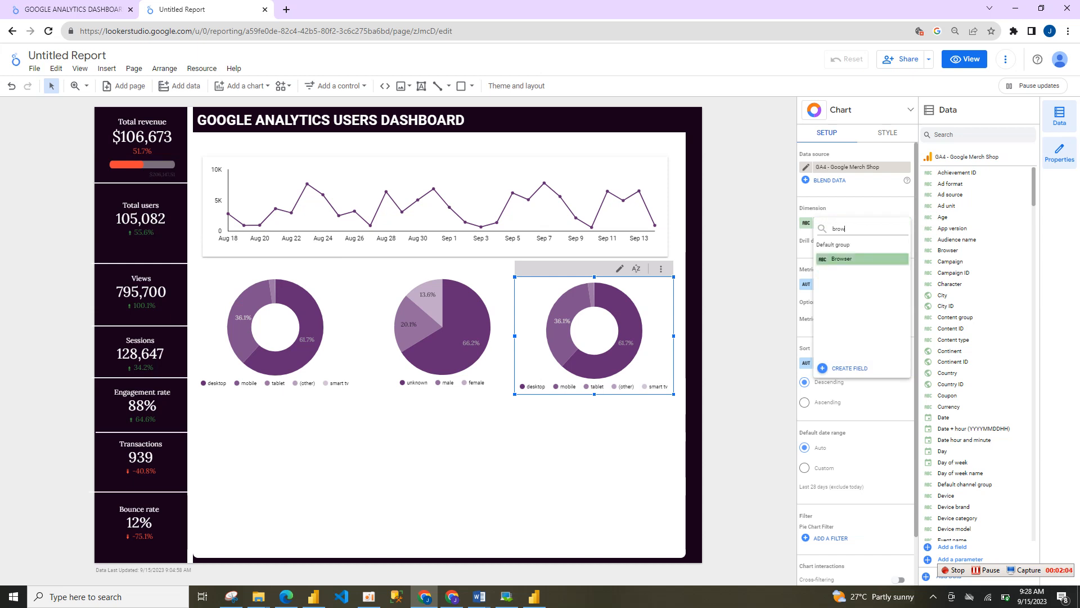
{"action": "left_click", "coordinate": [852, 259]}
{"action": "left_click", "coordinate": [585, 444]}
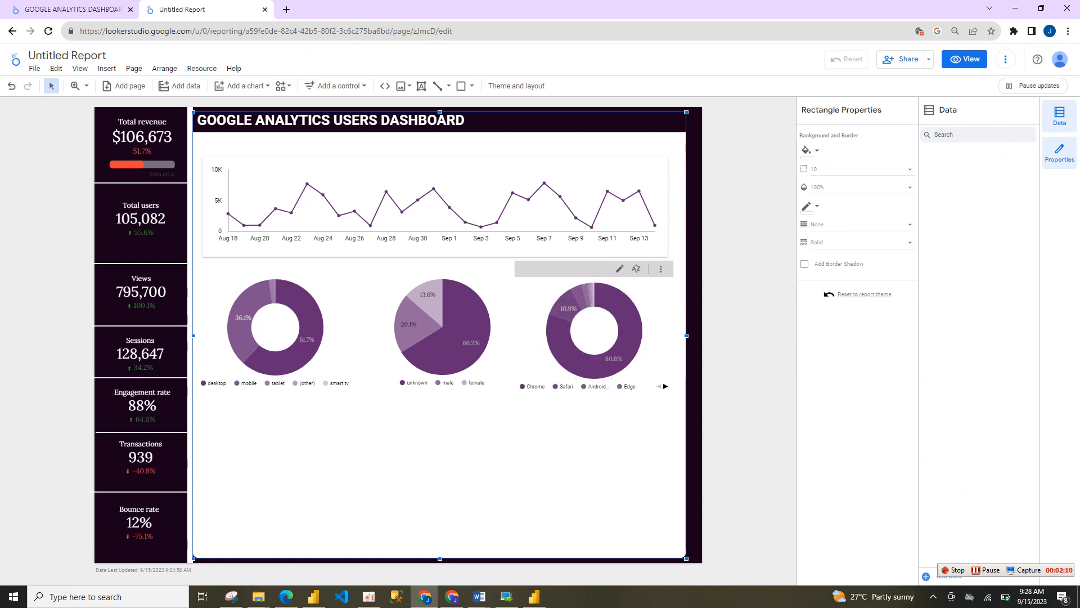
{"action": "left_click", "coordinate": [594, 331]}
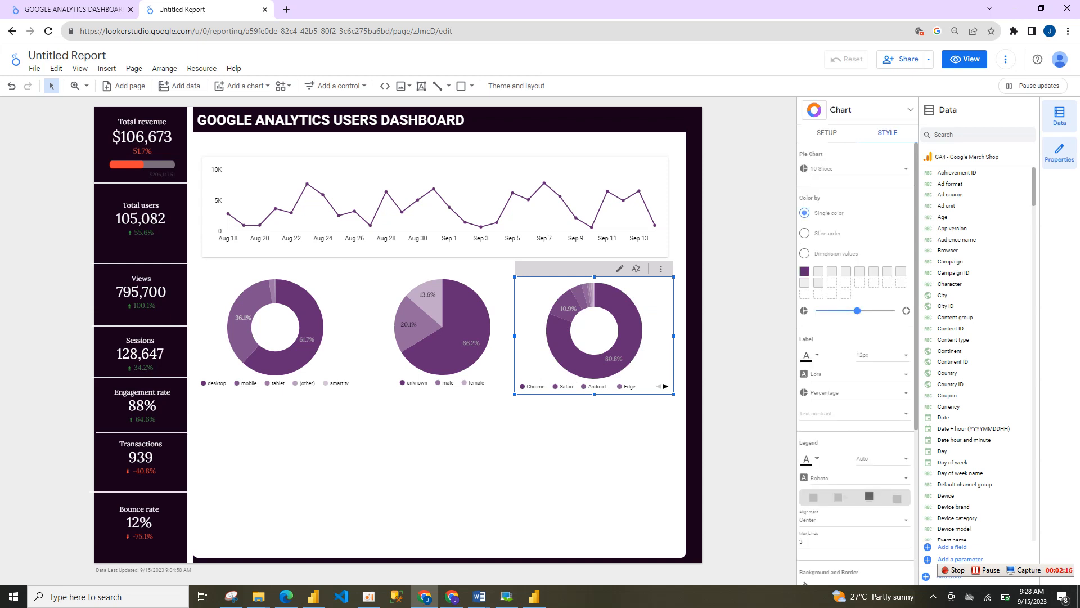
Limit the Browser donut chart to 5 slices.
{"action": "left_click", "coordinate": [859, 168]}
{"action": "scroll", "coordinate": [858, 167], "scroll_direction": "up", "scroll_amount": 3}
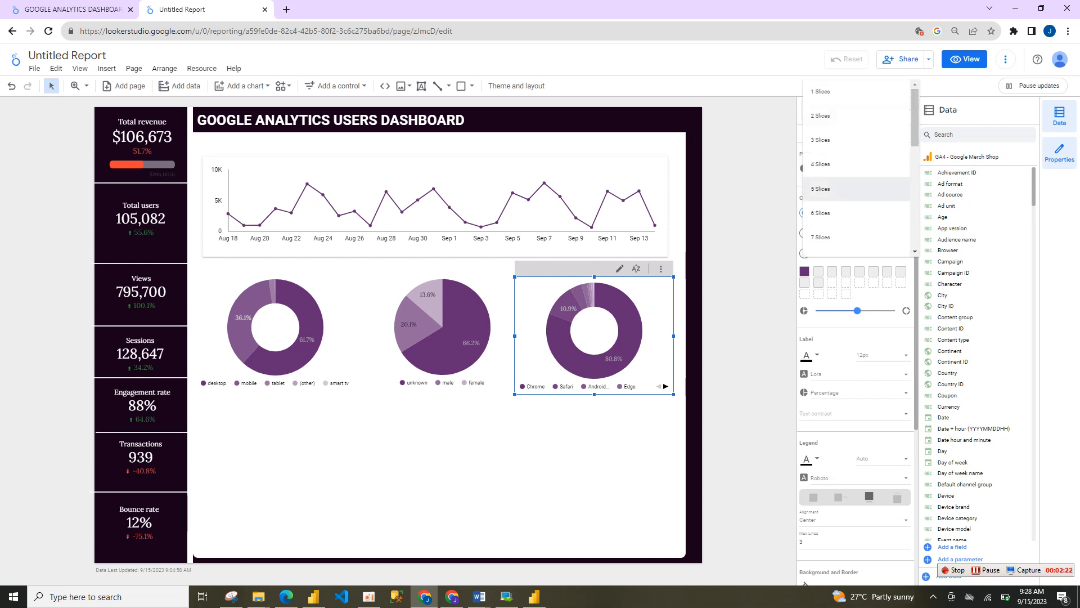
{"action": "left_click", "coordinate": [820, 189]}
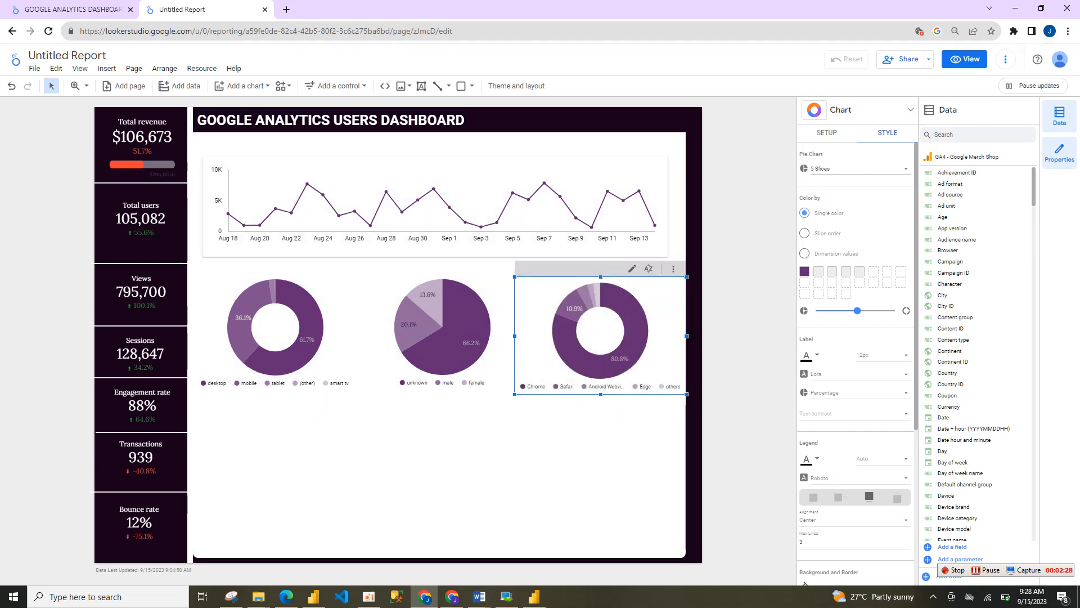
Make the Browser donut chart slightly wider and shorter, and limit it to 4 slices.
{"action": "left_click", "coordinate": [557, 450]}
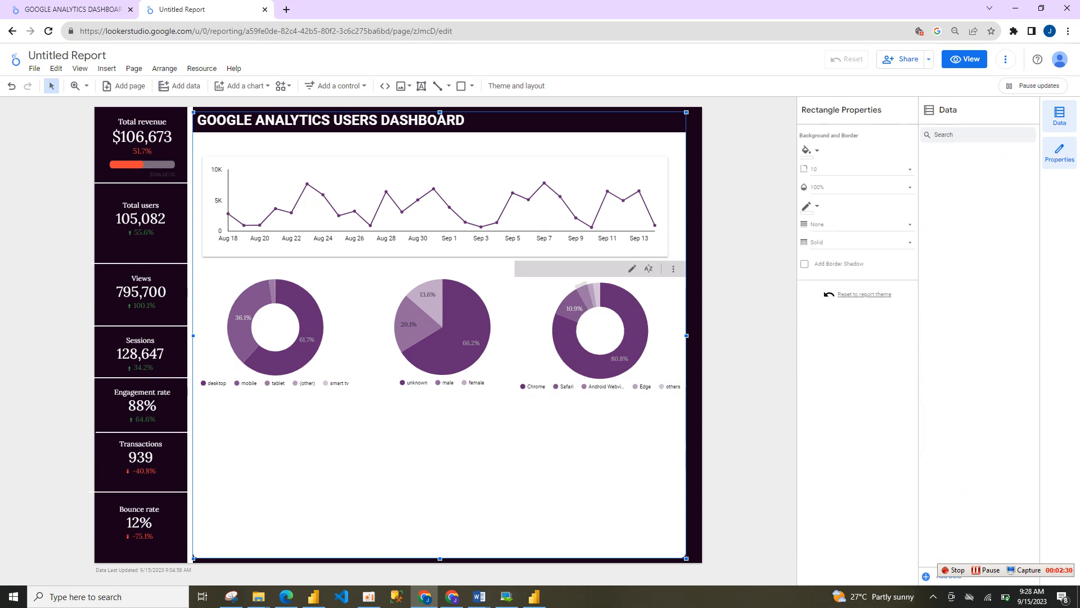
{"action": "left_click", "coordinate": [584, 297]}
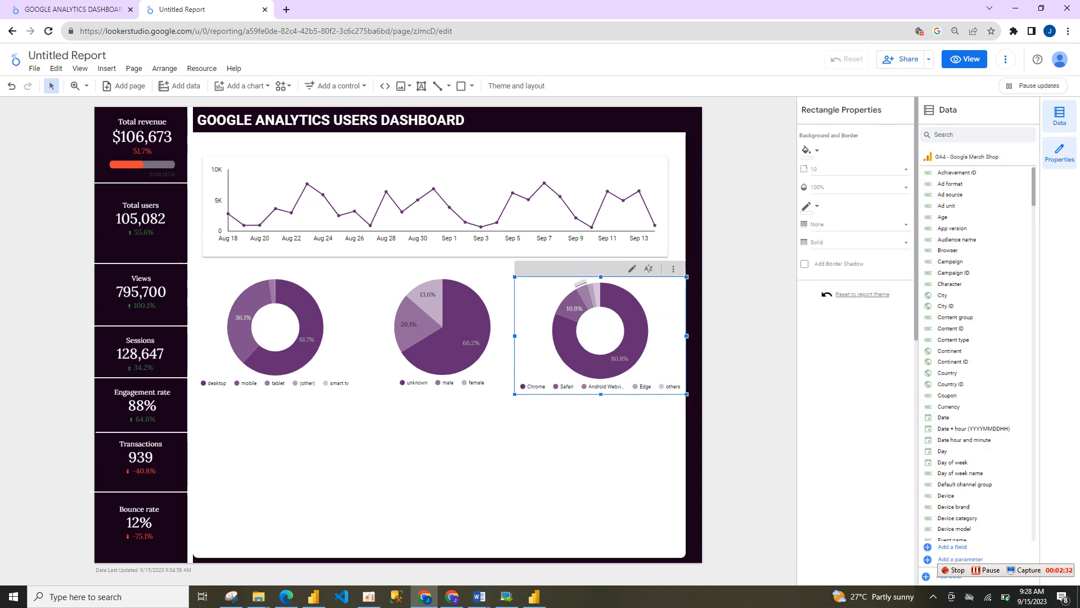
{"action": "left_click_drag", "start_coordinate": [515, 394], "coordinate": [509, 390]}
{"action": "mouse_move", "coordinate": [582, 292]}
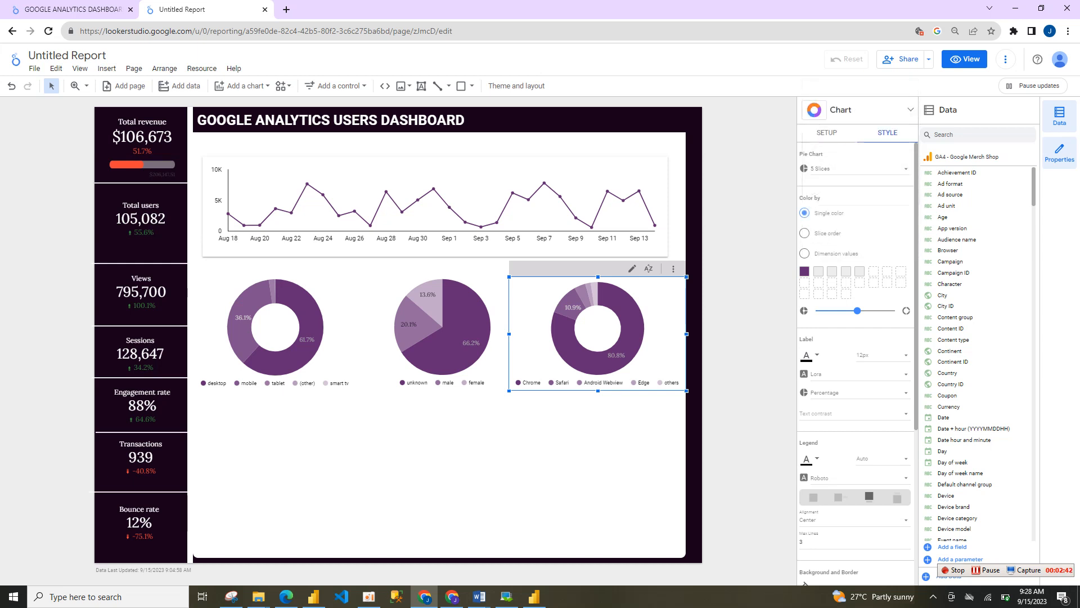
{"action": "left_click", "coordinate": [858, 169]}
{"action": "left_click", "coordinate": [856, 144]}
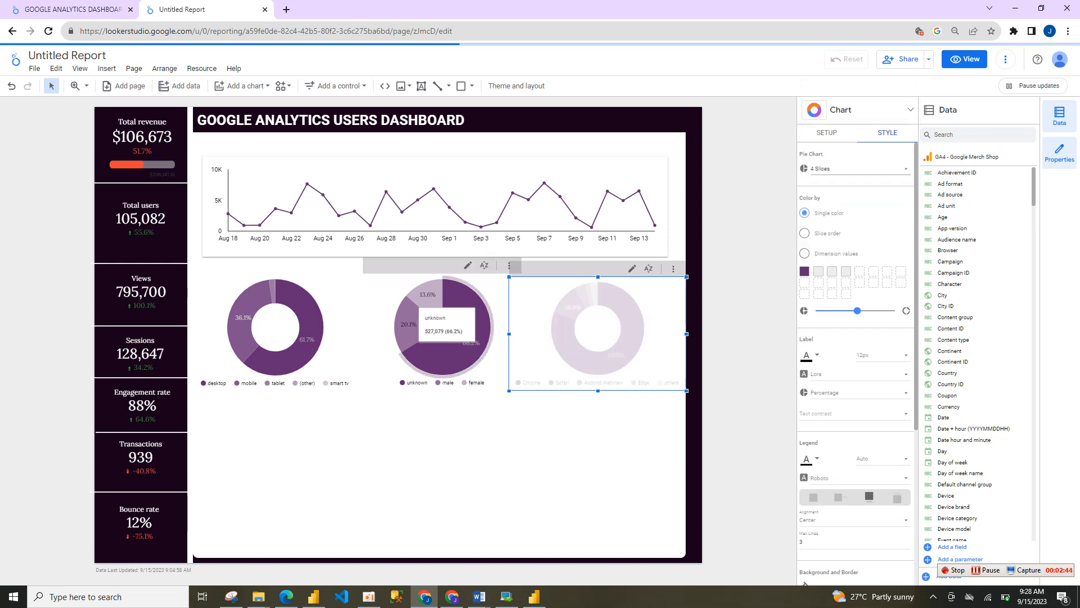
Limit the Device category donut chart to 4 slices.
{"action": "left_click", "coordinate": [275, 331]}
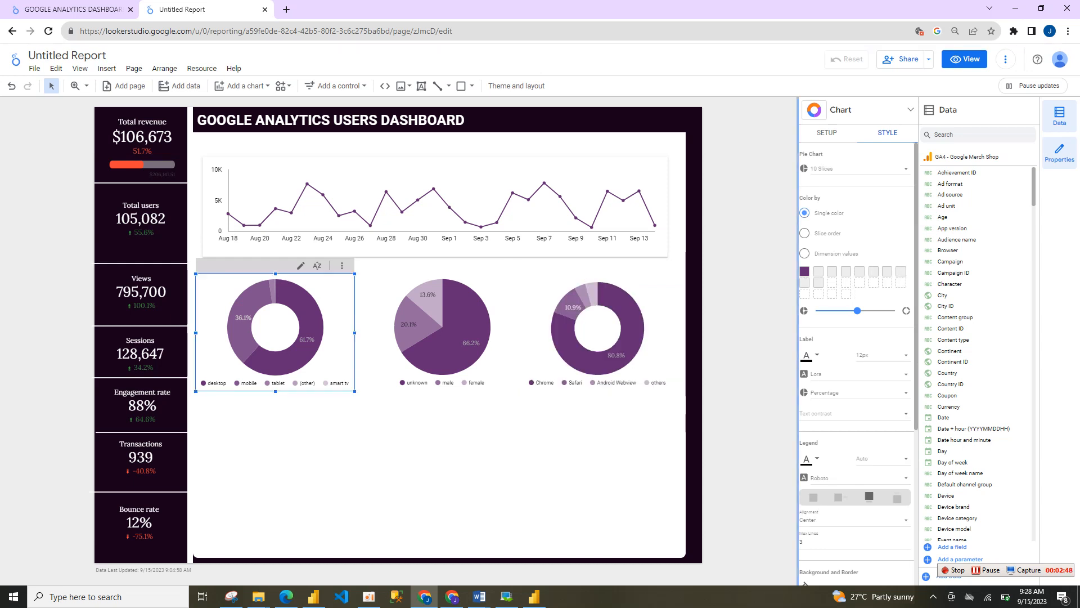
{"action": "left_click", "coordinate": [859, 169]}
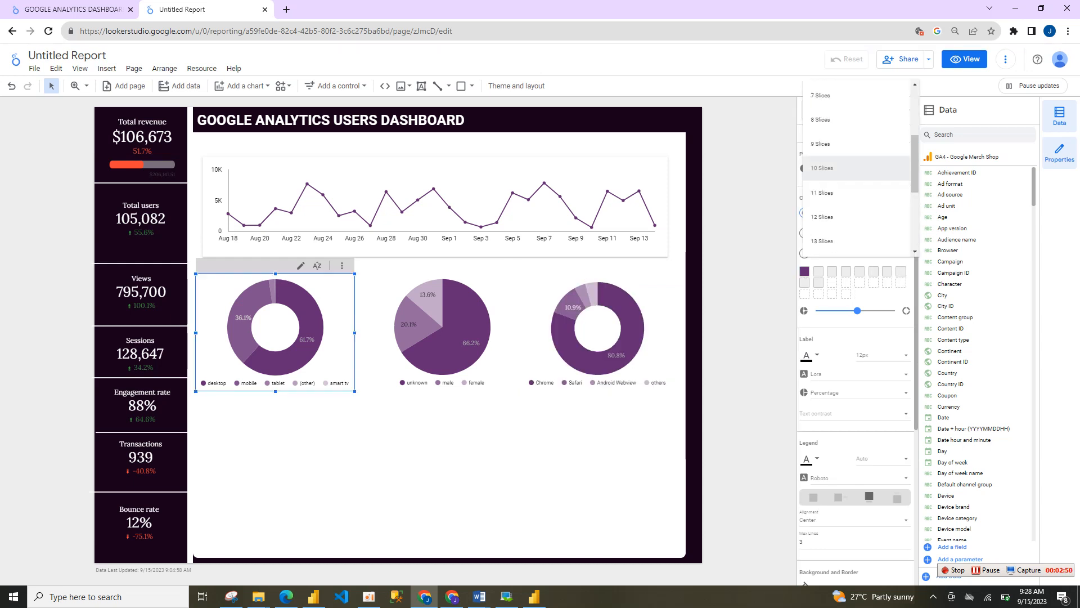
{"action": "left_click_drag", "start_coordinate": [915, 163], "coordinate": [914, 117]}
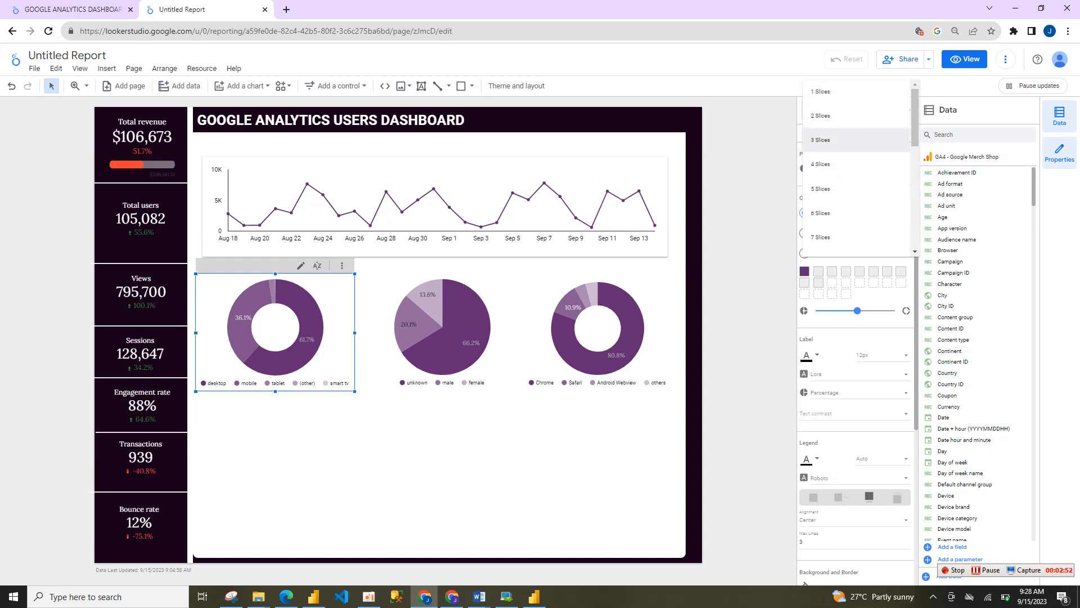
{"action": "left_click", "coordinate": [844, 164]}
{"action": "left_click", "coordinate": [518, 439]}
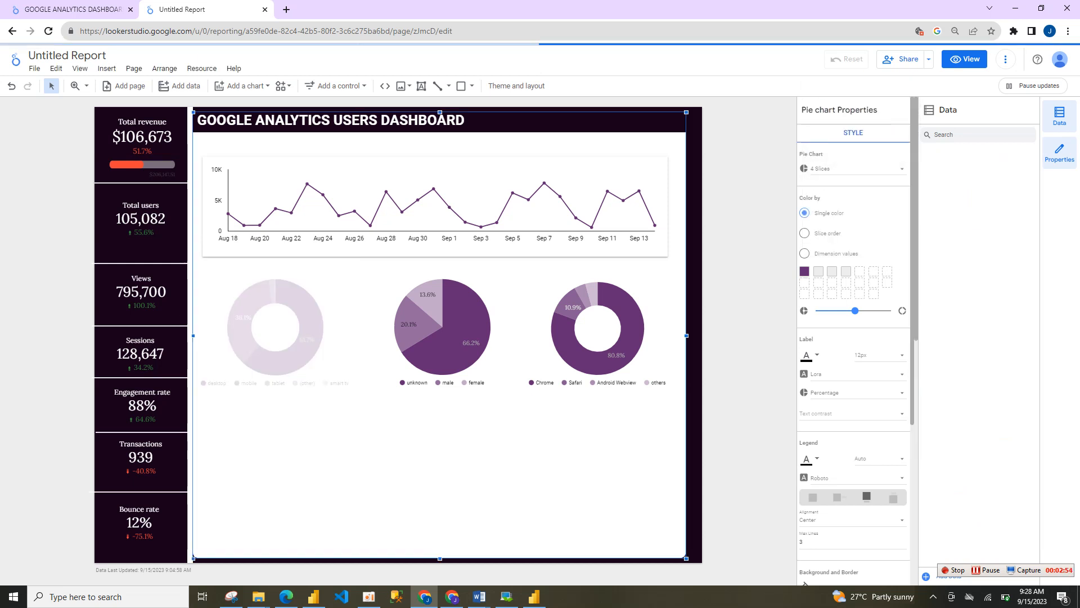
Duplicate the Device category donut chart and place the copy in the empty area directly beneath it.
{"action": "left_click", "coordinate": [442, 332]}
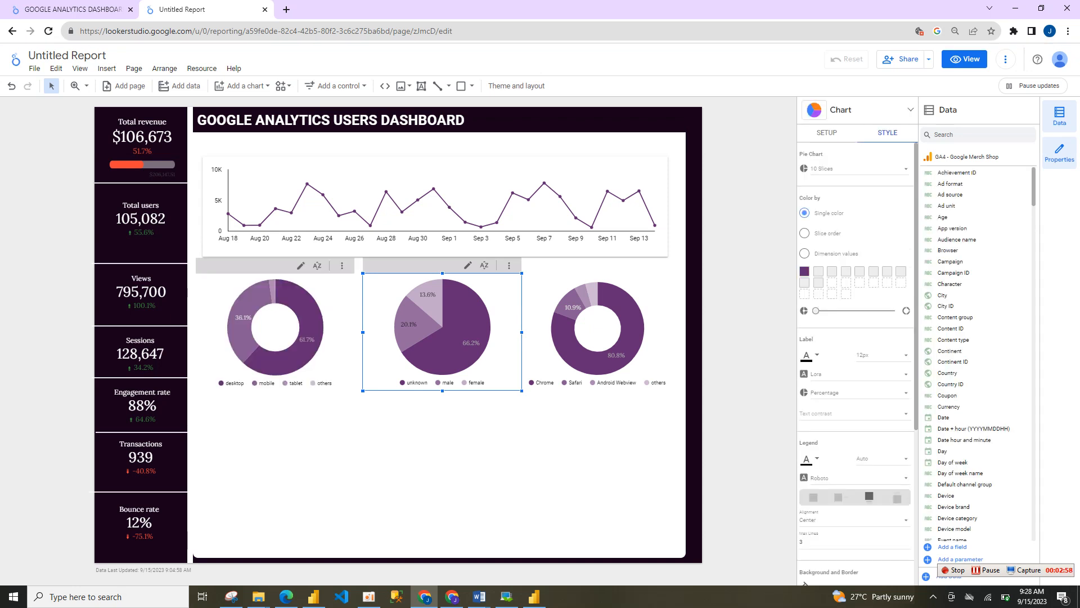
{"action": "left_click", "coordinate": [275, 332]}
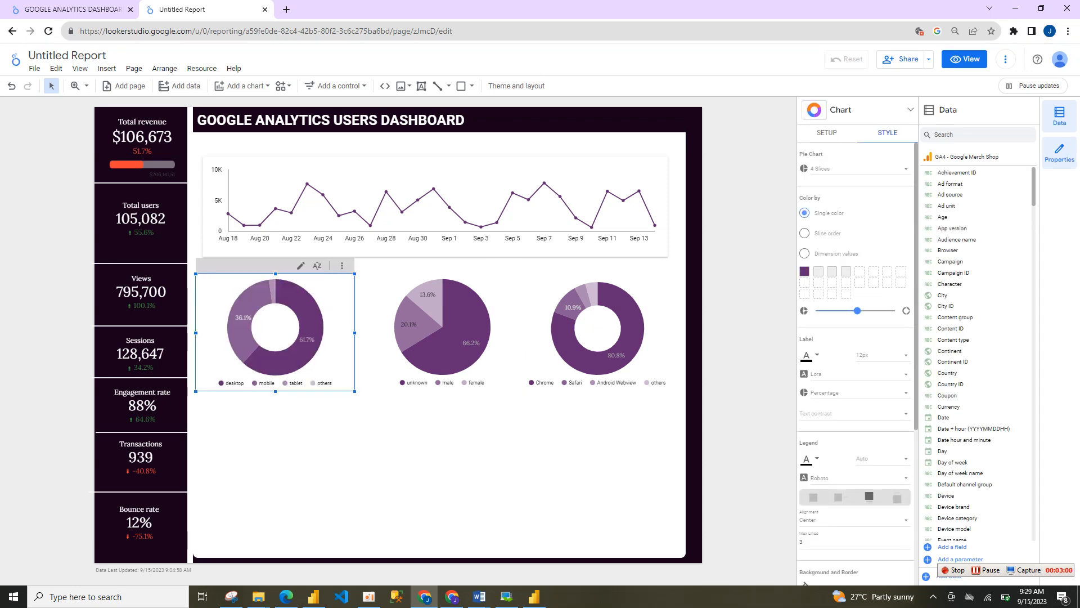
{"action": "key", "text": "ctrl+d"}
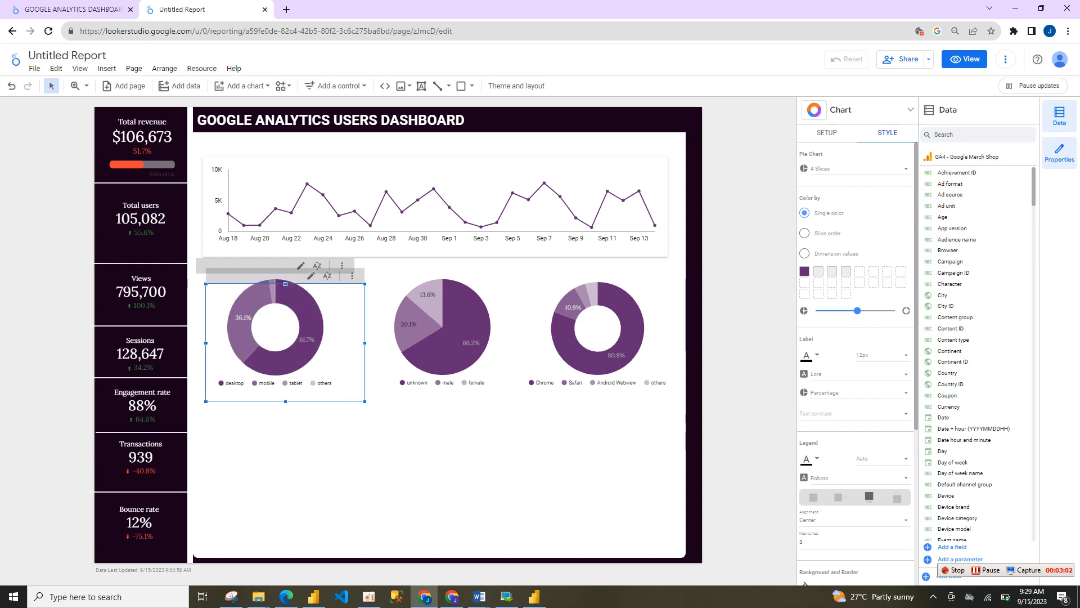
{"action": "left_click_drag", "start_coordinate": [275, 331], "coordinate": [272, 472]}
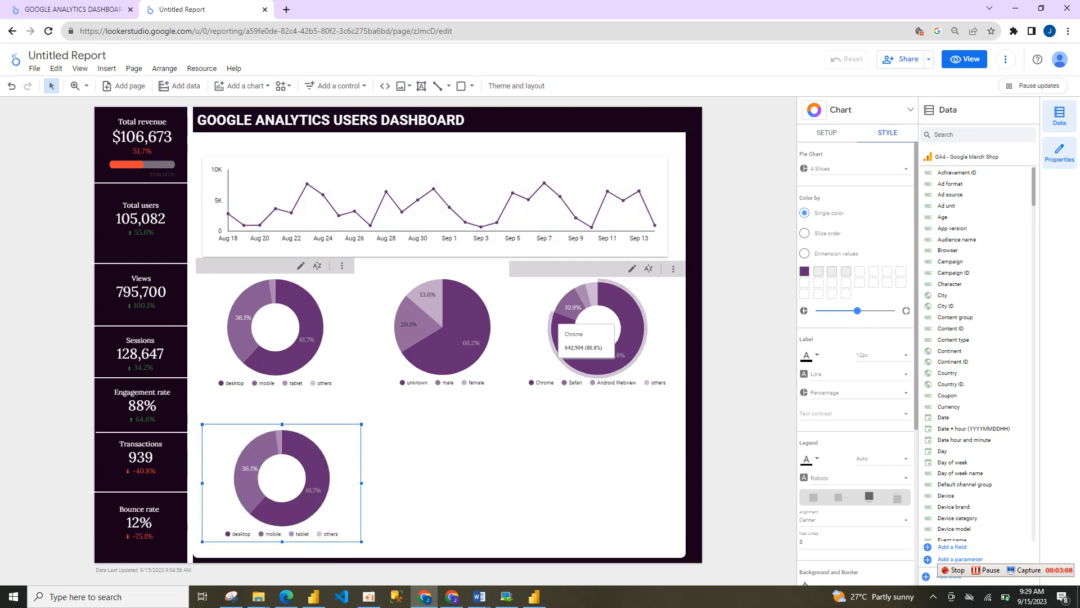
Convert the duplicated donut chart in the lower row to a column chart.
{"action": "left_click", "coordinate": [910, 109]}
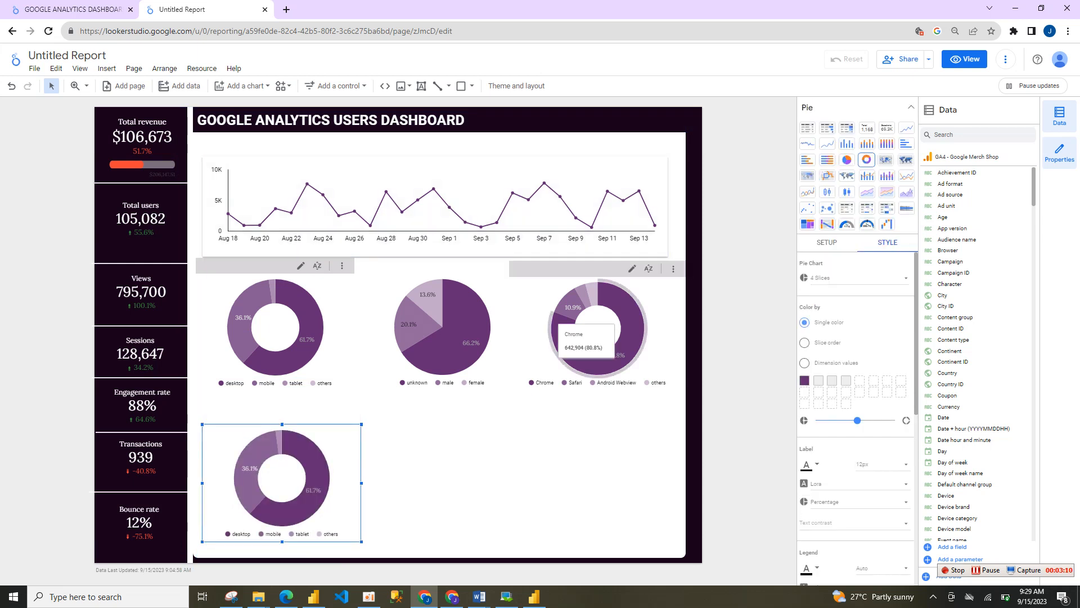
{"action": "left_click", "coordinate": [846, 143]}
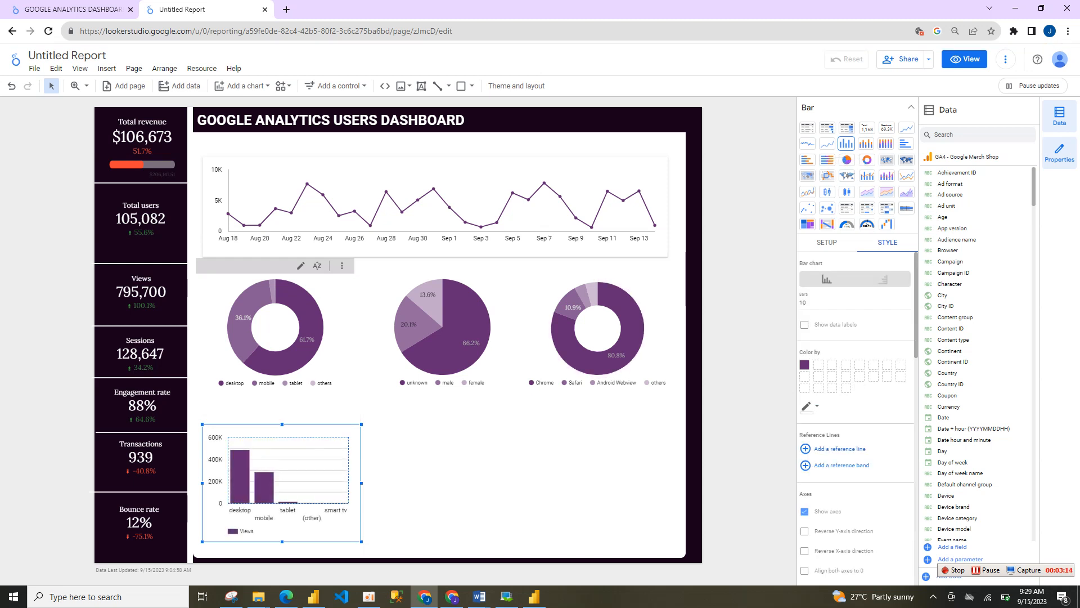
{"action": "left_click", "coordinate": [910, 108]}
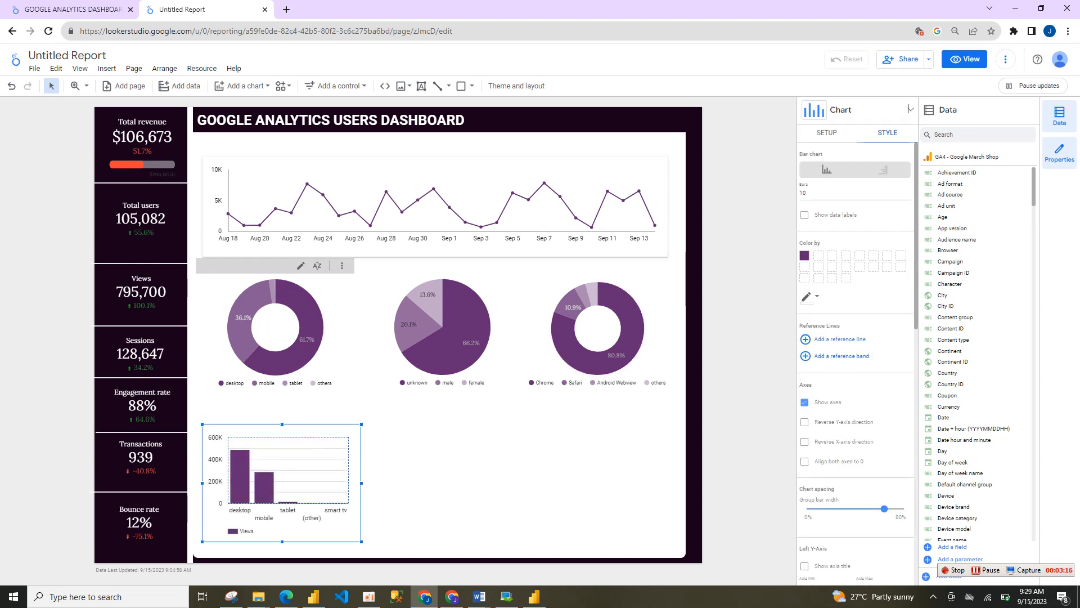
Change the column chart's dimension to Medium.
{"action": "left_click", "coordinate": [828, 132]}
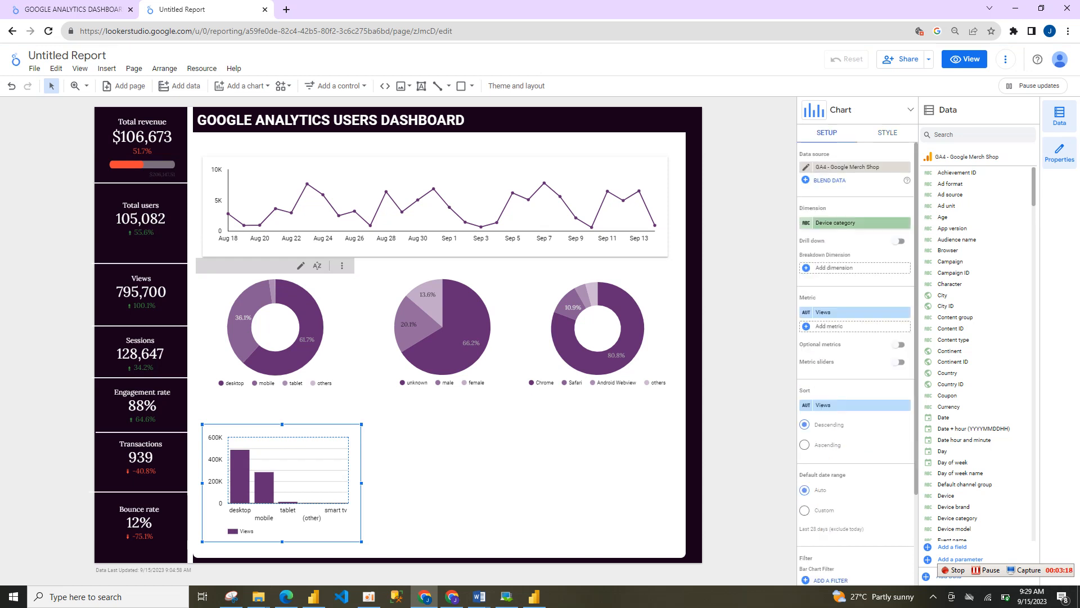
{"action": "left_click", "coordinate": [832, 224]}
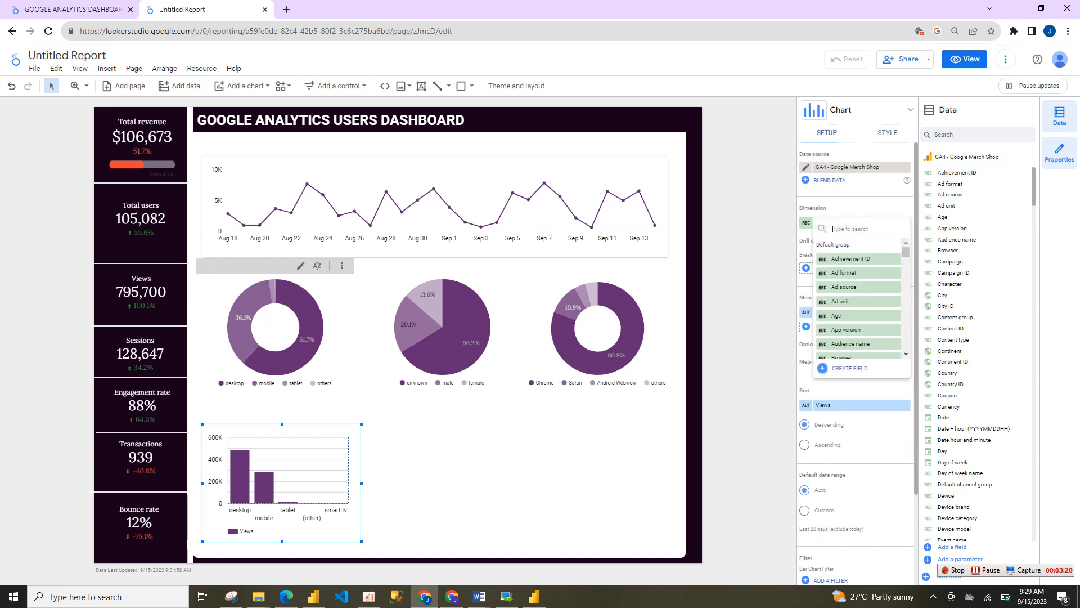
{"action": "type", "text": "med"}
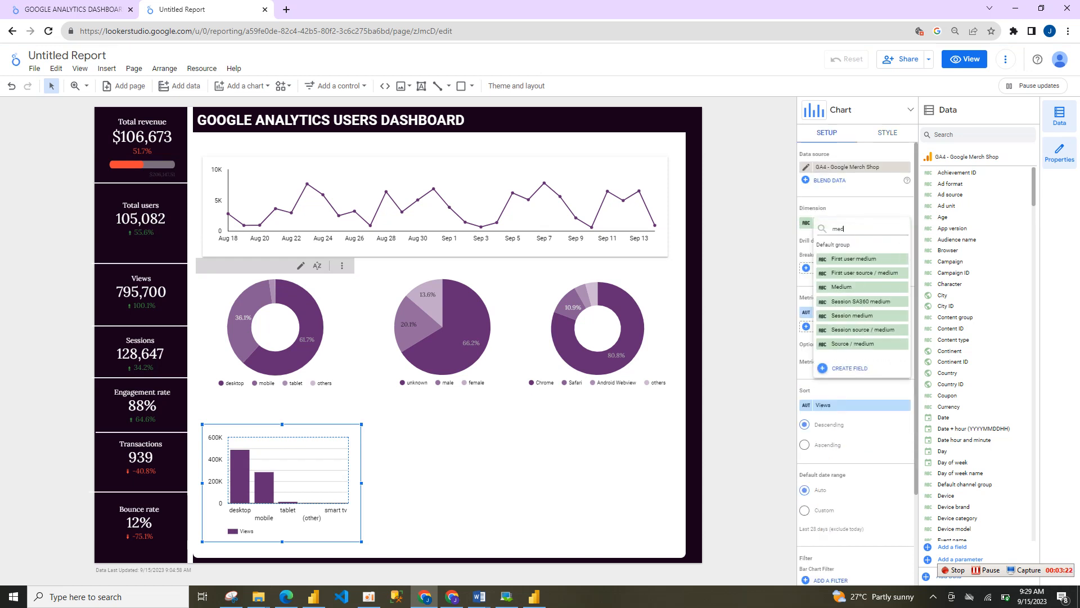
{"action": "key", "text": "Return"}
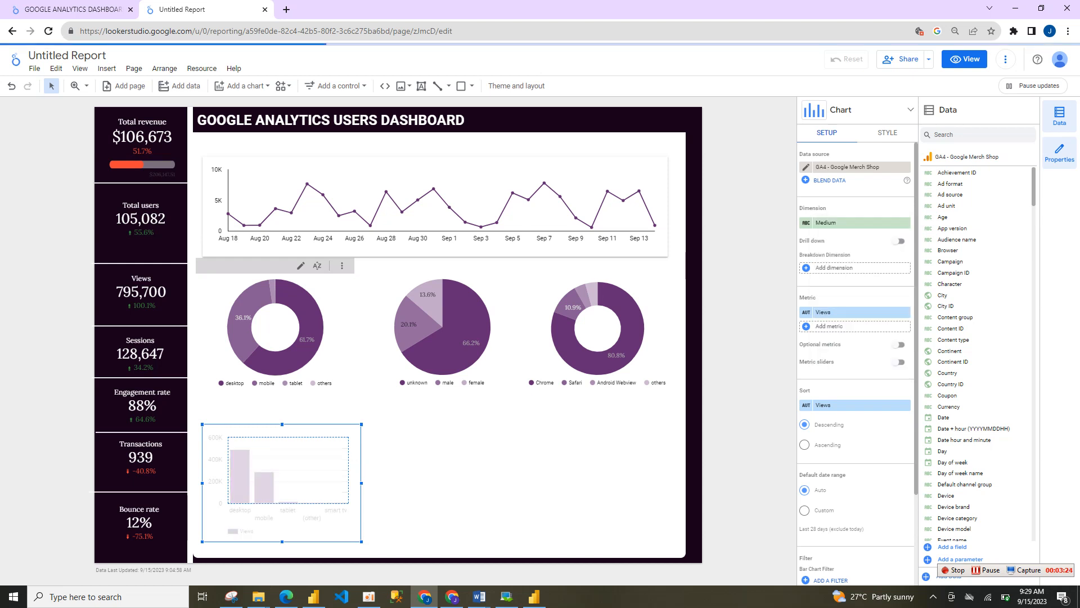
Widen the chart in the lower row slightly and change its dimension to Source / medium.
{"action": "left_click_drag", "start_coordinate": [362, 482], "coordinate": [379, 483]}
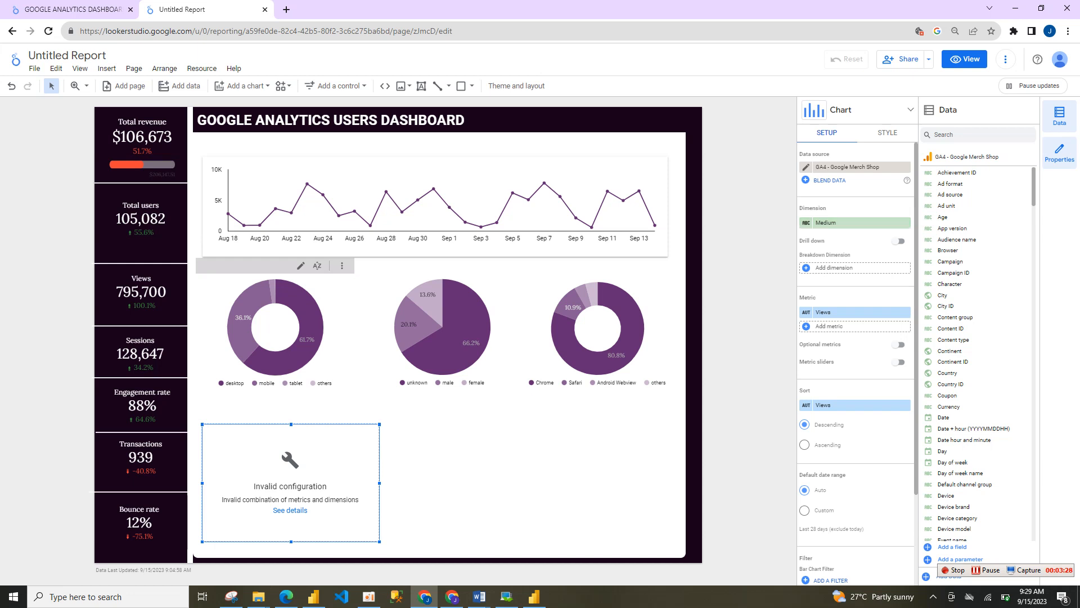
{"action": "double_click", "coordinate": [837, 226]}
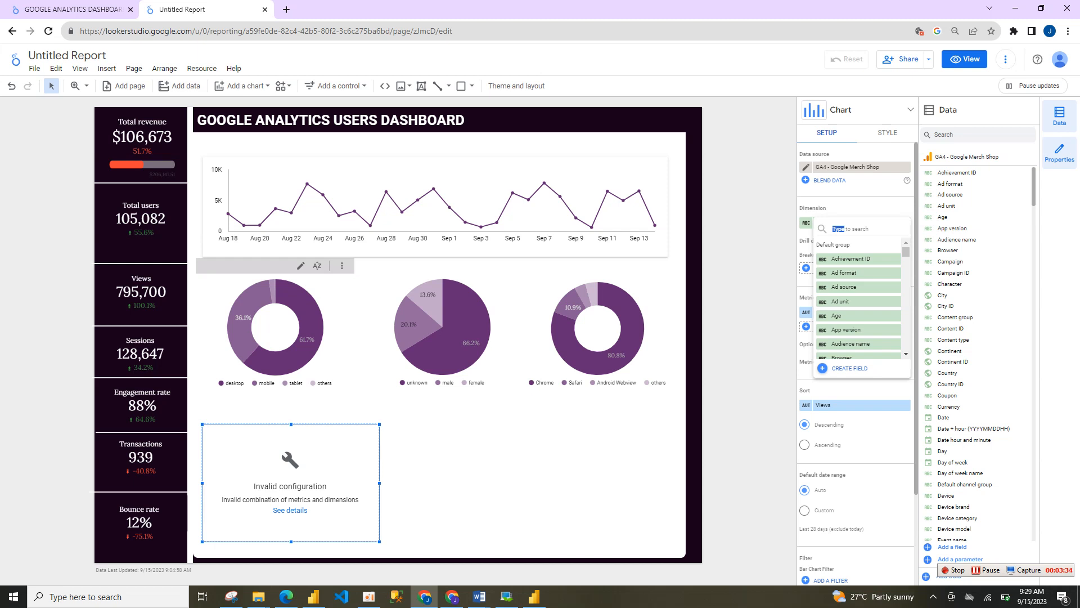
{"action": "type", "text": "med"}
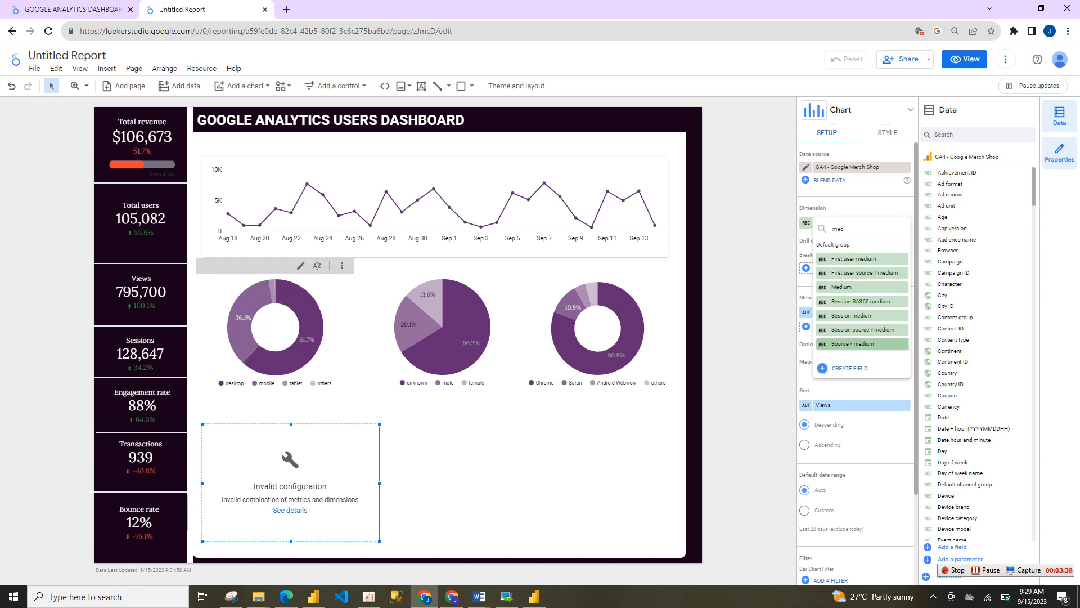
{"action": "left_click", "coordinate": [874, 343]}
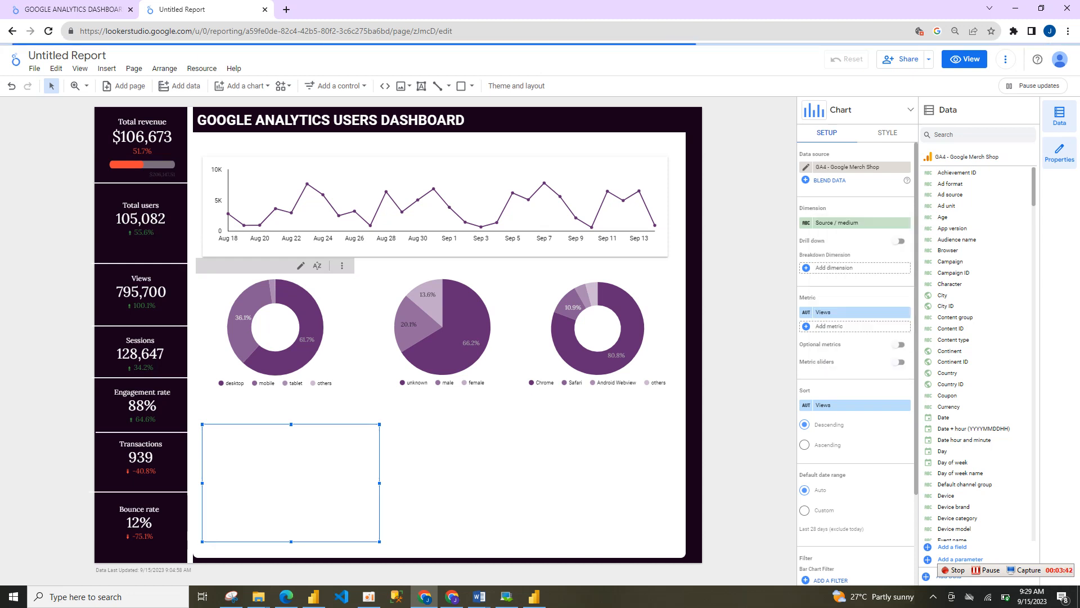
{"action": "left_click", "coordinate": [461, 461]}
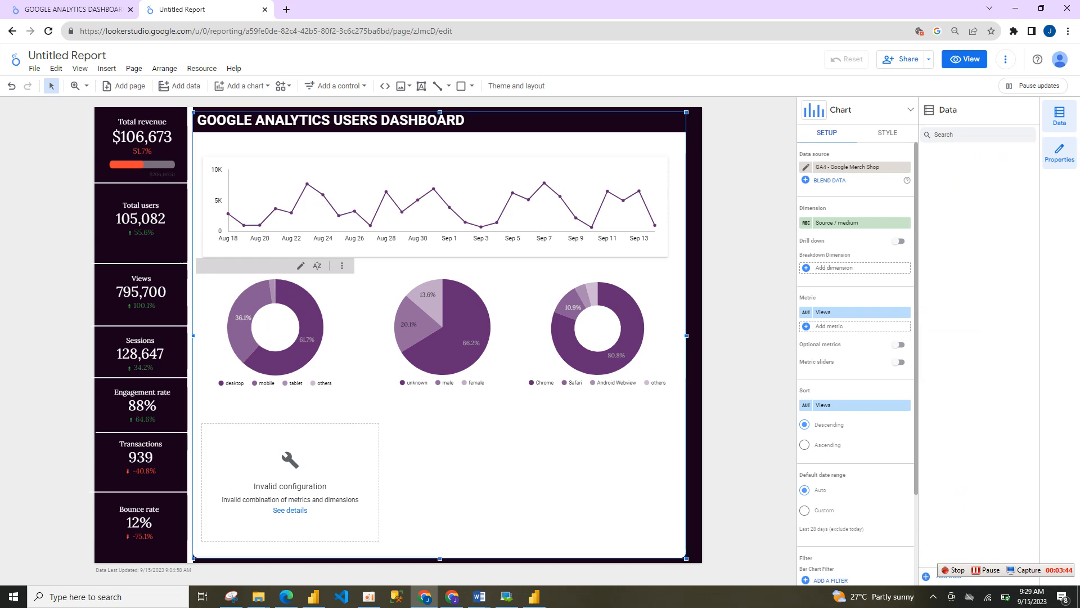
{"action": "key", "text": "Delete"}
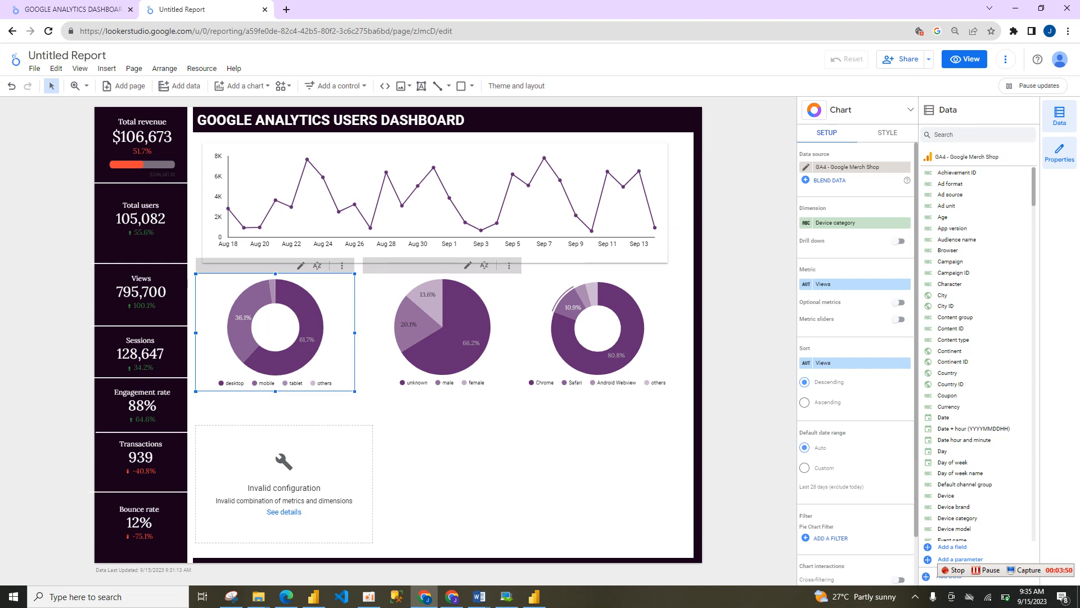
{"action": "left_click", "coordinate": [597, 332], "text": "ctrl"}
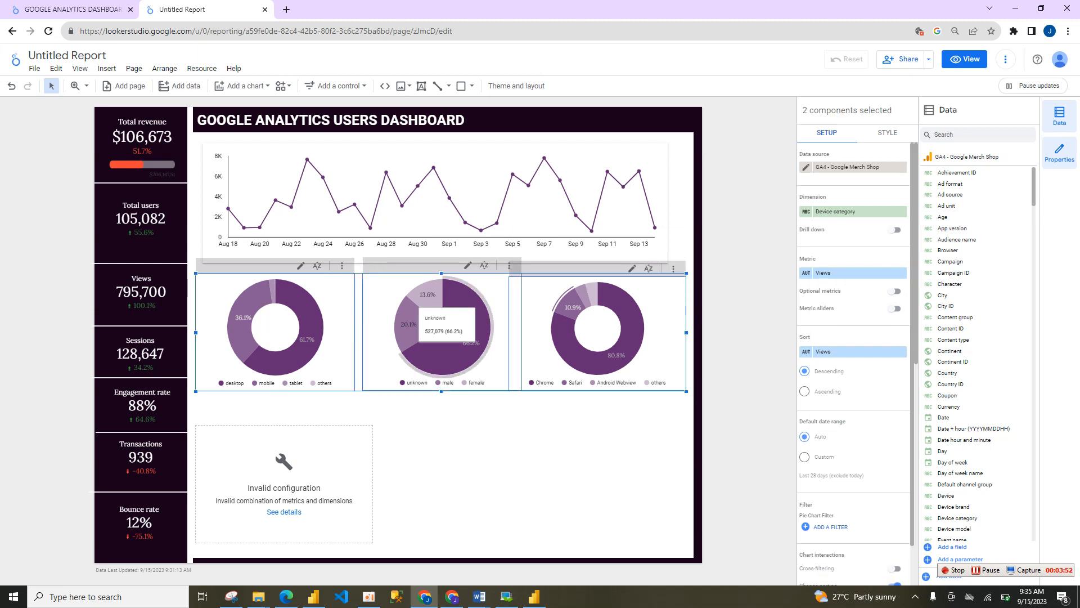
{"action": "left_click", "coordinate": [421, 309], "text": "ctrl"}
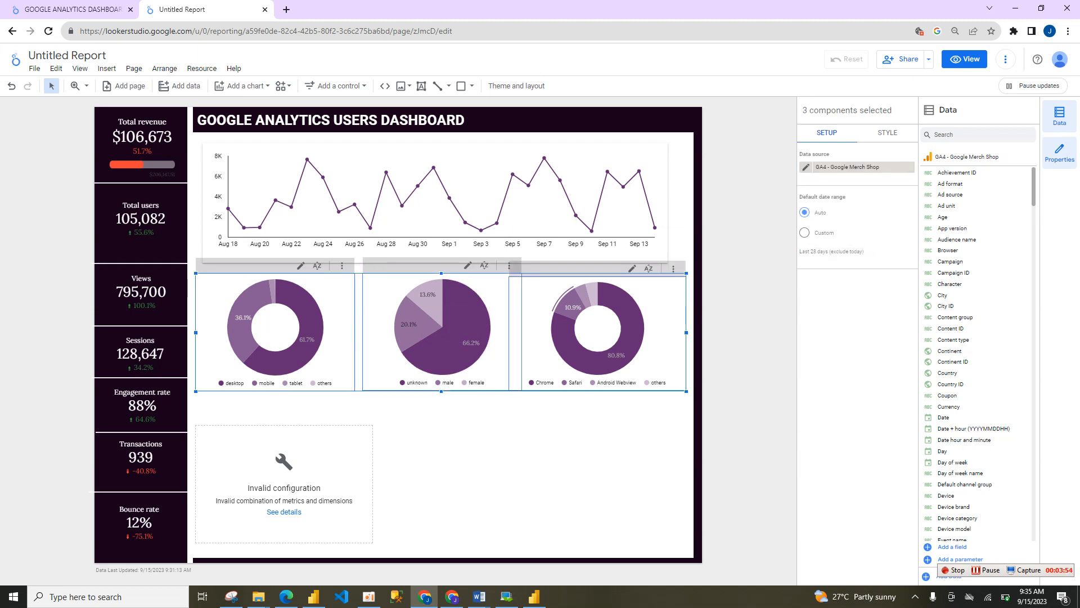
{"action": "left_click", "coordinate": [442, 422]}
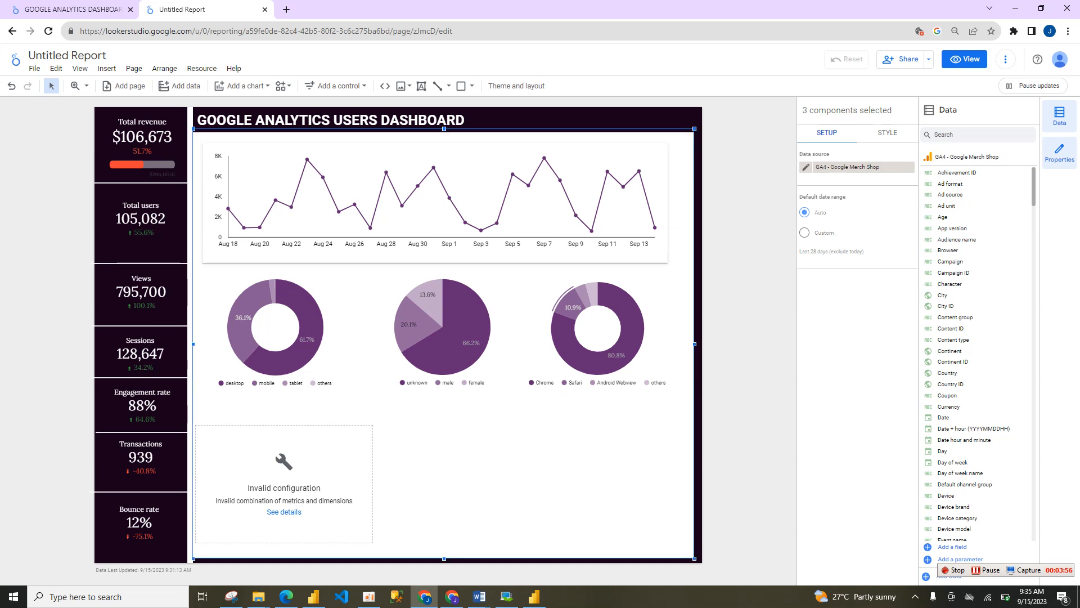
Change the metric of the Device category donut chart to Total users.
{"action": "left_click", "coordinate": [275, 332]}
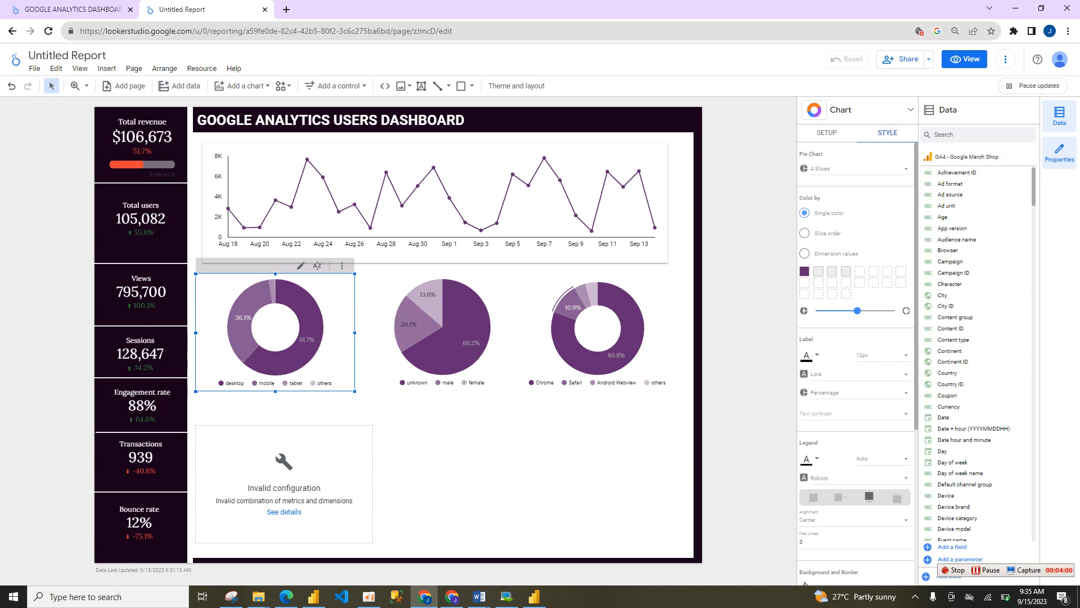
{"action": "left_click", "coordinate": [826, 133]}
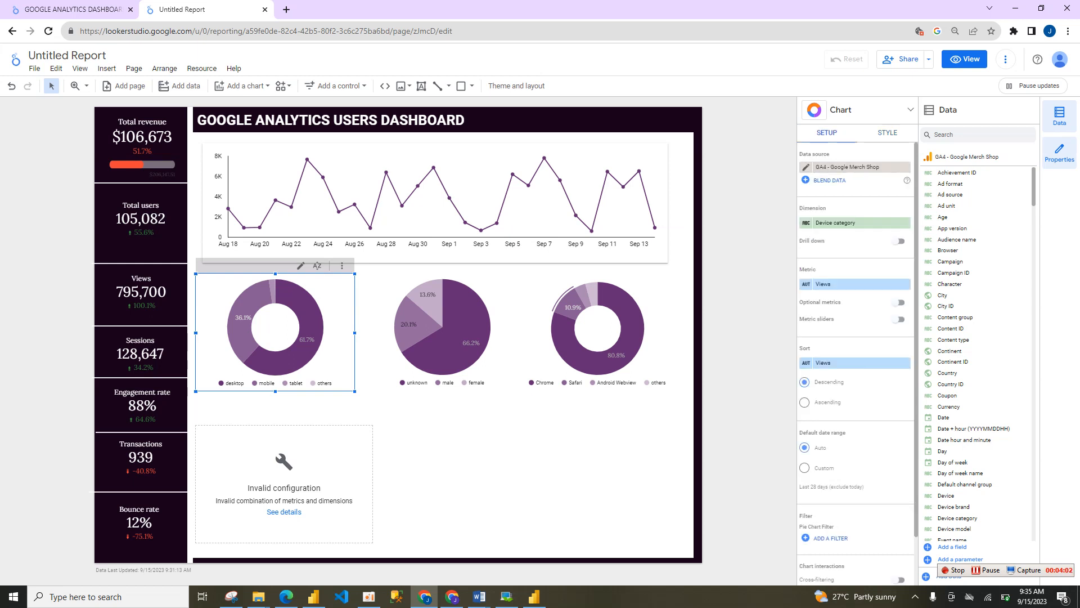
{"action": "left_click", "coordinate": [847, 286]}
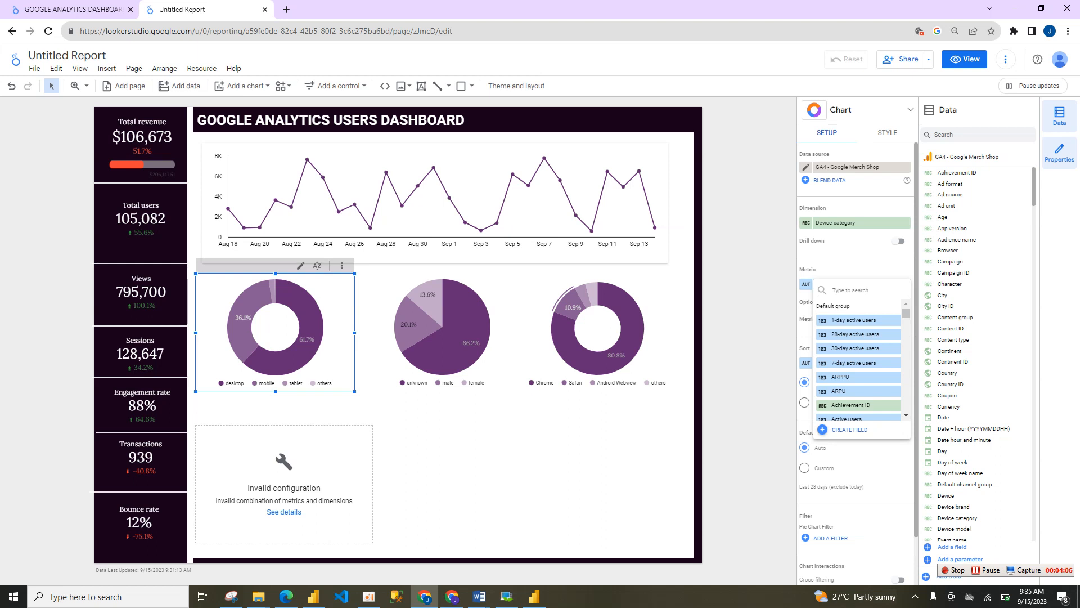
{"action": "type", "text": "tot"}
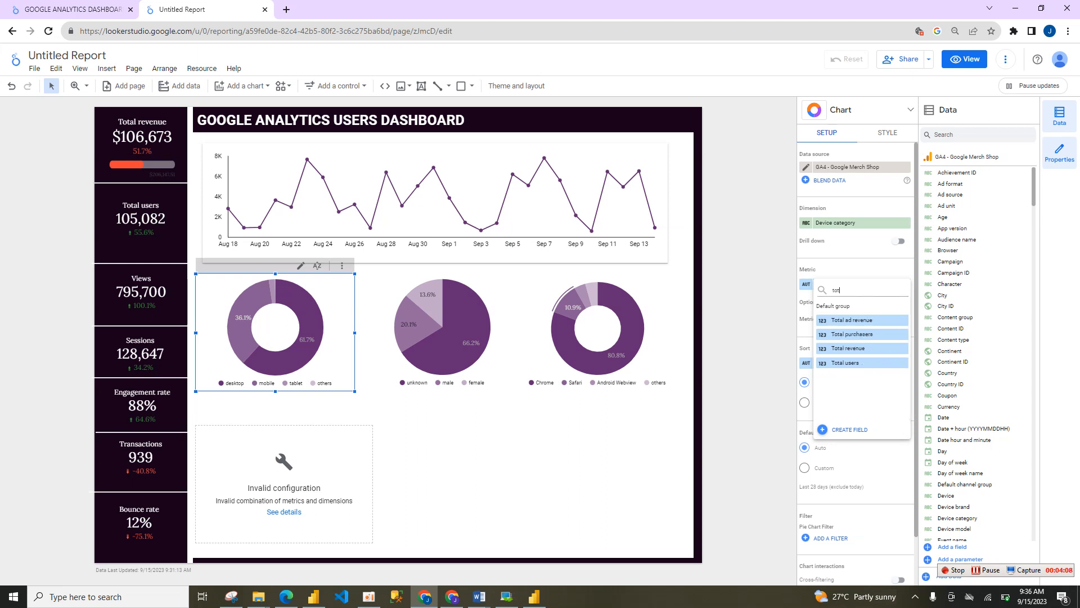
{"action": "left_click", "coordinate": [862, 363]}
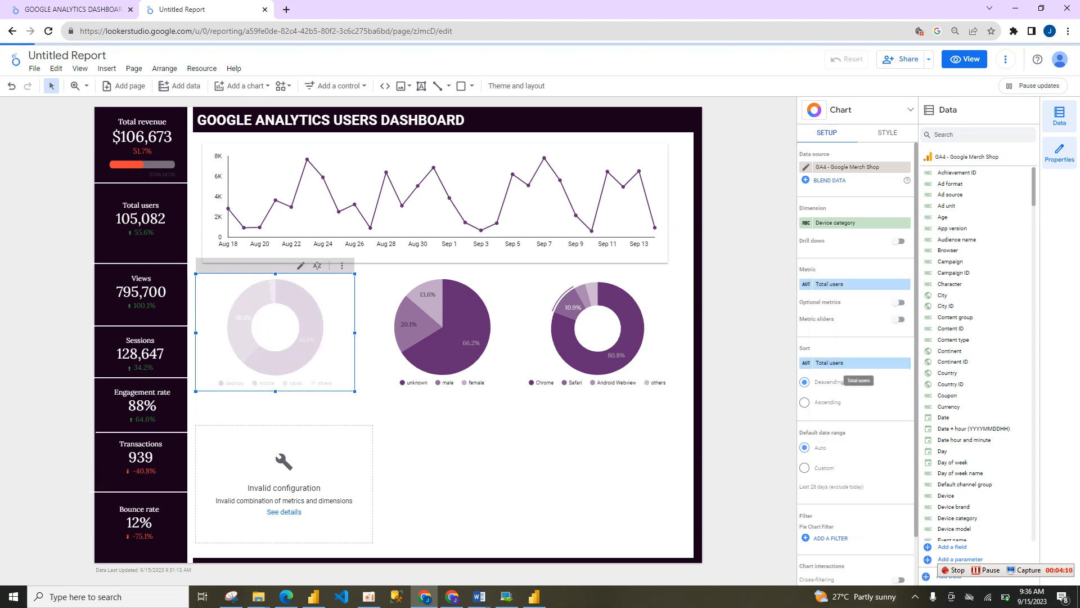
Change the metric of the Gender pie chart to Total users.
{"action": "left_click", "coordinate": [442, 332]}
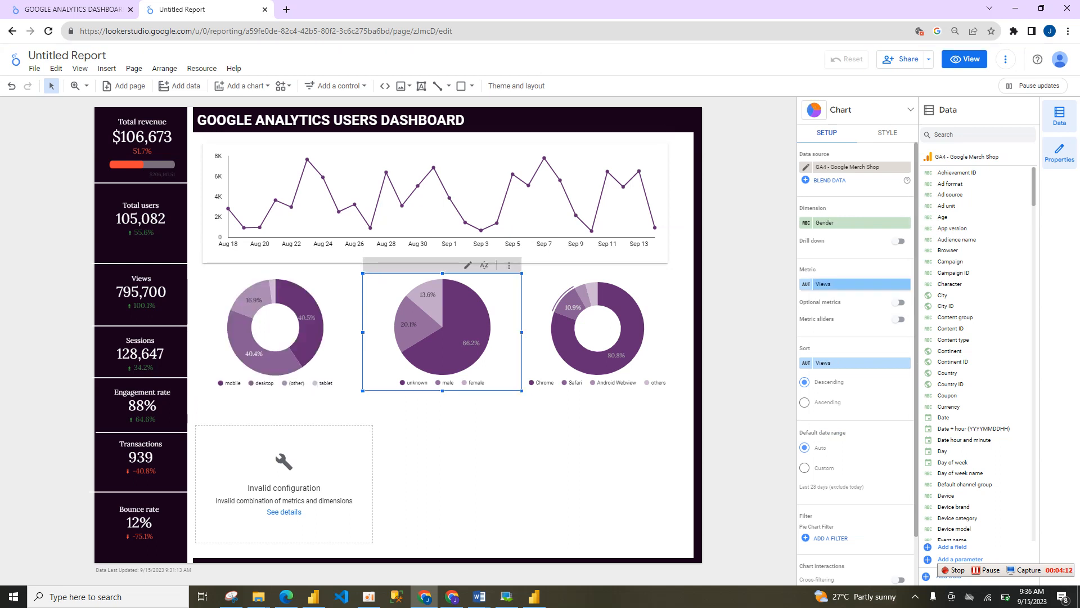
{"action": "left_click", "coordinate": [854, 284]}
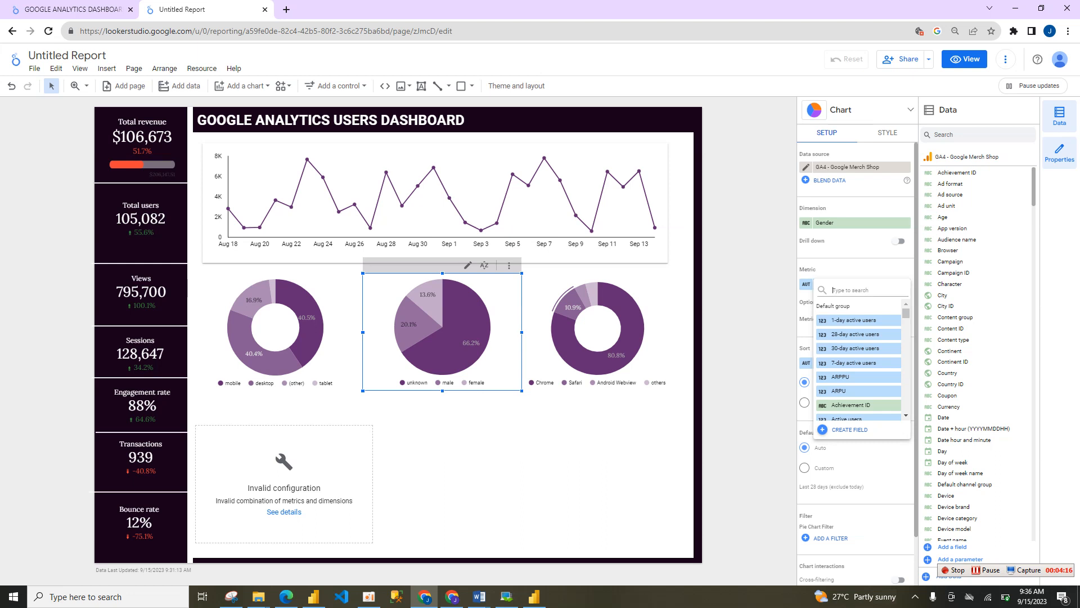
{"action": "type", "text": "tot"}
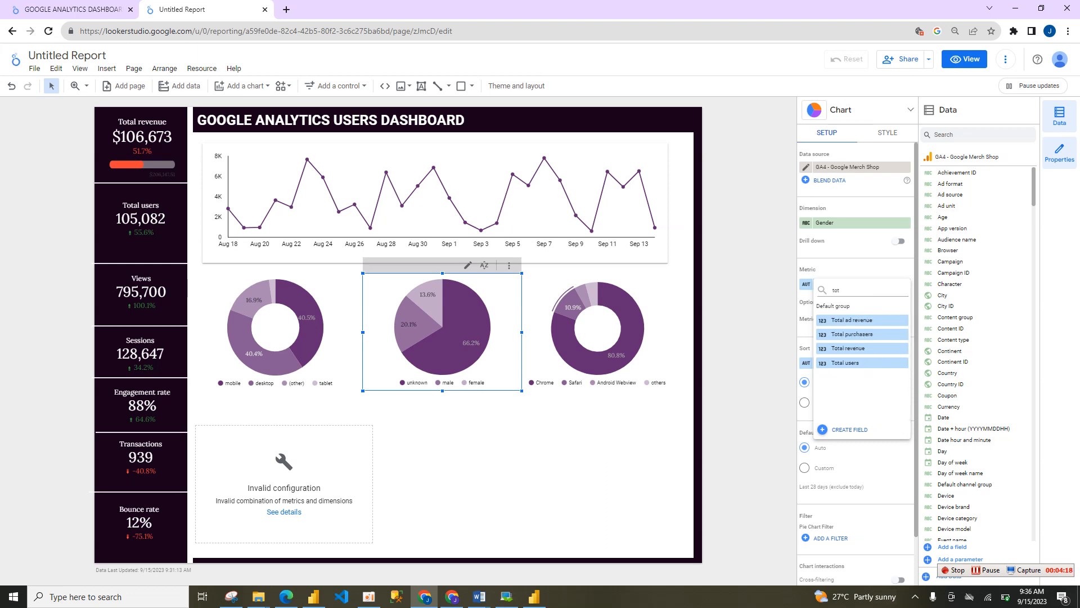
{"action": "left_click", "coordinate": [862, 363]}
Change the metric of the Browser donut chart to Total users.
{"action": "left_click", "coordinate": [663, 335]}
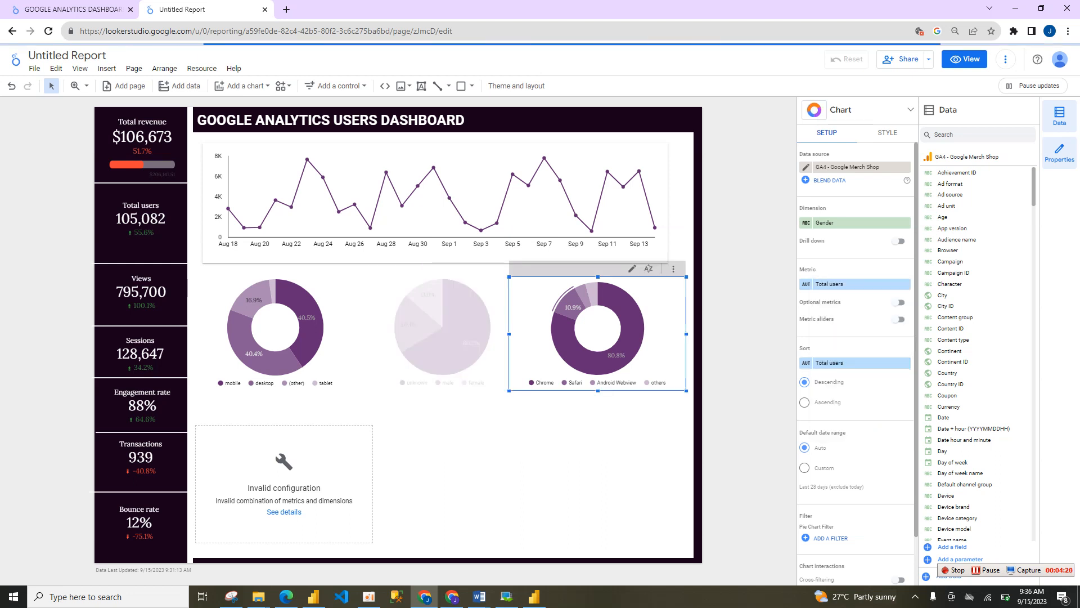
{"action": "left_click", "coordinate": [855, 284]}
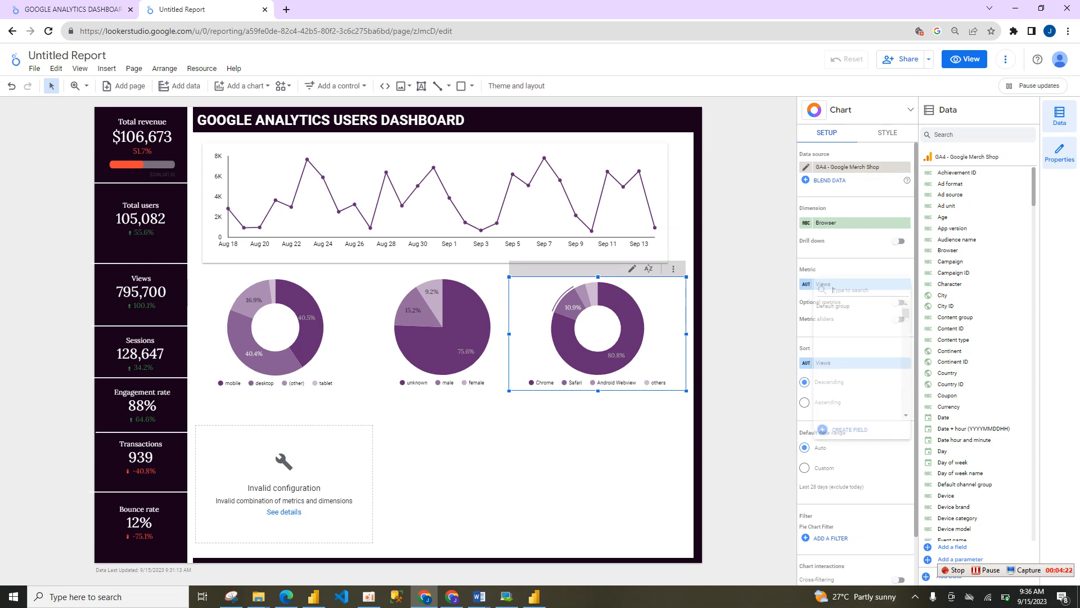
{"action": "type", "text": "tot"}
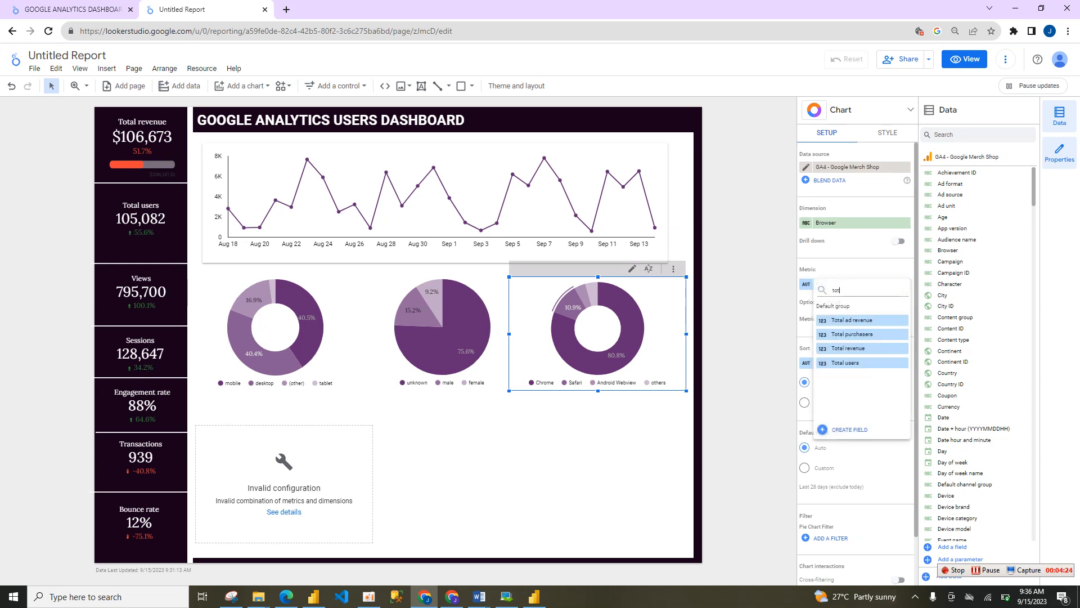
{"action": "left_click", "coordinate": [862, 363]}
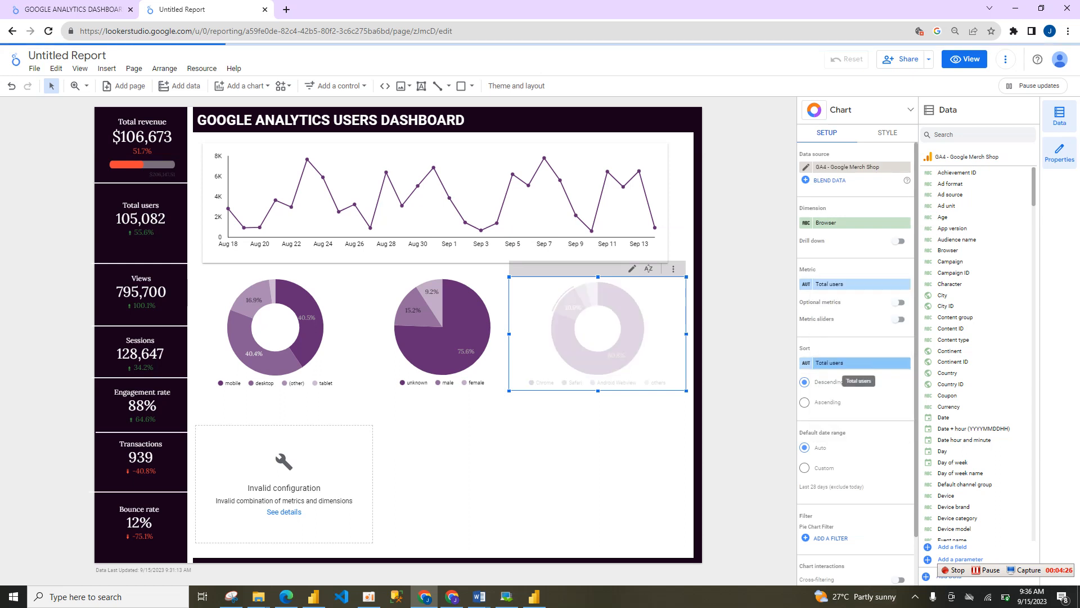
Change the metric of the Medium donut chart in the lower row to Total users.
{"action": "left_click", "coordinate": [284, 475]}
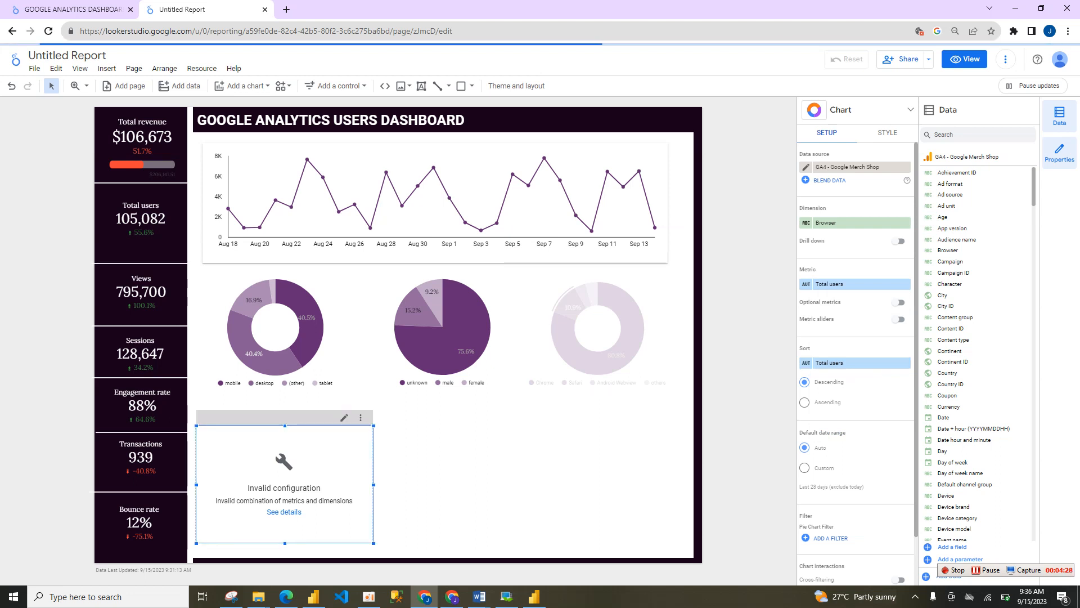
{"action": "left_click", "coordinate": [855, 283]}
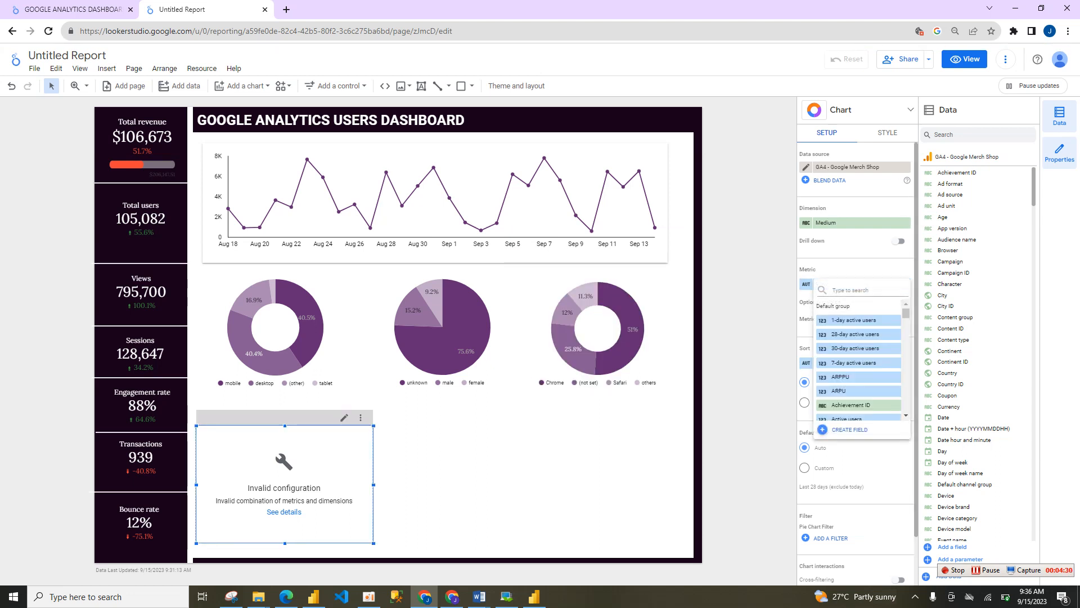
{"action": "type", "text": "tot"}
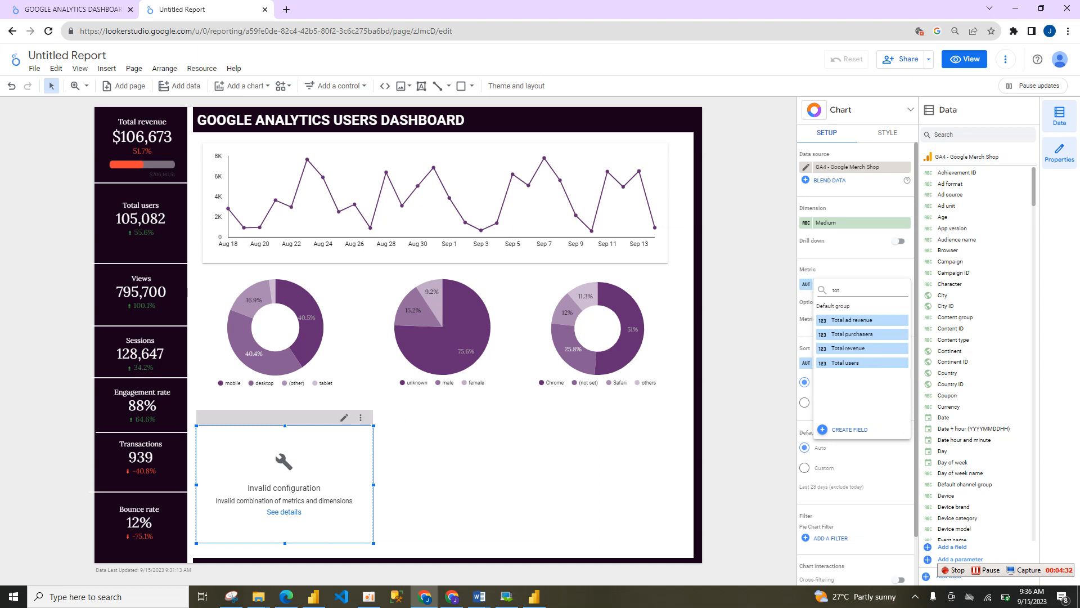
{"action": "left_click", "coordinate": [845, 362]}
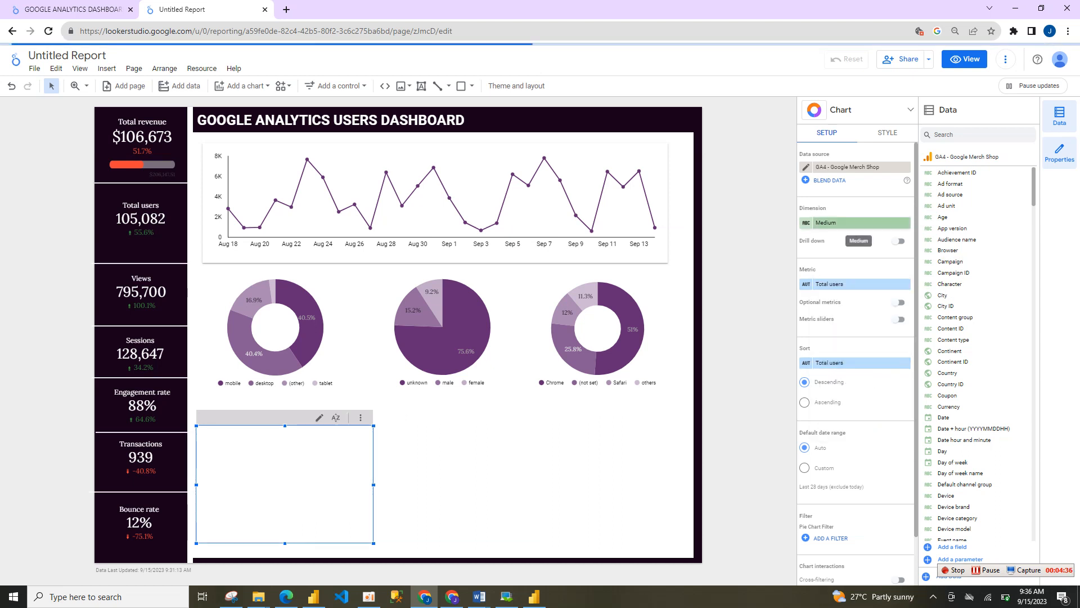
{"action": "left_click", "coordinate": [844, 223]}
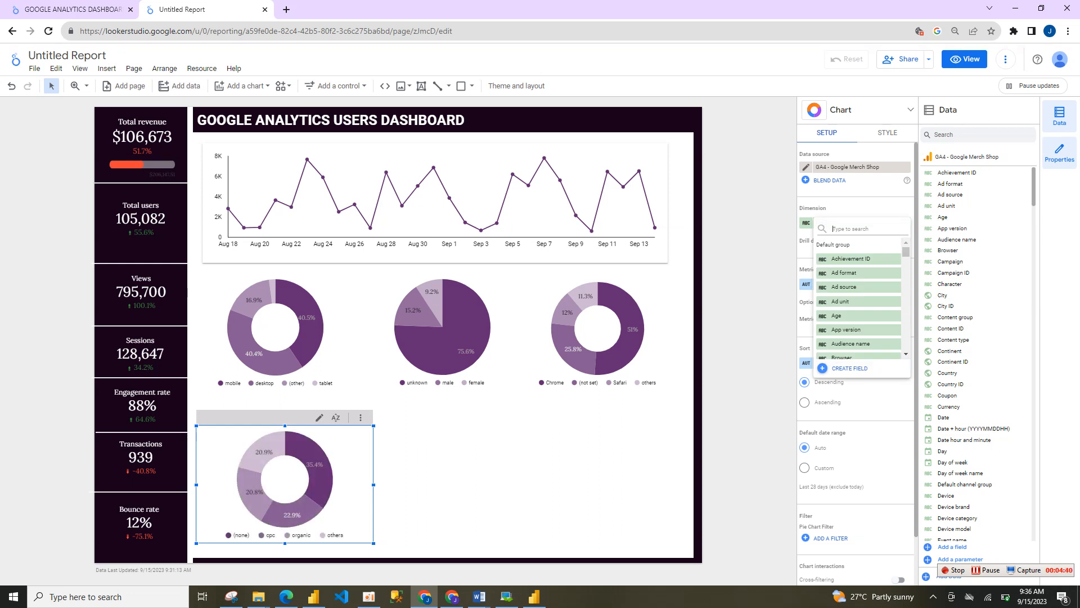
{"action": "left_click", "coordinate": [877, 168]}
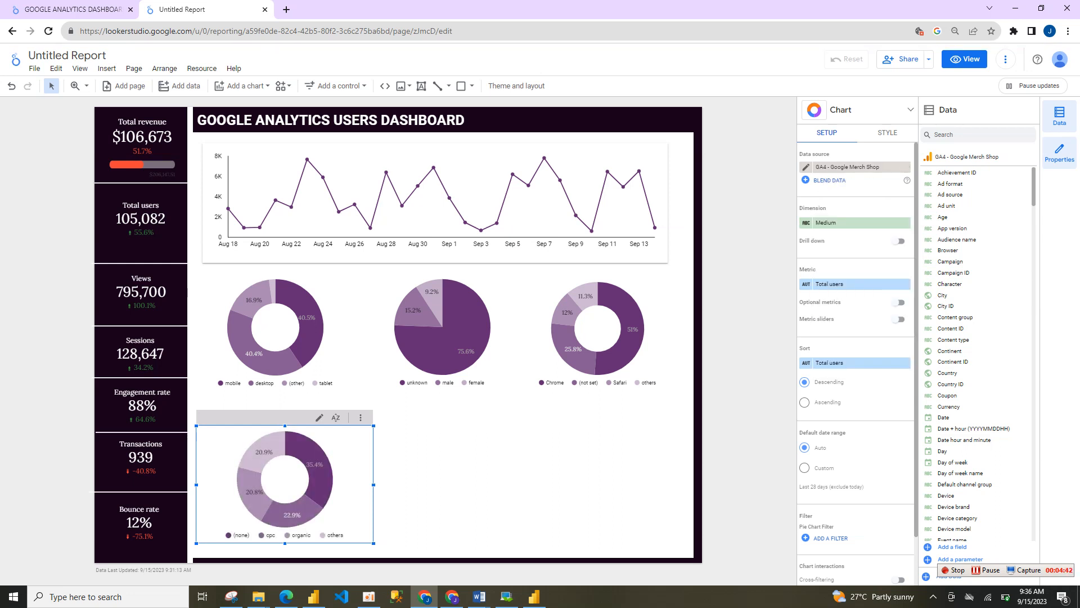
Convert the Medium donut chart to a column chart.
{"action": "left_click", "coordinate": [910, 109]}
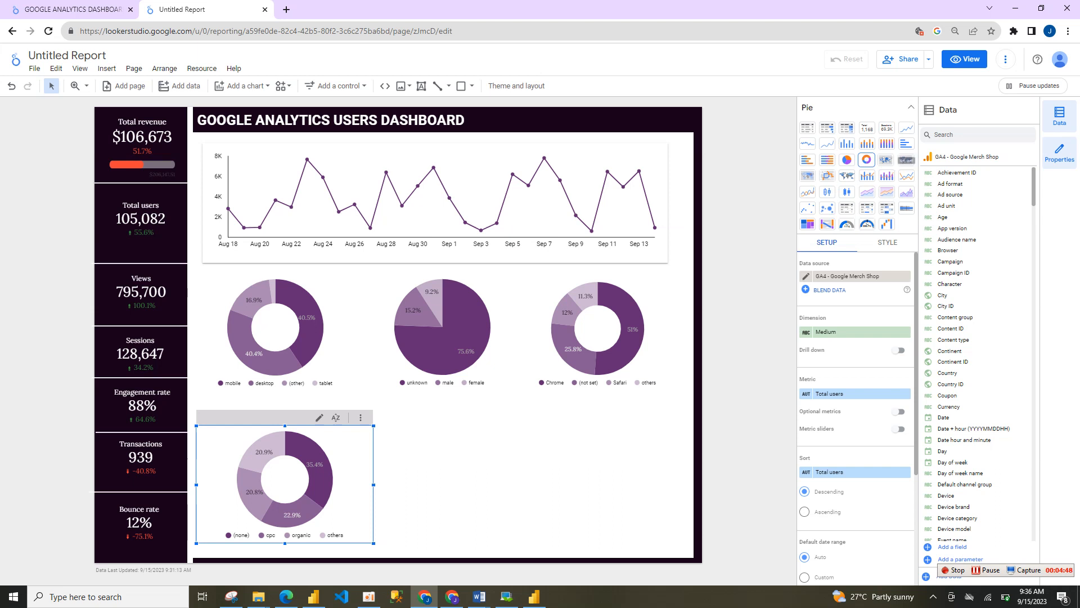
{"action": "left_click", "coordinate": [846, 143]}
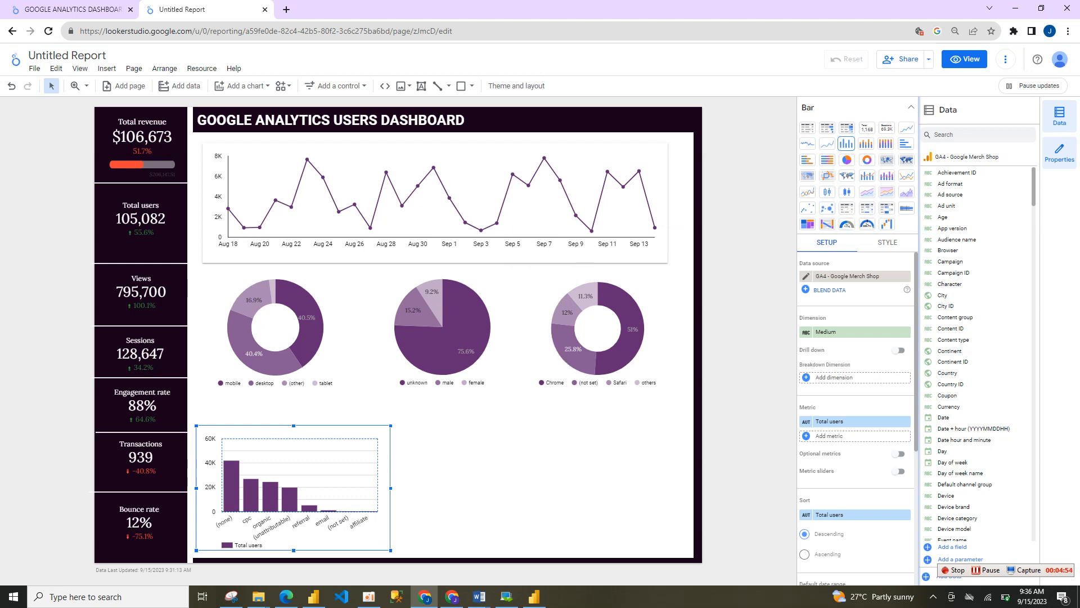
{"action": "left_click", "coordinate": [911, 107]}
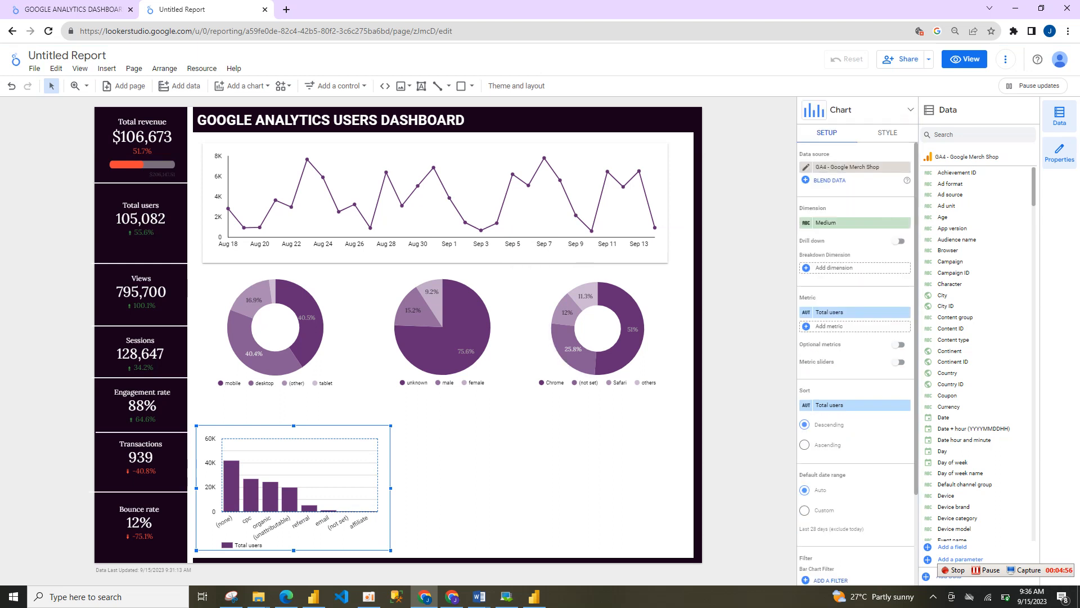
Limit the Medium column chart to 5 bars and show its data labels.
{"action": "left_click", "coordinate": [888, 133]}
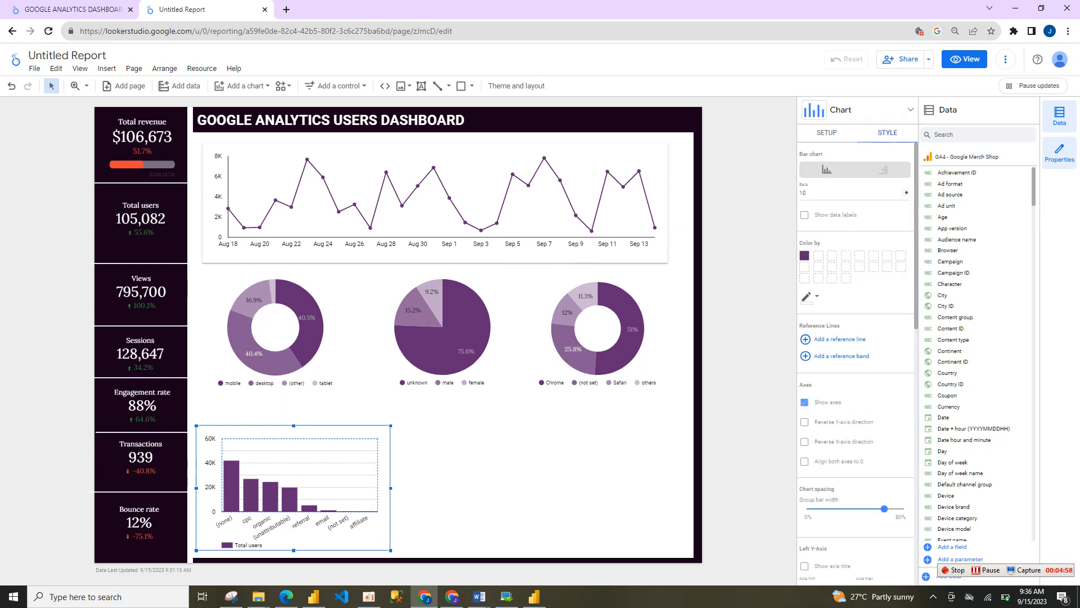
{"action": "left_click", "coordinate": [906, 194]}
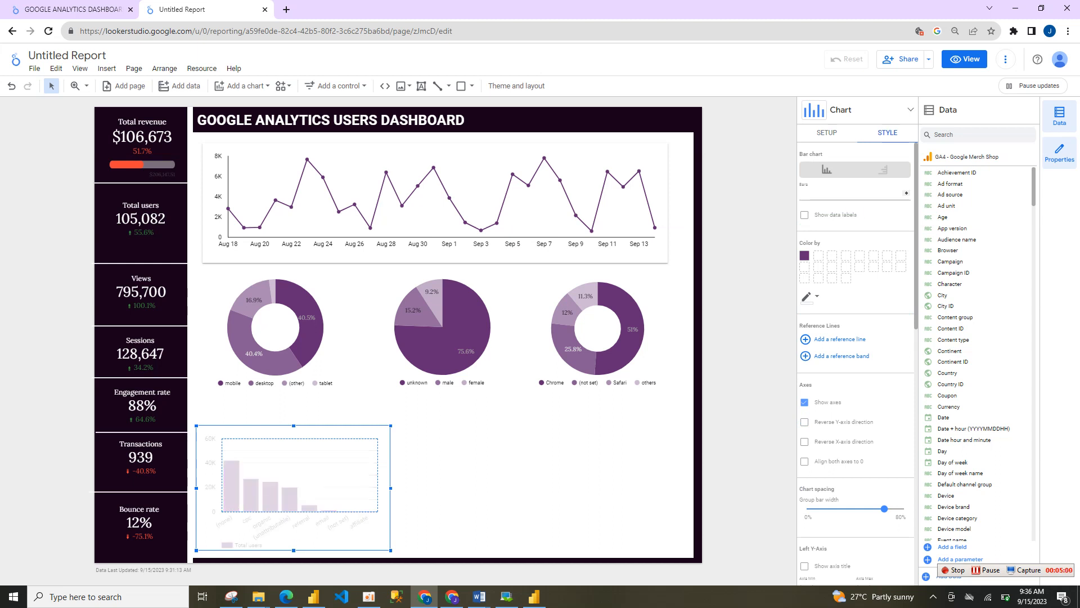
{"action": "left_click", "coordinate": [906, 195]}
{"action": "left_click", "coordinate": [906, 195]}
{"action": "left_click", "coordinate": [906, 195]}
{"action": "left_click", "coordinate": [906, 195]}
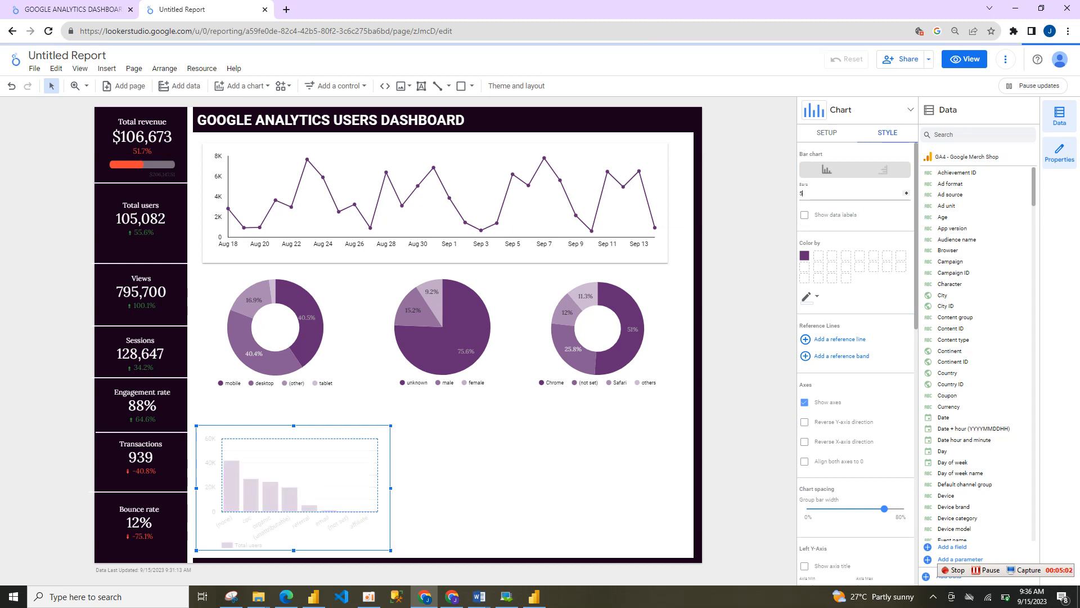
{"action": "left_click", "coordinate": [805, 215]}
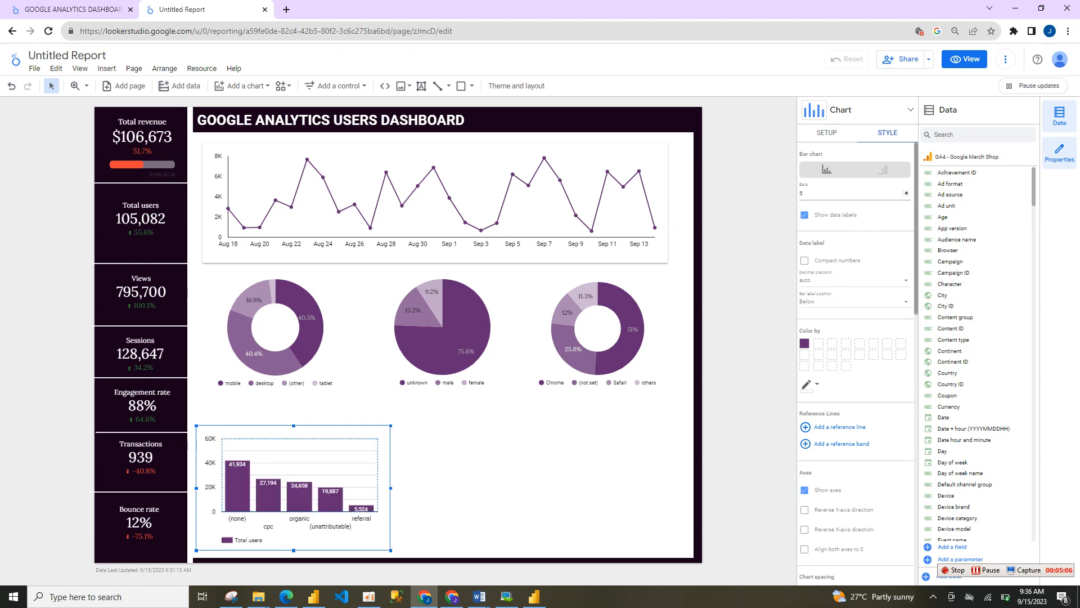
Set the Medium column chart's legend to None and make its gridlines transparent.
{"action": "scroll", "coordinate": [855, 360], "scroll_direction": "down", "scroll_amount": 10}
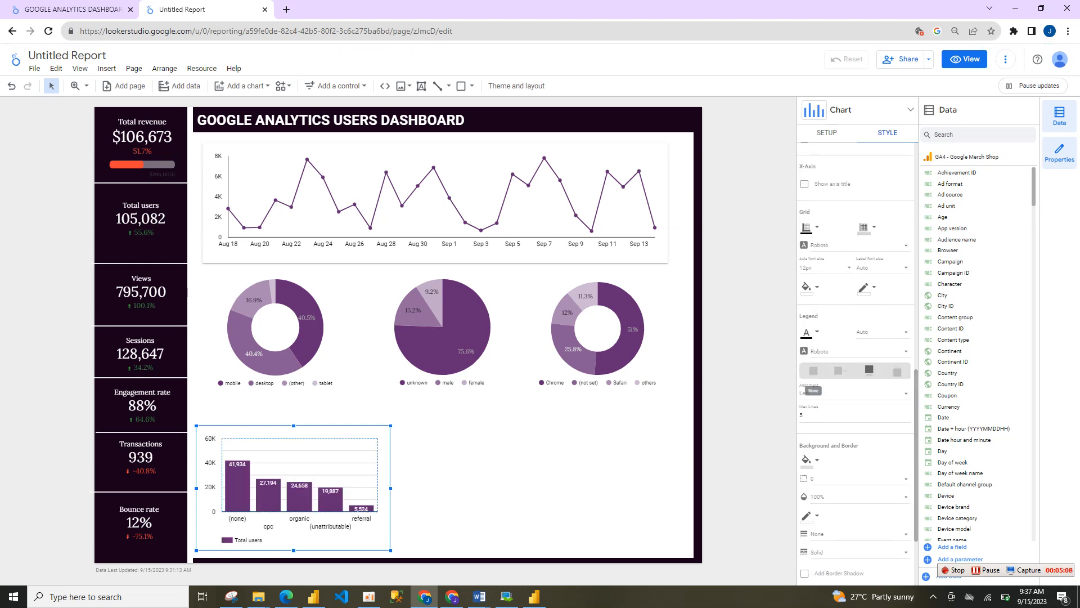
{"action": "left_click", "coordinate": [813, 370]}
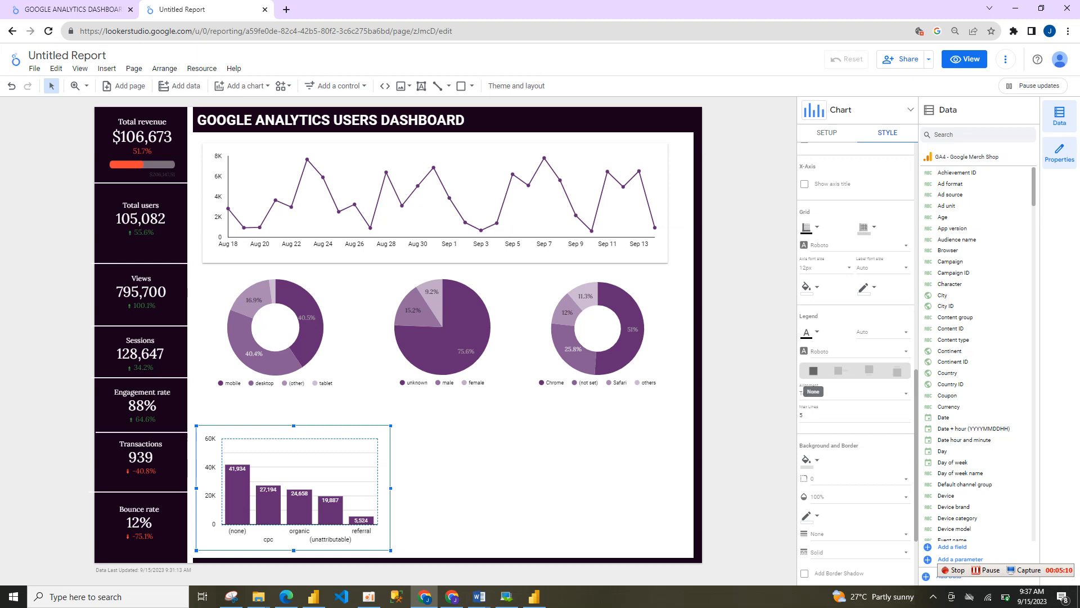
{"action": "left_click", "coordinate": [867, 227]}
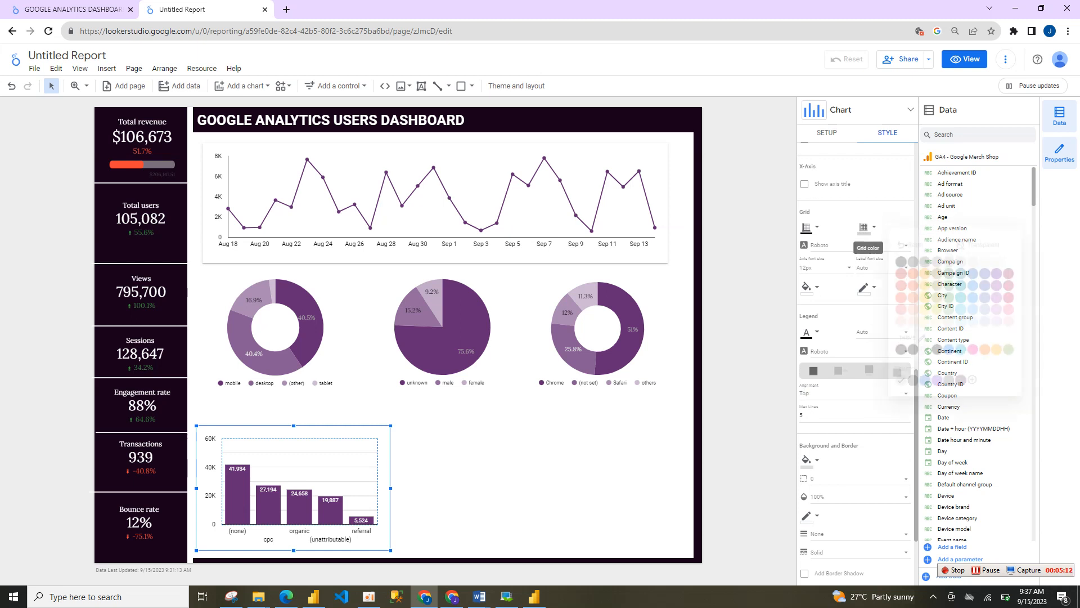
{"action": "left_click", "coordinate": [988, 238]}
{"action": "left_click_drag", "start_coordinate": [915, 442], "coordinate": [923, 239]}
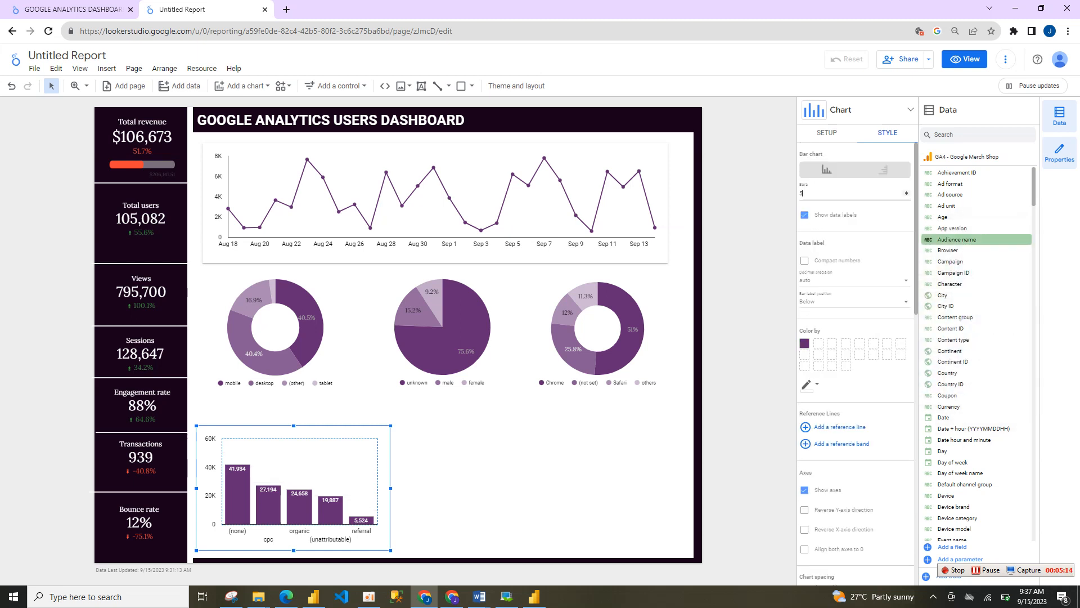
{"action": "left_click", "coordinate": [467, 455]}
Duplicate the Medium column chart, place the copy beside it, and widen the copy to line up with the Browser chart's outer edge.
{"action": "left_click", "coordinate": [331, 464]}
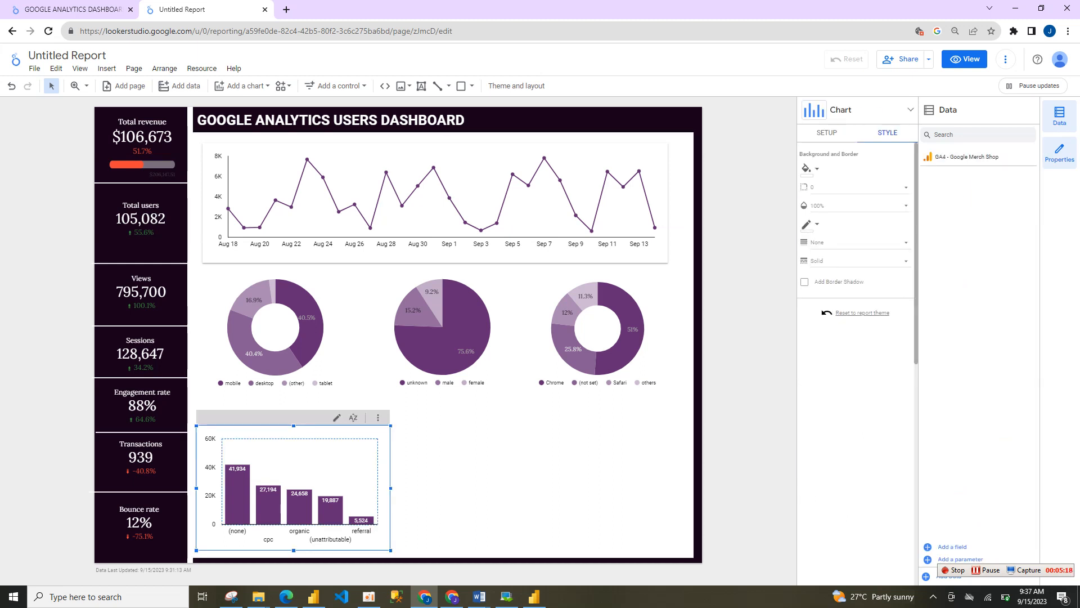
{"action": "key", "text": "ctrl+v"}
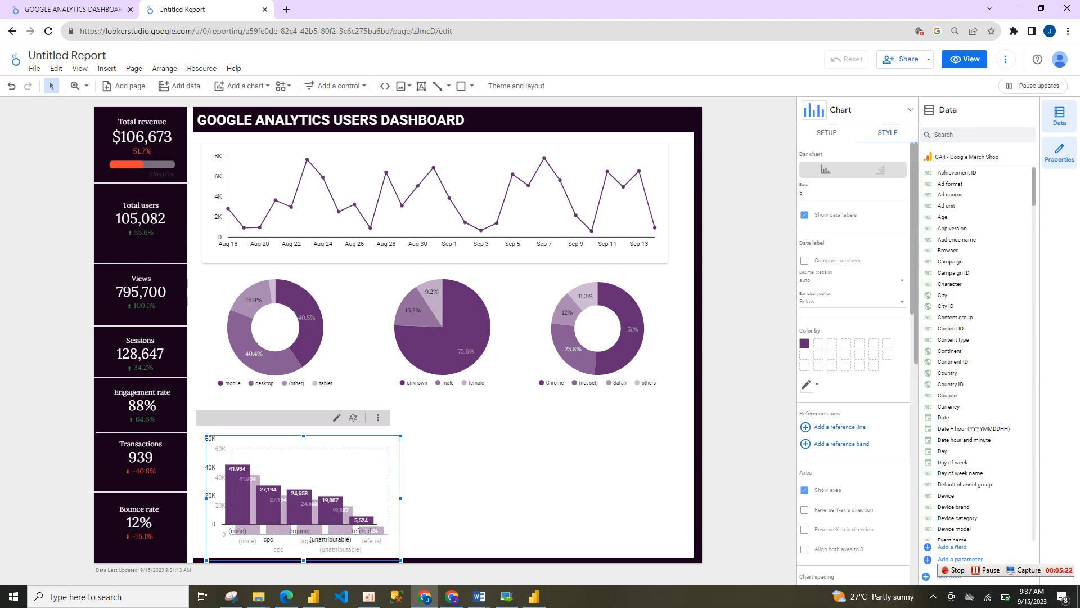
{"action": "left_click_drag", "start_coordinate": [304, 498], "coordinate": [528, 489]}
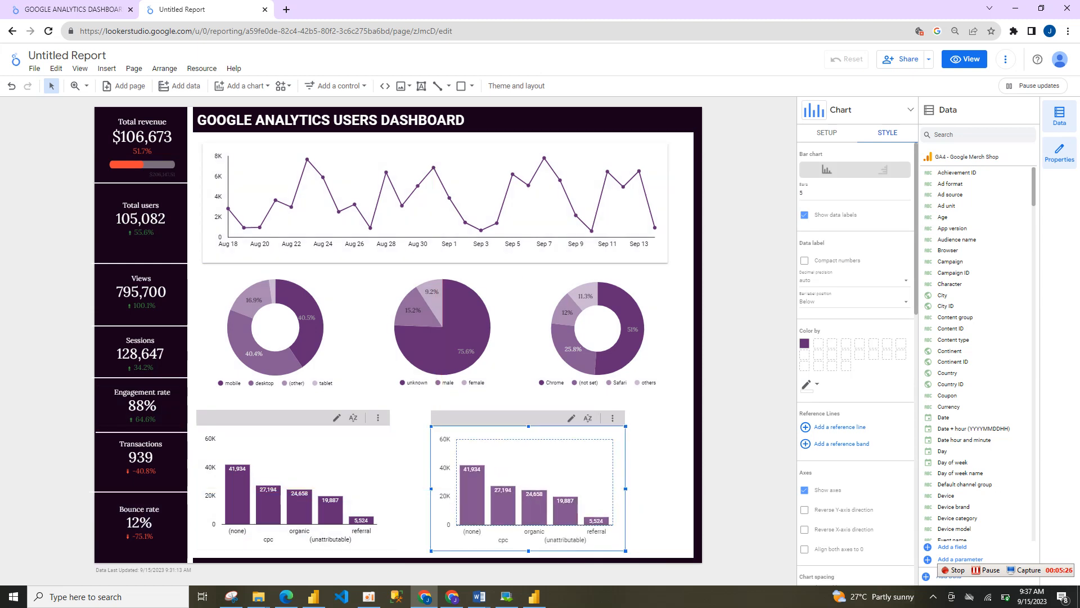
{"action": "left_click_drag", "start_coordinate": [625, 488], "coordinate": [687, 488]}
Convert the duplicated column chart to a horizontal bar chart and change its dimension to Country.
{"action": "left_click", "coordinate": [910, 109]}
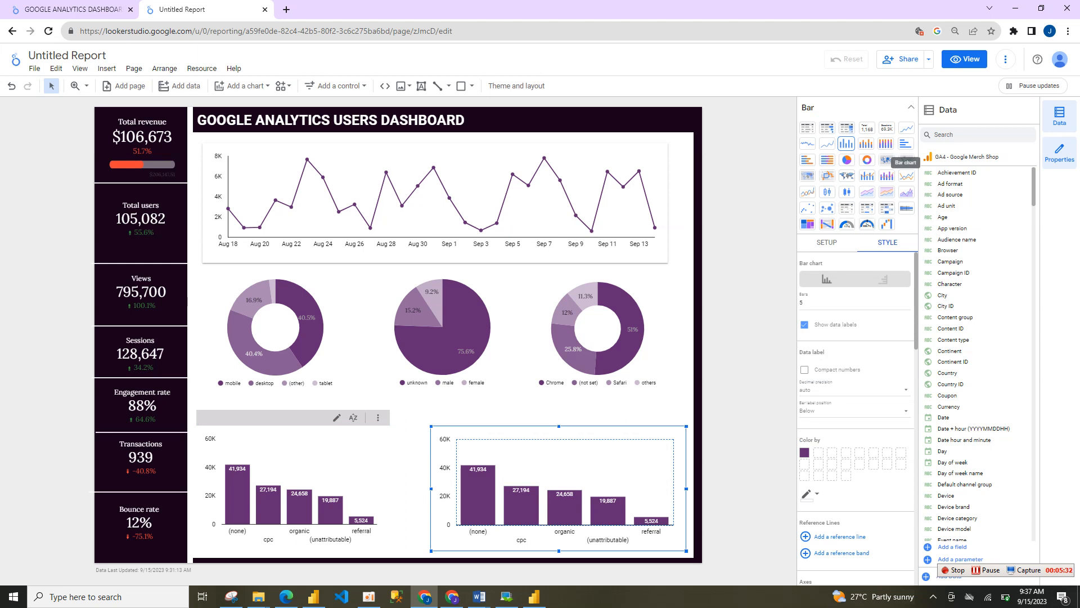
{"action": "left_click", "coordinate": [906, 145]}
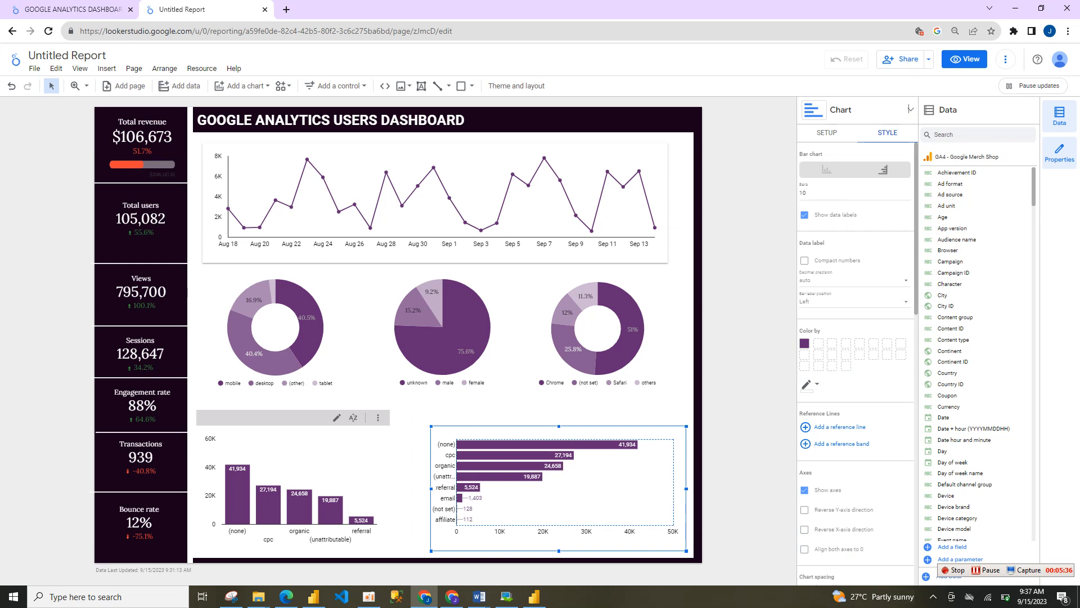
{"action": "left_click", "coordinate": [819, 133]}
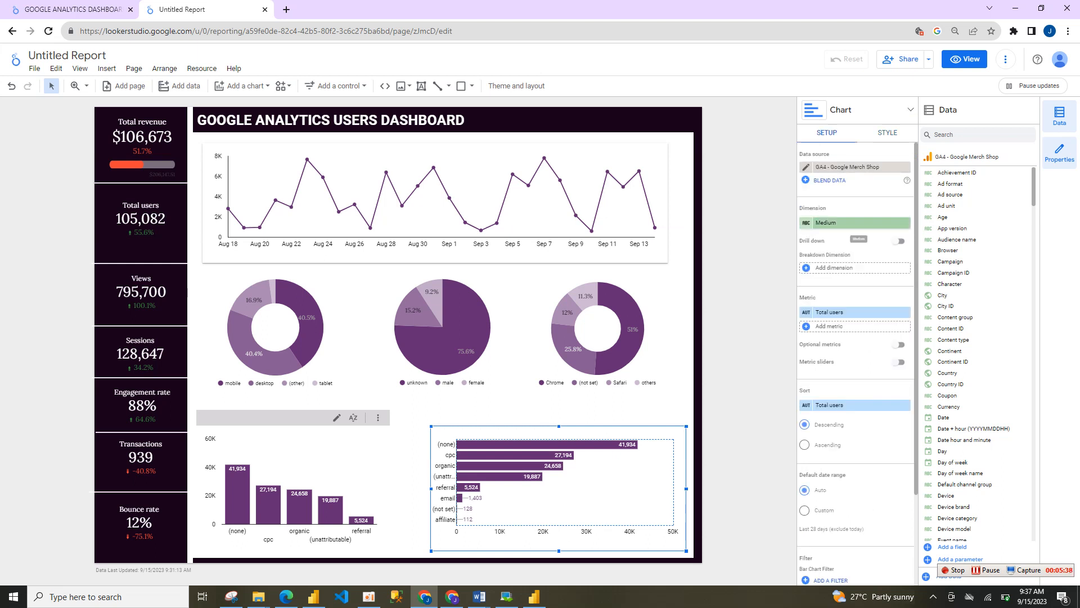
{"action": "left_click", "coordinate": [844, 223]}
{"action": "type", "text": "coun"}
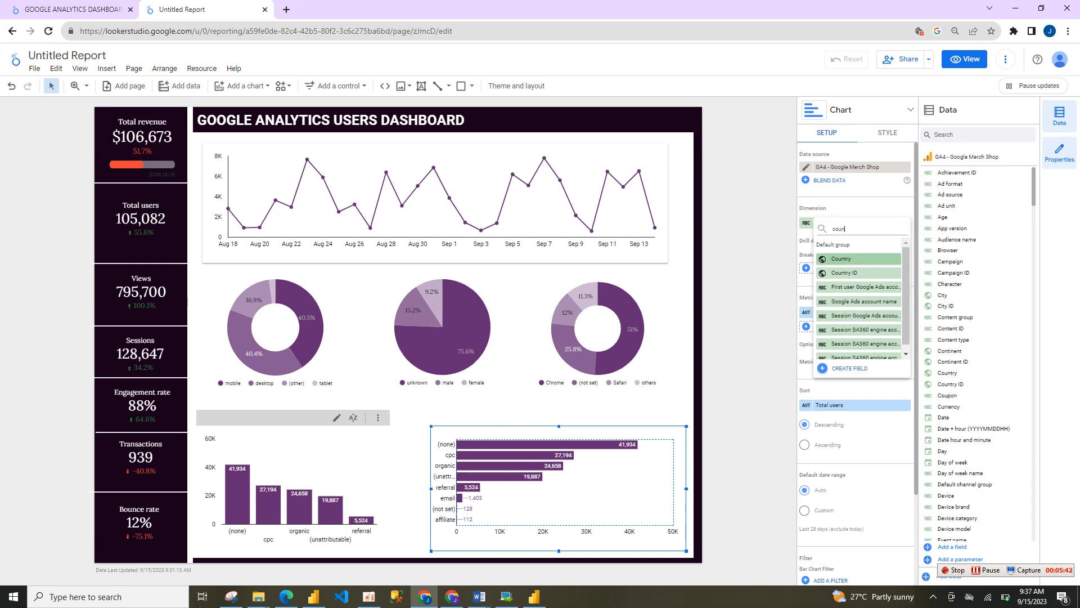
{"action": "key", "text": "Return"}
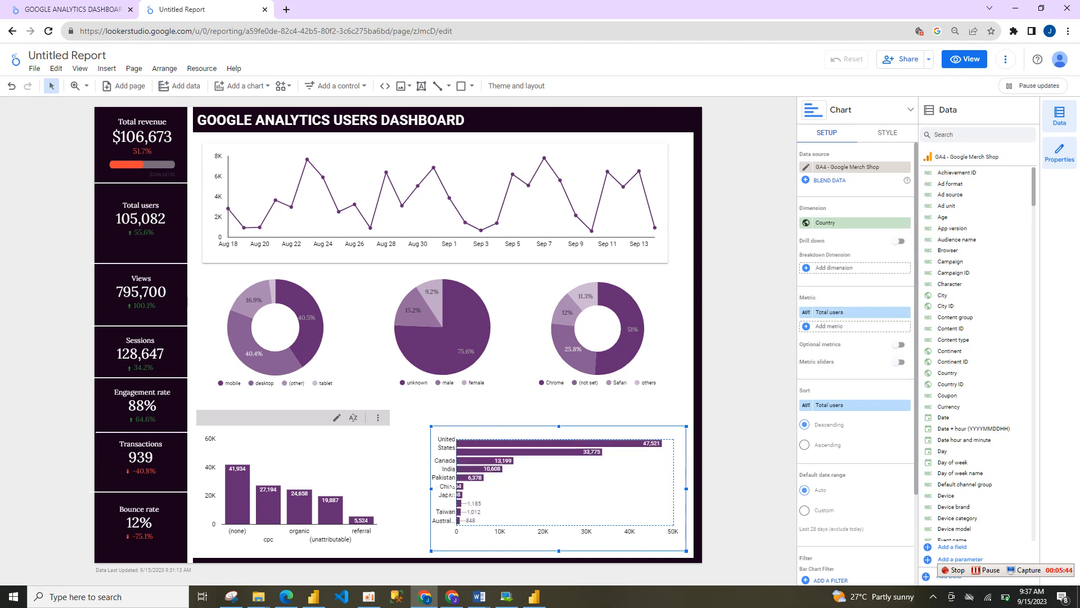
Limit the Country bar chart to 5 bars and deselect it.
{"action": "left_click", "coordinate": [898, 133]}
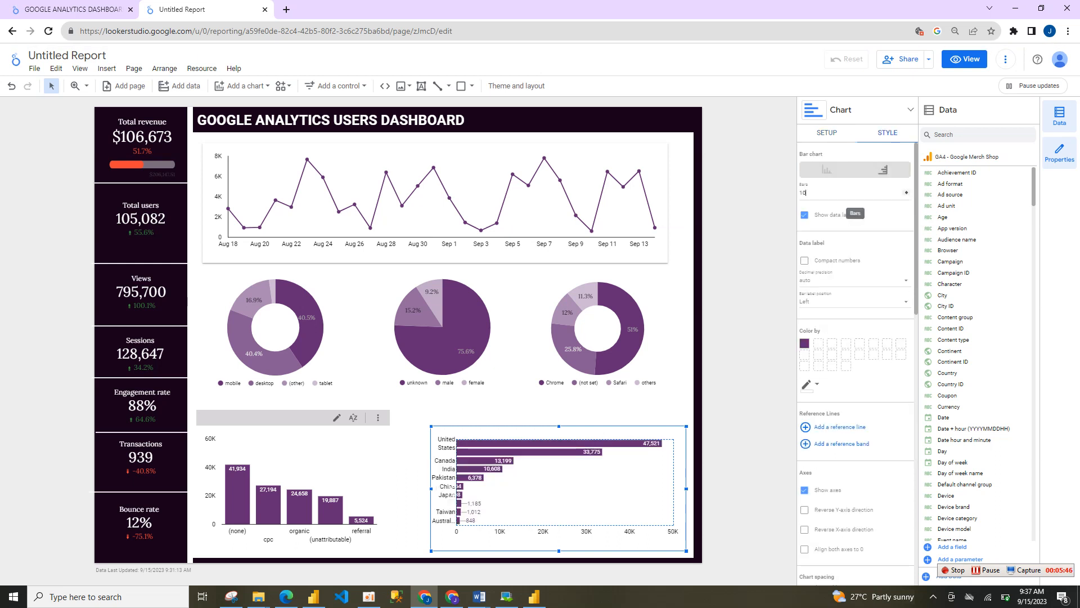
{"action": "type", "text": "5"}
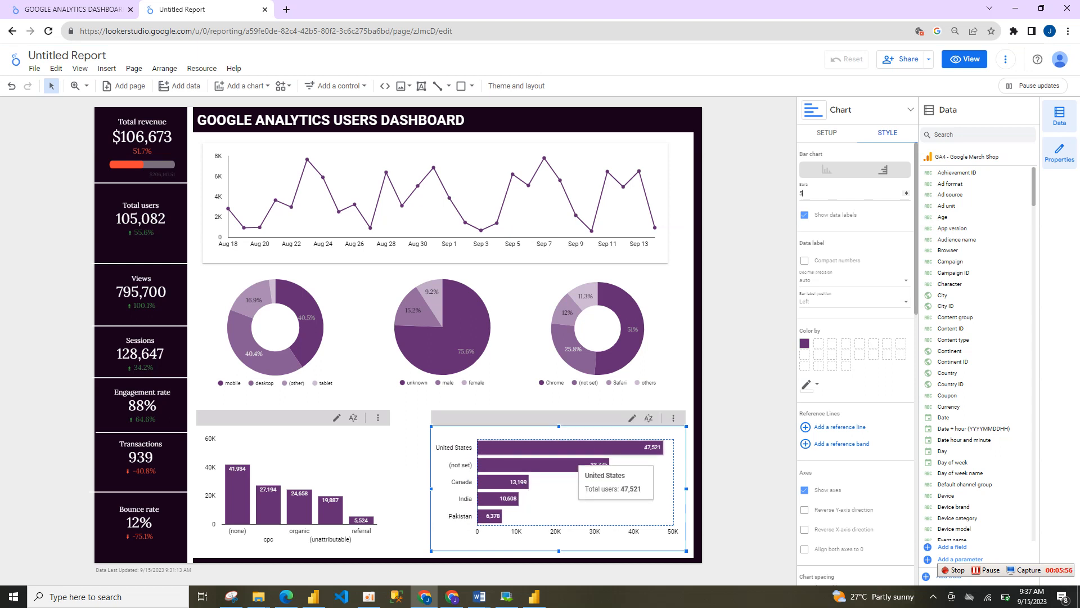
{"action": "key", "text": "Escape"}
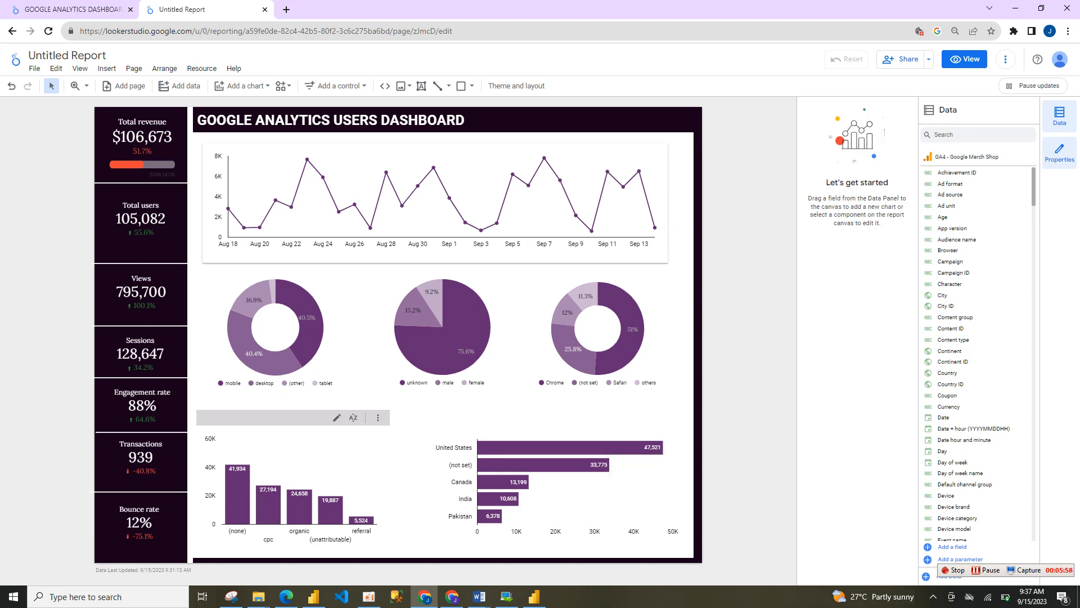
{"action": "left_click", "coordinate": [294, 487]}
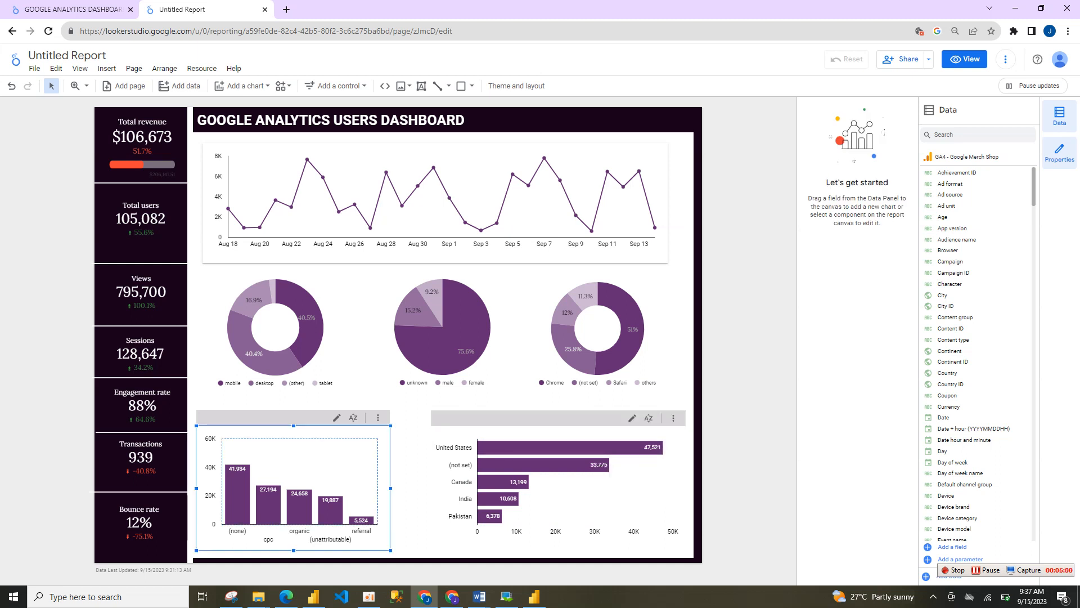
{"action": "key", "text": "Escape"}
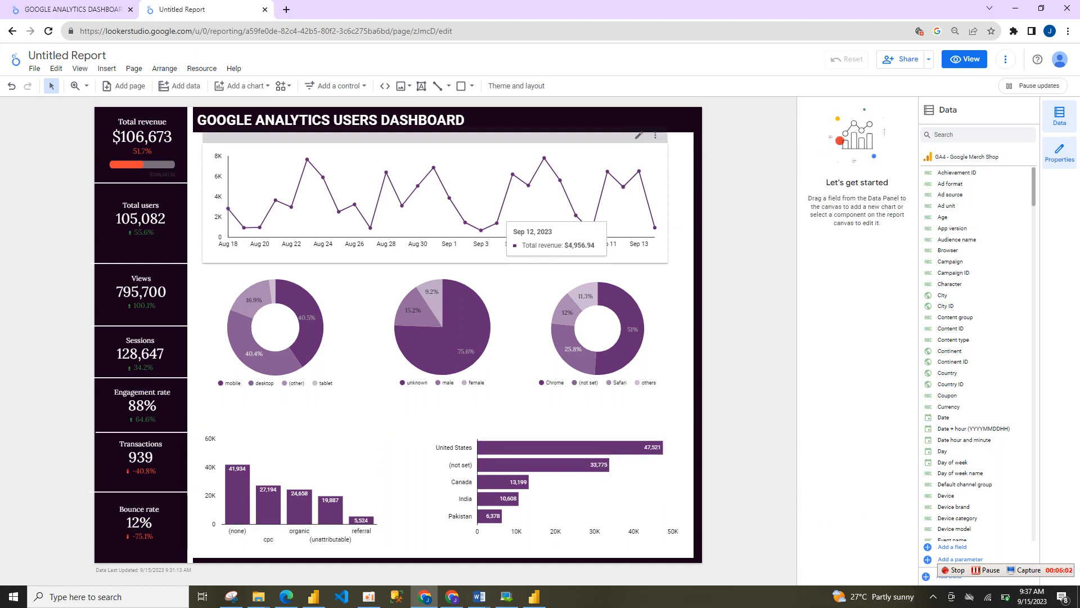
{"action": "left_click", "coordinate": [680, 208]}
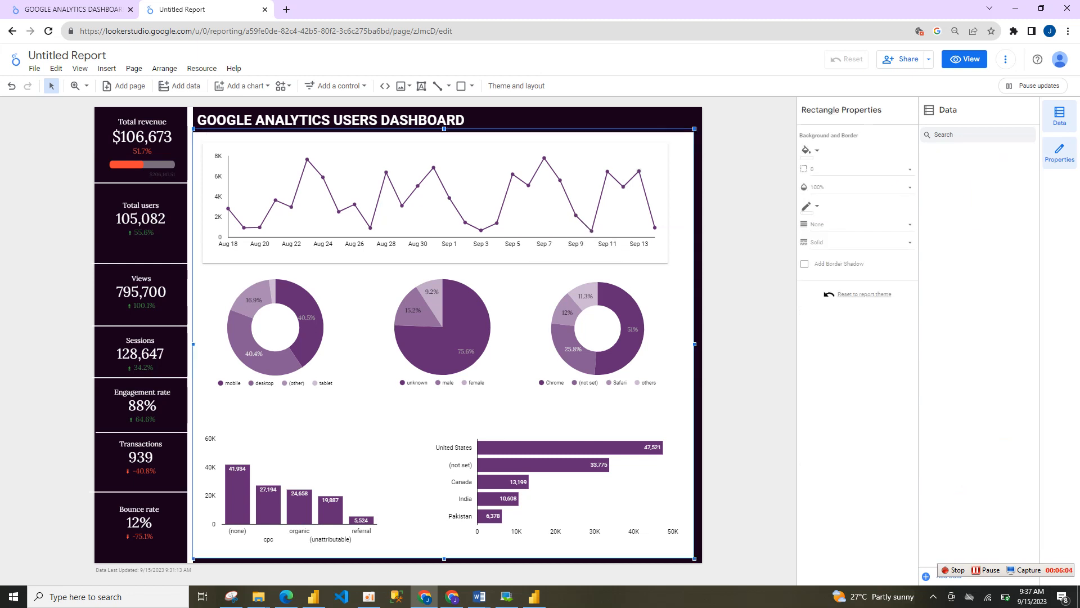
{"action": "key", "text": "Escape"}
Add a drop-down list control to the header bar beside the dashboard title.
{"action": "left_click", "coordinate": [338, 85]}
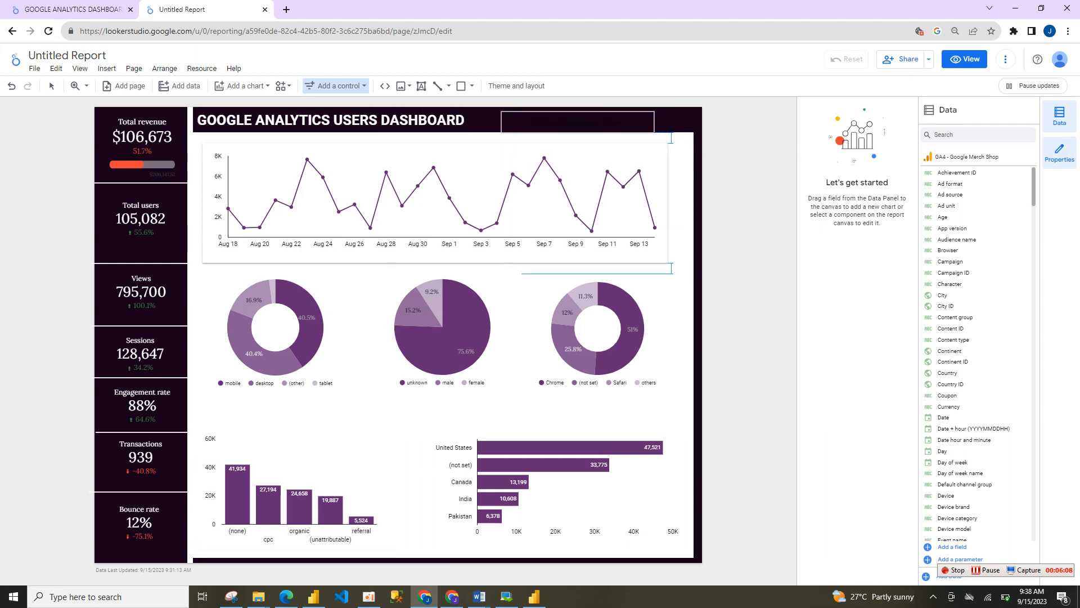
{"action": "key", "text": "Escape"}
Set the dashboard title's font size to 20px.
{"action": "left_click", "coordinate": [471, 113]}
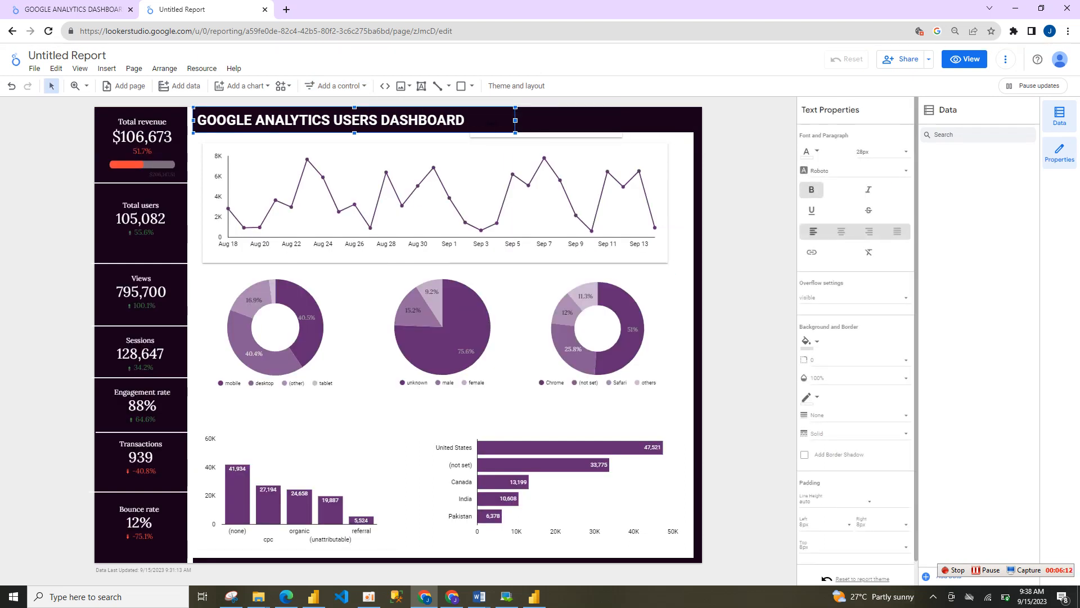
{"action": "left_click", "coordinate": [884, 151]}
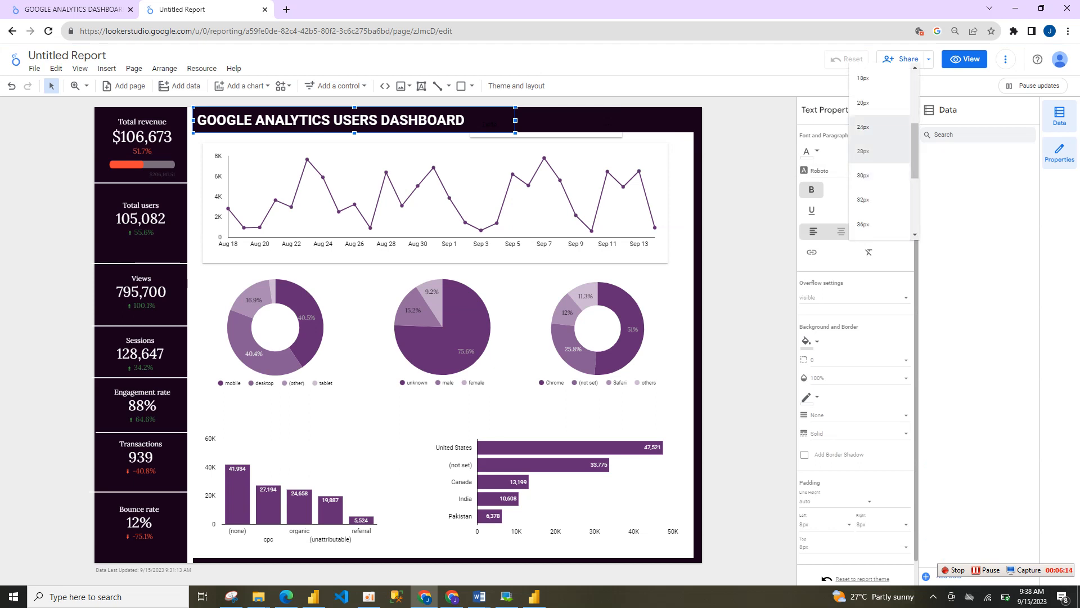
{"action": "left_click", "coordinate": [877, 103]}
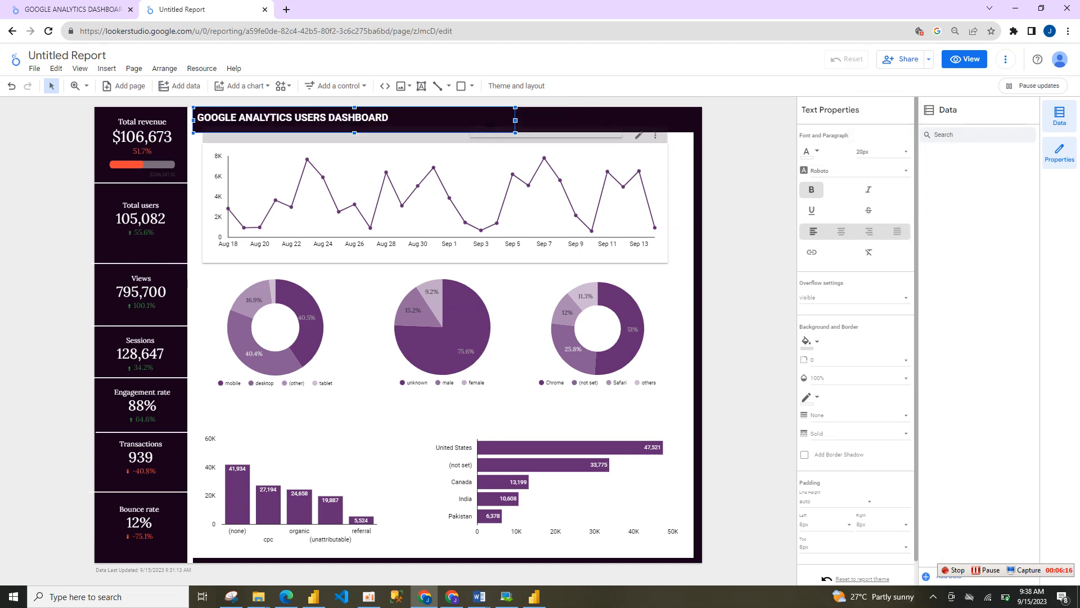
Nudge the revenue line chart slightly down and to the right below the header bar.
{"action": "left_click", "coordinate": [563, 124]}
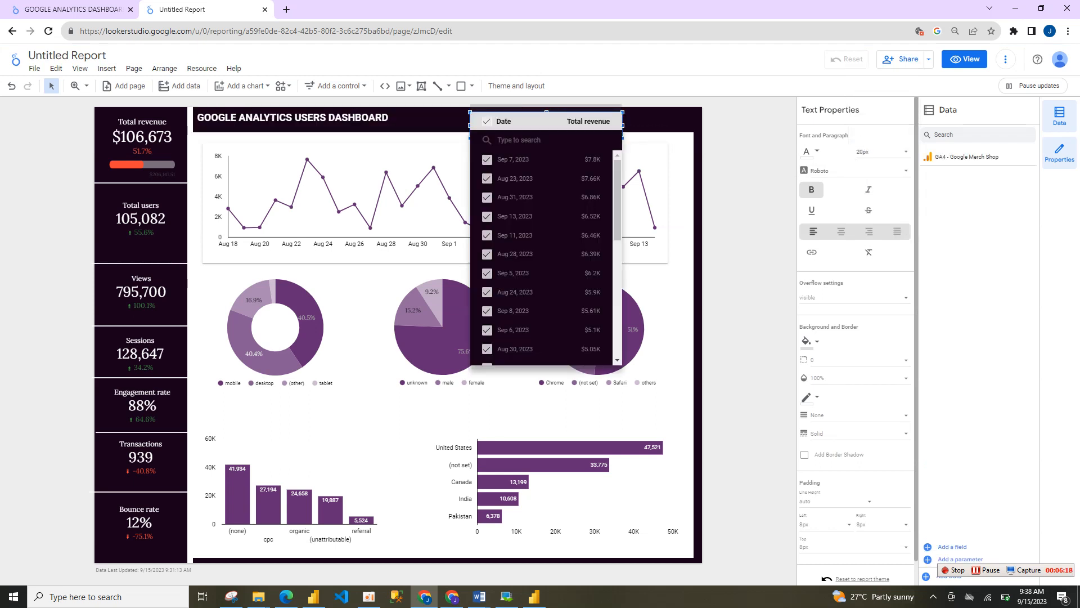
{"action": "key", "text": "Escape"}
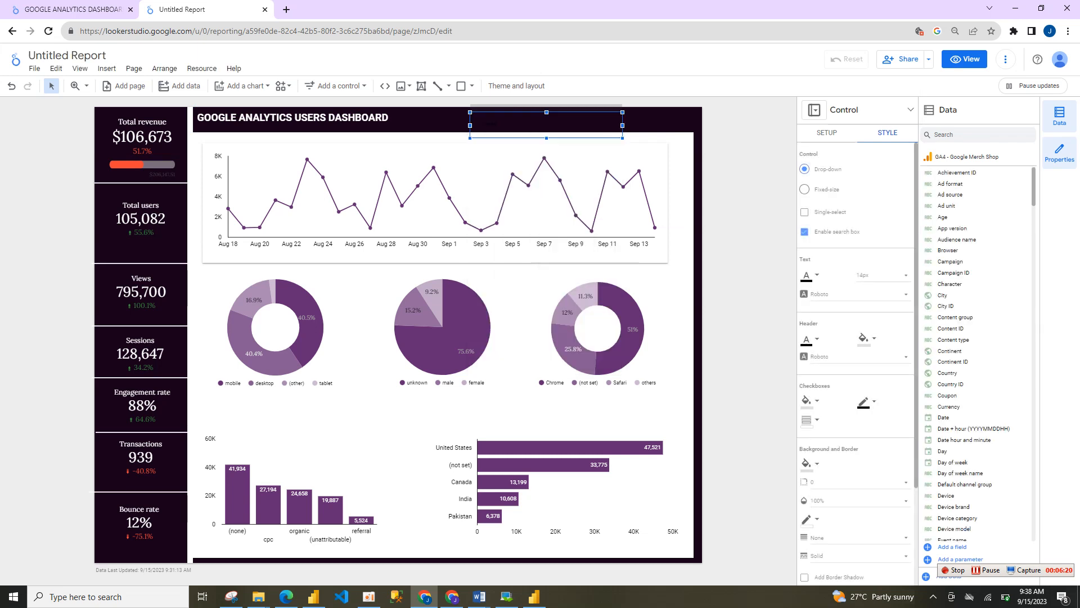
{"action": "left_click", "coordinate": [461, 194]}
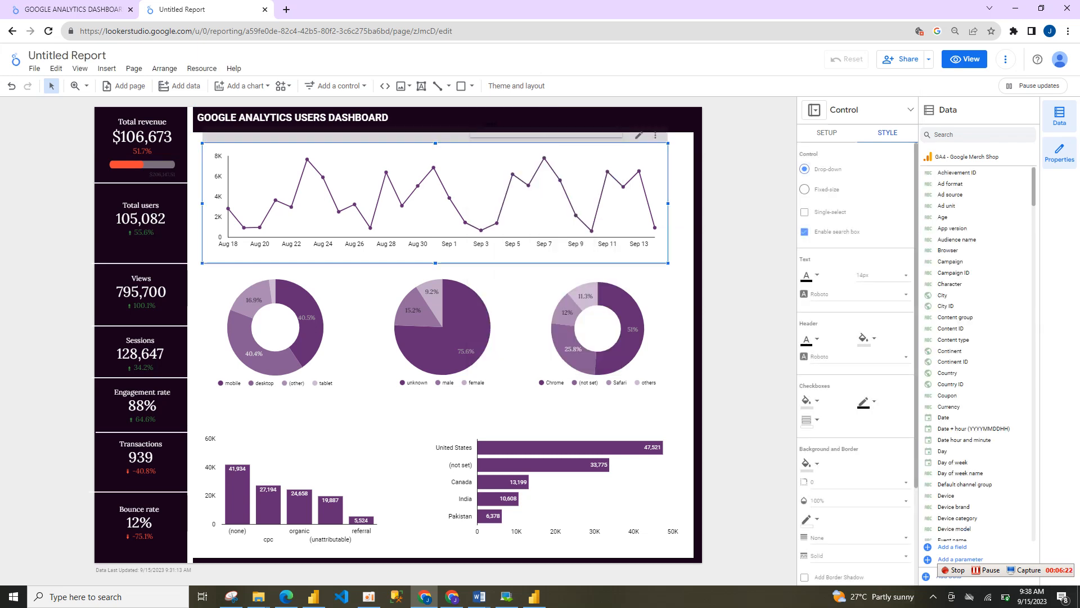
{"action": "left_click_drag", "start_coordinate": [461, 194], "coordinate": [465, 197]}
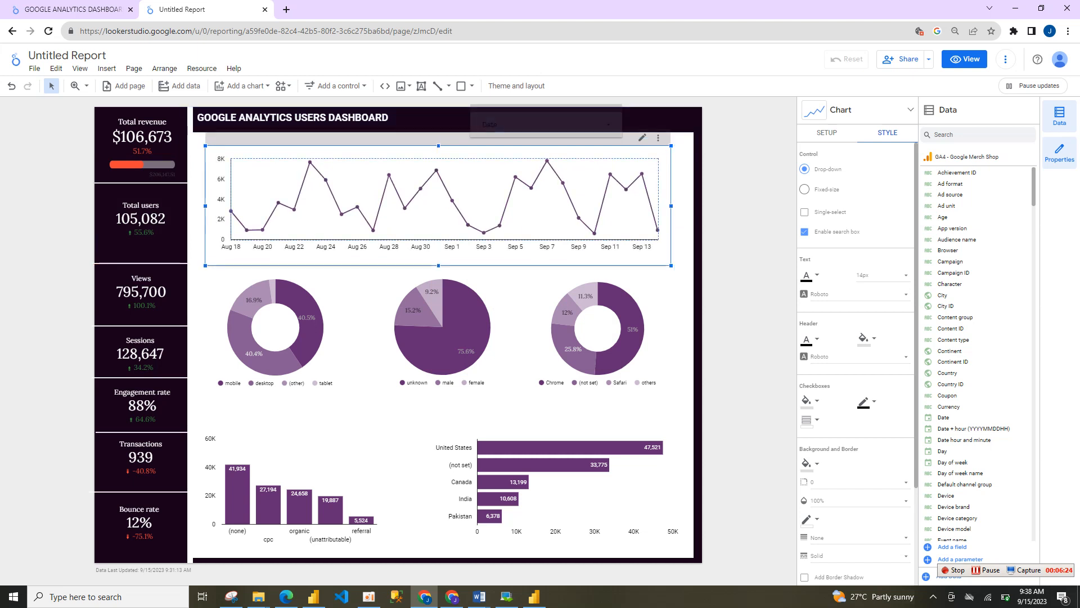
Remove the Total revenue metric from the header's drop-down control.
{"action": "left_click", "coordinate": [610, 121]}
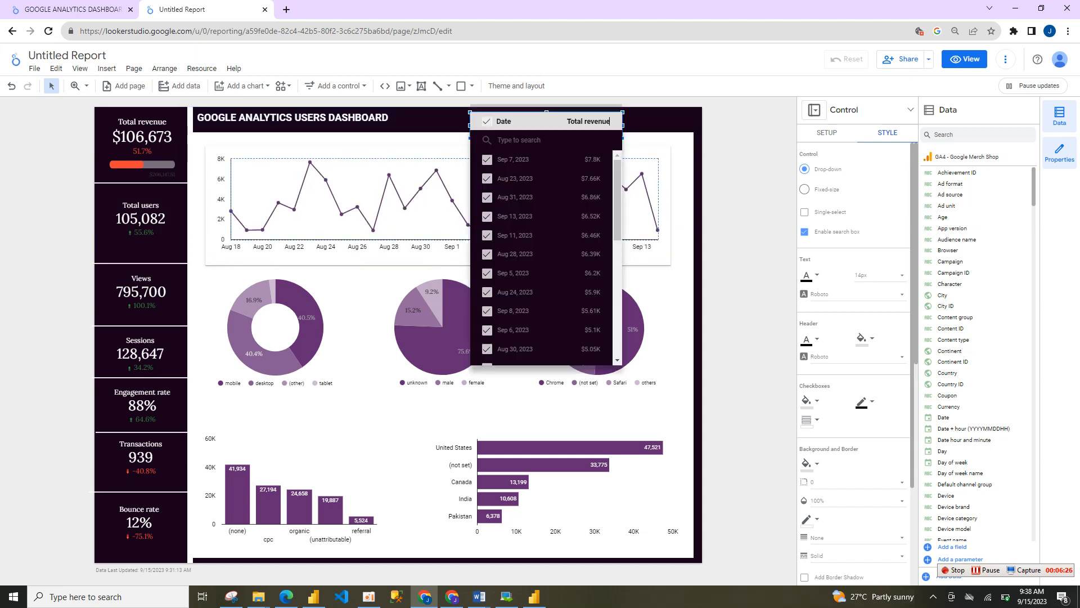
{"action": "left_click", "coordinate": [610, 121]}
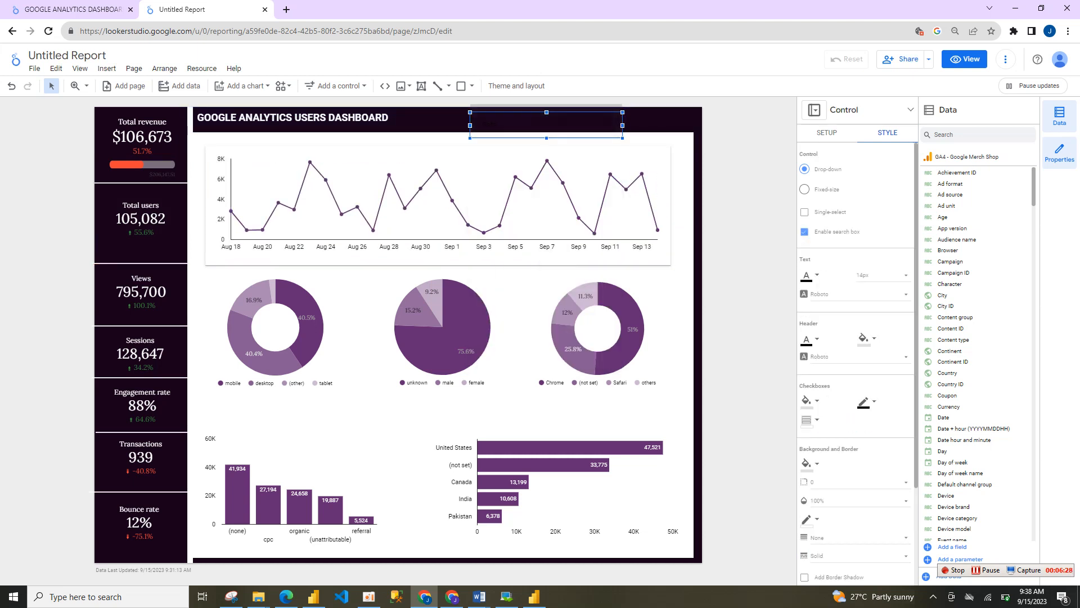
{"action": "left_click", "coordinate": [818, 133]}
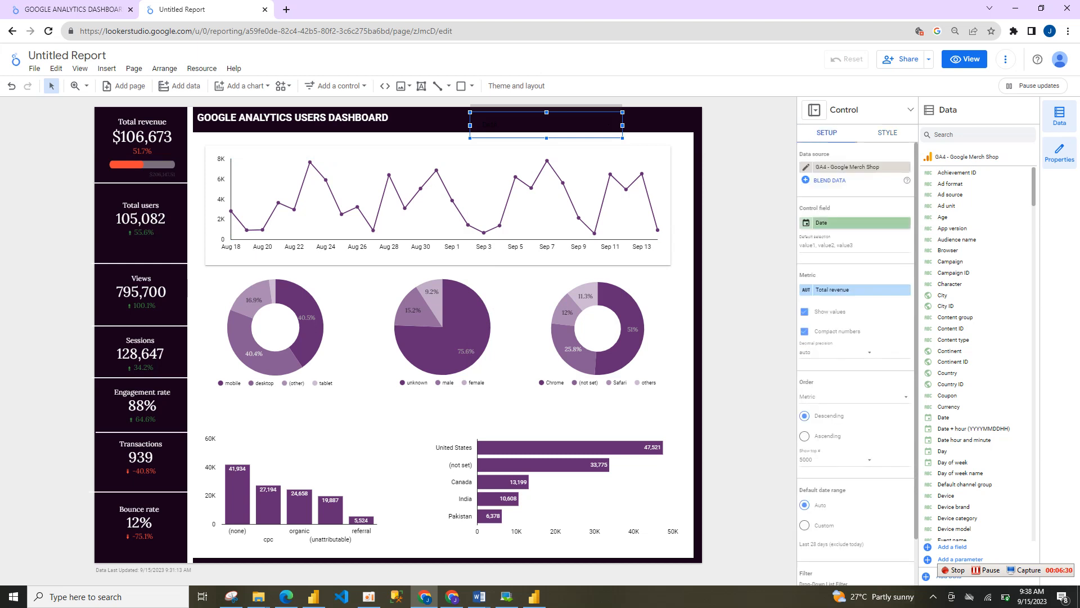
{"action": "left_click", "coordinate": [905, 289]}
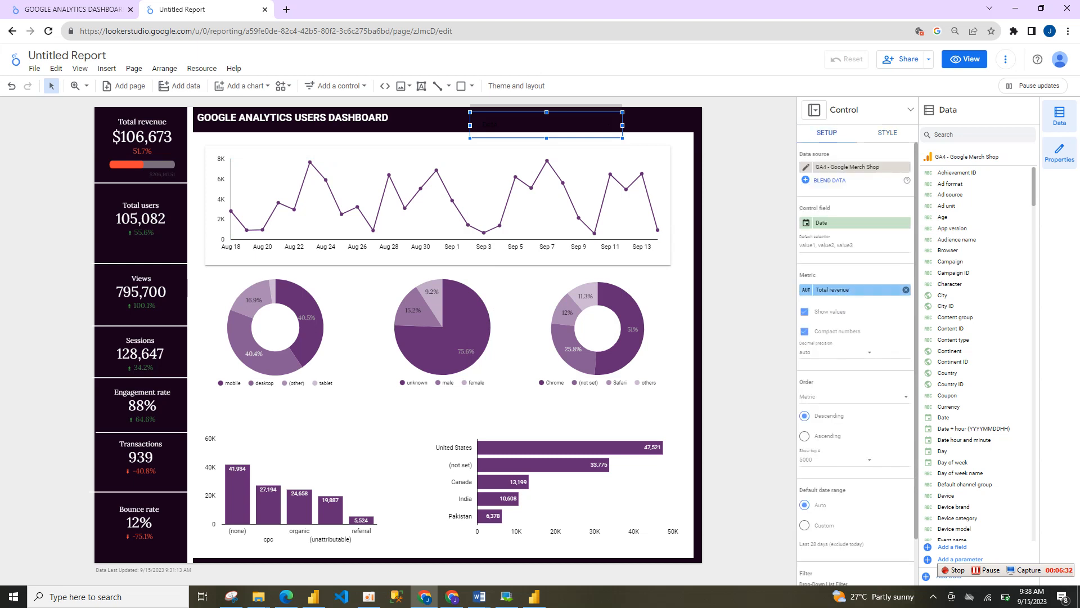
Change the data type of the drop-down control's Date field to Year.
{"action": "left_click", "coordinate": [844, 223]}
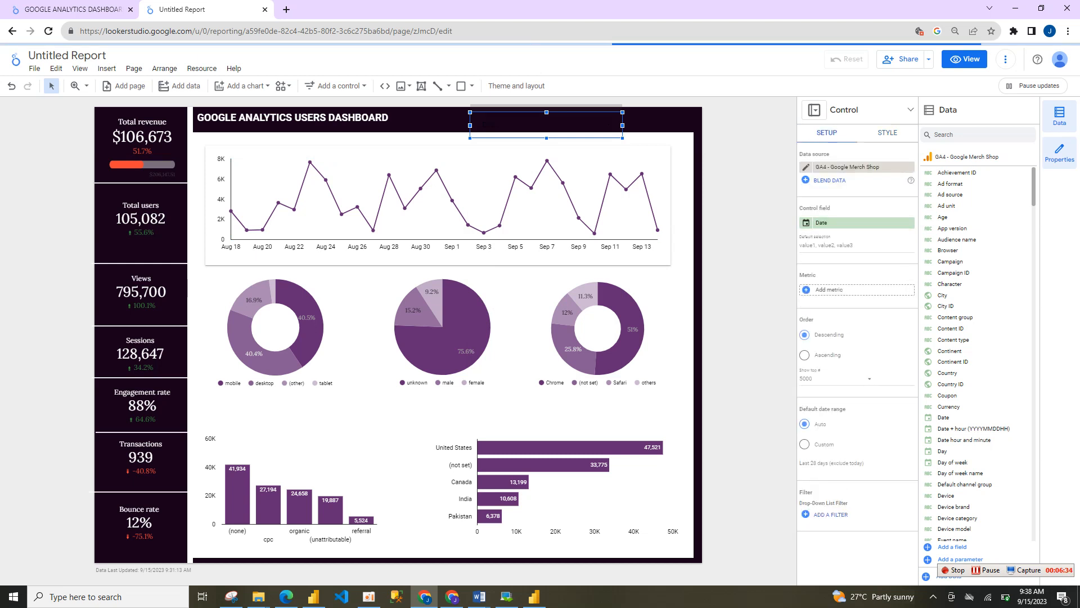
{"action": "left_click", "coordinate": [806, 223]}
{"action": "left_click", "coordinate": [806, 223]}
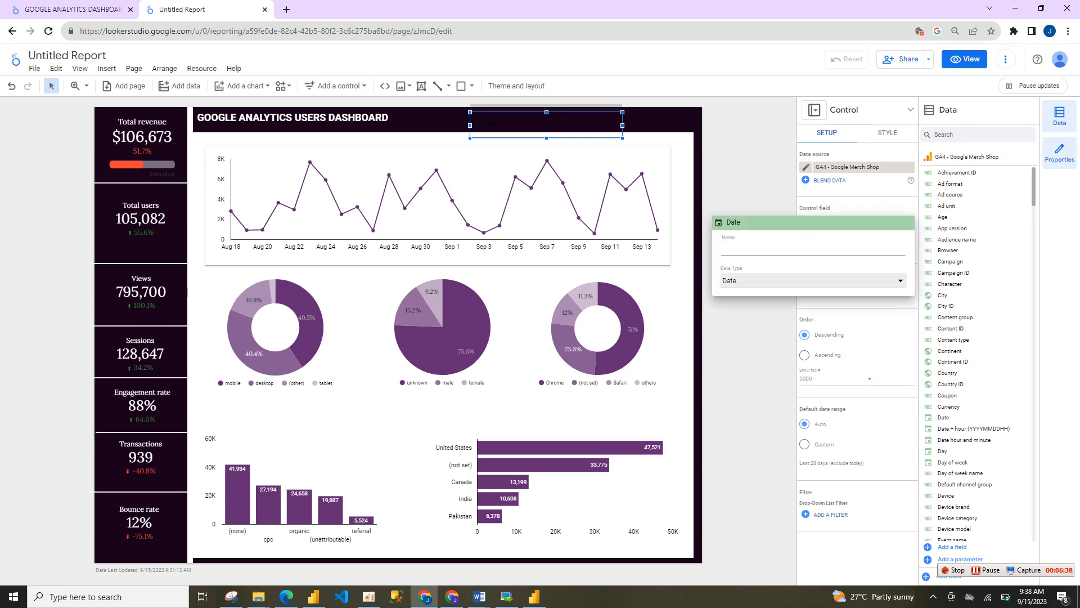
{"action": "left_click", "coordinate": [810, 280]}
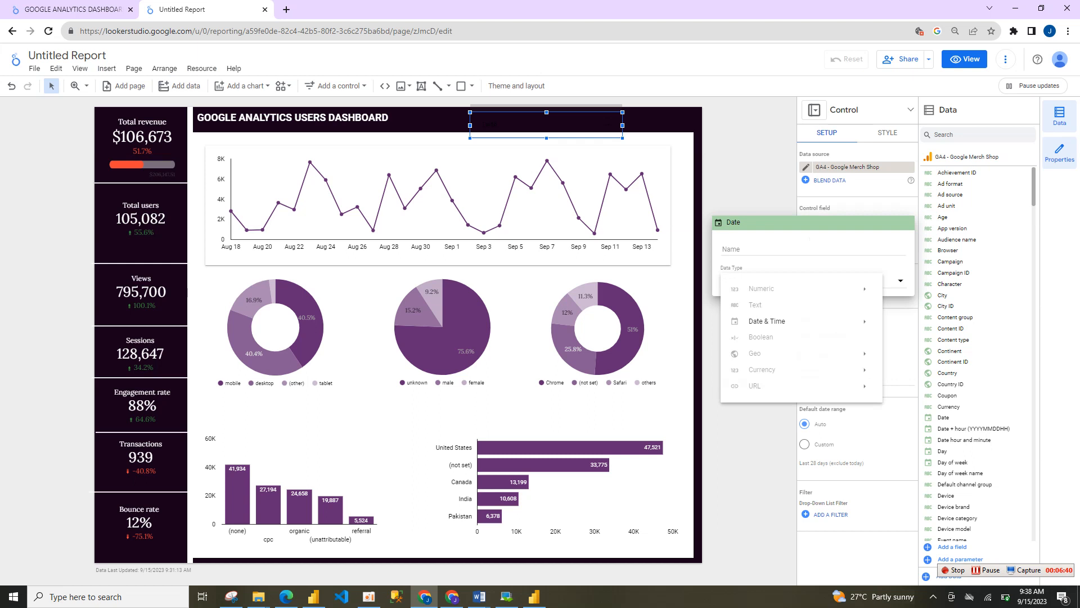
{"action": "mouse_move", "coordinate": [801, 321]}
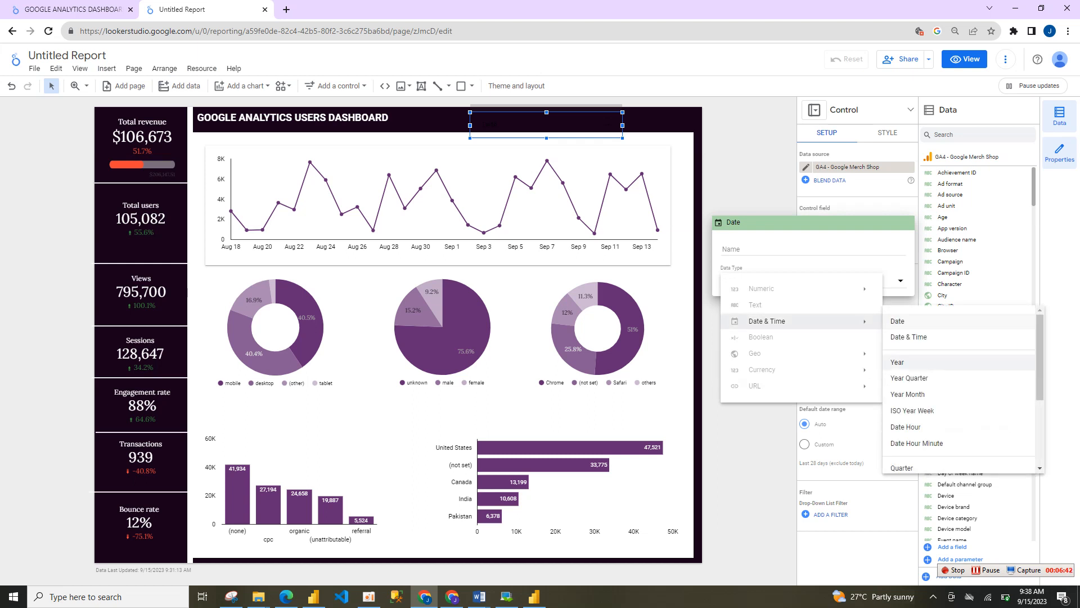
{"action": "left_click", "coordinate": [906, 362]}
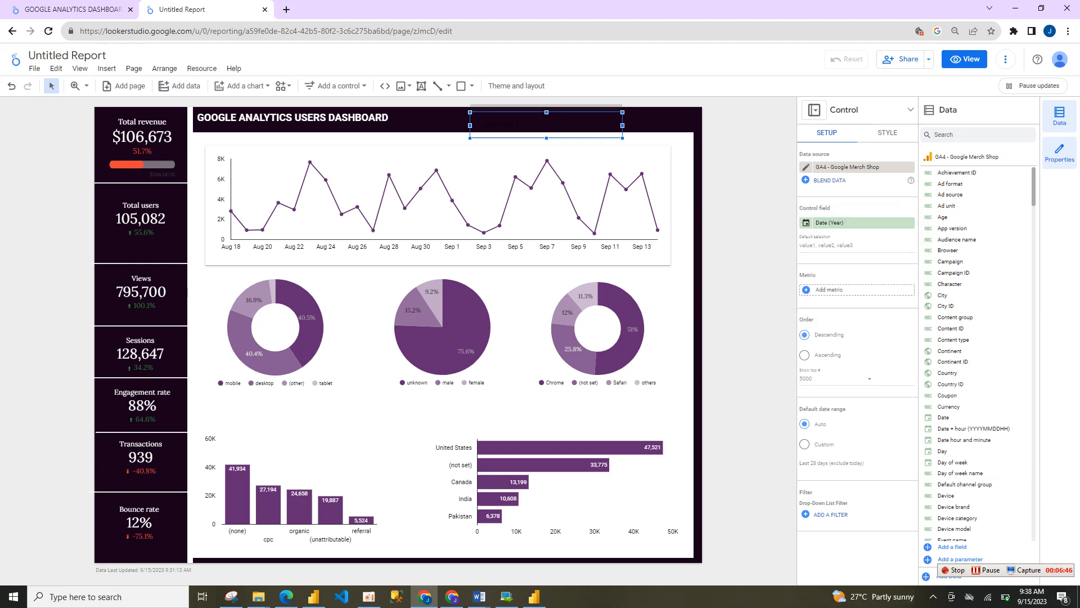
Set the drop-down control's text color to white.
{"action": "left_click", "coordinate": [887, 133]}
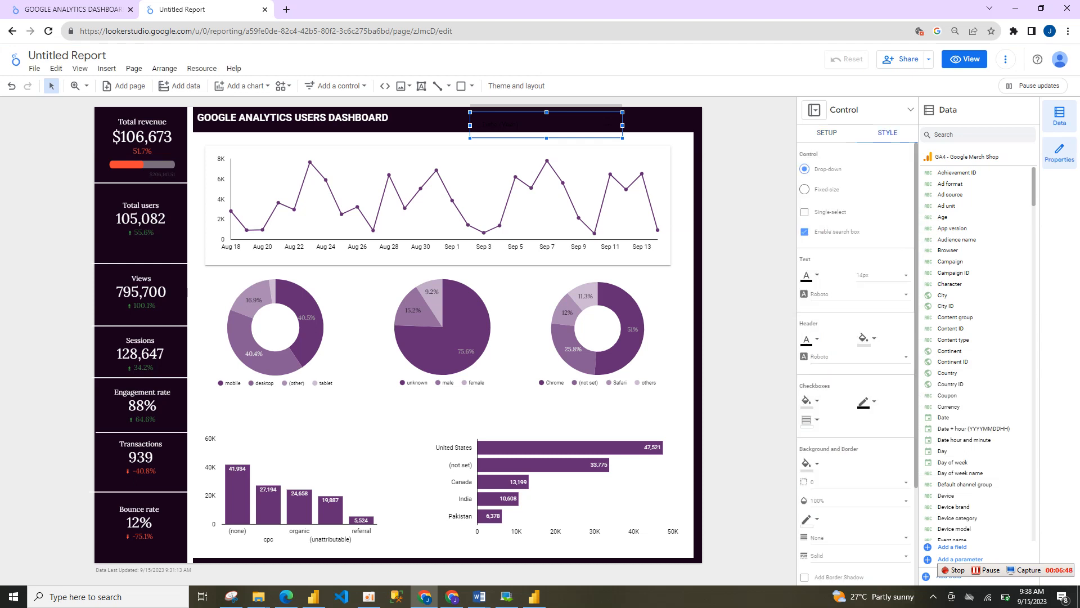
{"action": "left_click", "coordinate": [810, 276]}
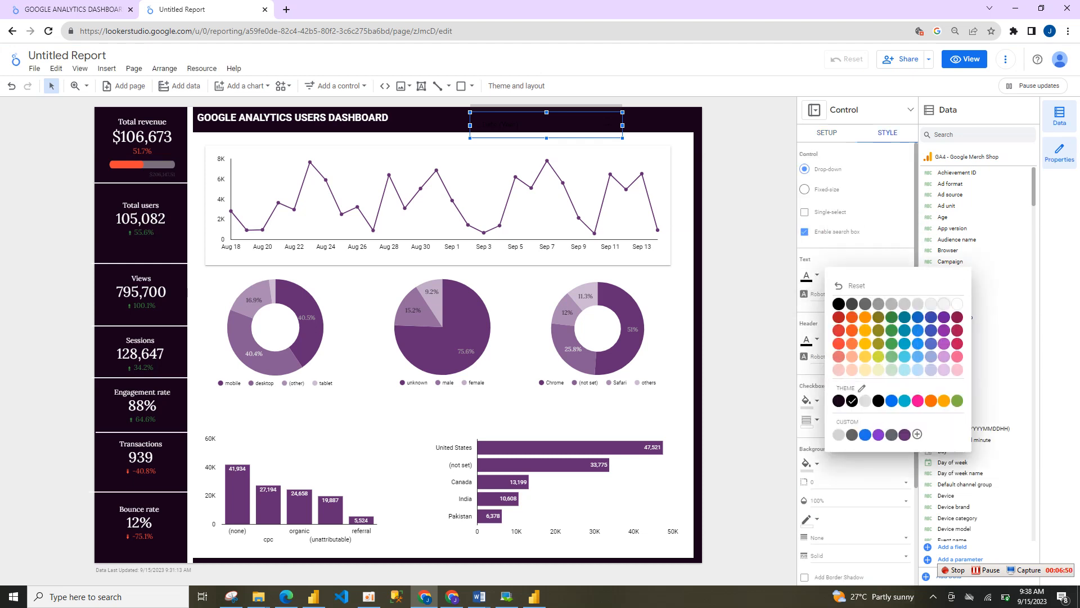
{"action": "left_click", "coordinate": [957, 303]}
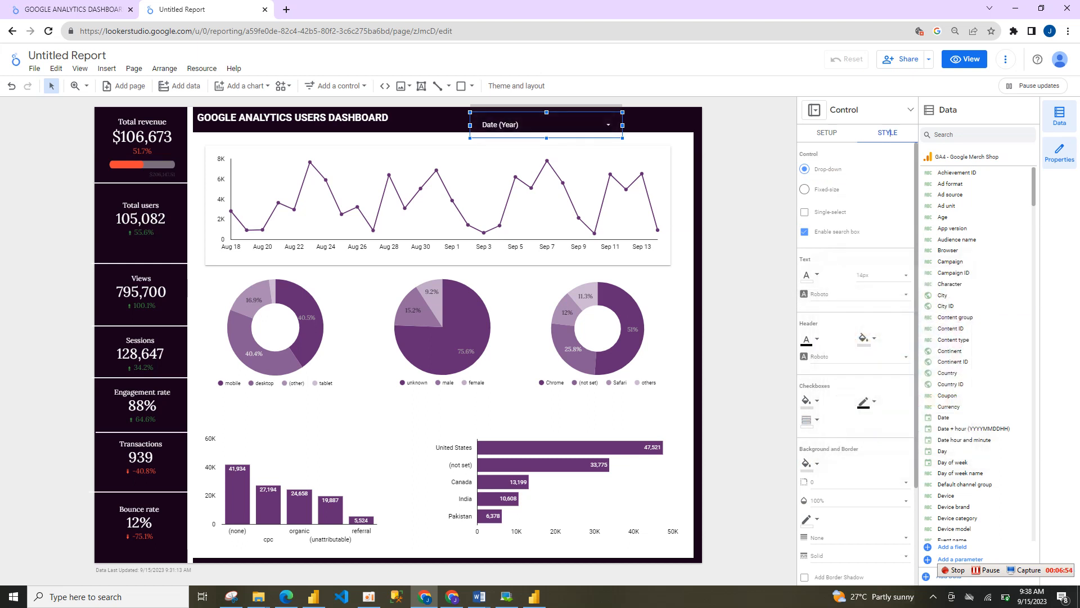
Rename the drop-down control's date field to Year.
{"action": "left_click", "coordinate": [827, 132]}
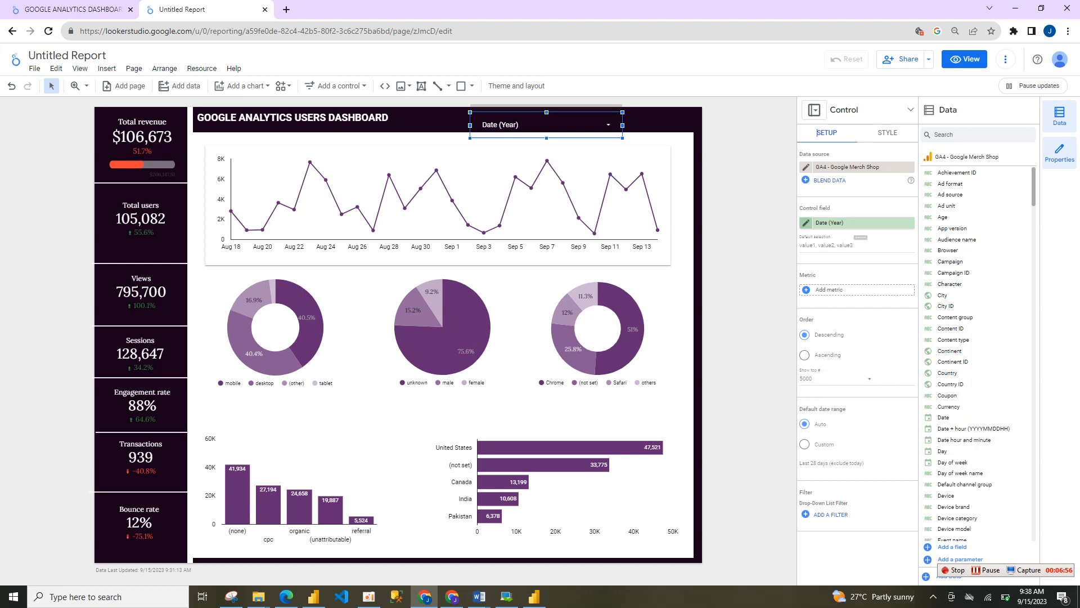
{"action": "left_click", "coordinate": [806, 223]}
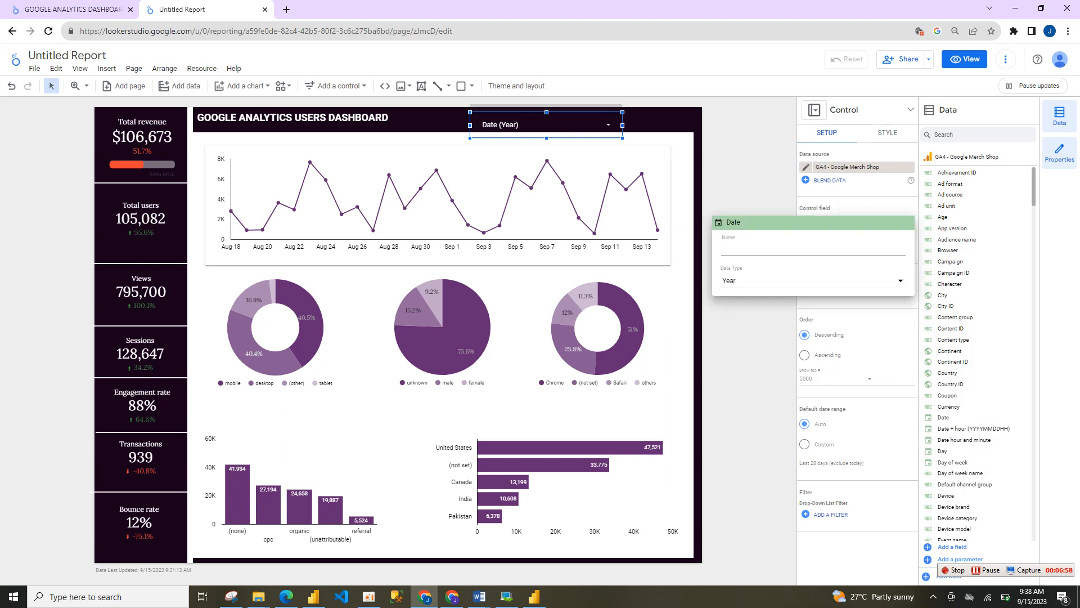
{"action": "type", "text": "YEAR"}
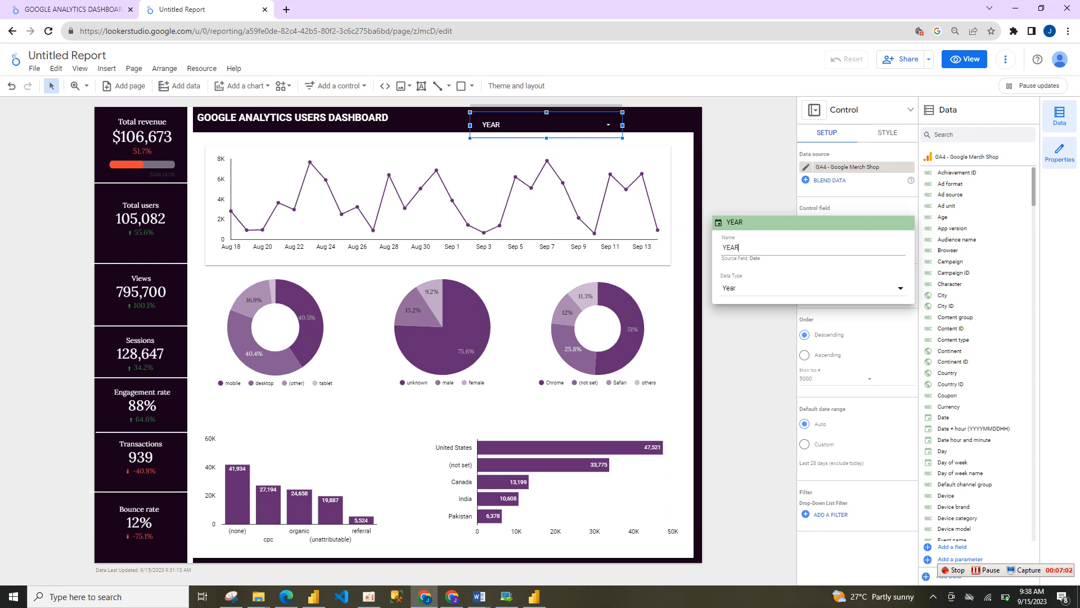
{"action": "key", "text": "BackSpace"}
{"action": "key", "text": "BackSpace"}
{"action": "key", "text": "BackSpace"}
{"action": "type", "text": "ear"}
{"action": "left_click", "coordinate": [745, 168]}
Narrow the Year control, duplicate it, and place the copy beside it in the header bar.
{"action": "left_click_drag", "start_coordinate": [622, 125], "coordinate": [551, 120]}
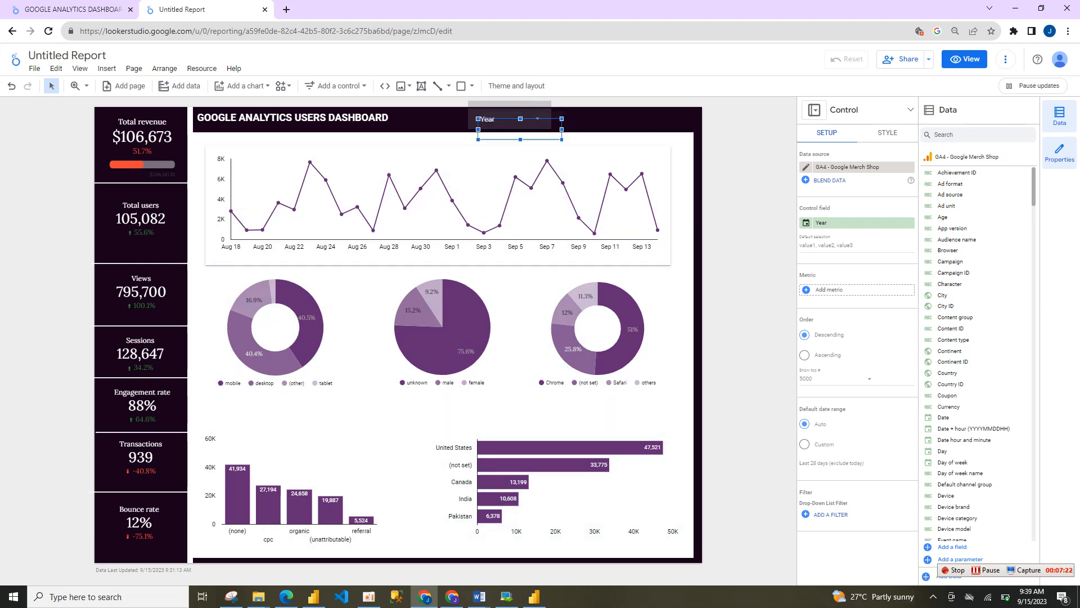
{"action": "key", "text": "ctrl+d"}
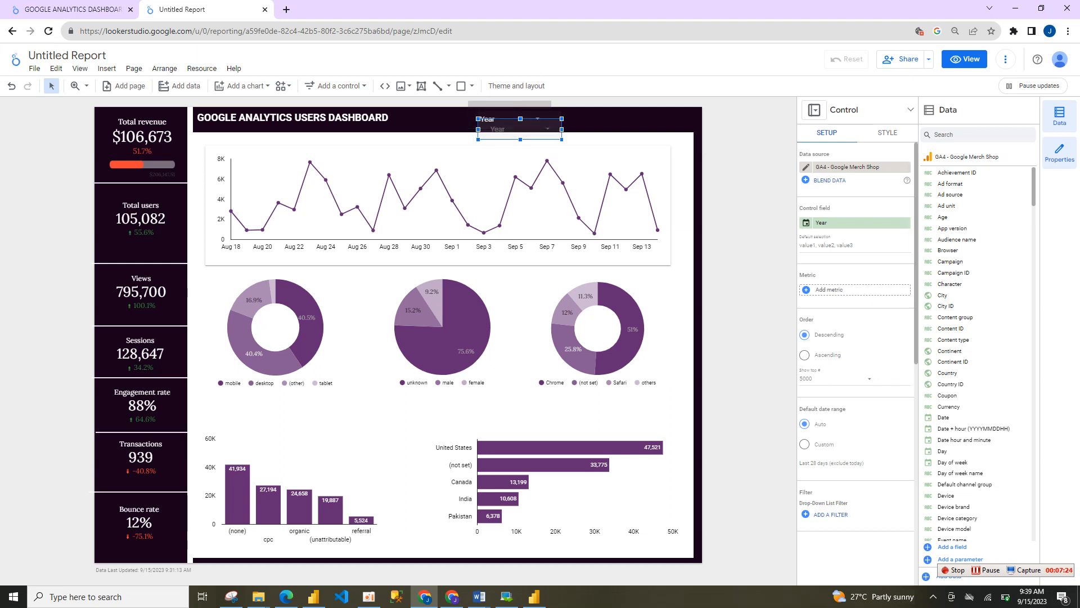
{"action": "left_click_drag", "start_coordinate": [520, 130], "coordinate": [598, 119]}
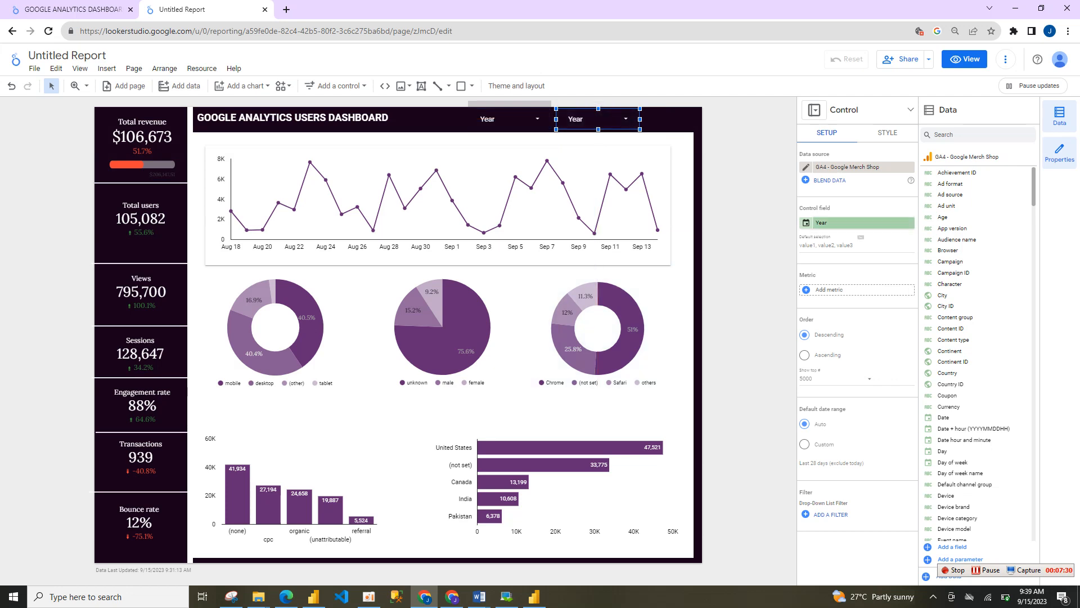
Check the filters in the finished reference dashboard, and change the duplicated control's field to City in the untitled report.
{"action": "left_click", "coordinate": [78, 9]}
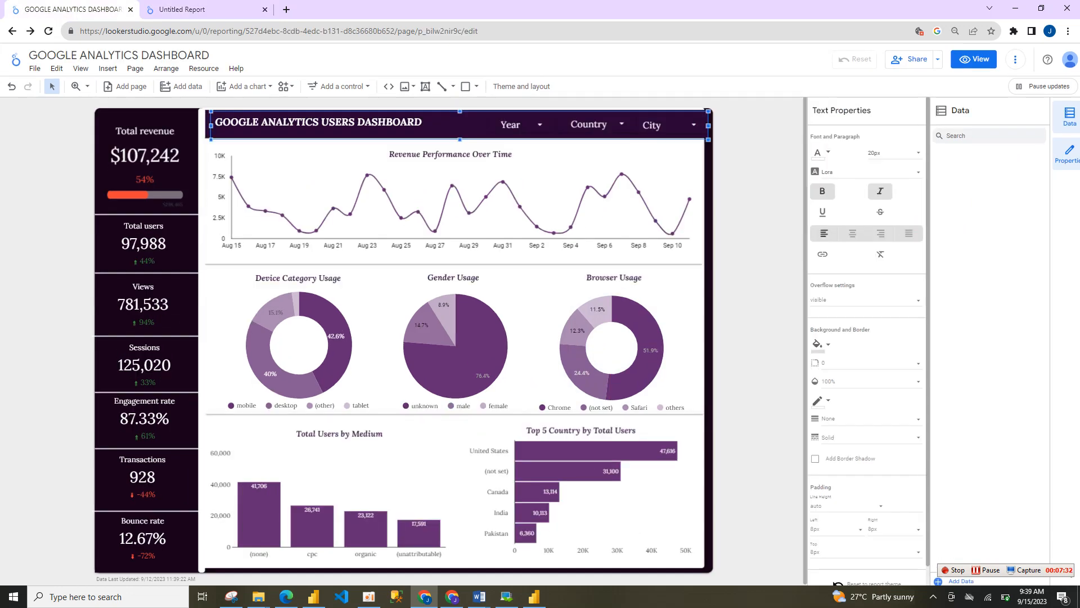
{"action": "left_click", "coordinate": [211, 9]}
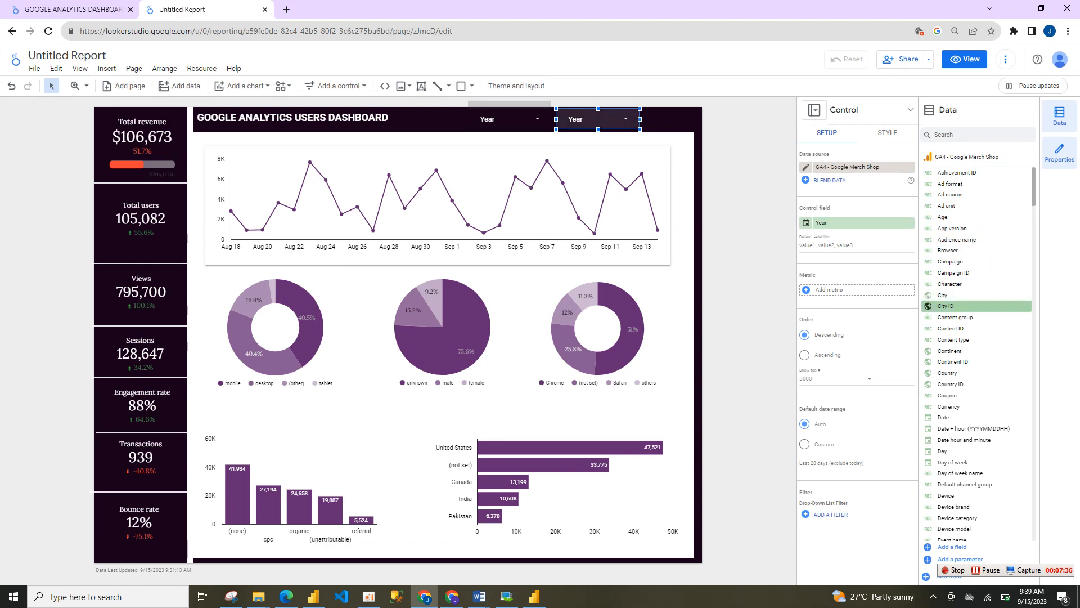
{"action": "left_click_drag", "start_coordinate": [943, 296], "coordinate": [838, 226]}
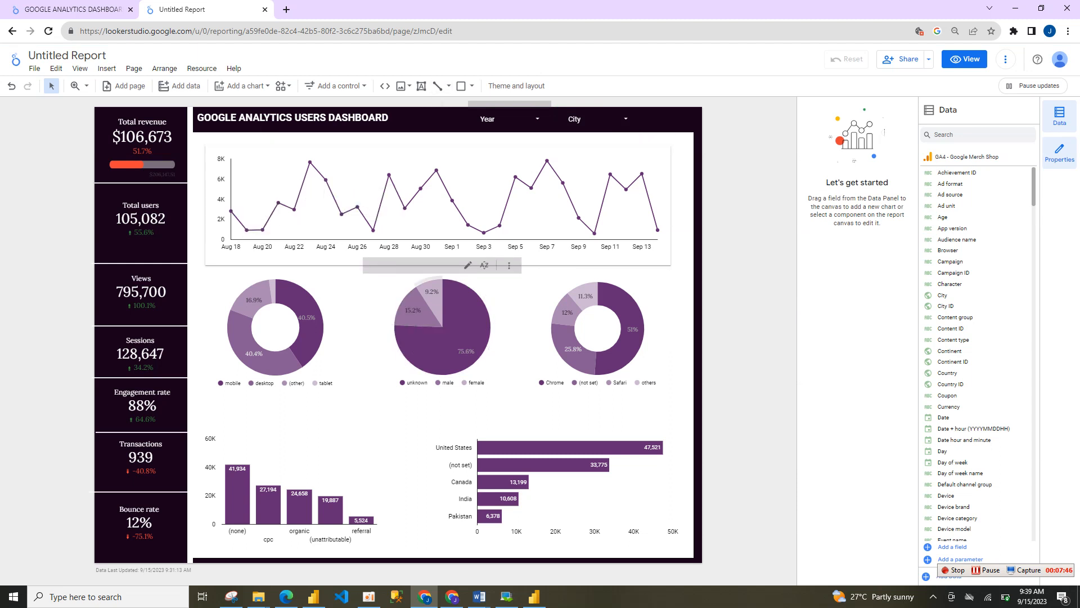
Add a text box over the line chart reading "Revenue Performance Over Time".
{"action": "left_click", "coordinate": [421, 86]}
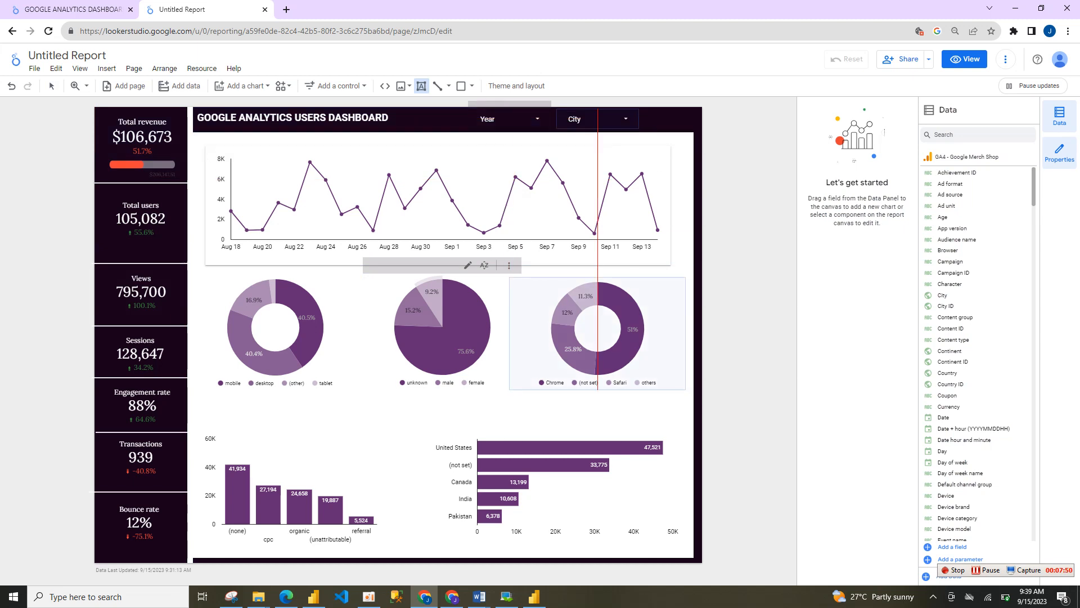
{"action": "left_click_drag", "start_coordinate": [406, 157], "coordinate": [583, 183]}
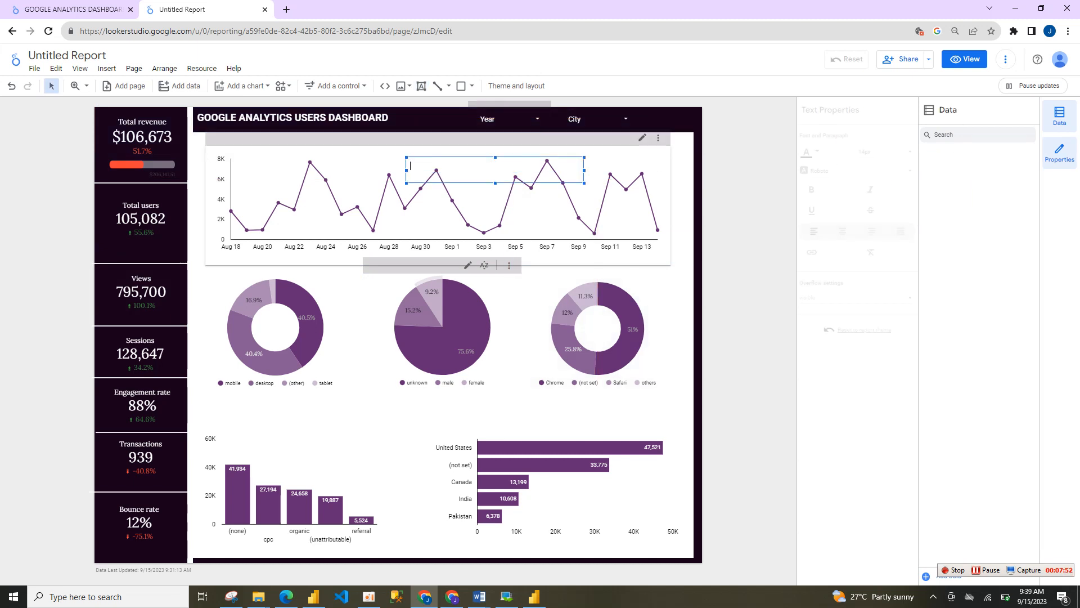
{"action": "type", "text": "R"}
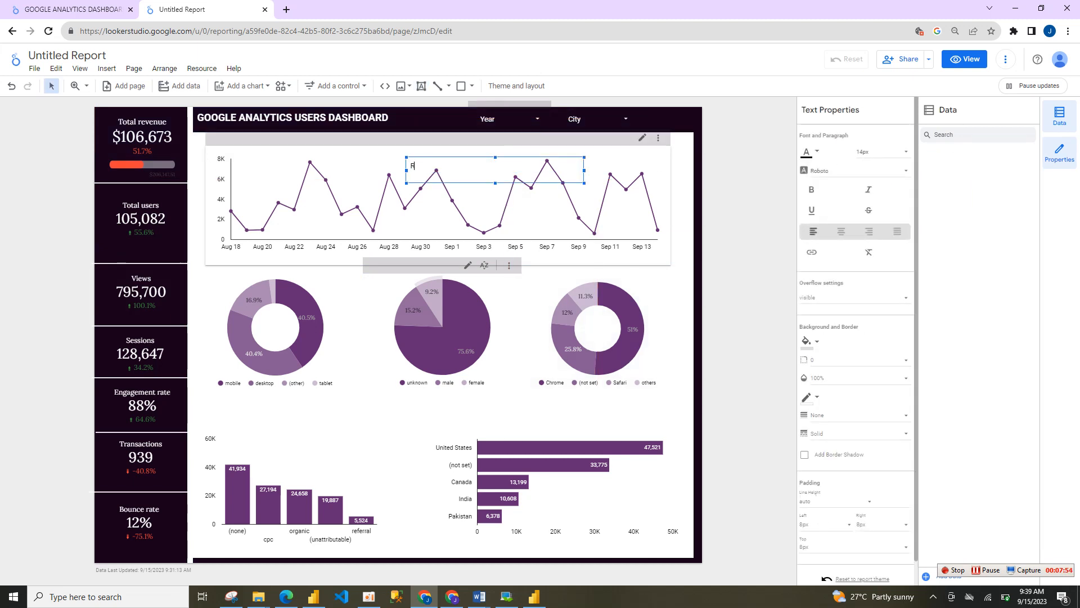
{"action": "type", "text": "evenue Performance Over T"}
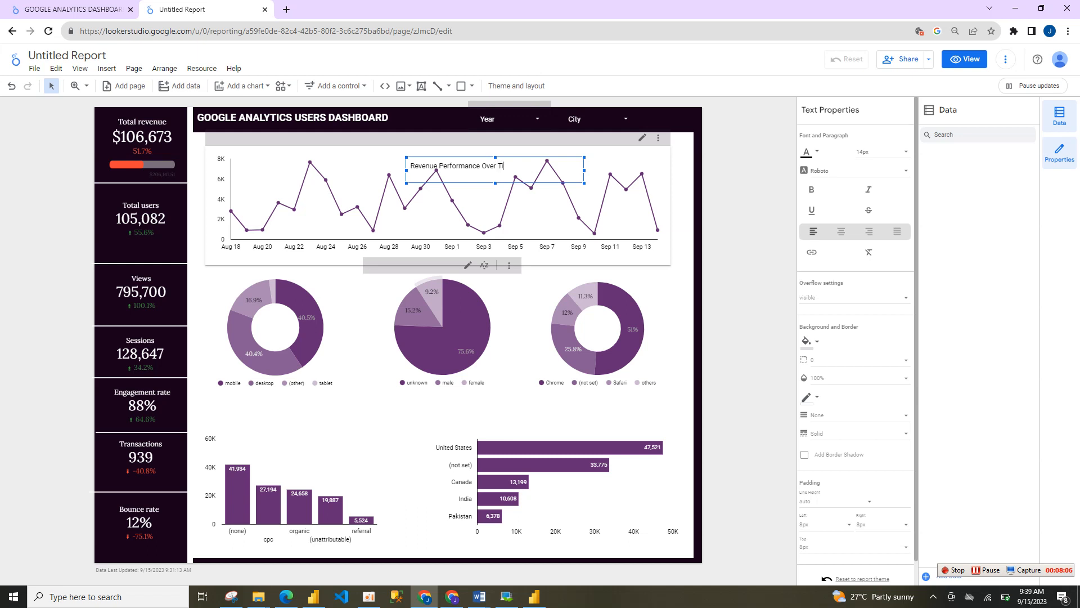
{"action": "type", "text": "ime"}
Center the whole line chart title and set its text color to the custom dark purple.
{"action": "double_click", "coordinate": [495, 165]}
{"action": "key", "text": "ctrl+a"}
{"action": "left_click", "coordinate": [841, 231]}
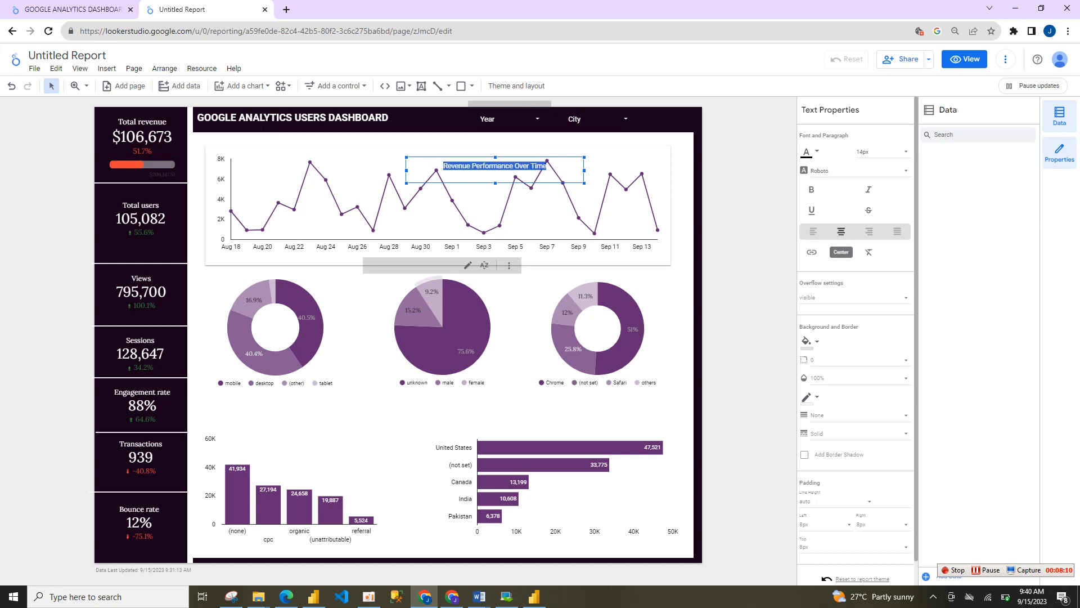
{"action": "left_click", "coordinate": [807, 152]}
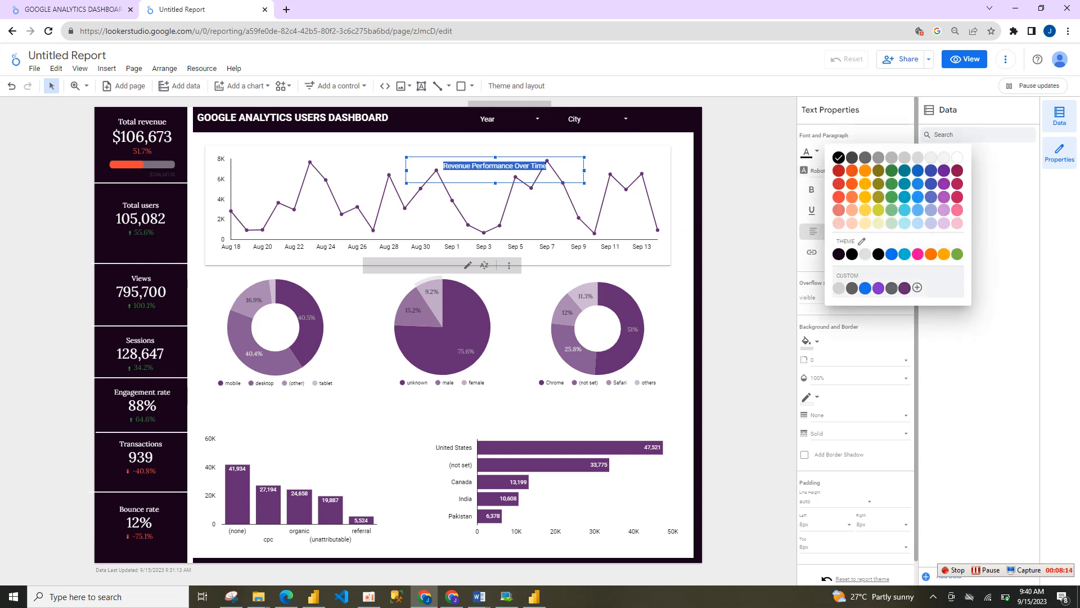
{"action": "left_click", "coordinate": [905, 288]}
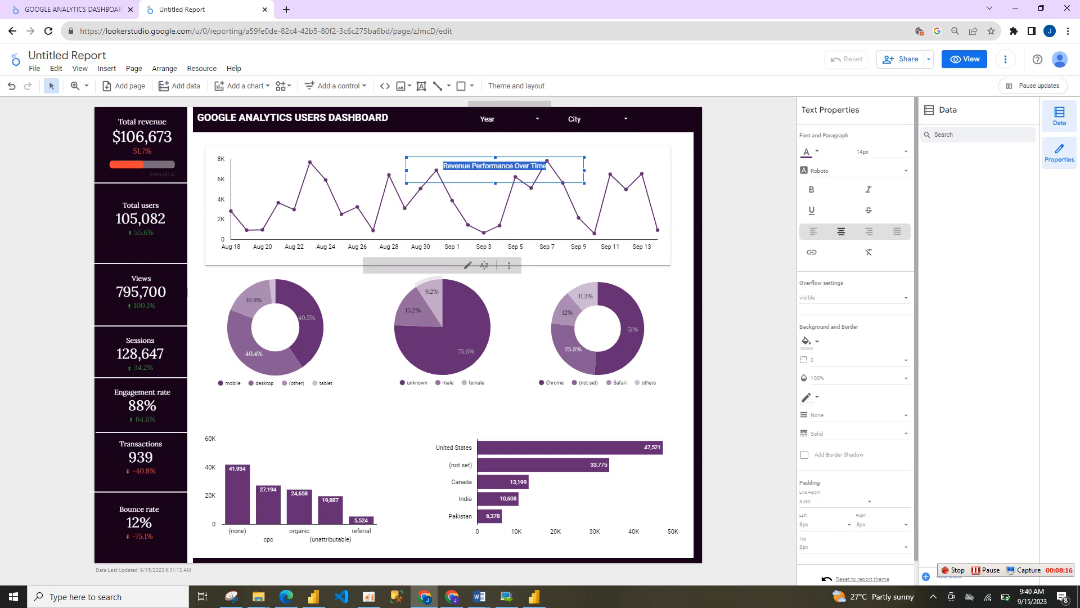
Make the line chart title italic and set its font to Lora.
{"action": "left_click", "coordinate": [869, 189]}
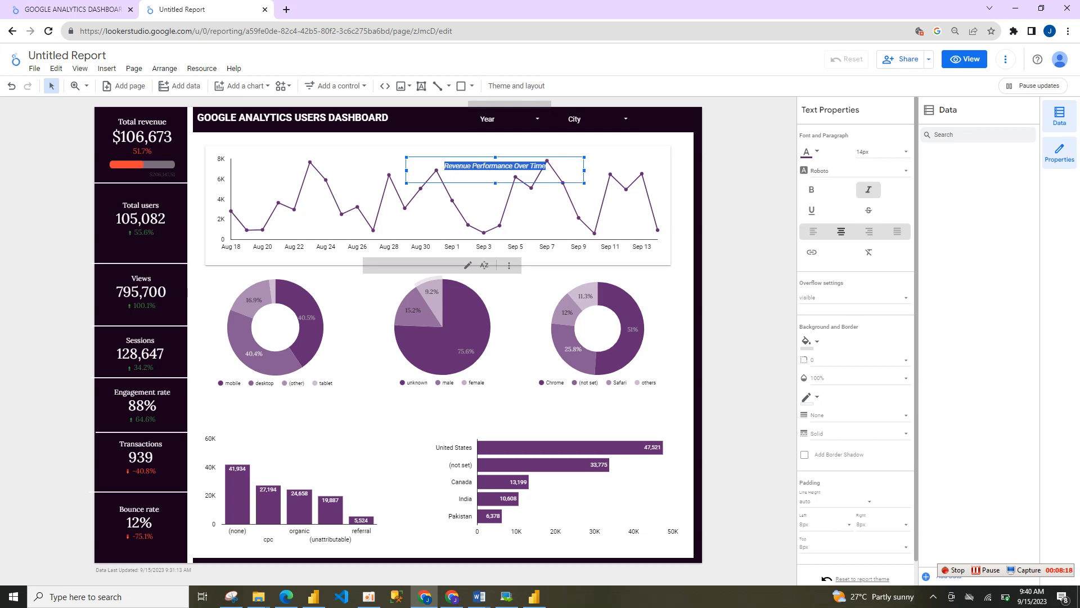
{"action": "left_click", "coordinate": [852, 171]}
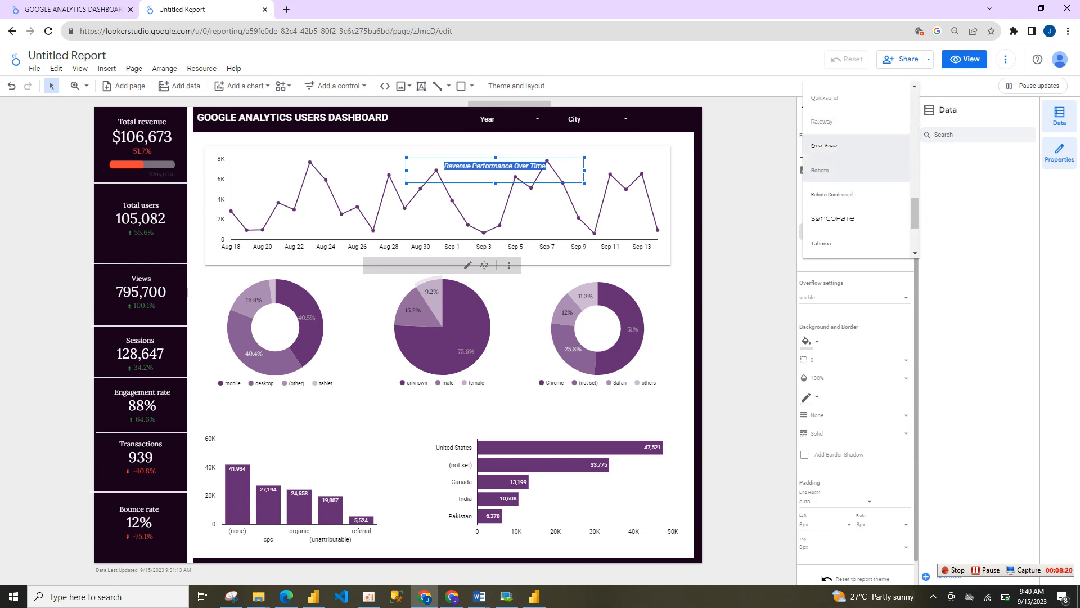
{"action": "scroll", "coordinate": [855, 225], "scroll_direction": "up", "scroll_amount": 6}
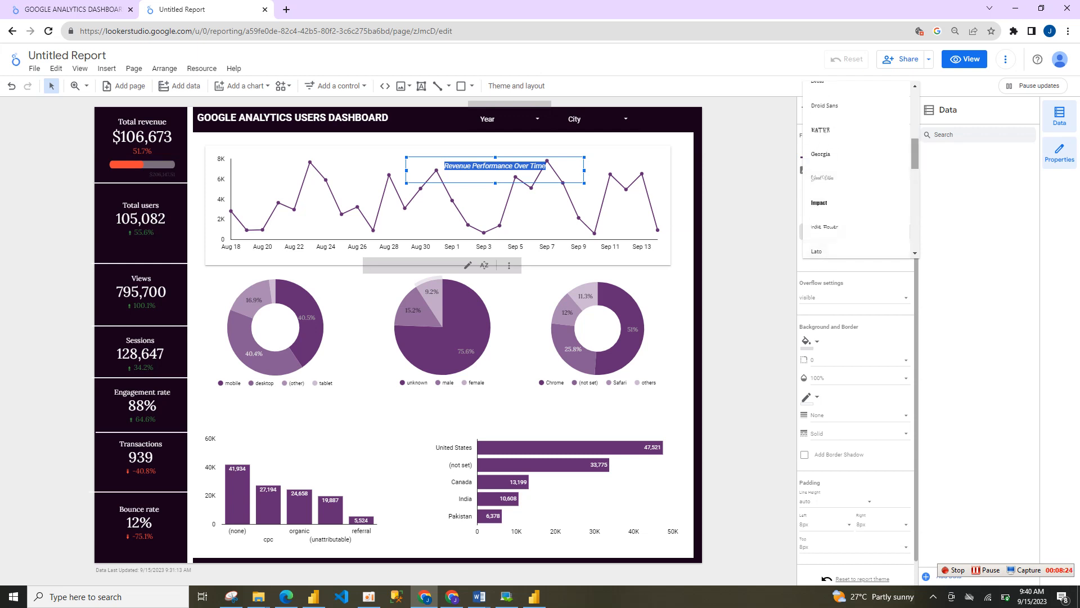
{"action": "scroll", "coordinate": [844, 197], "scroll_direction": "down", "scroll_amount": 2}
{"action": "left_click", "coordinate": [844, 173]}
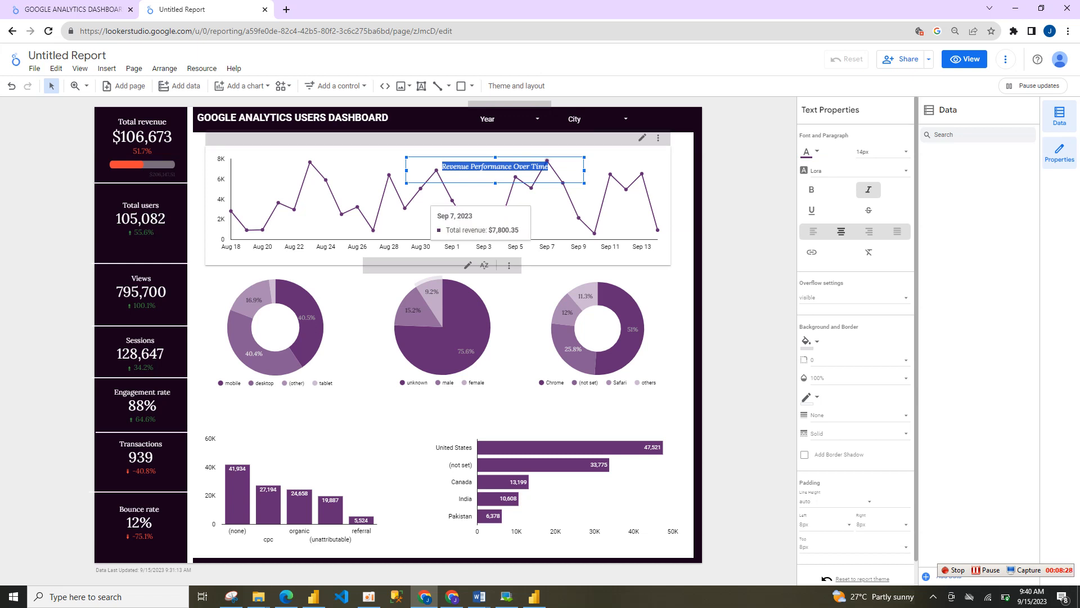
Move the "Revenue Performance Over Time" title just above the line chart and make it bold.
{"action": "left_click", "coordinate": [545, 172]}
{"action": "left_click_drag", "start_coordinate": [545, 172], "coordinate": [491, 148]}
{"action": "key", "text": "Escape"}
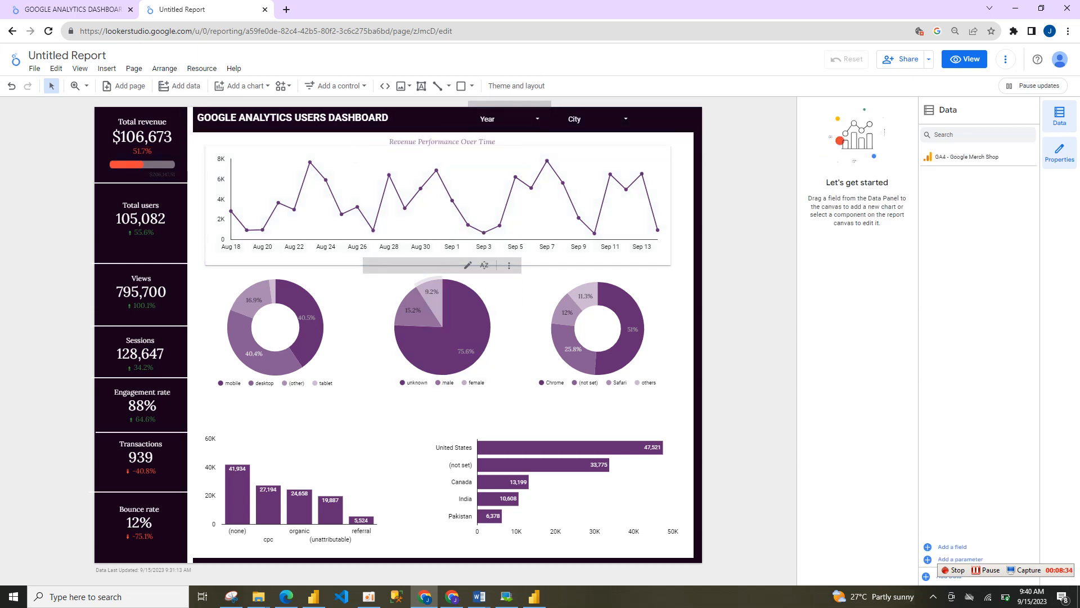
{"action": "left_click", "coordinate": [472, 144]}
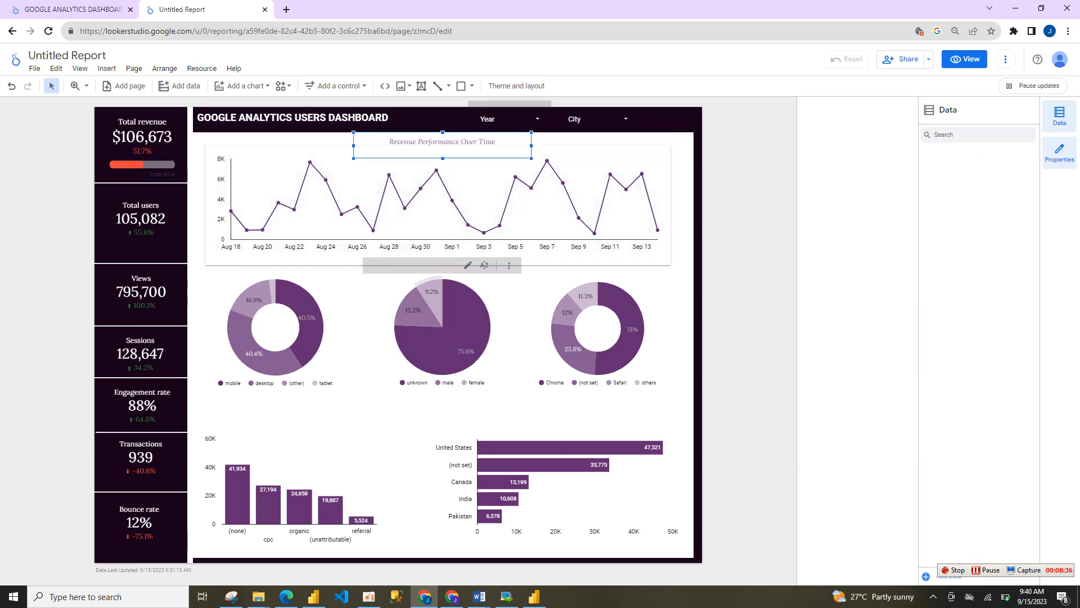
{"action": "left_click", "coordinate": [811, 190]}
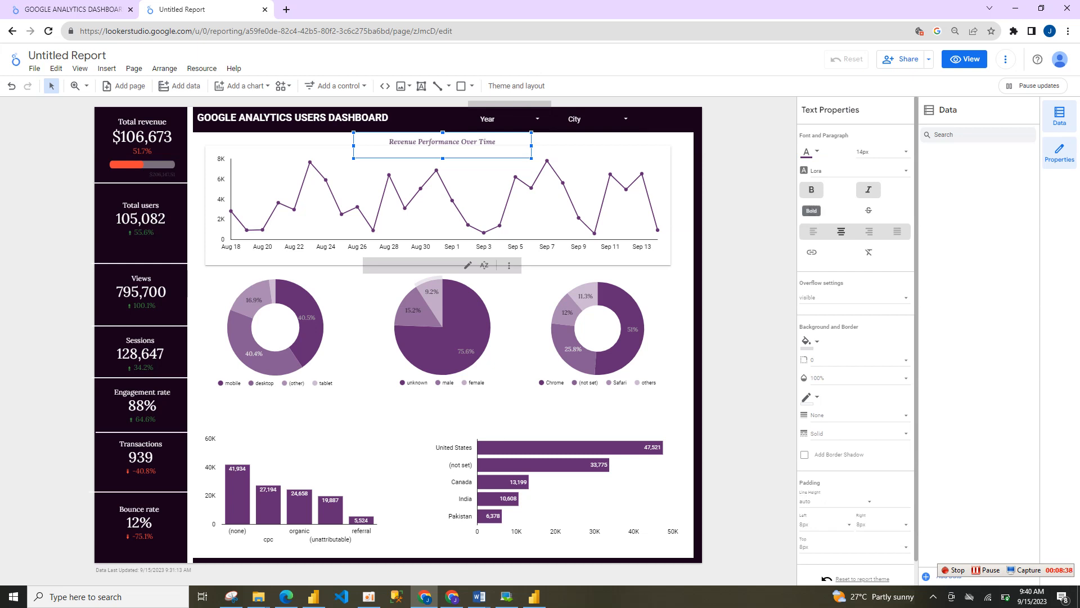
{"action": "key", "text": "Escape"}
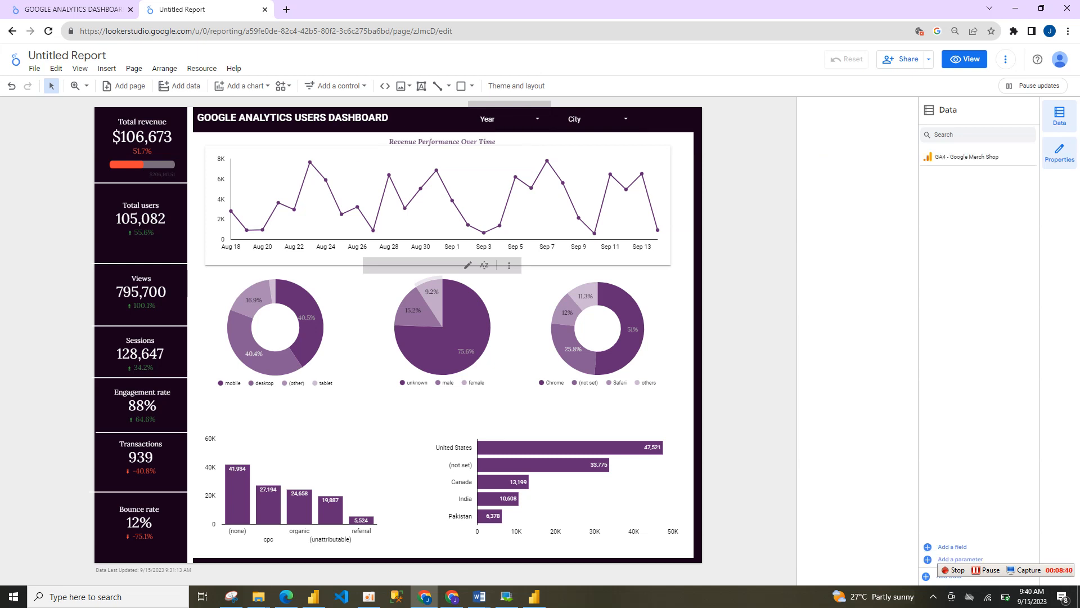
{"action": "left_click", "coordinate": [442, 143]}
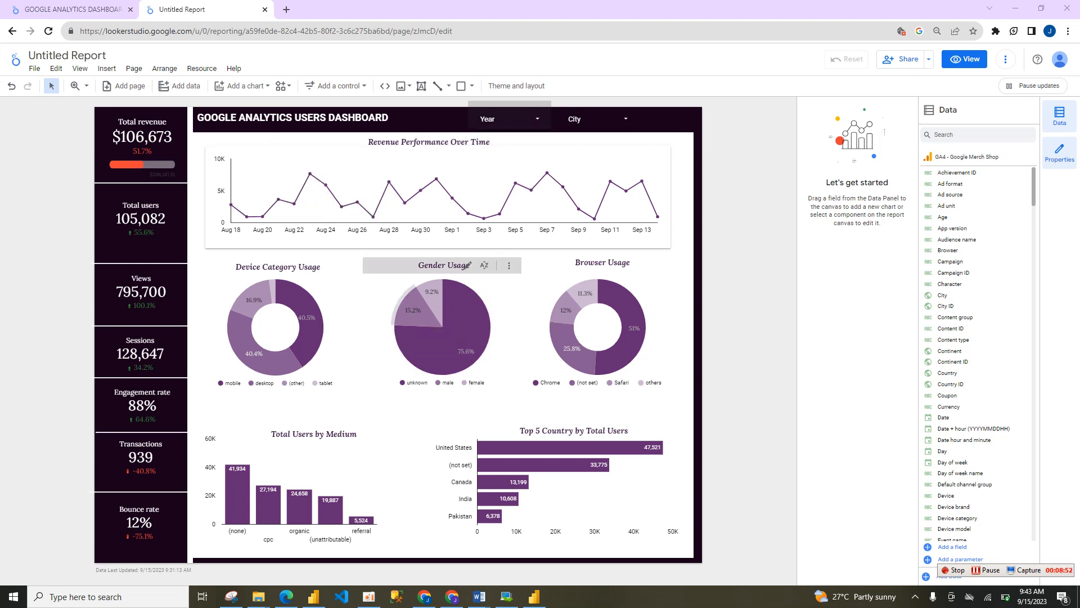
Examine the options offered by the Year and City drop-down filters in the header.
{"action": "left_click", "coordinate": [510, 119]}
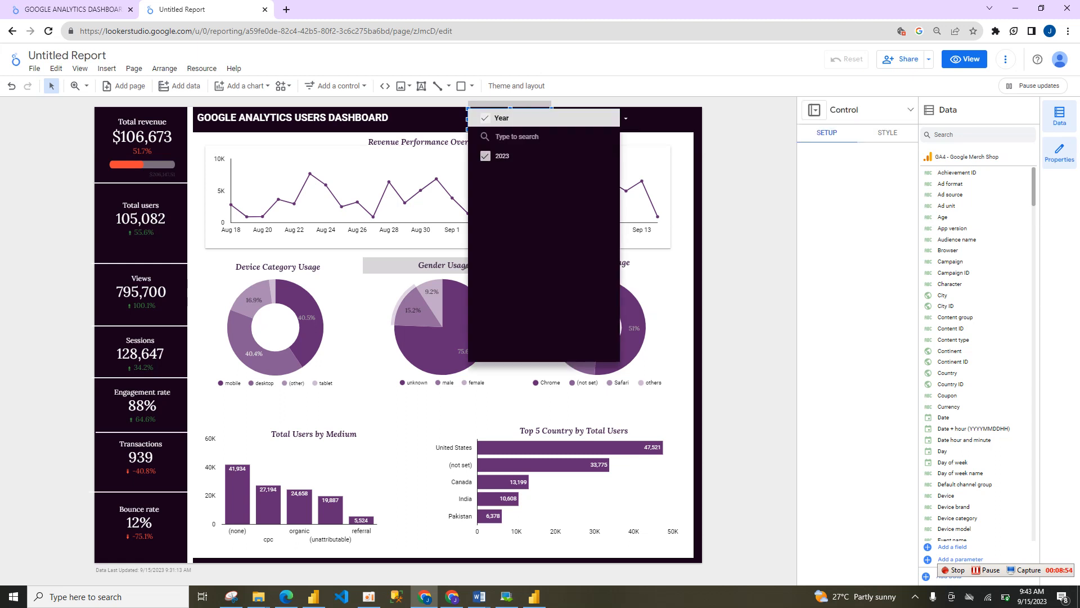
{"action": "left_click", "coordinate": [630, 120]}
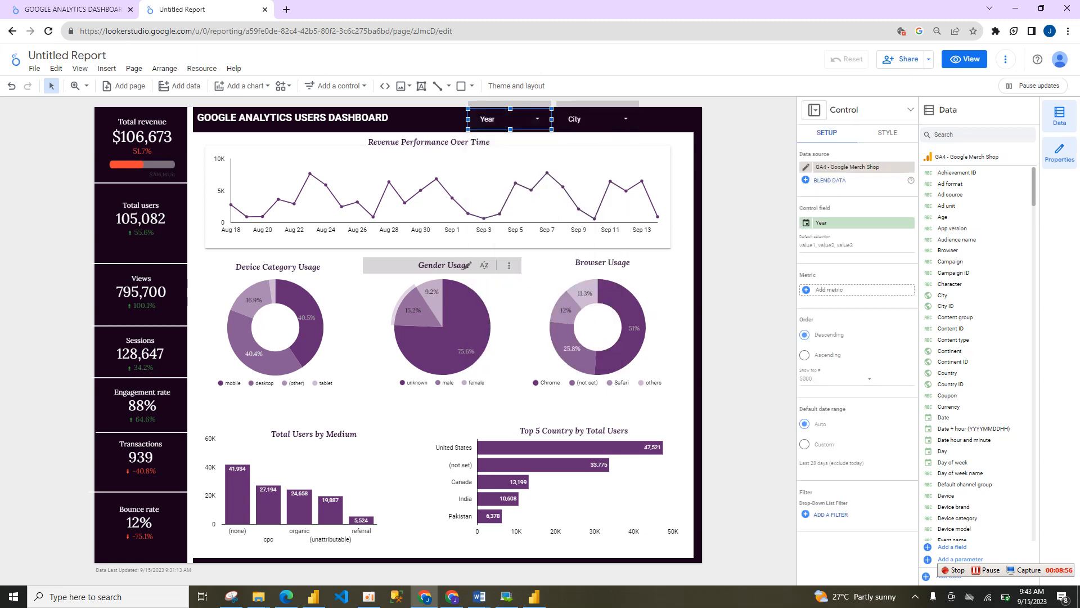
{"action": "left_click", "coordinate": [625, 119]}
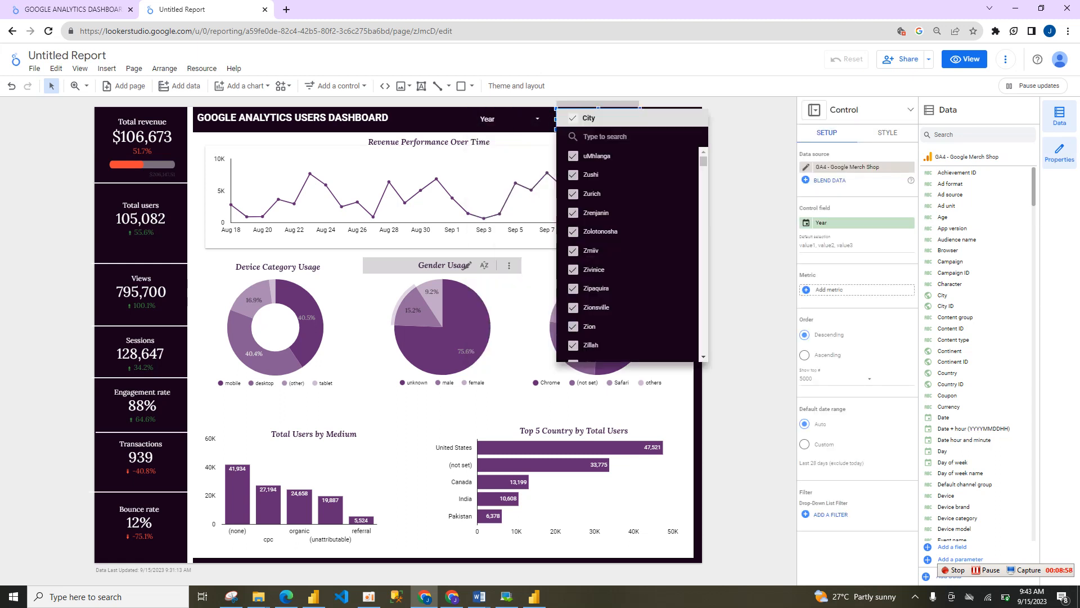
{"action": "left_click", "coordinate": [414, 308]}
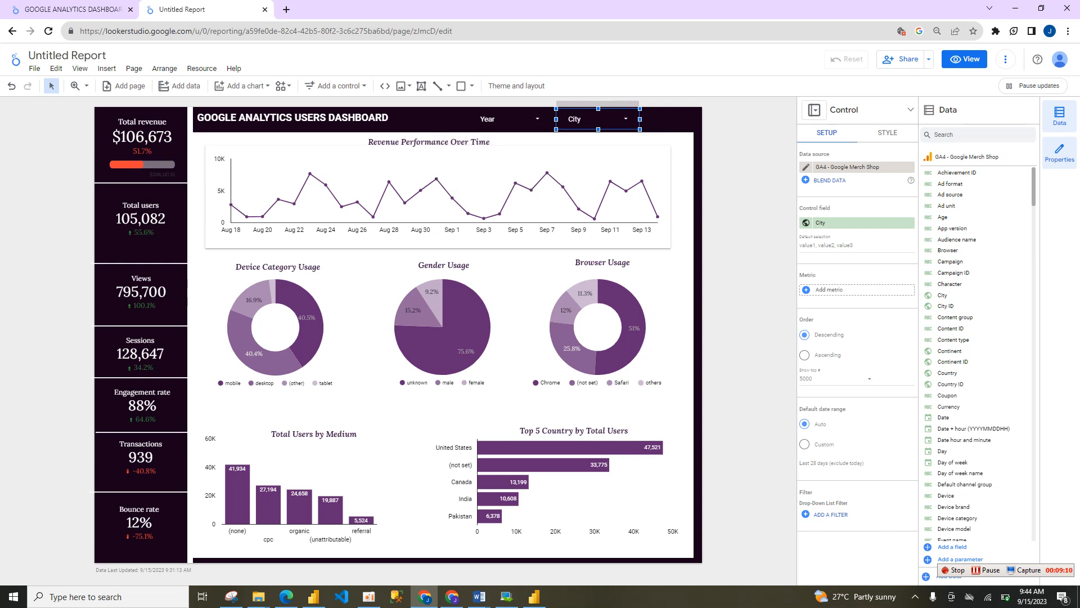
Display the revenue line chart's series as a smooth curve.
{"action": "left_click", "coordinate": [622, 214]}
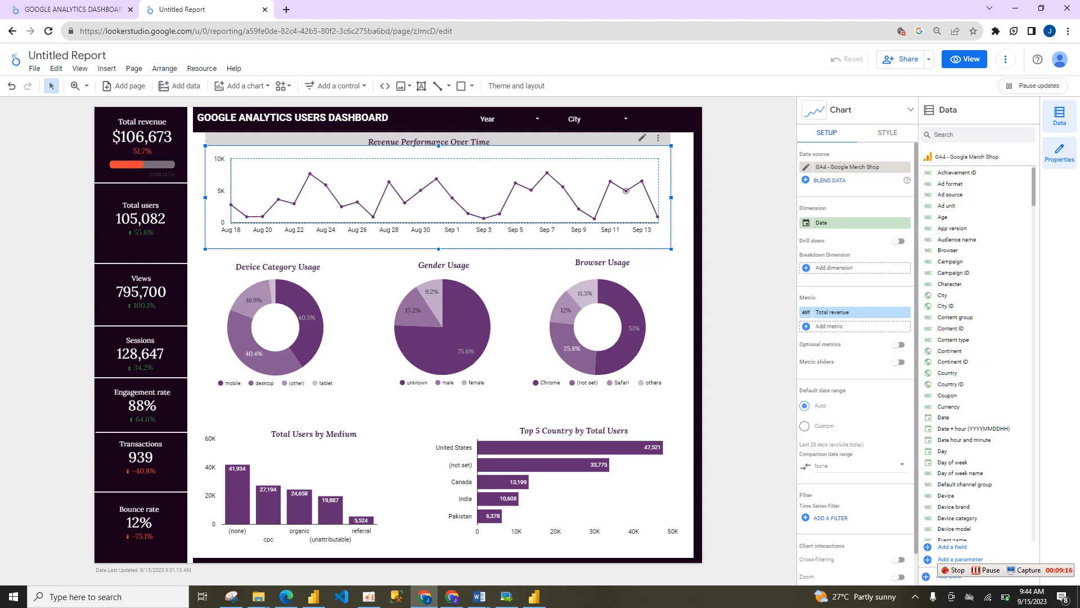
{"action": "left_click", "coordinate": [880, 133]}
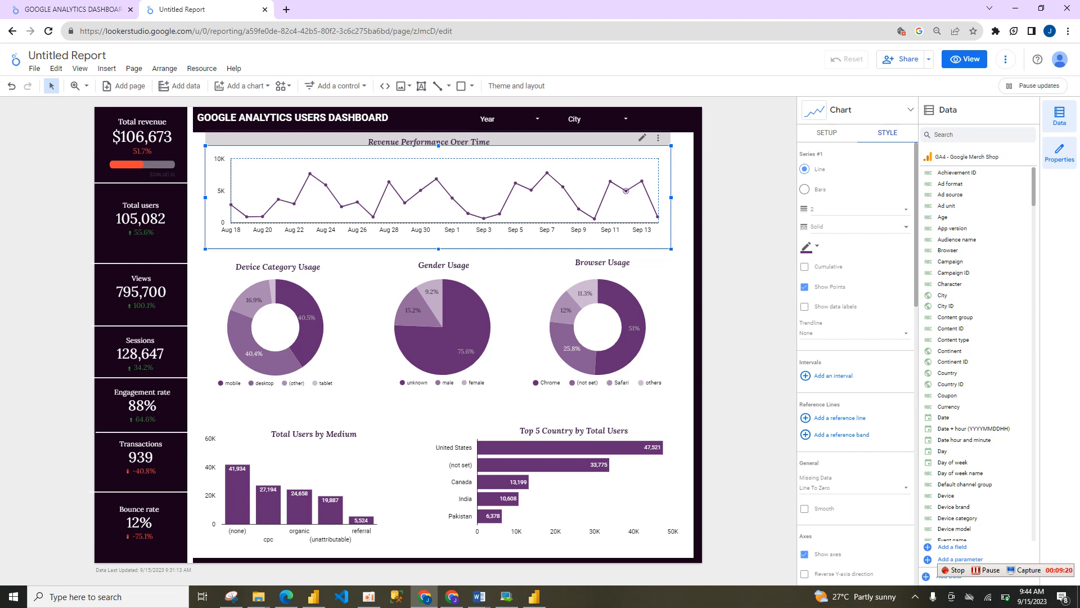
{"action": "left_click", "coordinate": [804, 507]}
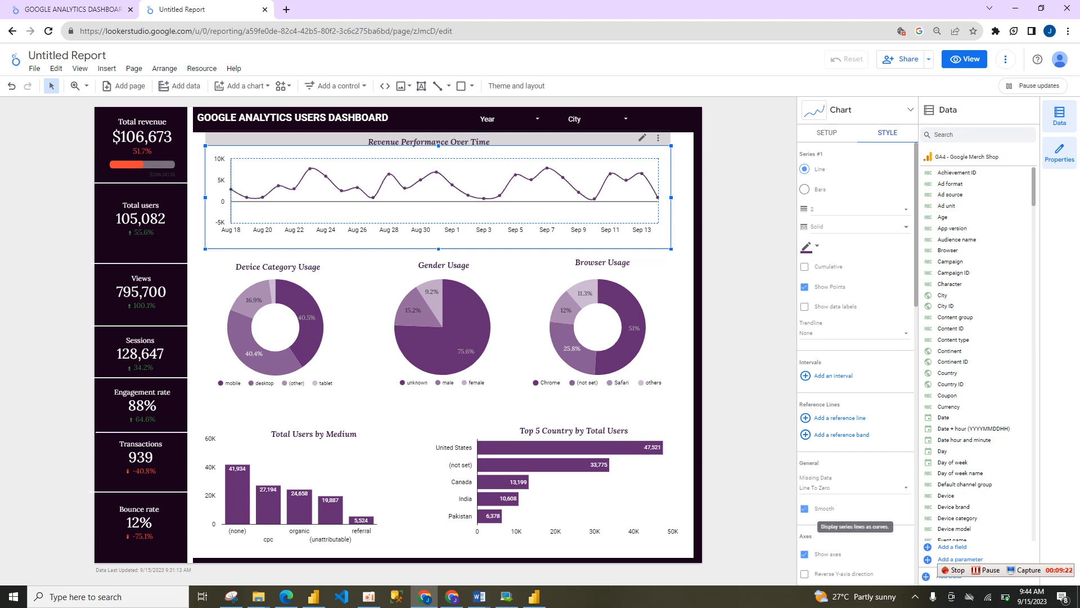
{"action": "left_click", "coordinate": [745, 332]}
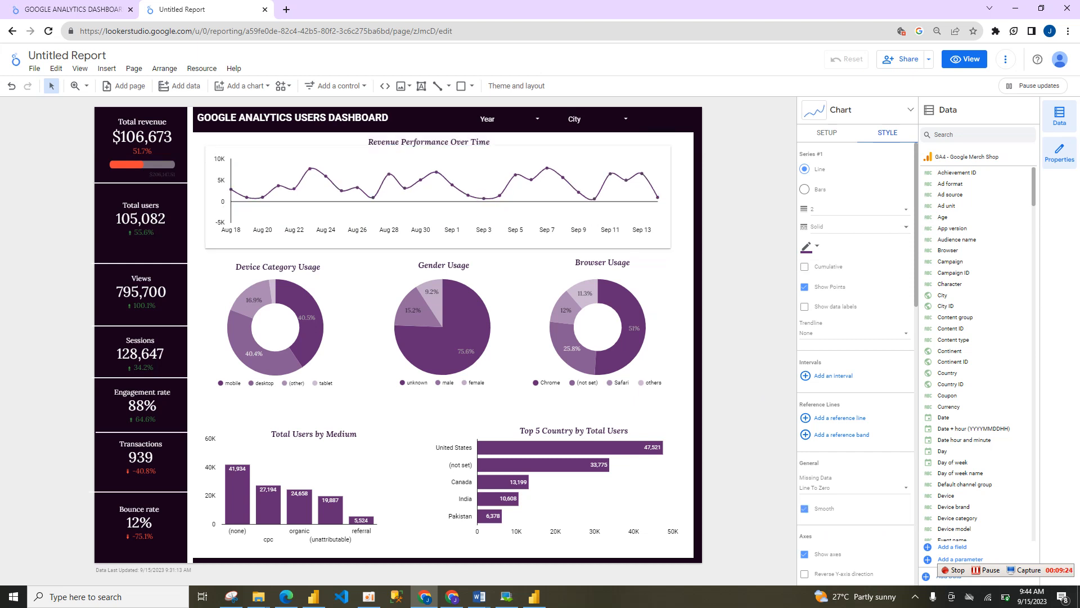